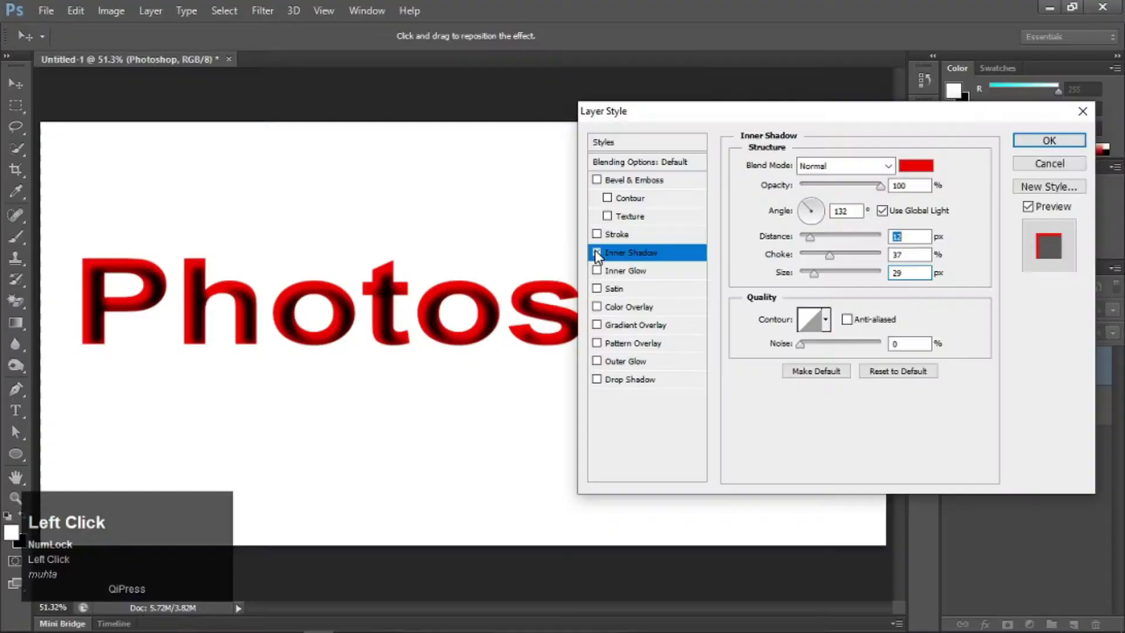
Turn off the text's Inner Shadow and add a Satin effect in red
left_click(595, 252)
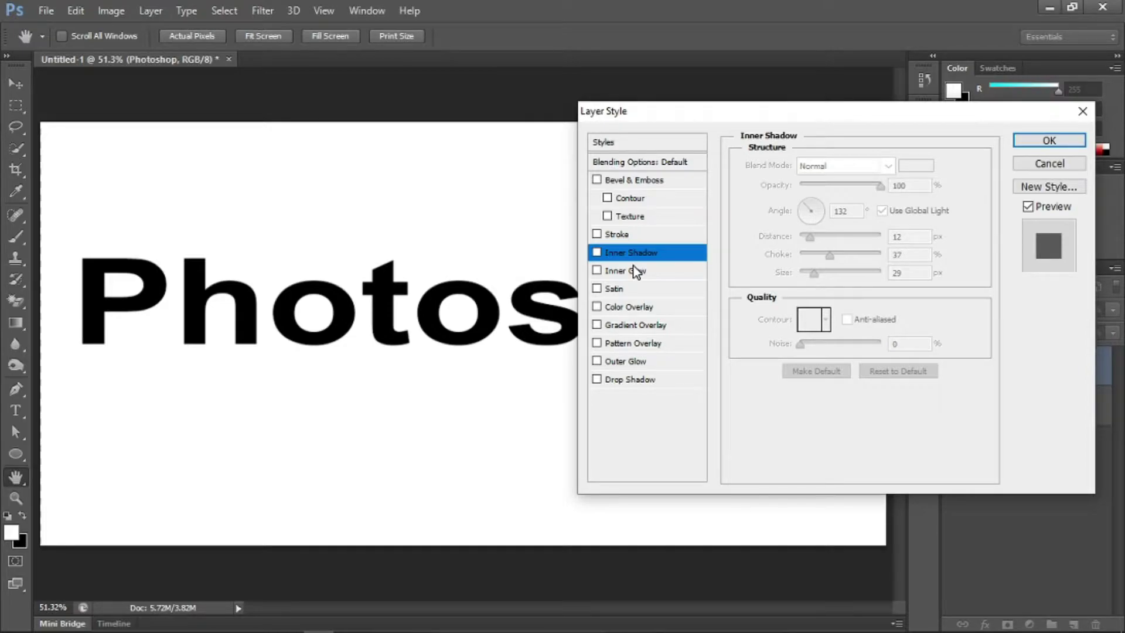
left_click(639, 291)
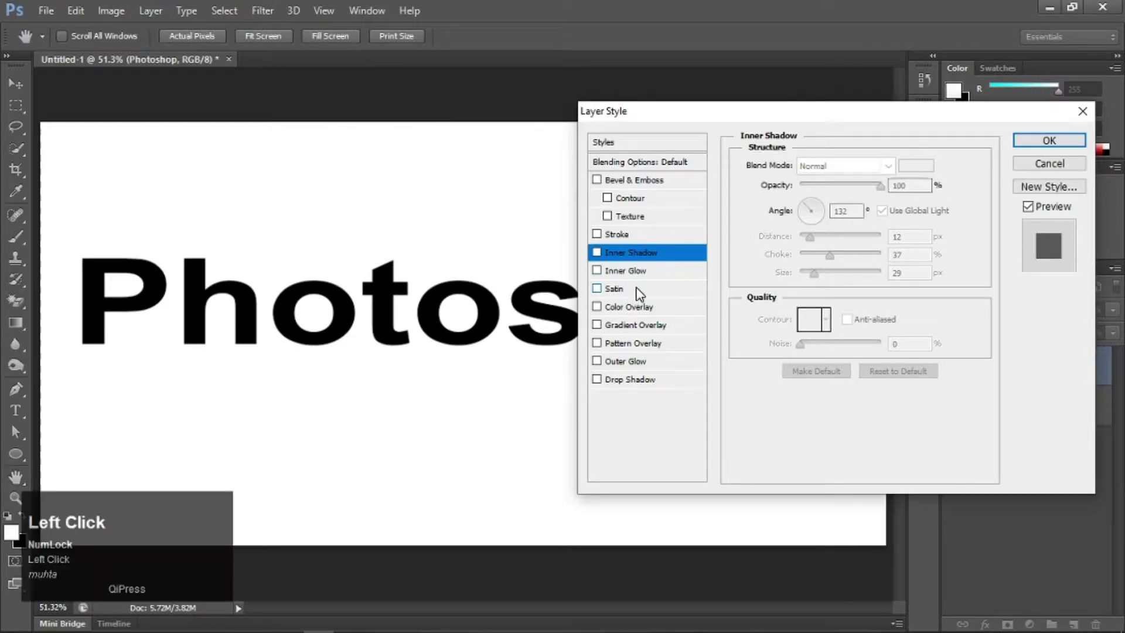
left_click(916, 165)
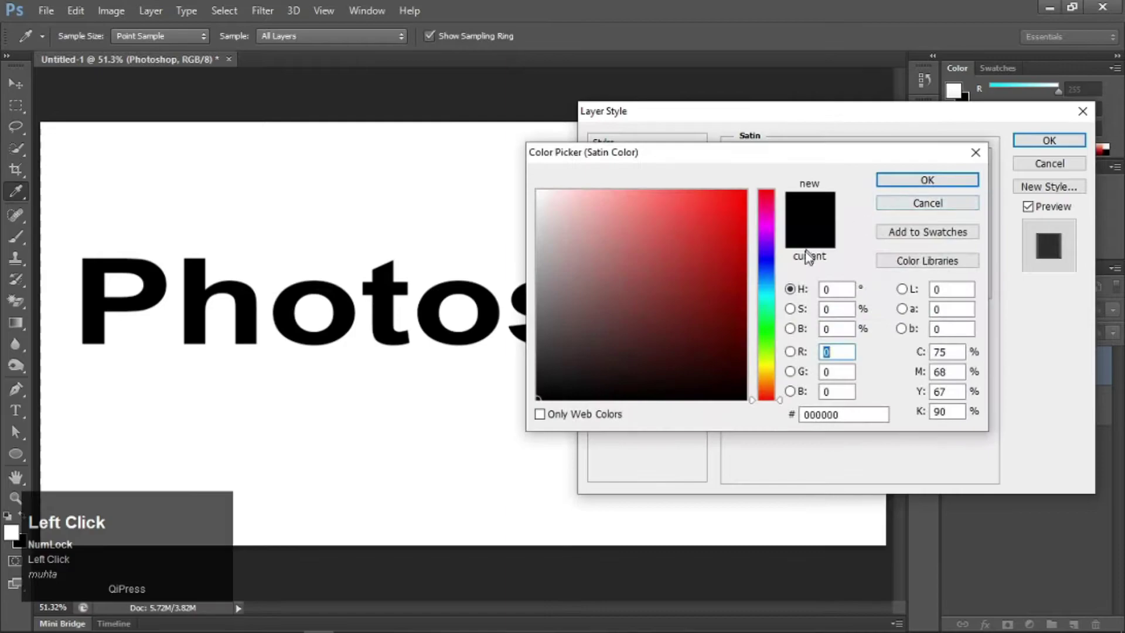
left_click_drag(721, 239, 745, 191)
left_click(927, 180)
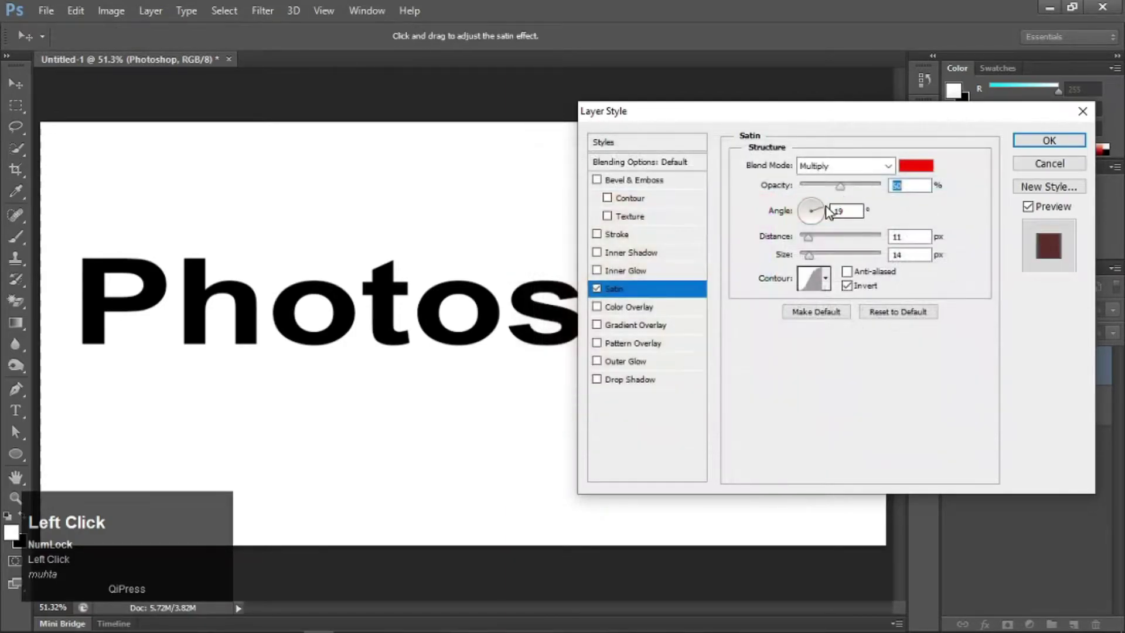
Set the Satin effect's opacity to 100%, try the Dissolve blend mode and settle on Normal
left_click_drag(840, 190, 880, 187)
left_click(876, 165)
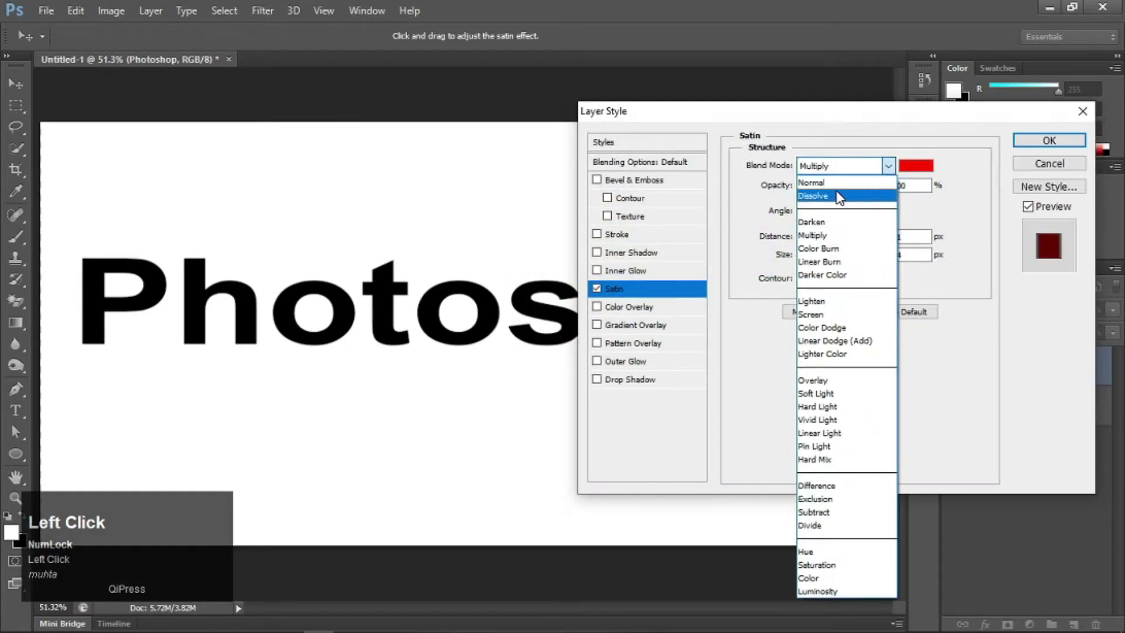
left_click(836, 197)
key("Tab")
left_click(878, 171)
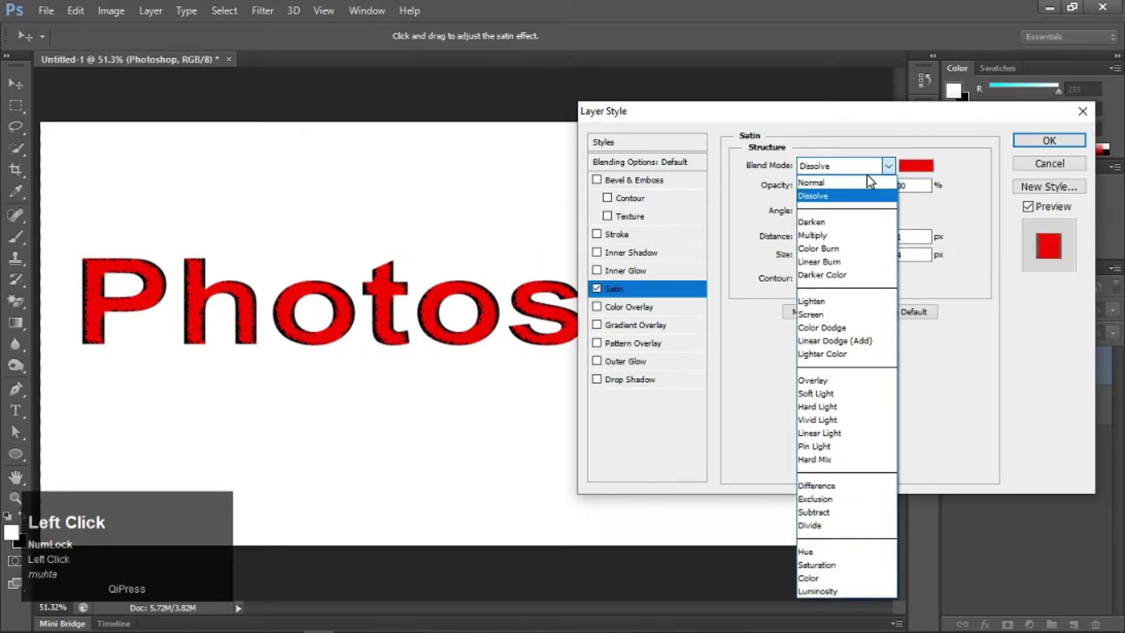
left_click(859, 181)
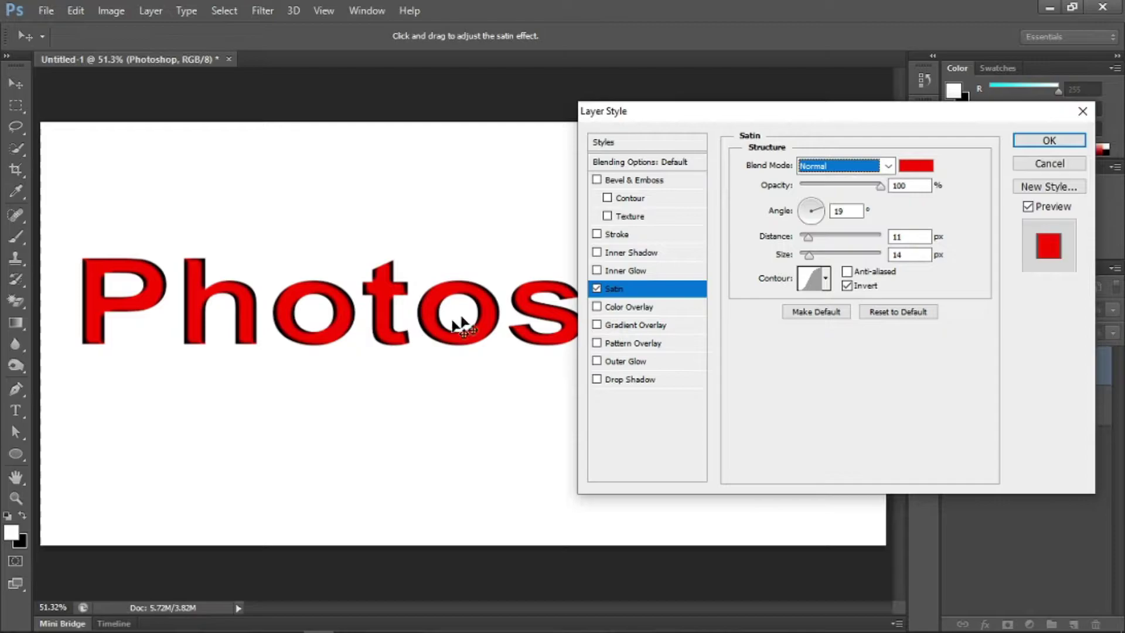
Set the Satin effect to cyan with a distance of 89 px and a size of 57 px
left_click_drag(810, 244, 850, 251)
left_click(831, 238)
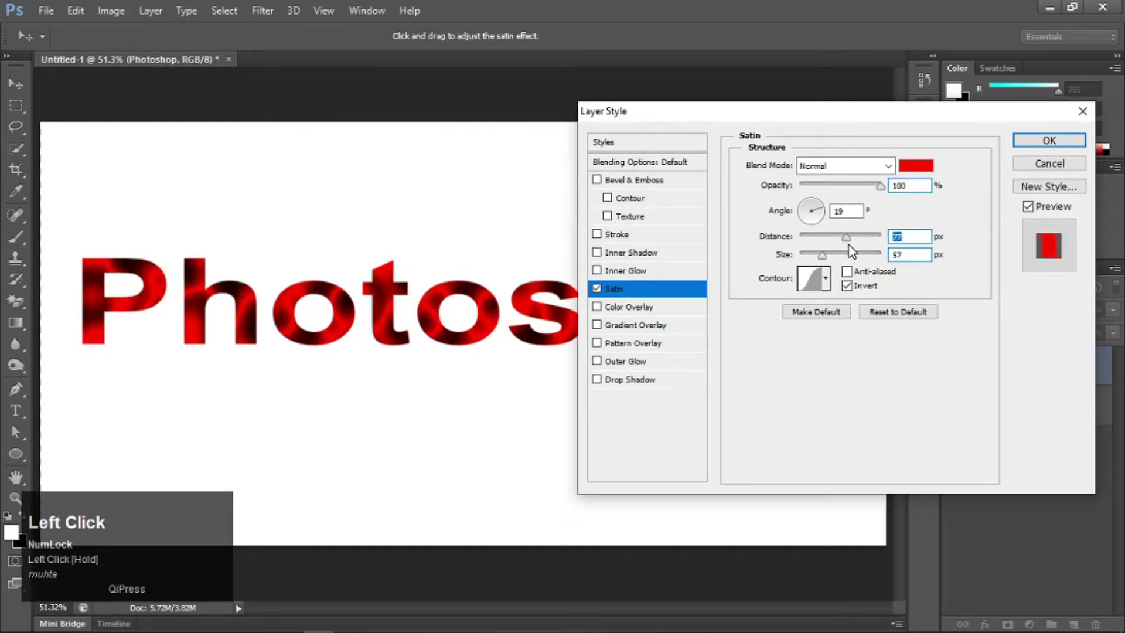
left_click(919, 165)
left_click_drag(764, 291, 768, 296)
left_click(885, 181)
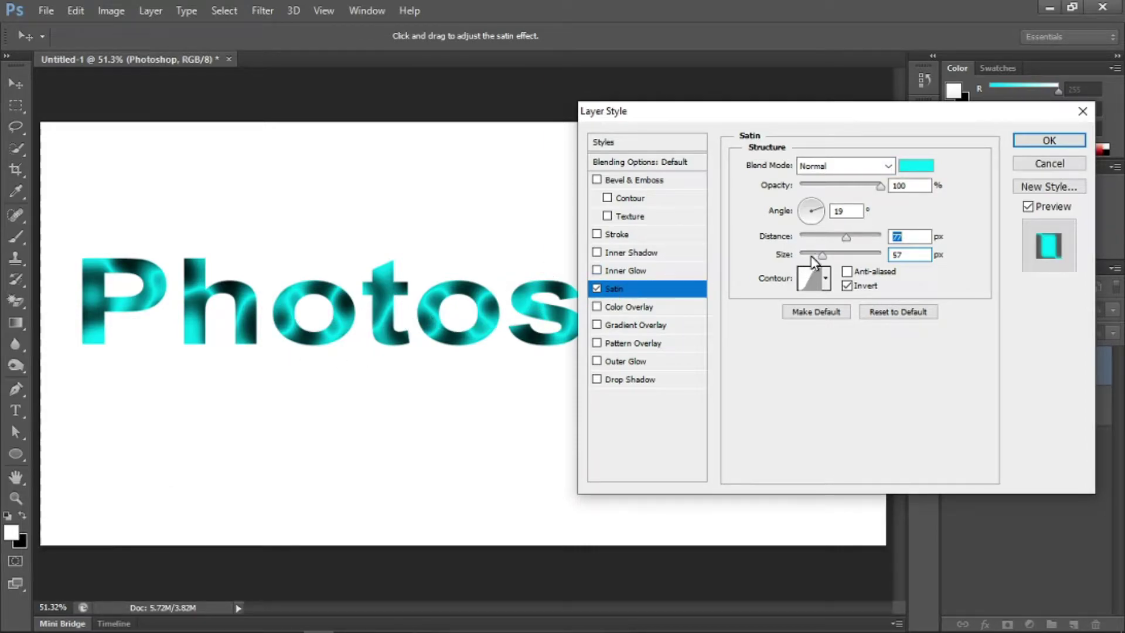
mouse_move(846, 239)
left_mouse_down()
mouse_move(810, 241)
mouse_move(847, 246)
left_mouse_up()
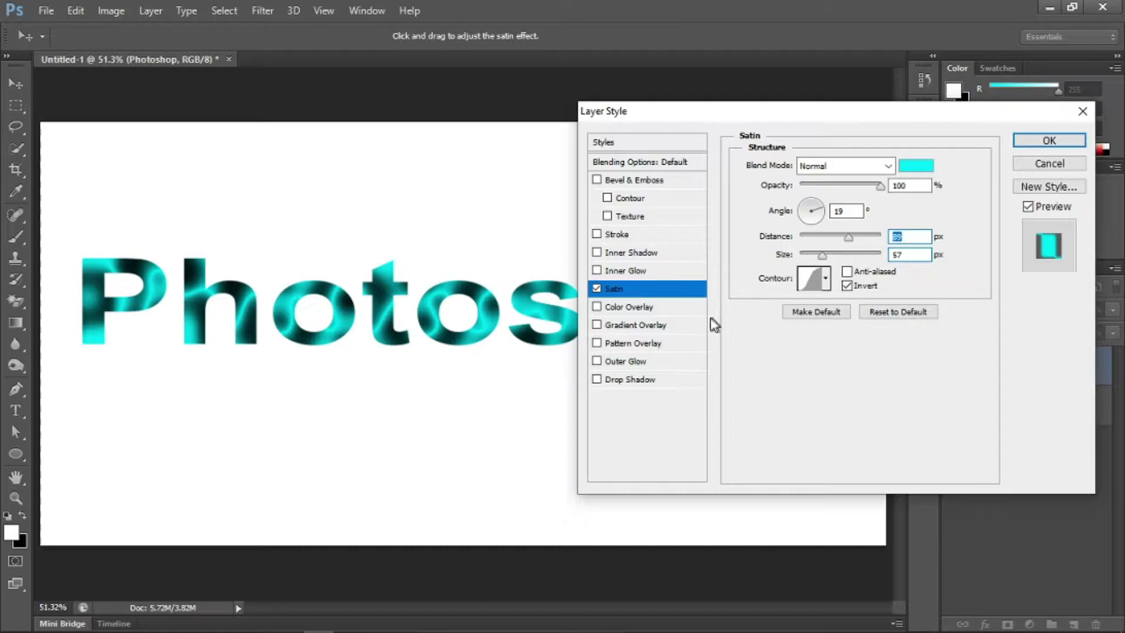
Turn off the Satin effect and discard the layer style changes
left_click(597, 290)
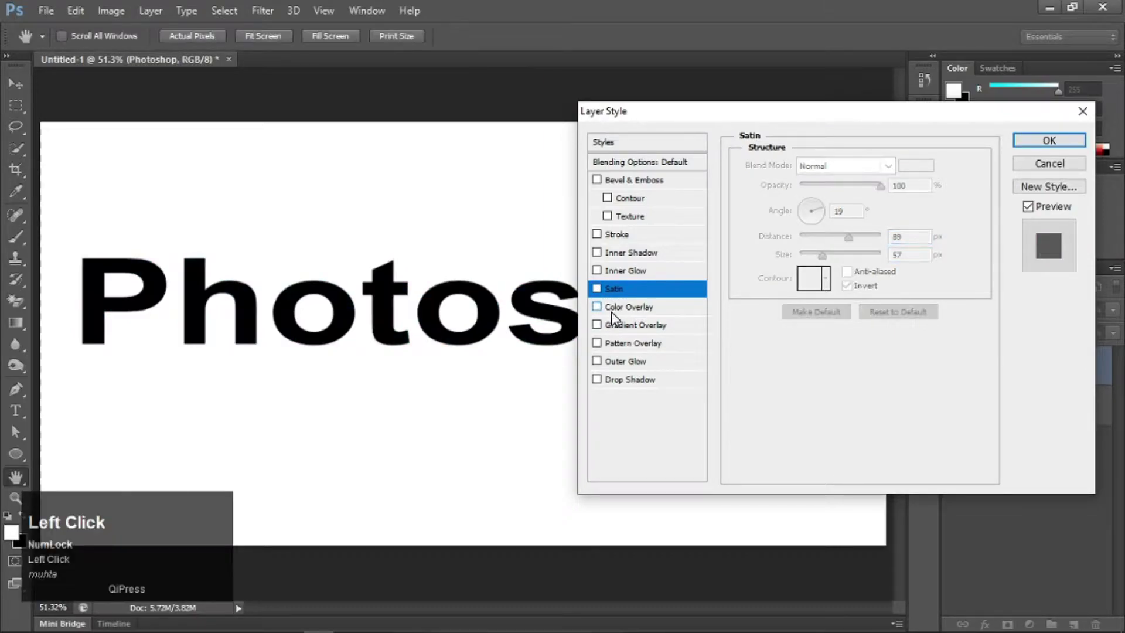
left_click(1051, 163)
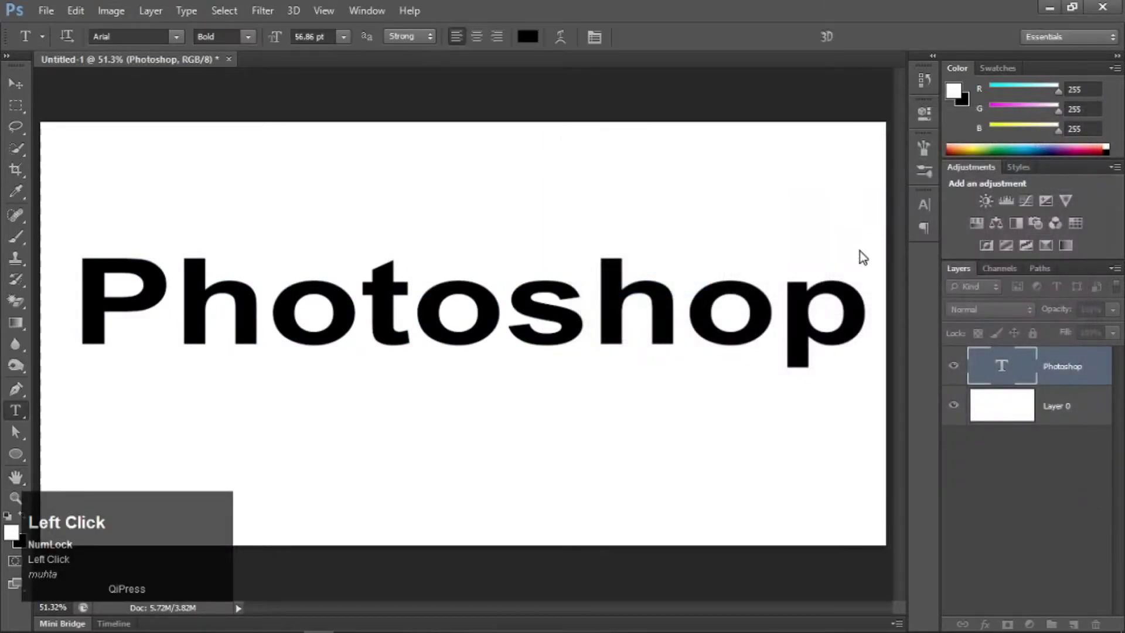
Preview the Photoshop text in pure red (ff0000) through its text colour and cancel the change
left_click(16, 411)
left_click(528, 37)
left_click_drag(679, 240, 814, 138)
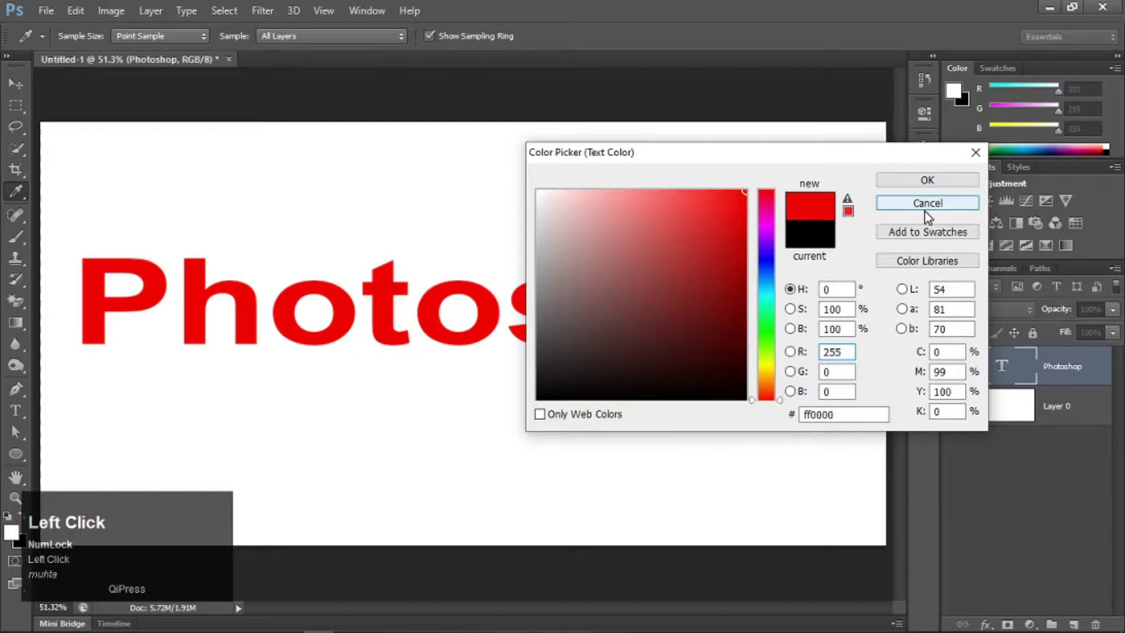
left_click(925, 206)
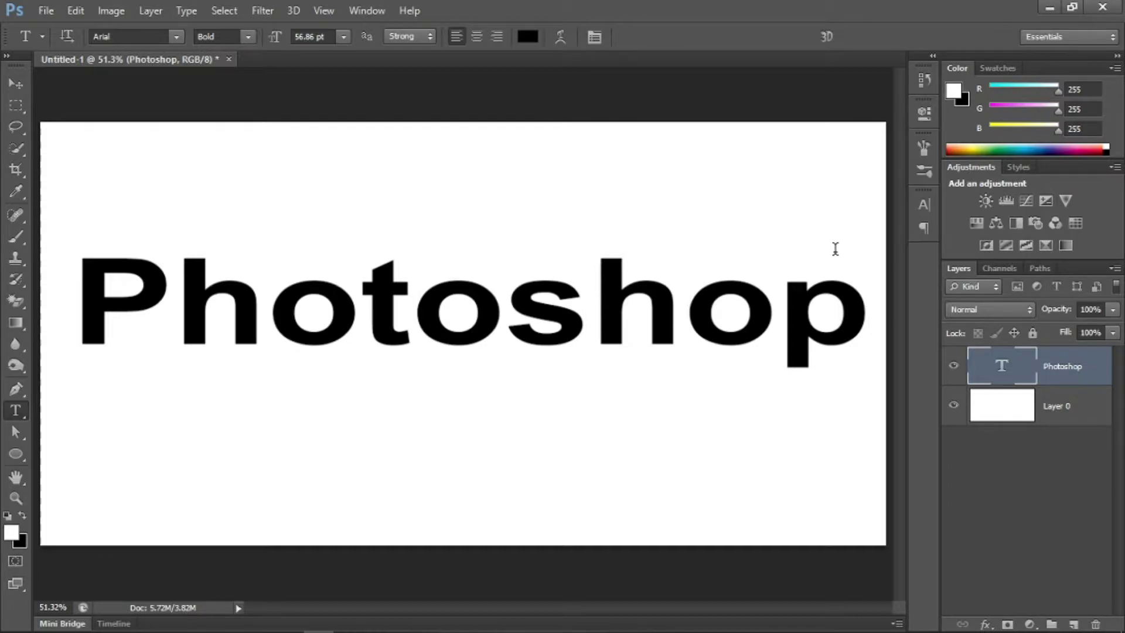
Apply a yellow Color Overlay (fff600) in Normal blend mode to the Photoshop text layer
left_click(986, 625)
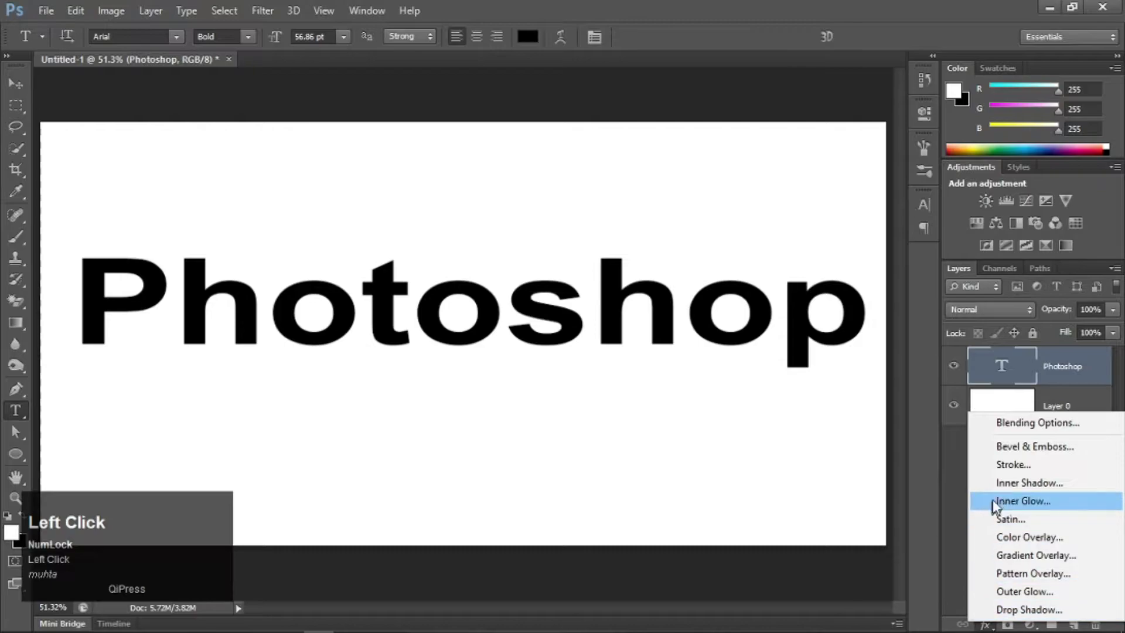
left_click(1020, 424)
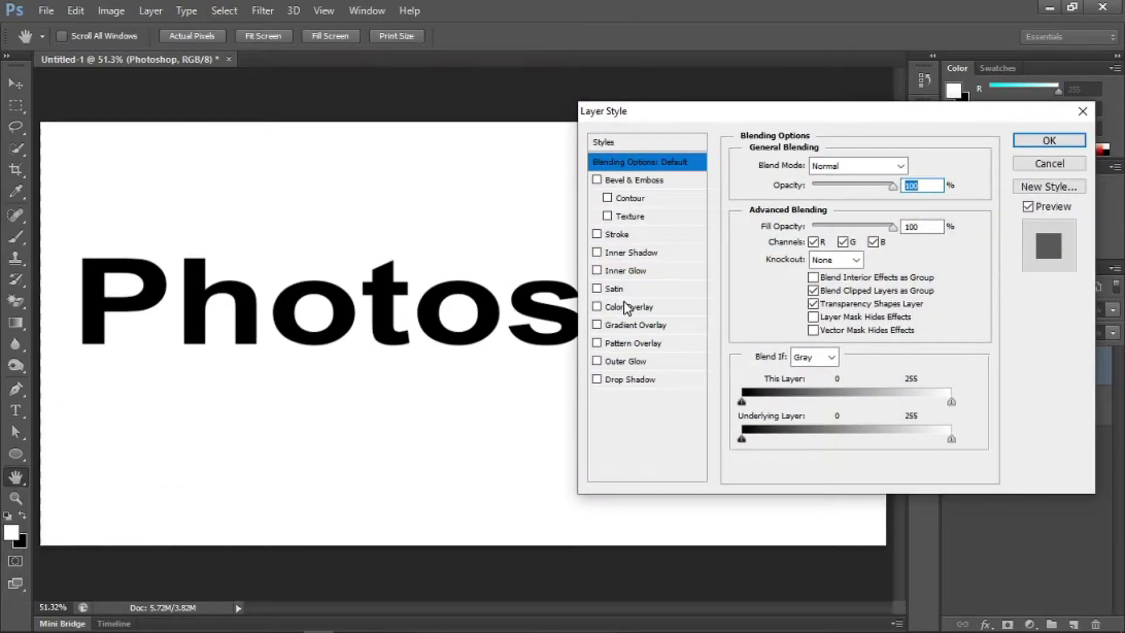
left_click(624, 311)
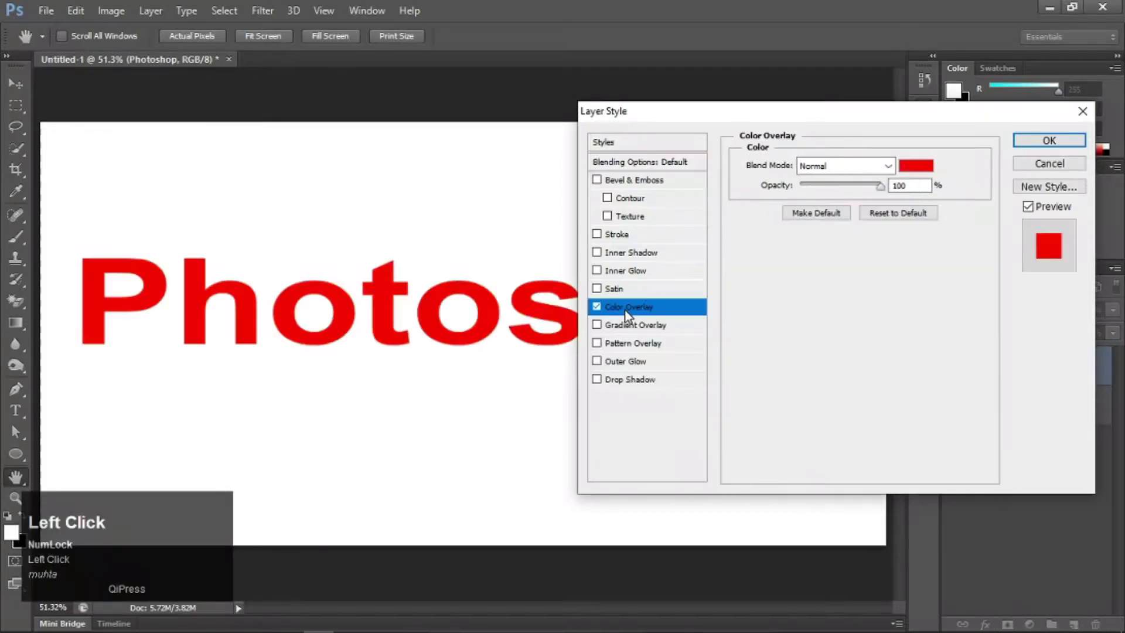
left_click(918, 165)
left_click_drag(761, 286, 778, 367)
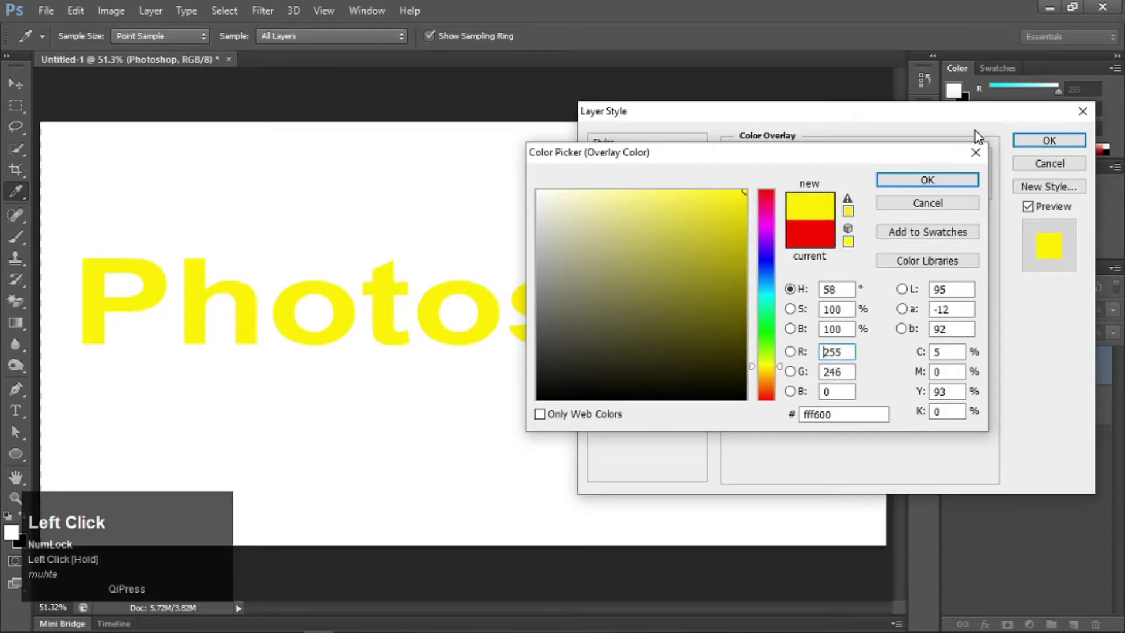
left_click(932, 185)
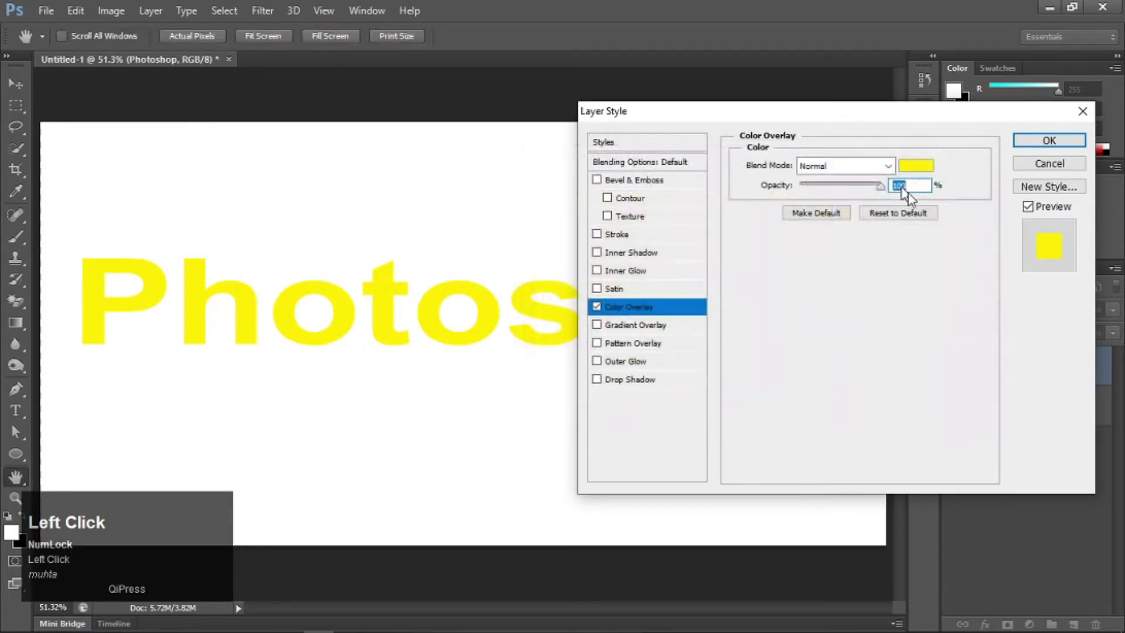
left_click(878, 170)
left_click(839, 184)
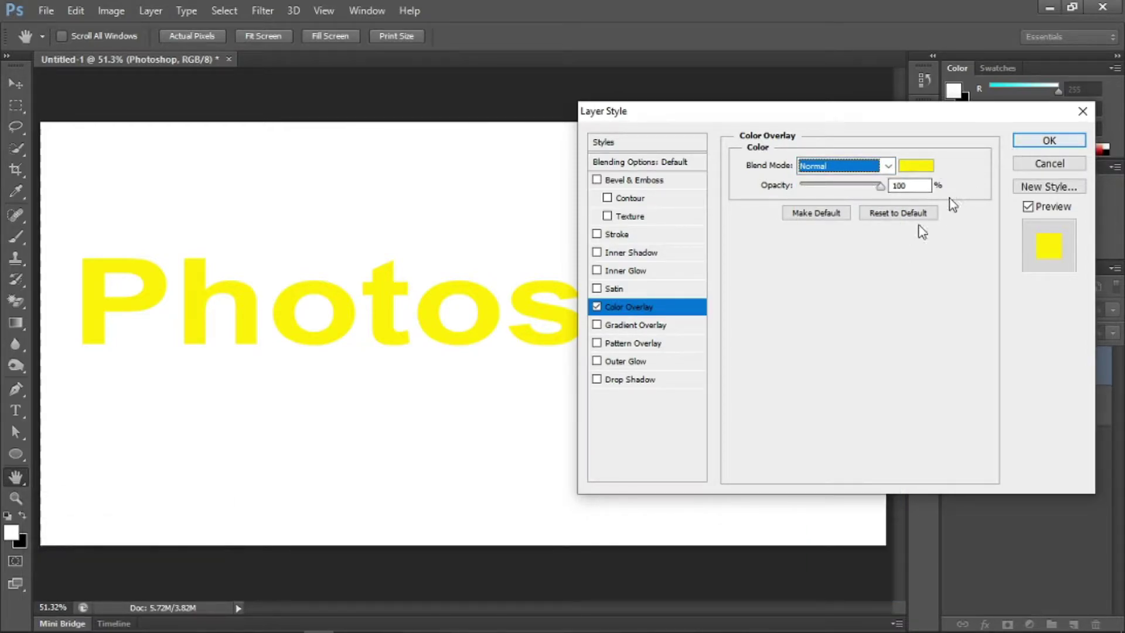
Replace the Color Overlay with a Gradient Overlay using the Spectrum preset
left_click(597, 306)
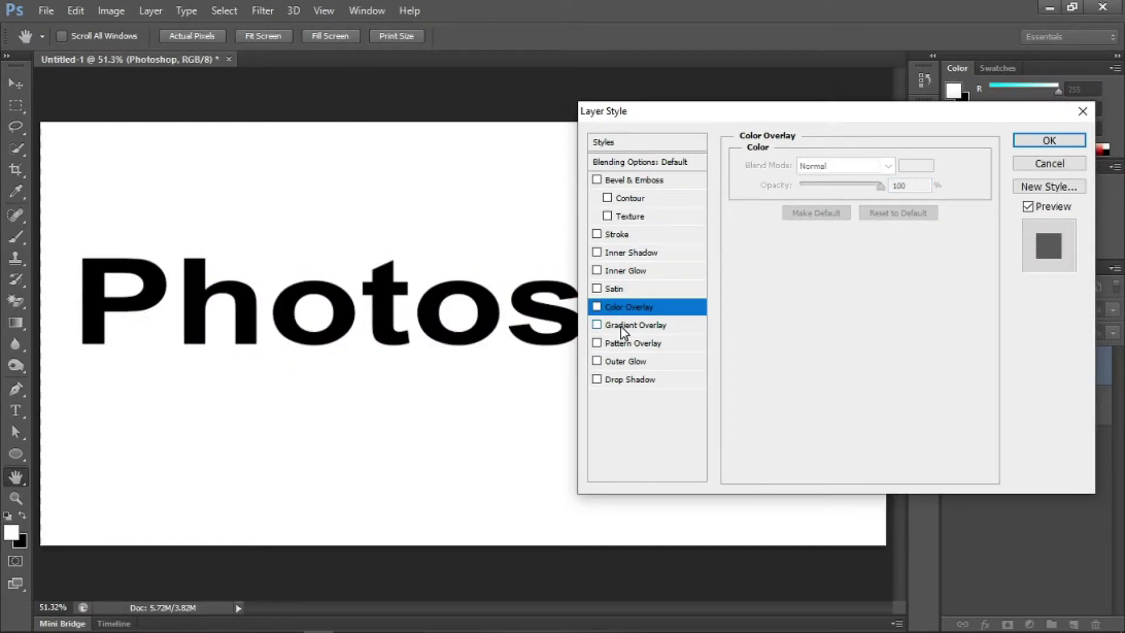
left_click(621, 325)
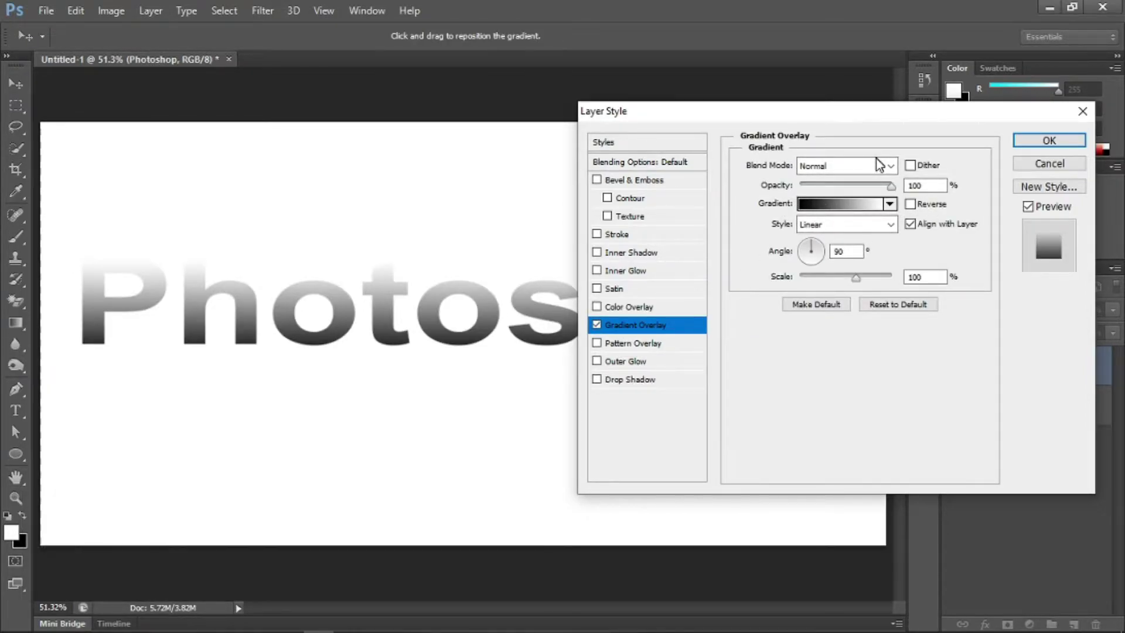
left_click(852, 204)
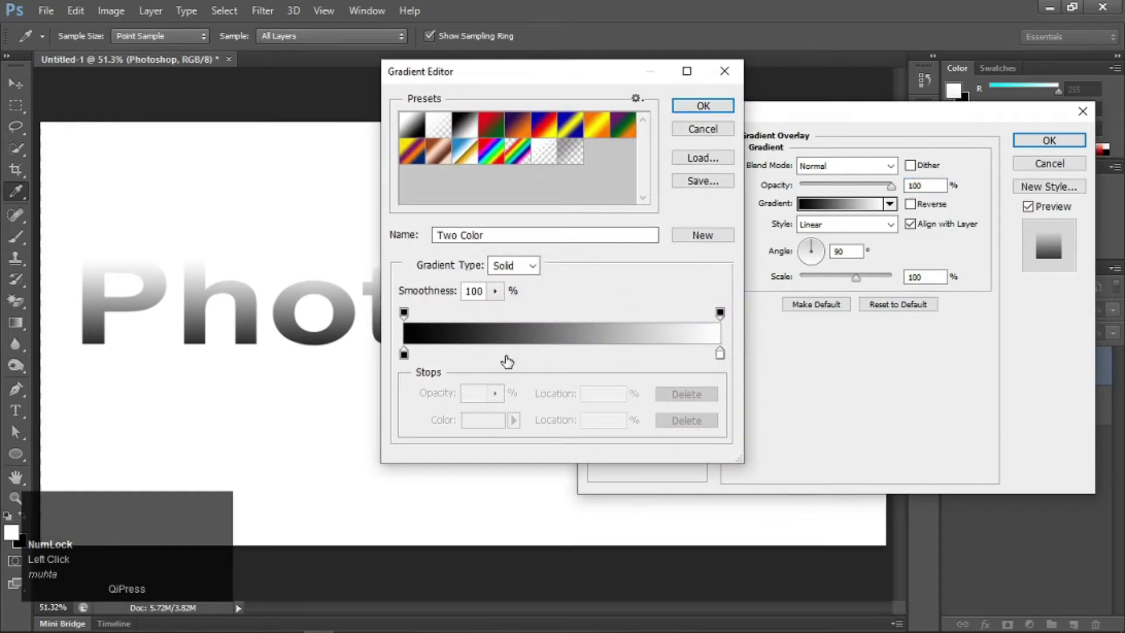
left_click(520, 157)
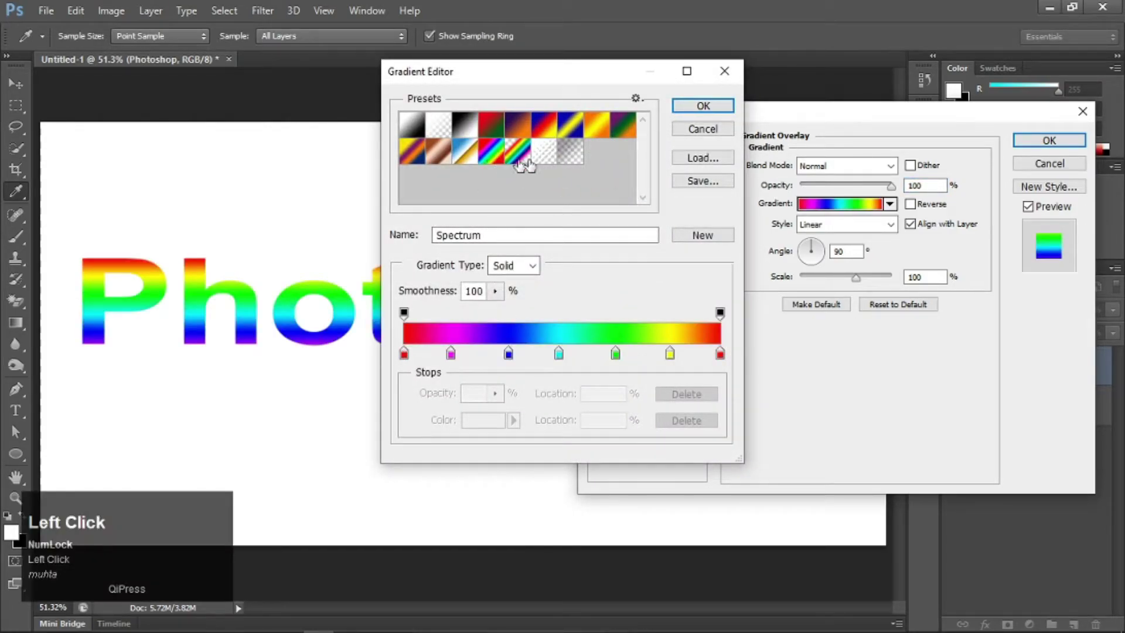
left_click(703, 106)
Keep the Gradient Overlay's style Linear and set its angle to 78° and its scale to 143%
left_click(865, 229)
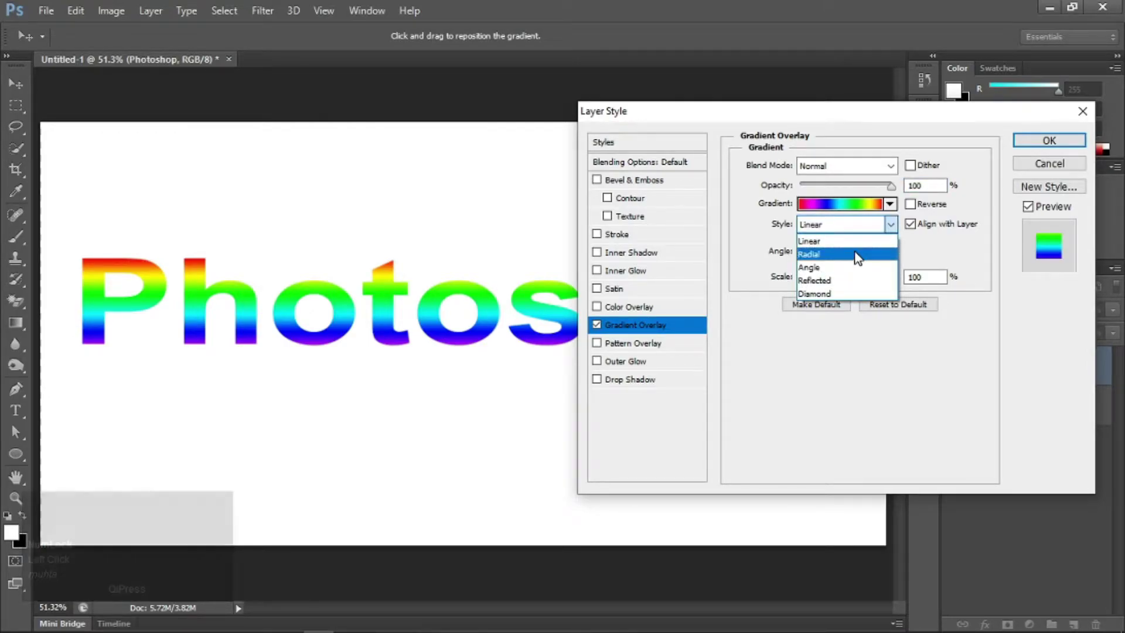
left_click(888, 335)
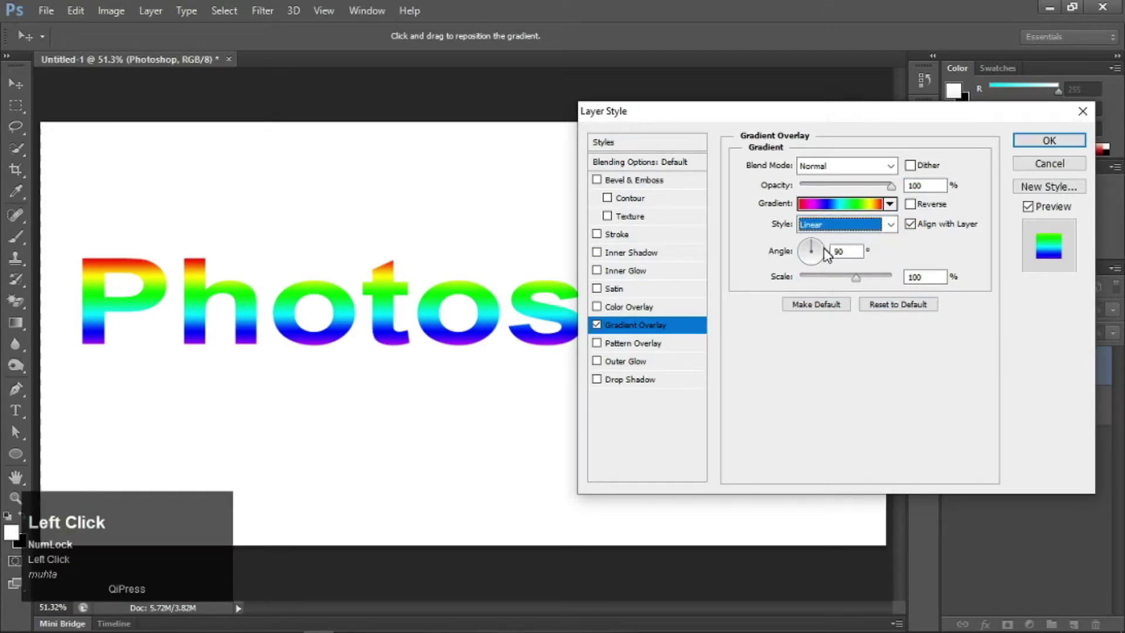
mouse_move(822, 256)
left_mouse_down()
mouse_move(807, 247)
mouse_move(817, 246)
left_mouse_up()
left_click_drag(859, 283, 890, 275)
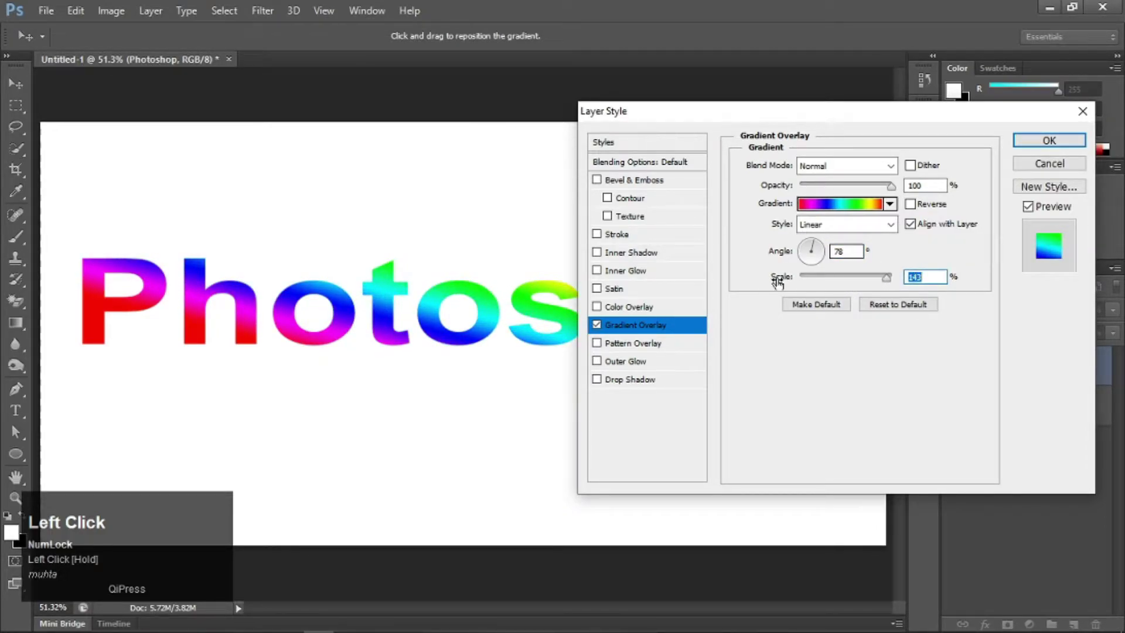
Replace the Gradient Overlay with a Pattern Overlay using the blue bubble pattern, scaled to 184%
left_click(625, 326)
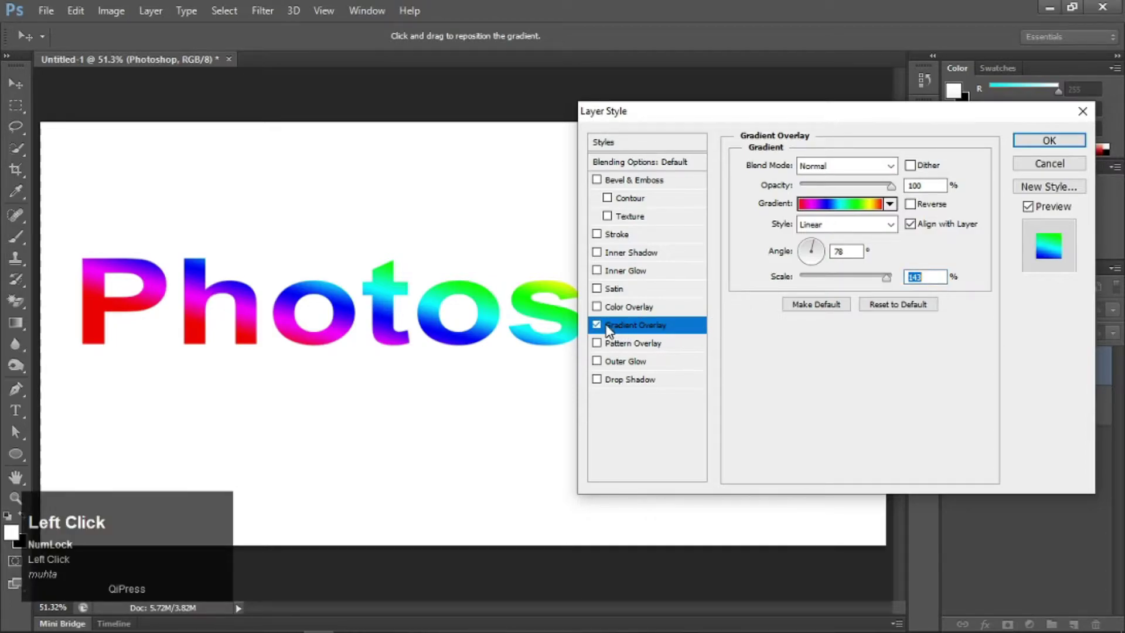
left_click(597, 326)
left_click(618, 345)
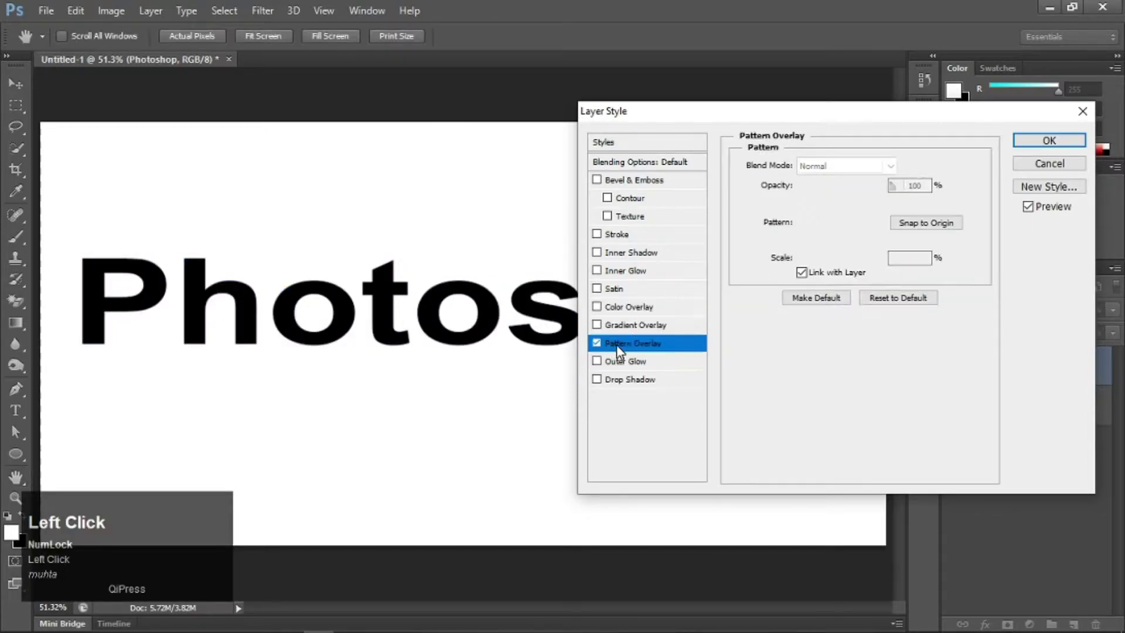
left_click(852, 222)
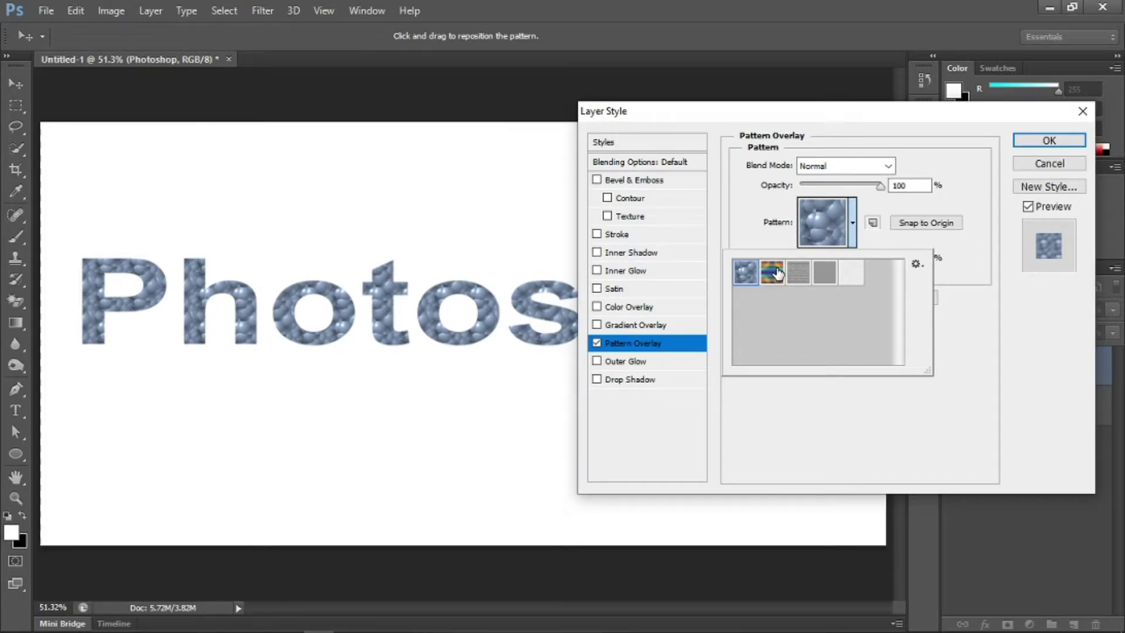
left_click(966, 202)
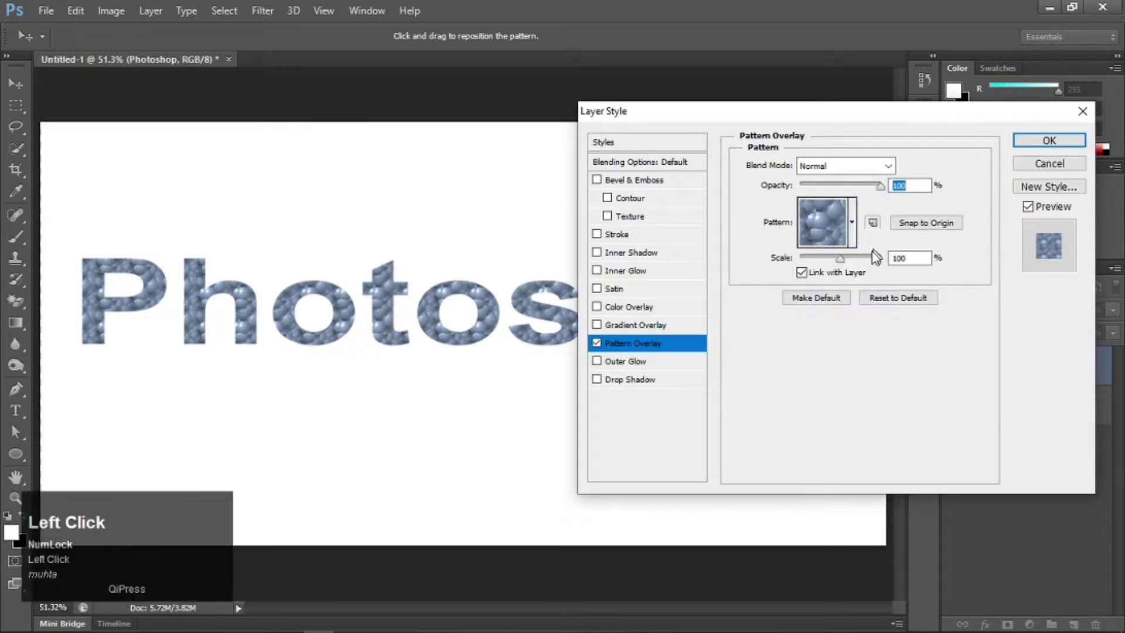
left_click_drag(855, 260, 845, 268)
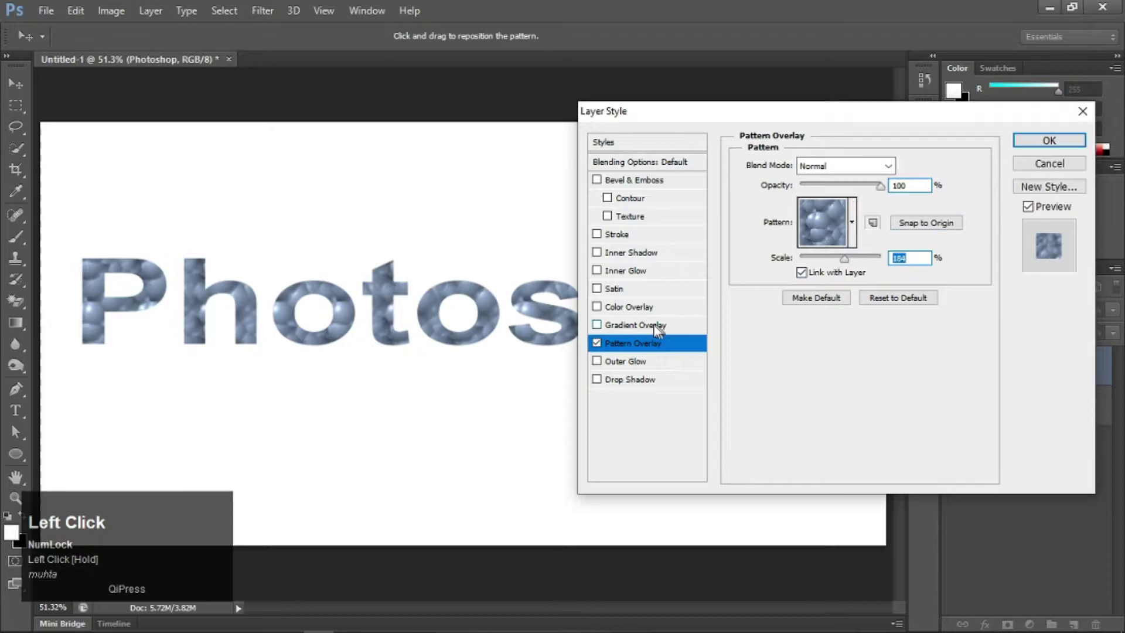
Replace the Pattern Overlay with a Drop Shadow and set the shadow colour to red
left_click(597, 343)
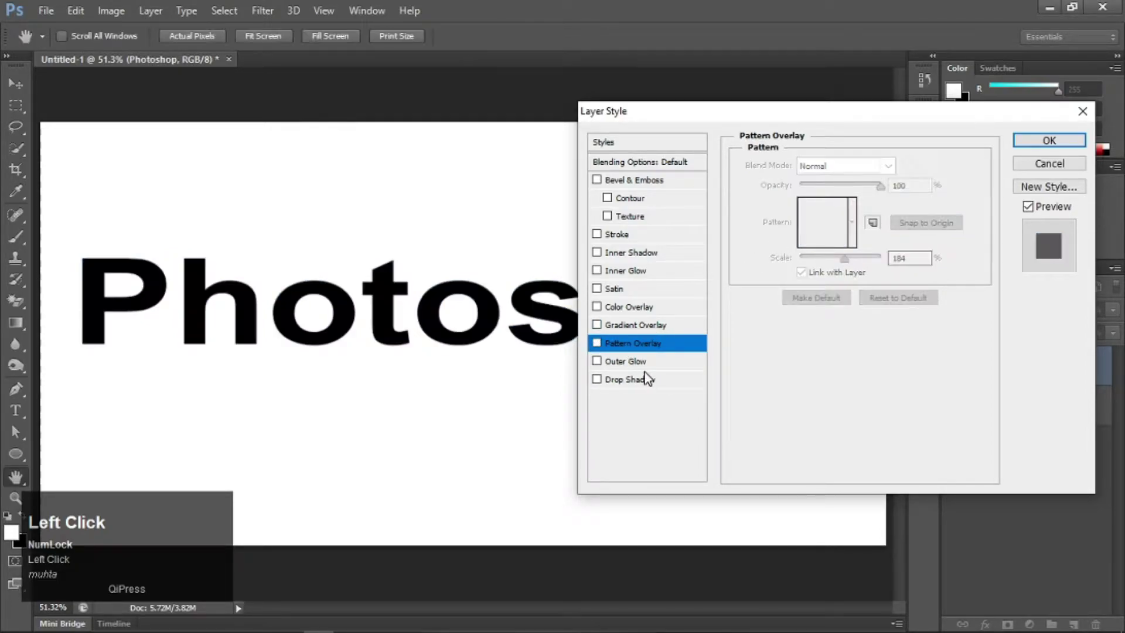
left_click(613, 381)
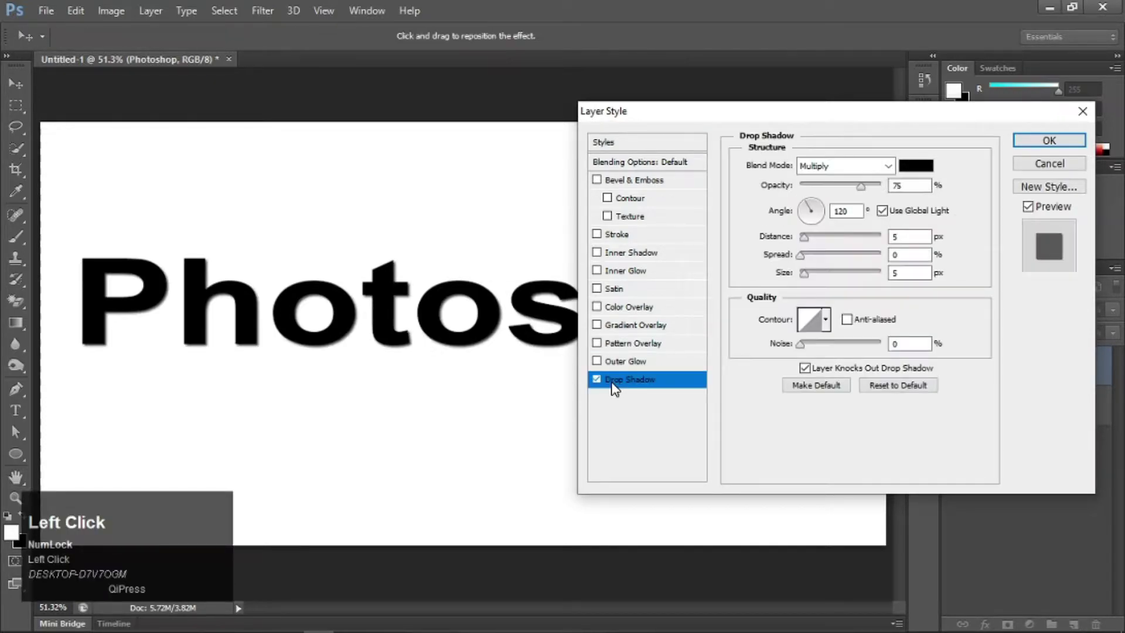
left_click(916, 167)
type("255")
left_click(927, 179)
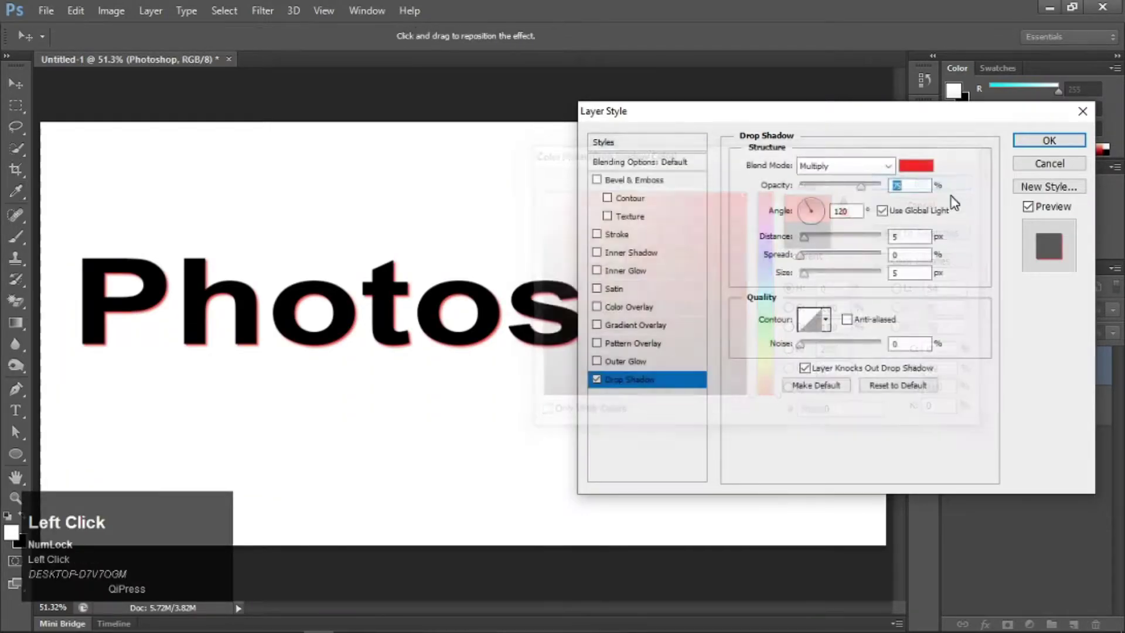
Try the Drop Shadow with Normal blend mode, 100% opacity, 20 px distance, 18% spread, 46 px size and 100% noise, and discard the changes
left_click(861, 166)
left_click(854, 179)
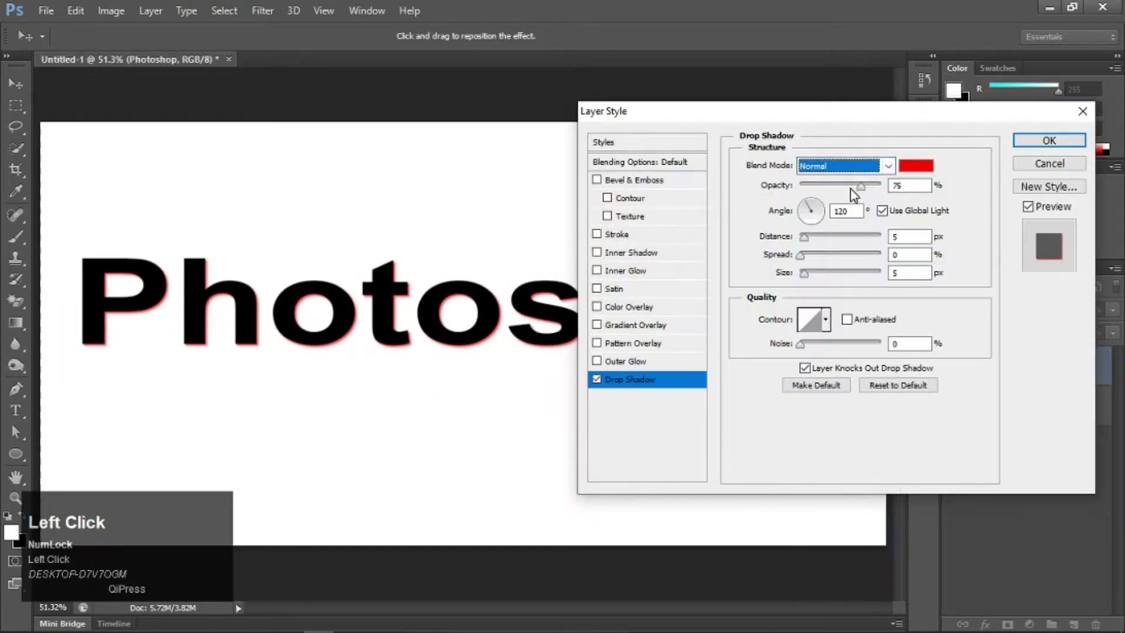
left_click_drag(861, 186, 921, 187)
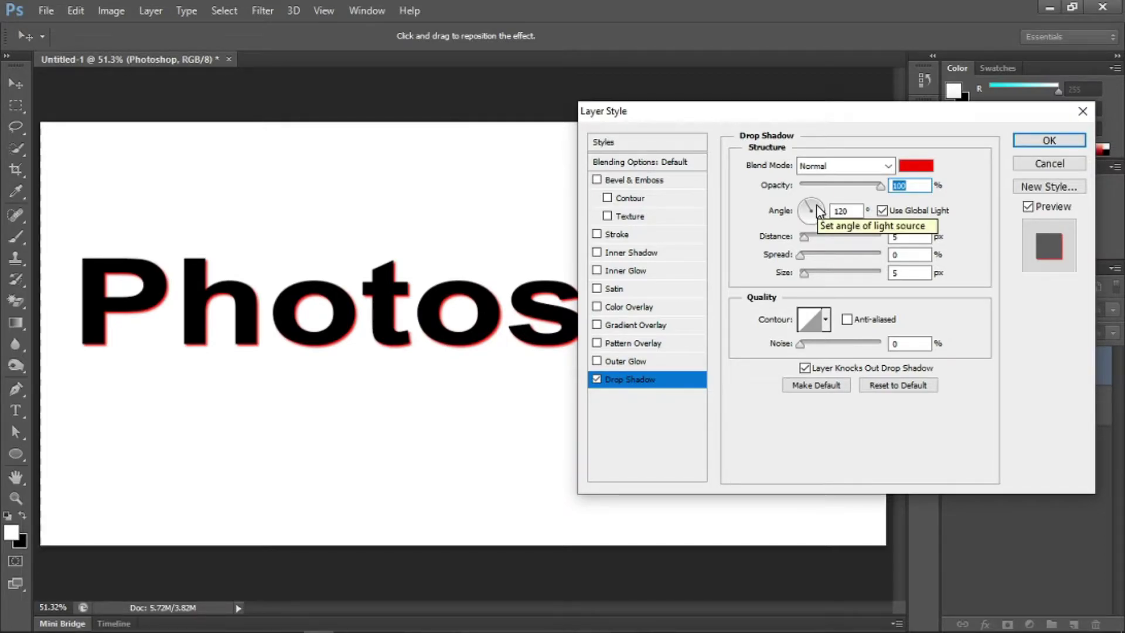
left_click_drag(804, 237, 819, 268)
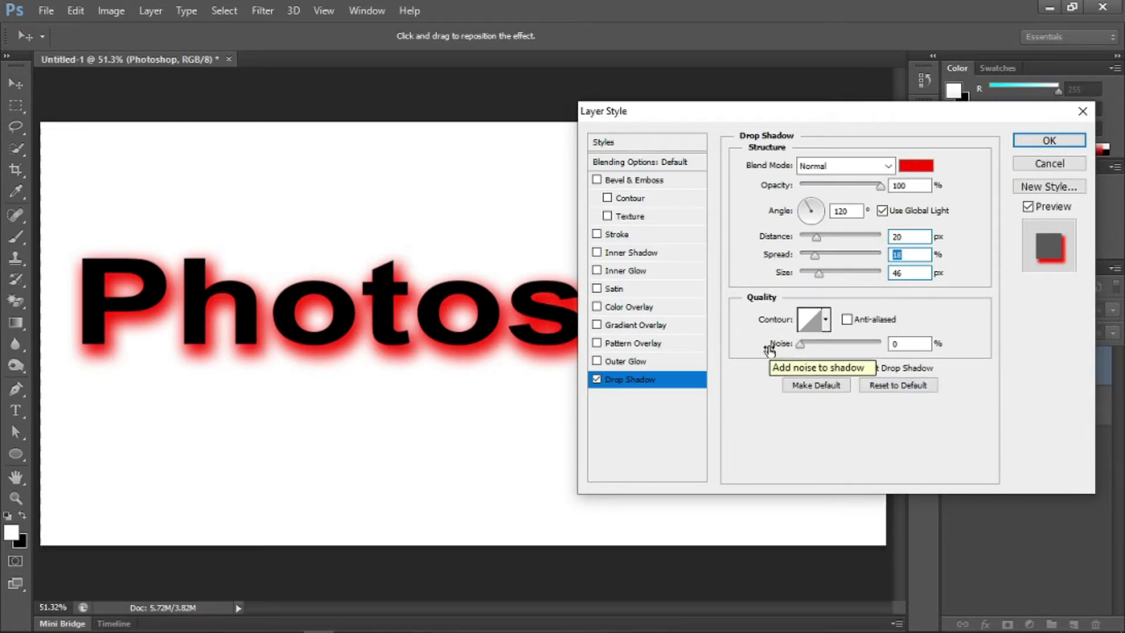
left_click_drag(822, 345, 940, 348)
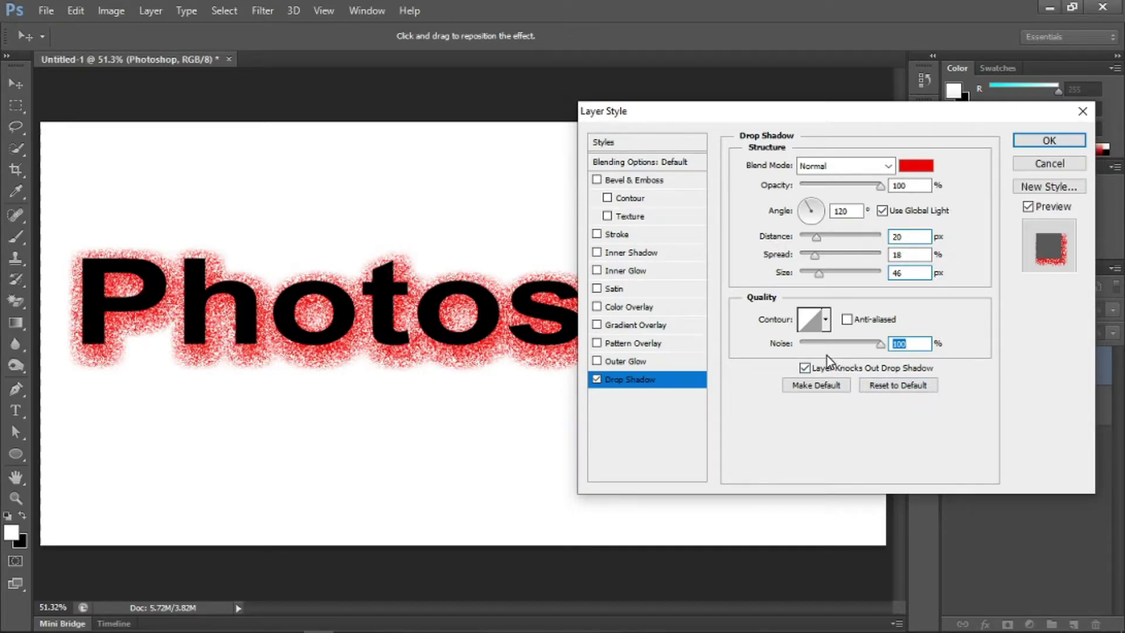
left_click(595, 381)
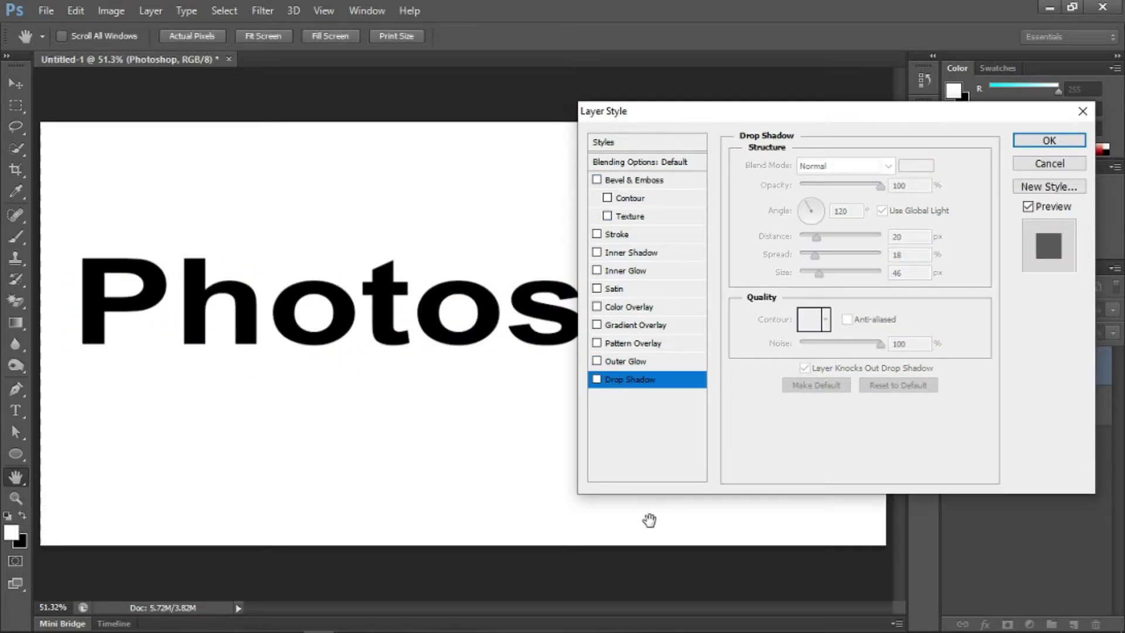
left_click(1057, 166)
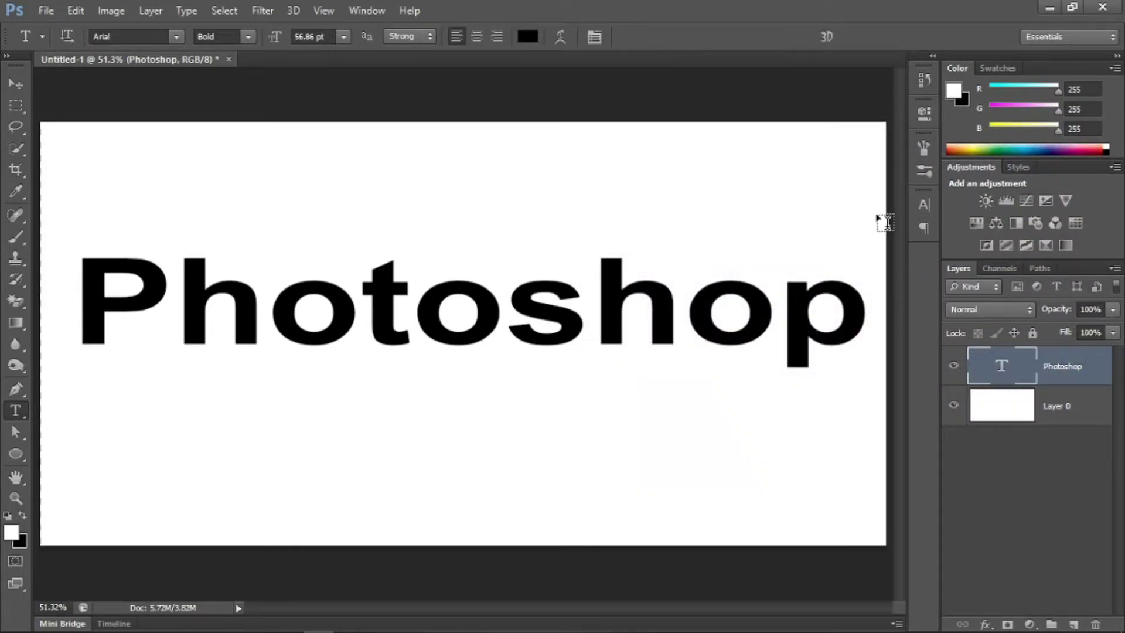
Open the image 1200px-Taz-Looney_Tunes.svg.png from the "pics for photoshop" folder on New Volume (F:)
left_click(44, 13)
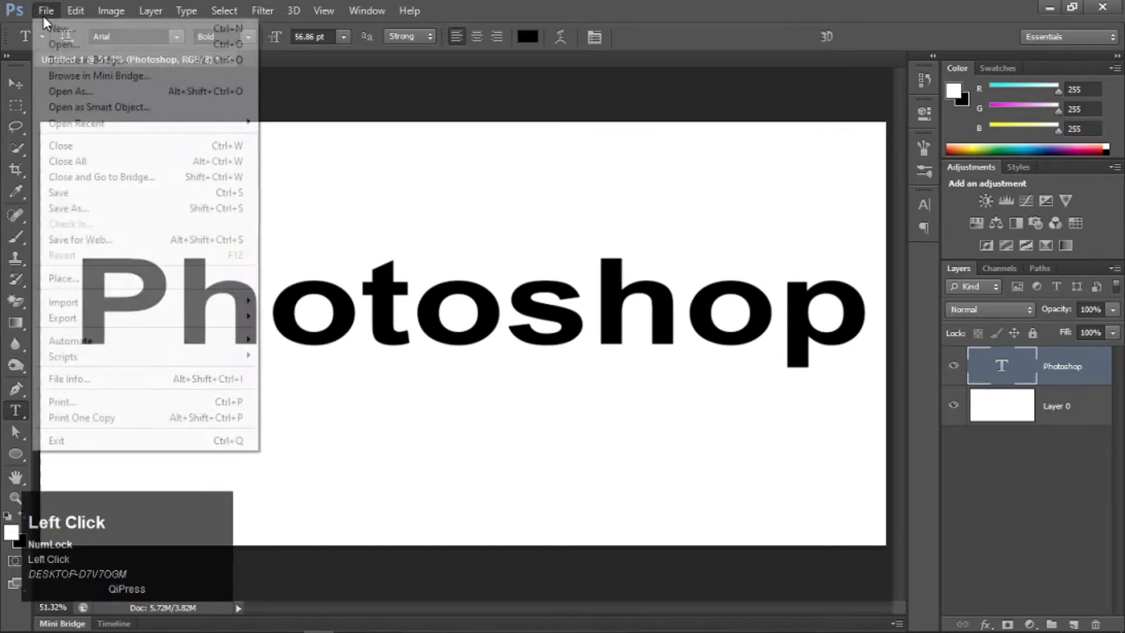
left_click(69, 49)
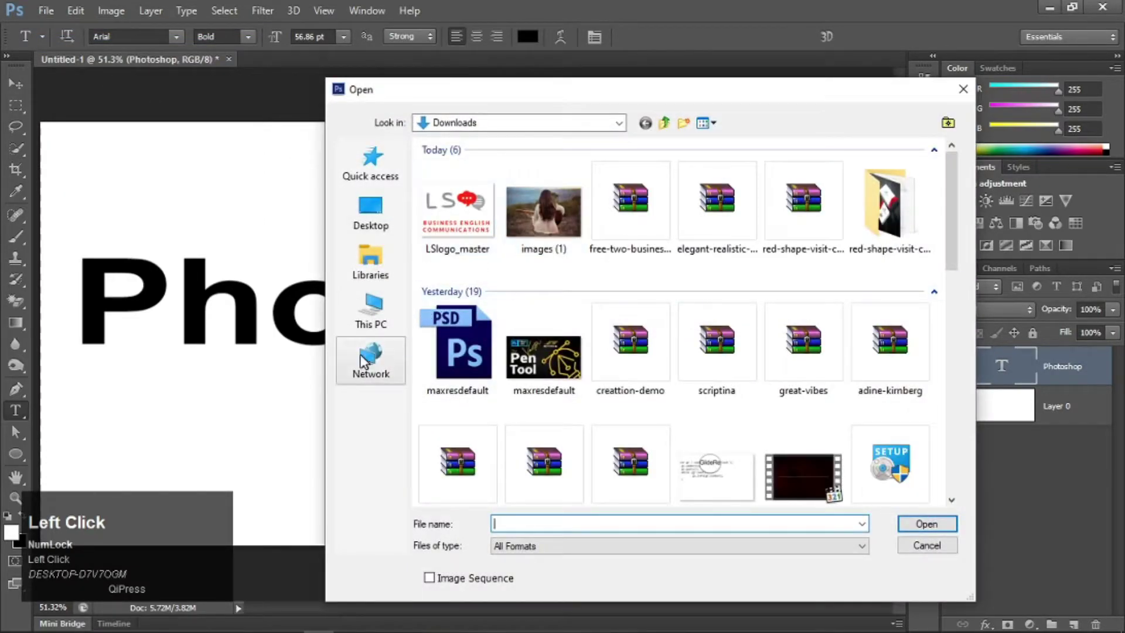
left_click(371, 311)
double_click(463, 410)
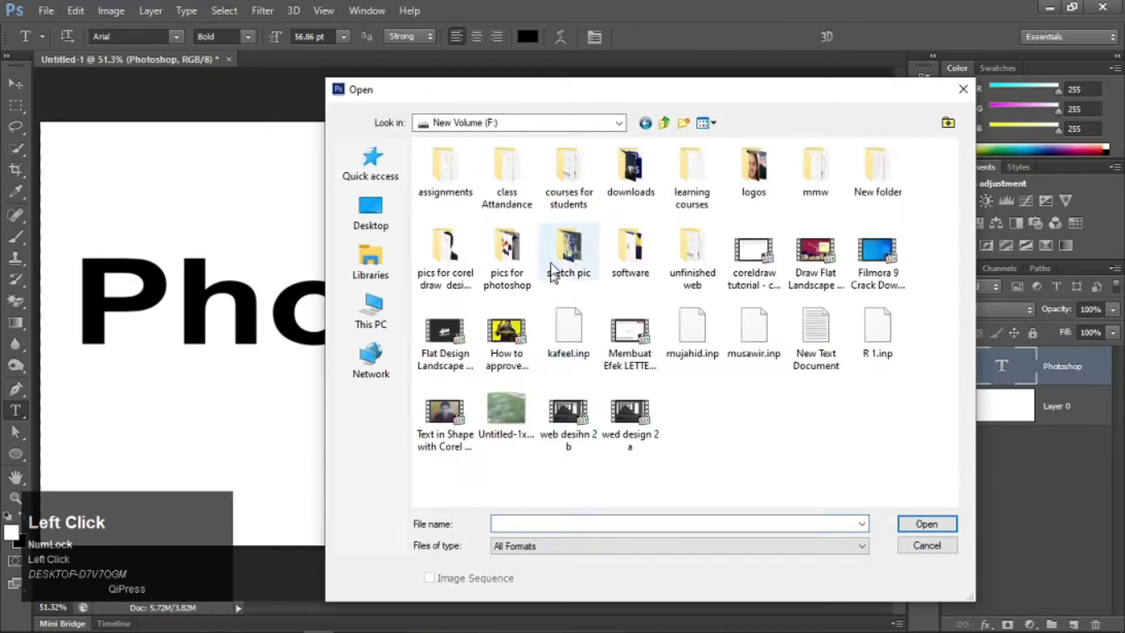
double_click(505, 263)
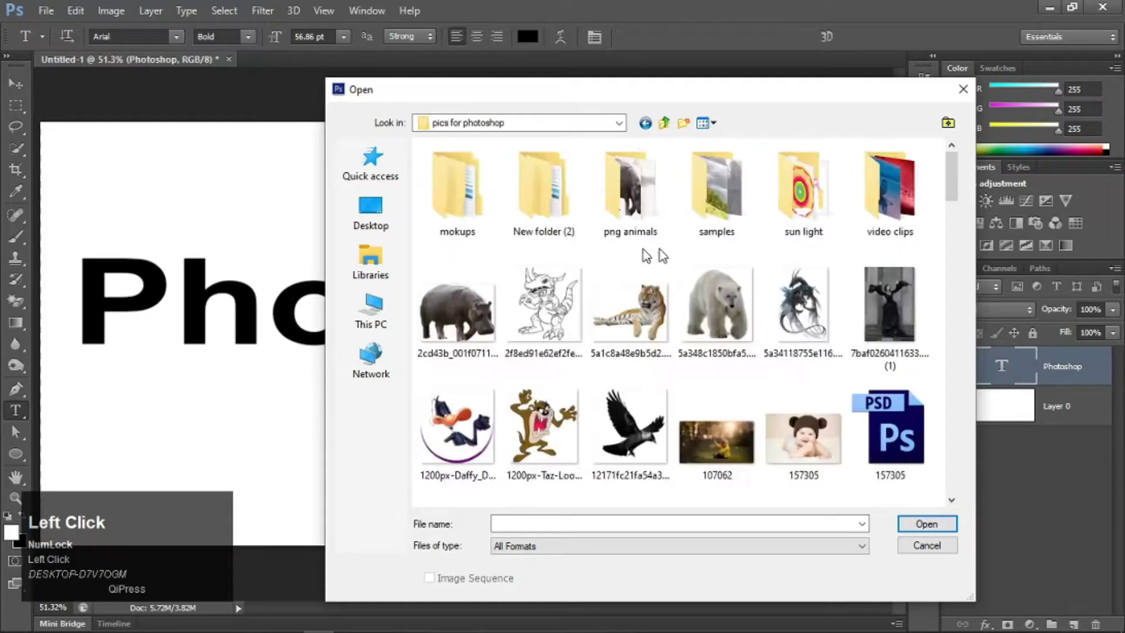
scroll(644, 256, "down", 3)
left_click(543, 246)
left_click(926, 525)
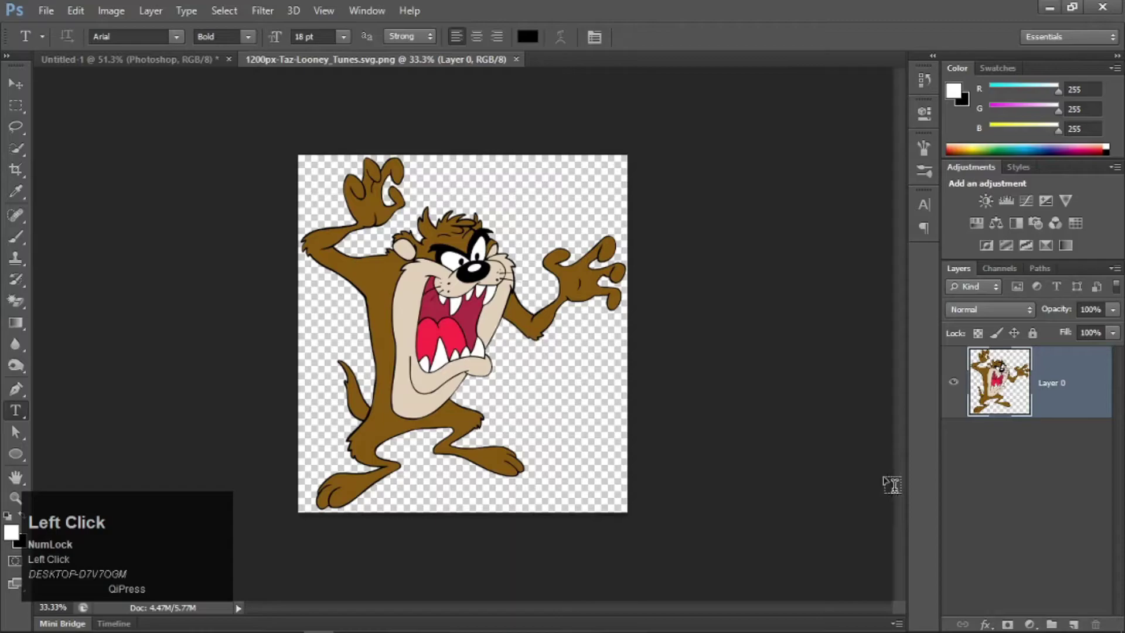
scroll(512, 420, "up", 1)
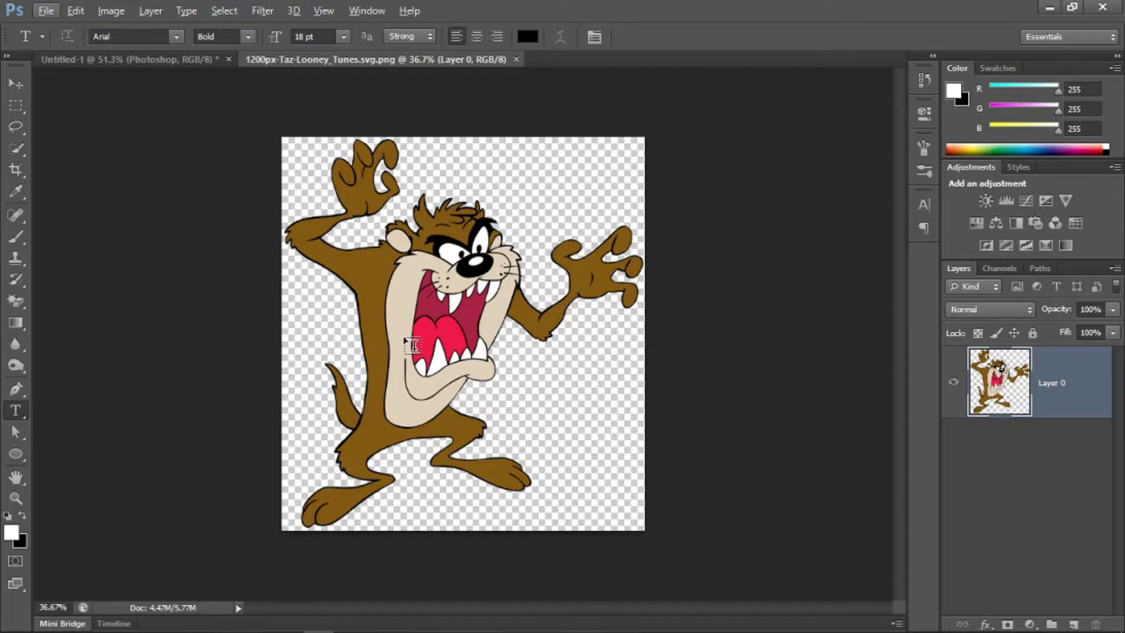
Add a Bevel & Emboss effect to the cartoon's Layer 0 with a size of 35 px and a depth of 1000%
left_click(984, 626)
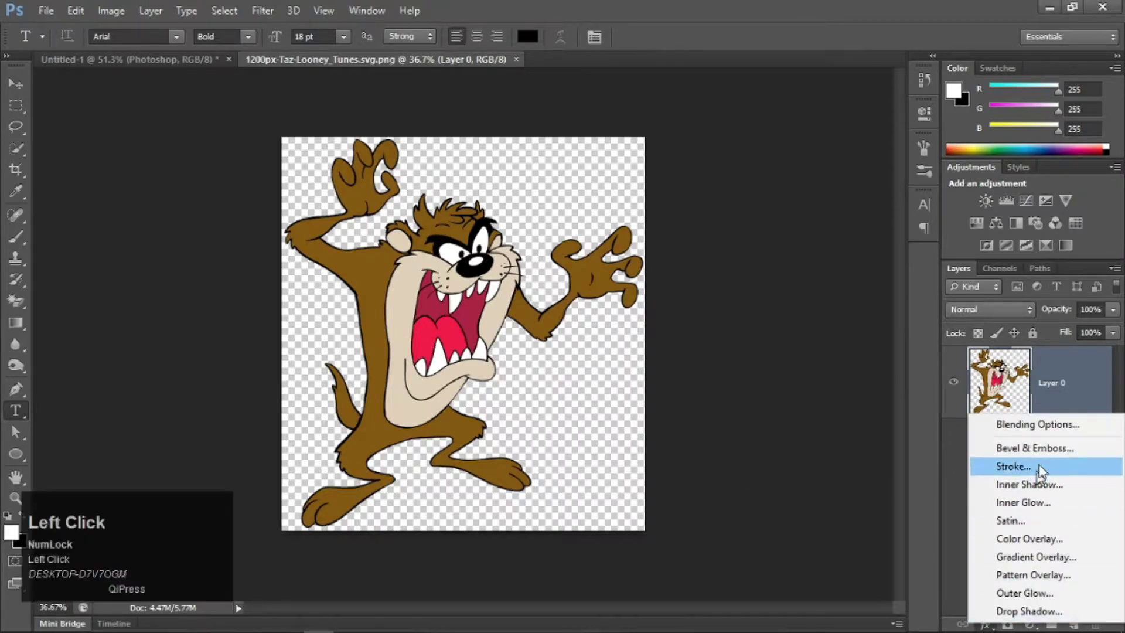
left_click(924, 462)
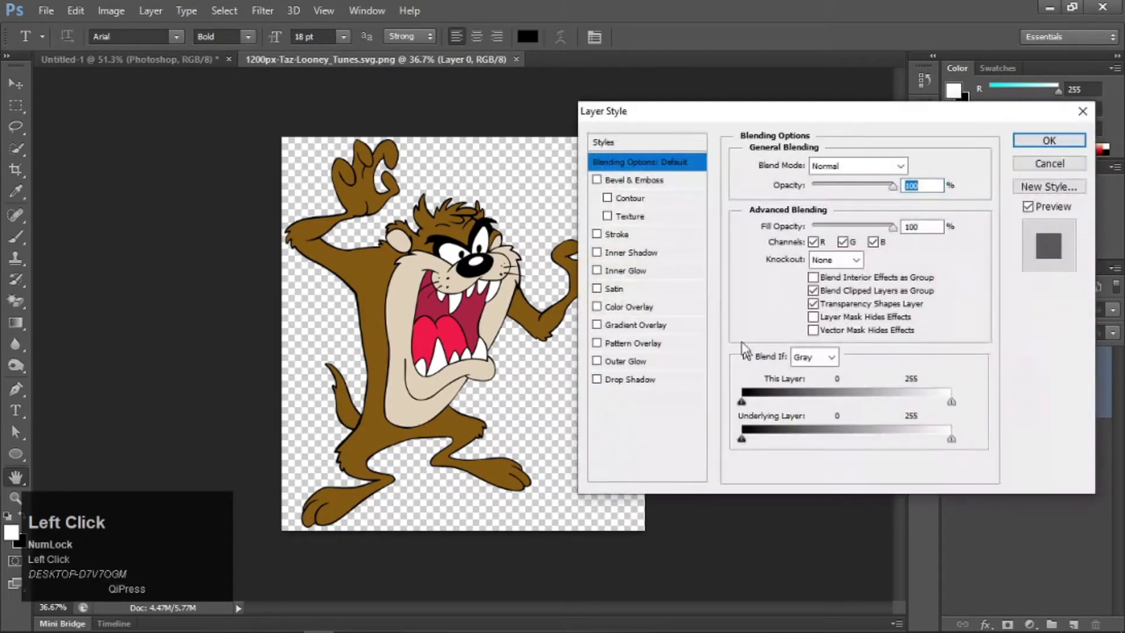
left_click(645, 181)
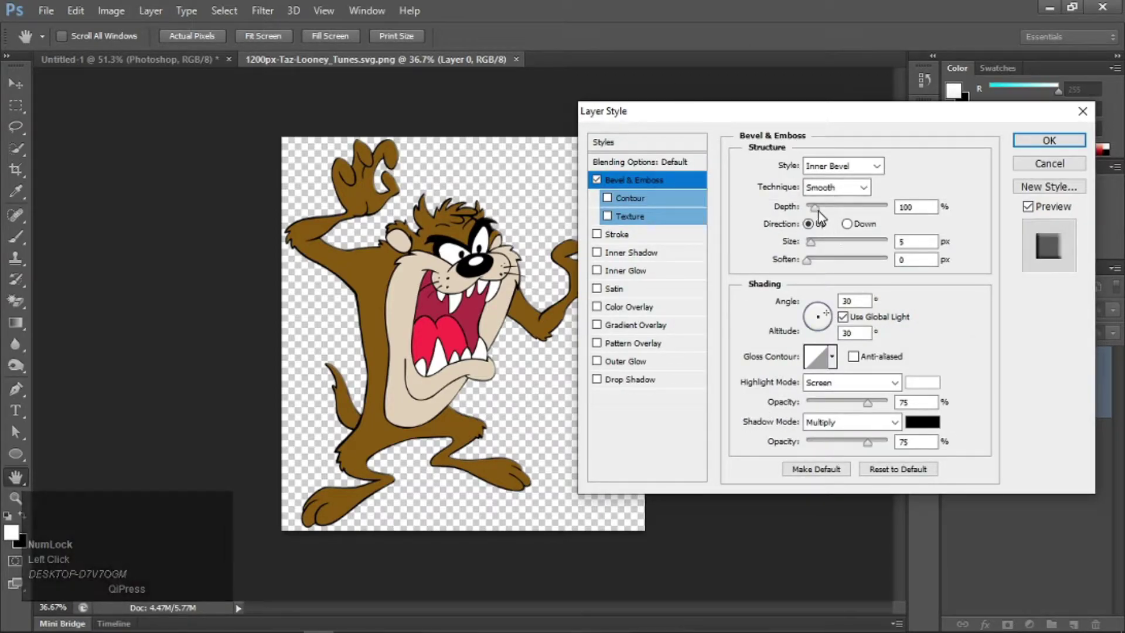
left_click_drag(812, 242, 823, 245)
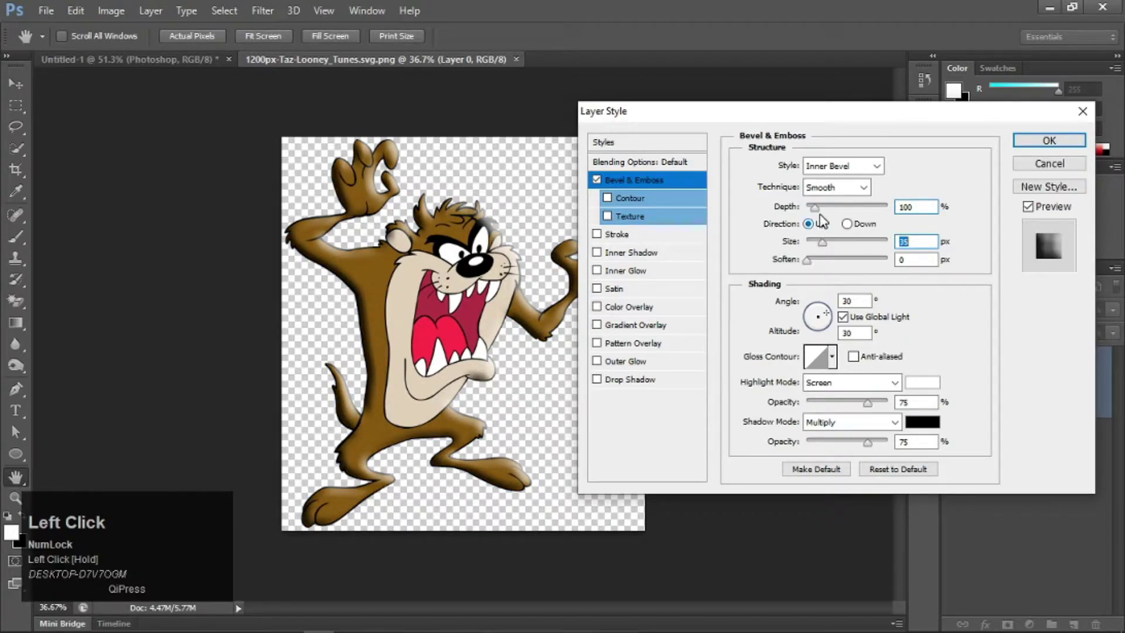
left_click_drag(814, 207, 906, 215)
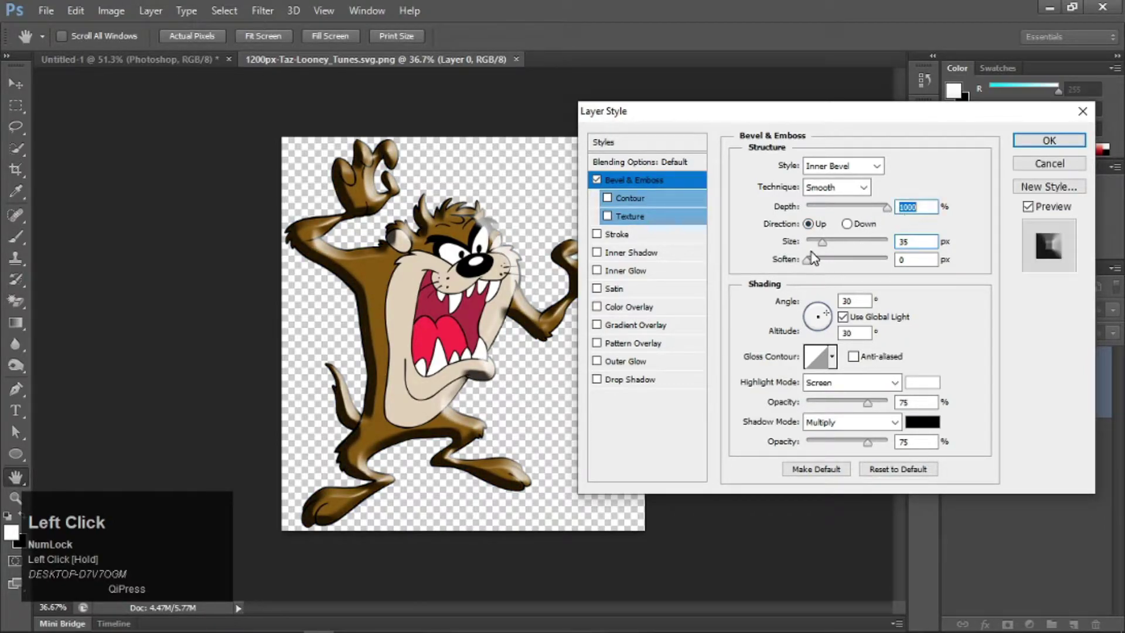
left_click(807, 262)
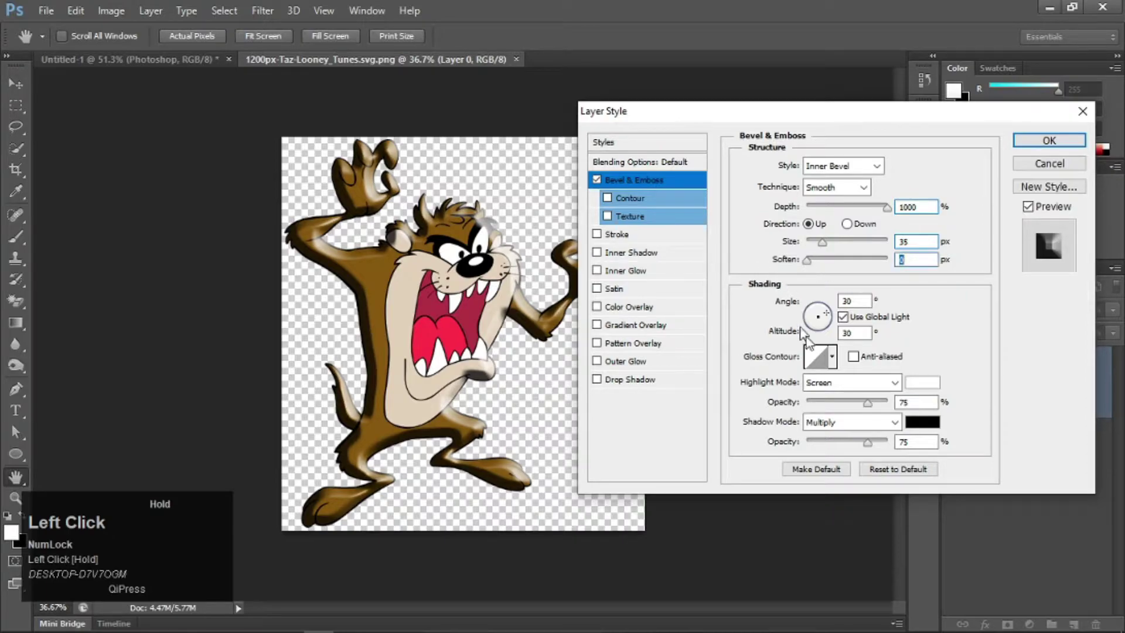
Set the bevel's highlight opacity to 100% and increase its shadow opacity and size
left_click_drag(866, 403, 905, 409)
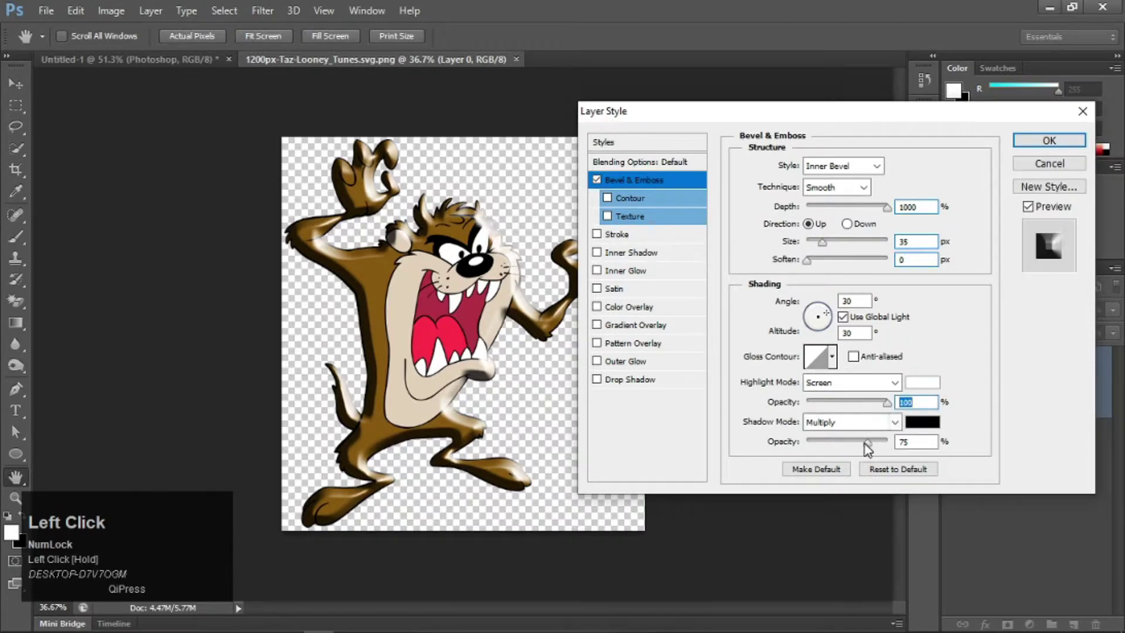
left_click_drag(867, 442, 896, 444)
mouse_move(822, 241)
left_mouse_down()
mouse_move(813, 241)
mouse_move(824, 245)
left_mouse_up()
Enable the bevel's Contour with a range of 0% and apply the layer style
left_click(665, 199)
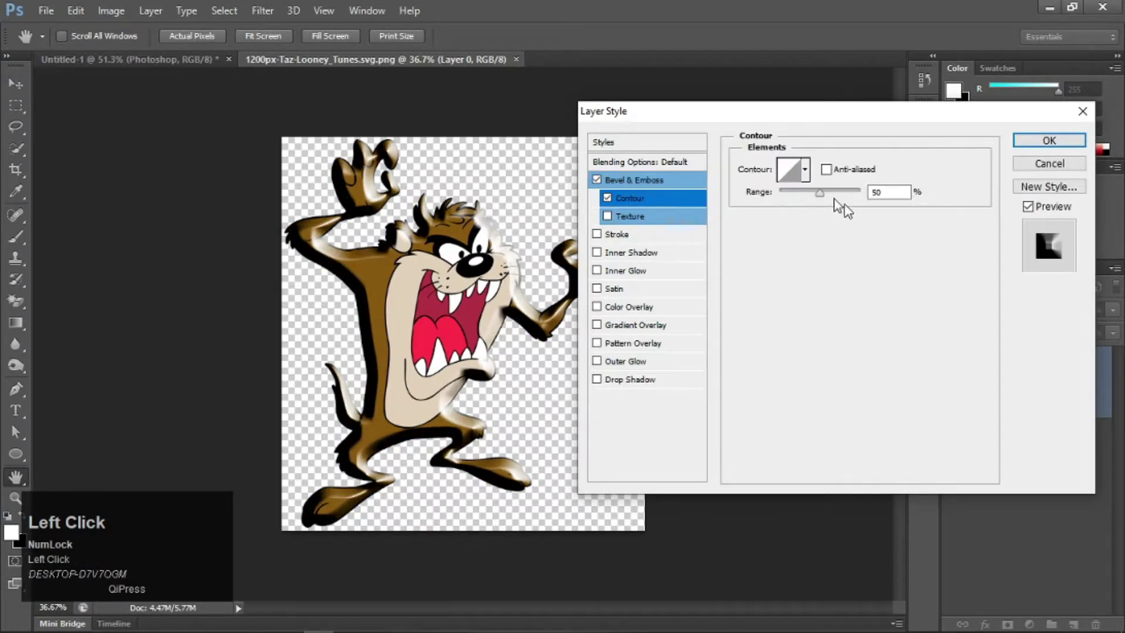
mouse_move(818, 194)
left_mouse_down()
mouse_move(856, 199)
mouse_move(754, 206)
mouse_move(793, 211)
mouse_move(778, 211)
left_mouse_up()
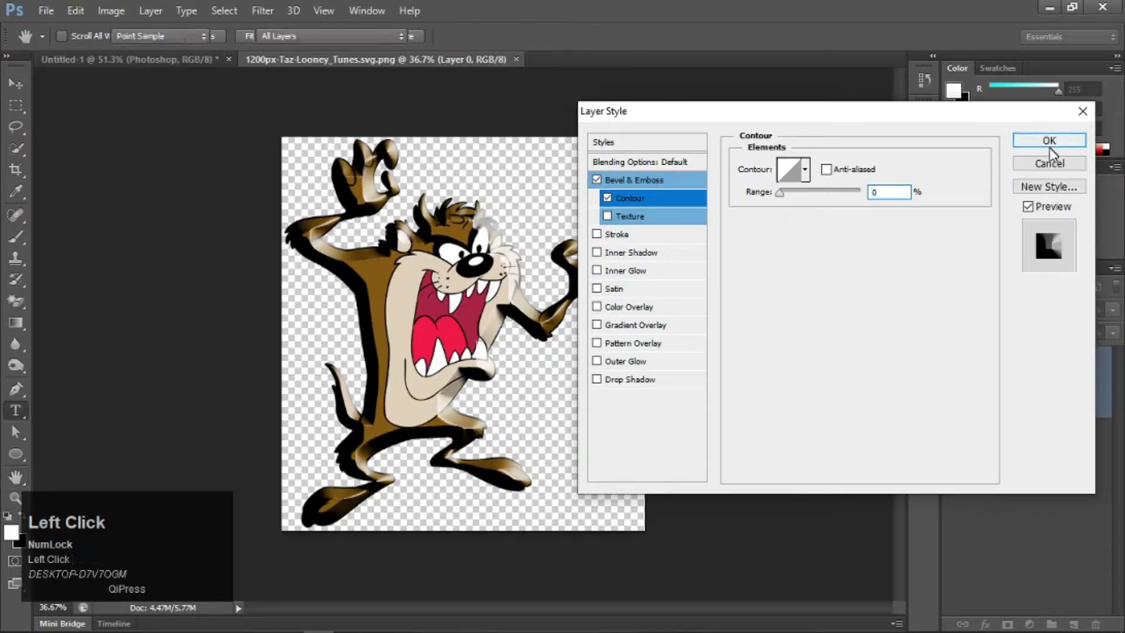
left_click(1049, 142)
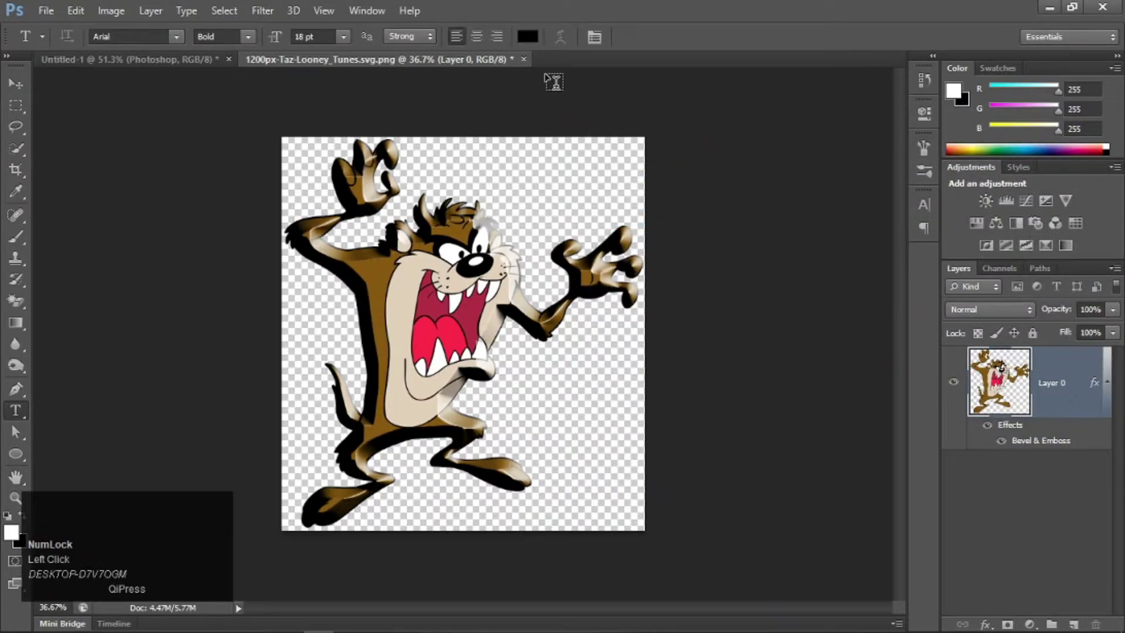
Add an outside Stroke to Layer 0 in bright green (00ff12) with a size of 32 px
left_click(986, 623)
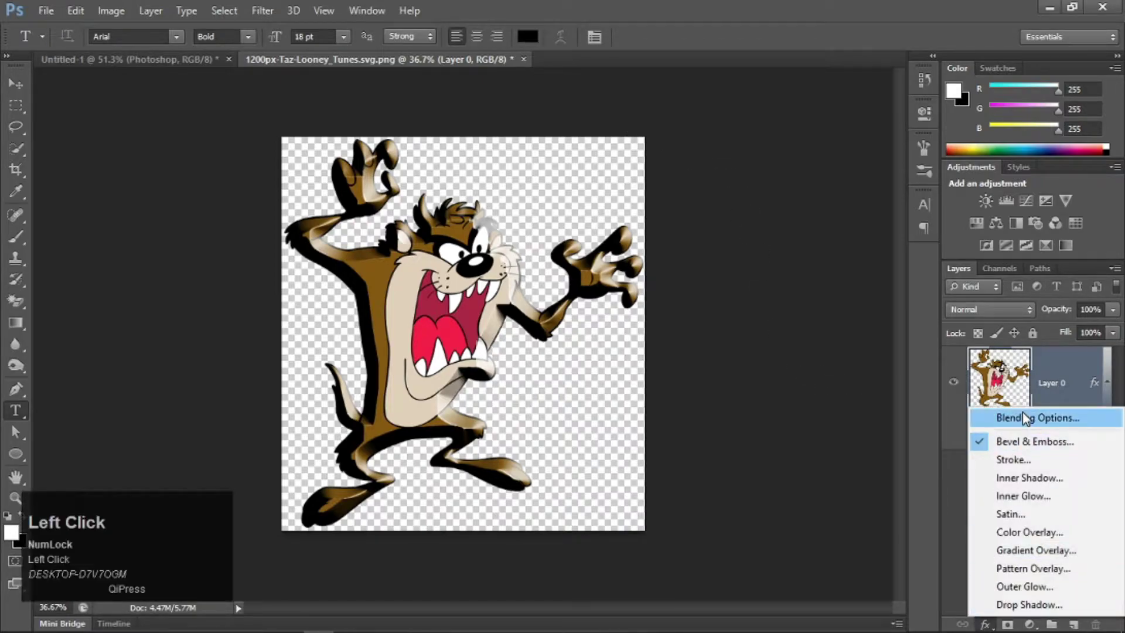
left_click(1036, 418)
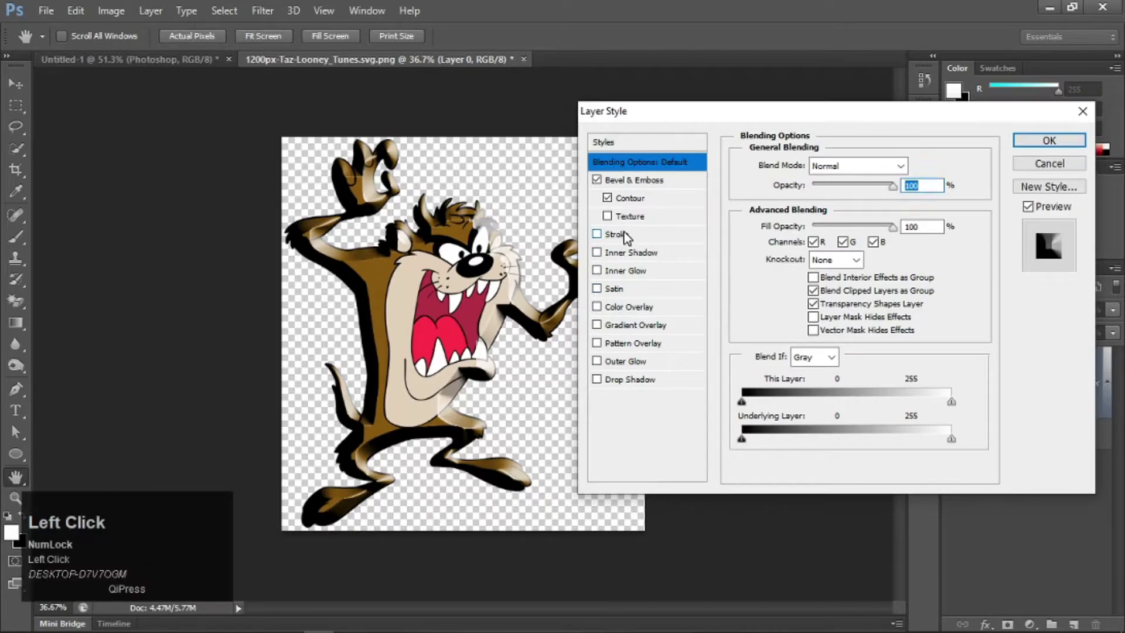
left_click(625, 234)
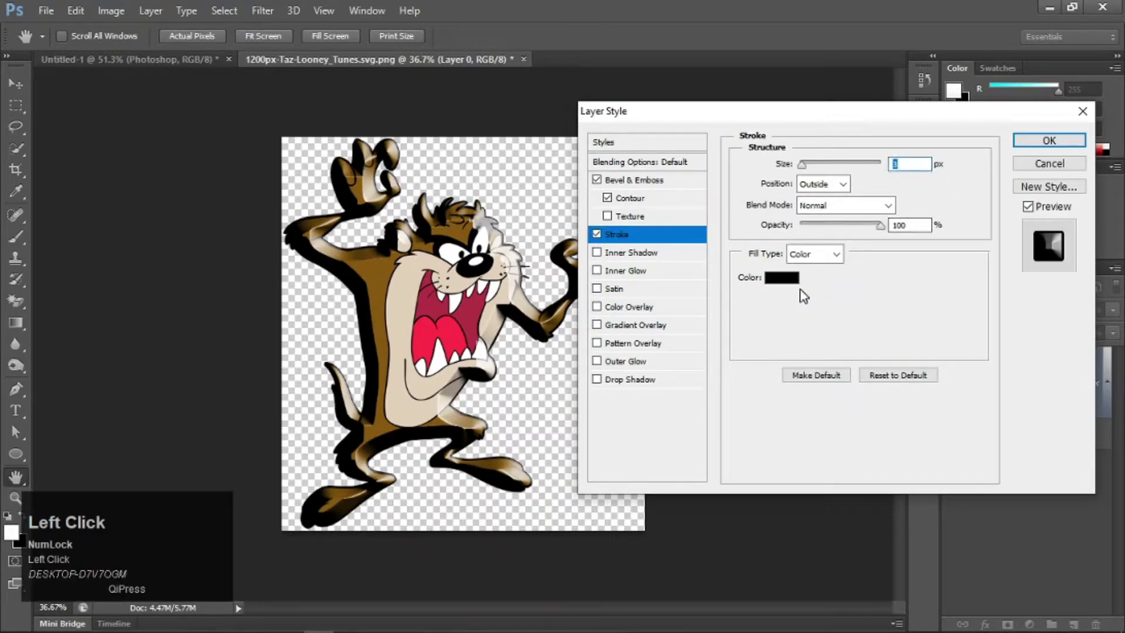
left_click(791, 279)
left_click(765, 328)
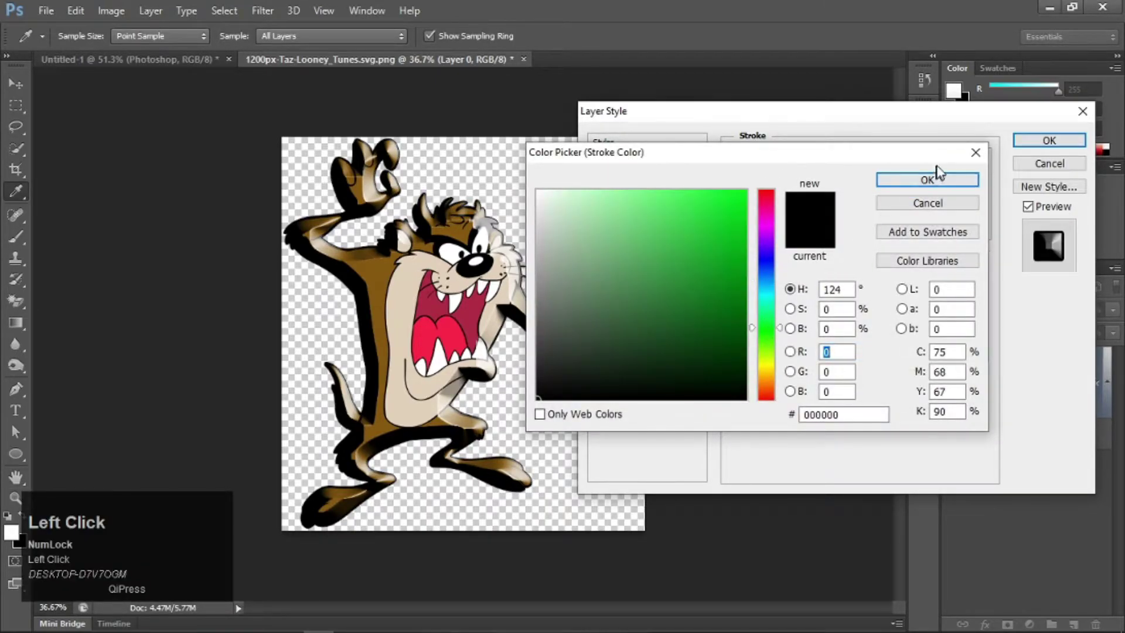
left_click_drag(721, 285, 781, 150)
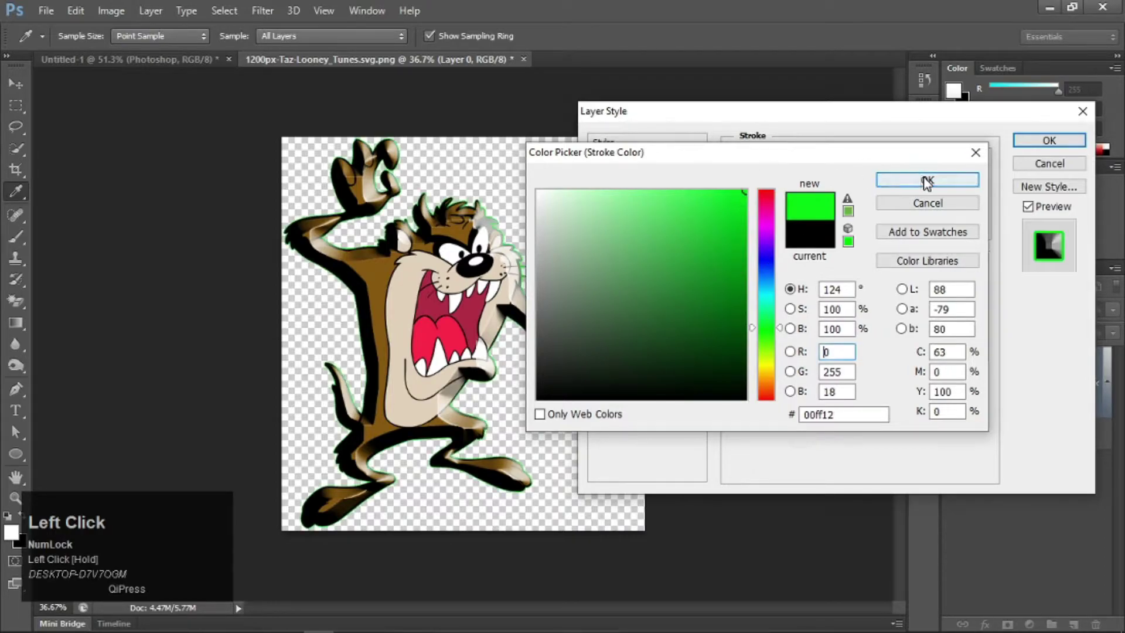
left_click(927, 180)
left_click_drag(807, 167, 816, 168)
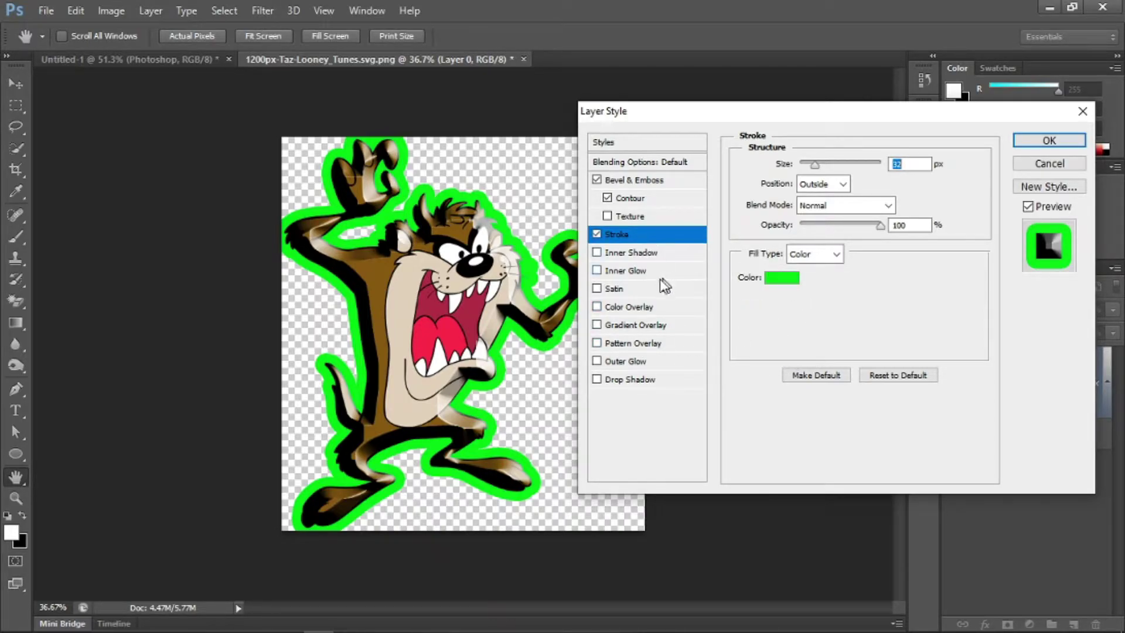
Try a red Color Overlay on Layer 0 and revert all of the layer's styles, including the Bevel & Emboss
left_click(633, 307)
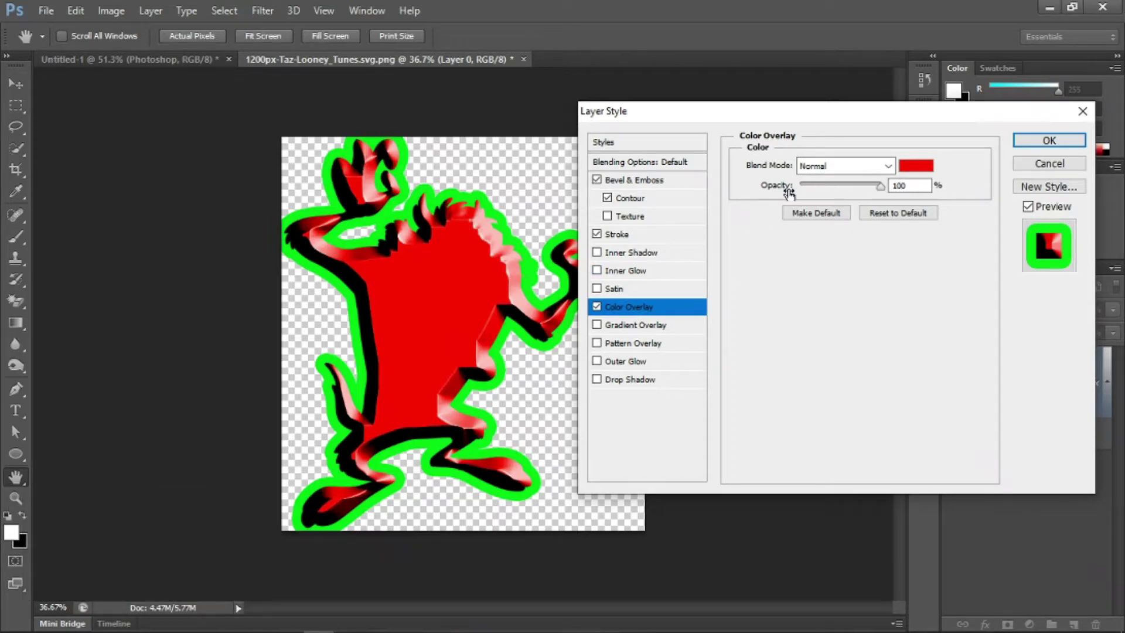
left_click(1031, 164)
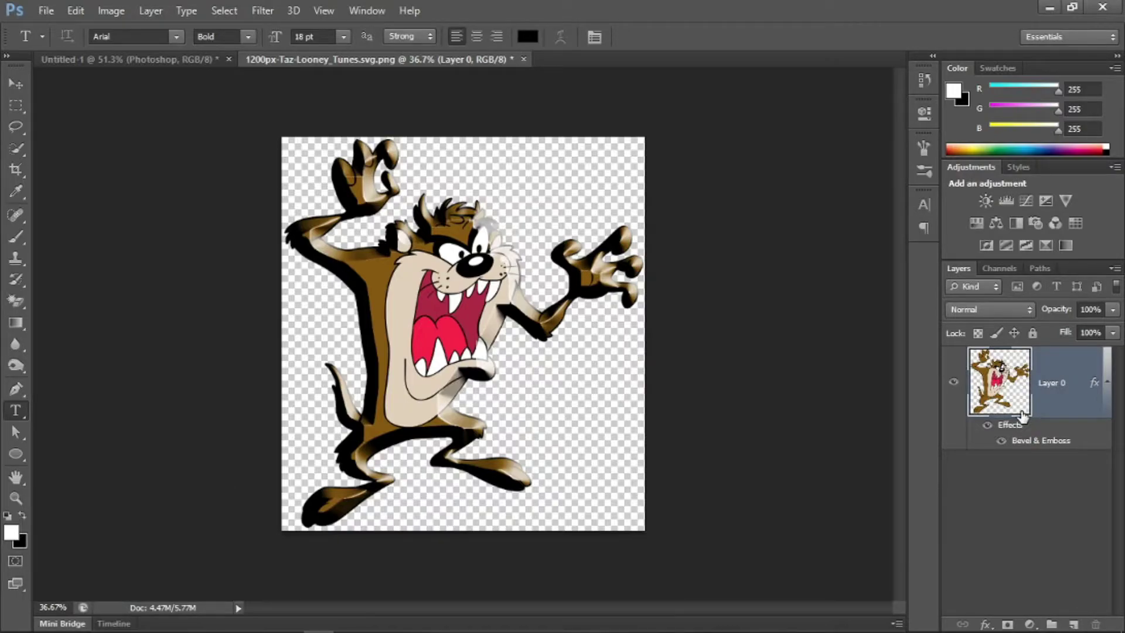
key("ctrl+alt+z")
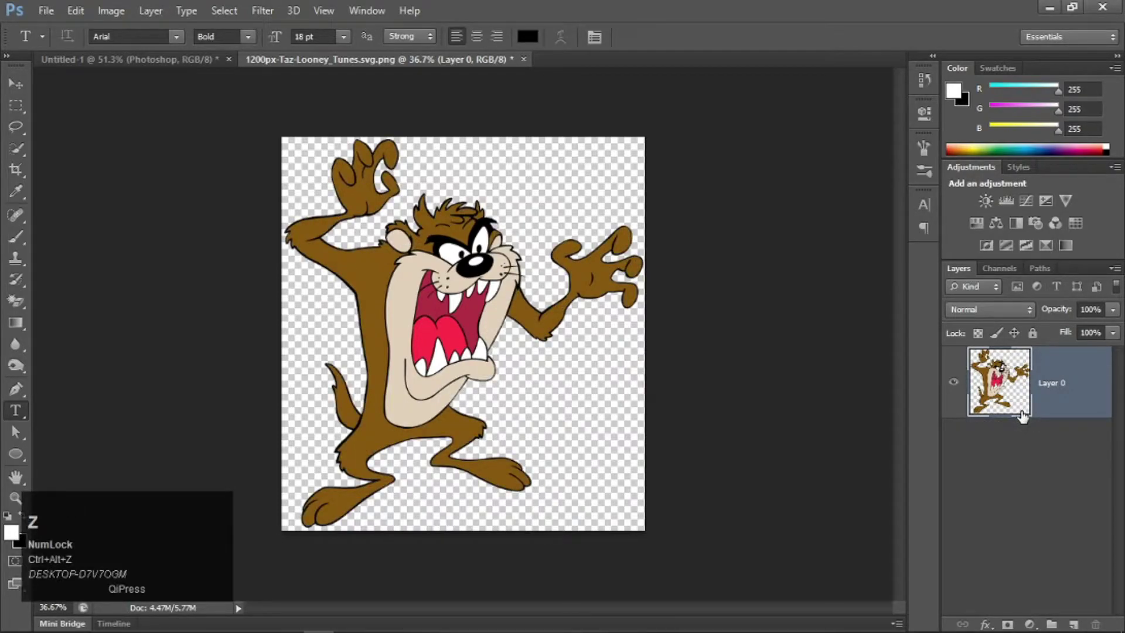
Switch to the Untitled-1 document, look through the layer effects list and open and cancel the Photoshop text layer's Blending Options
left_click(163, 63)
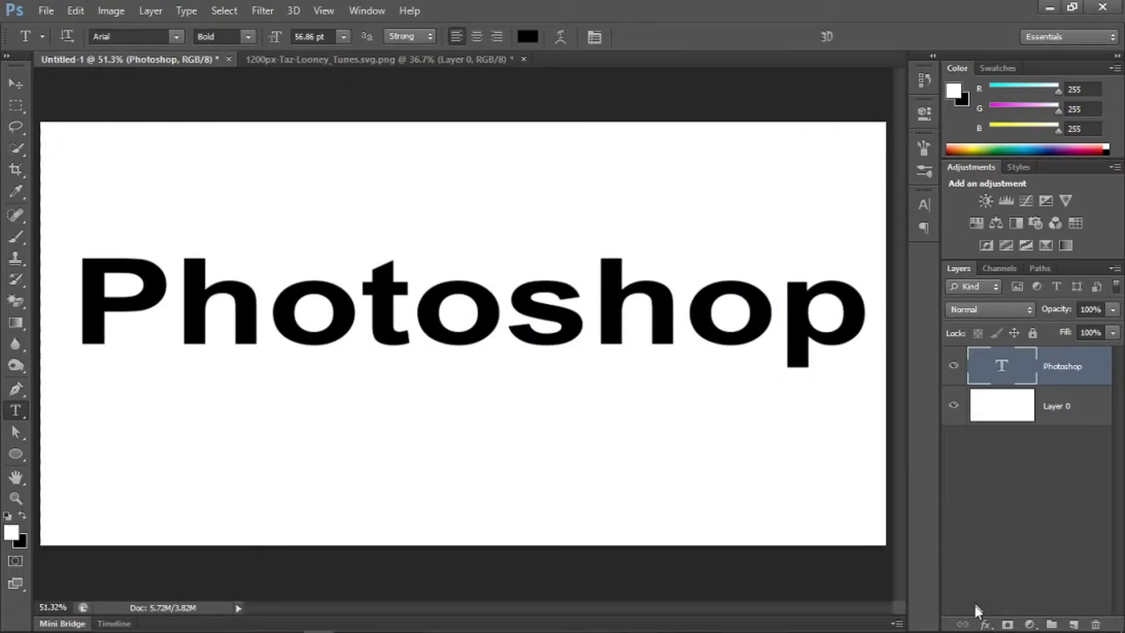
left_click(986, 626)
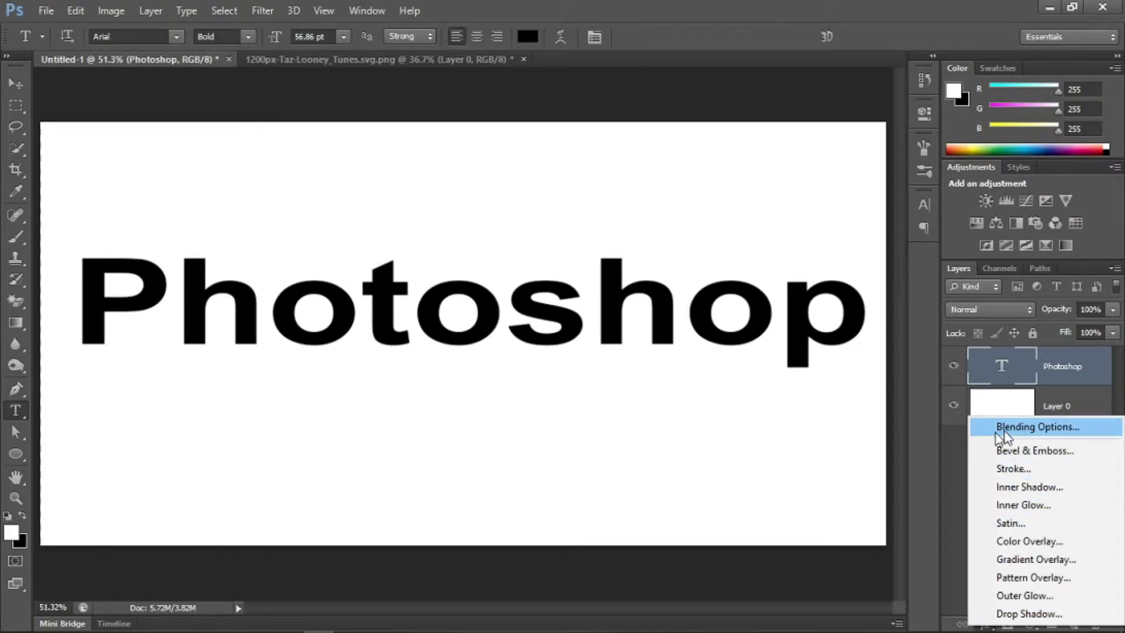
left_click(713, 7)
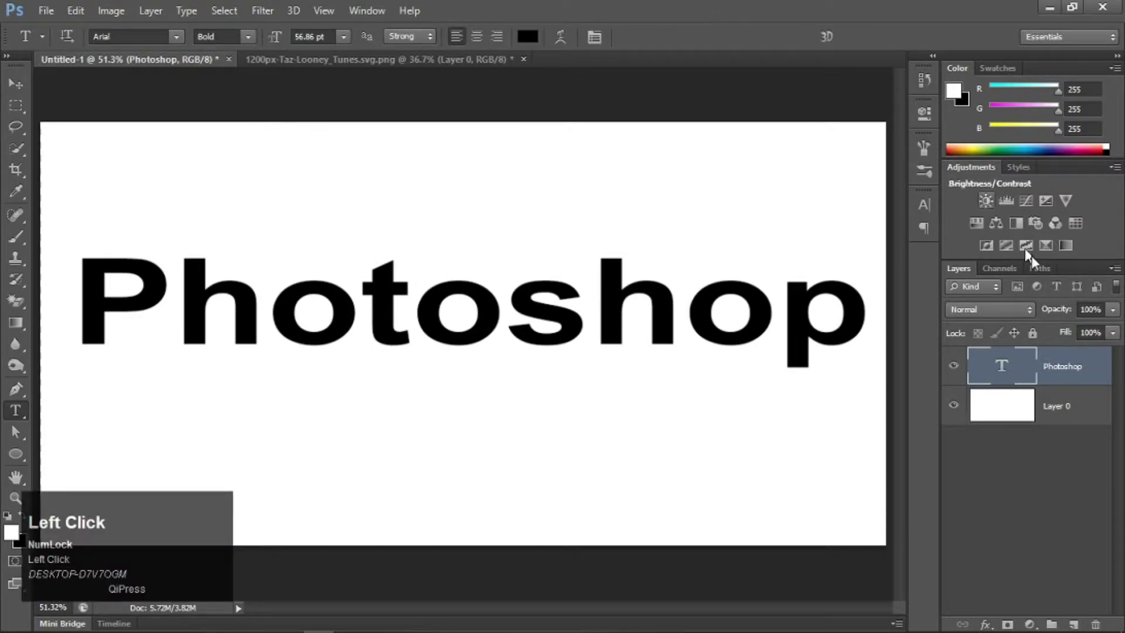
right_click(1082, 371)
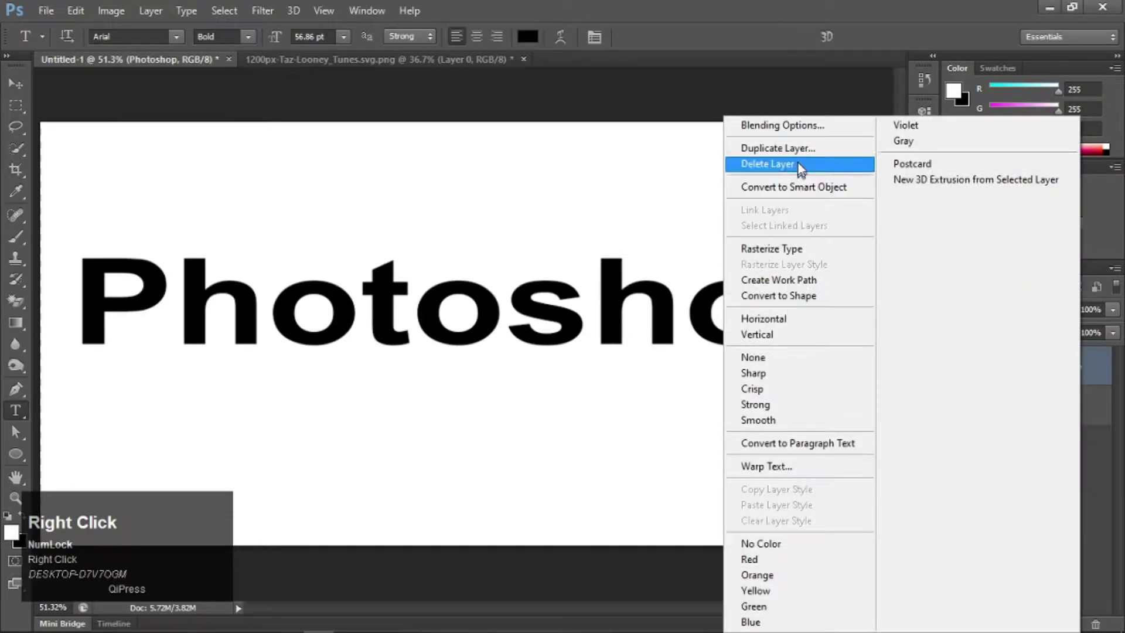
left_click(808, 126)
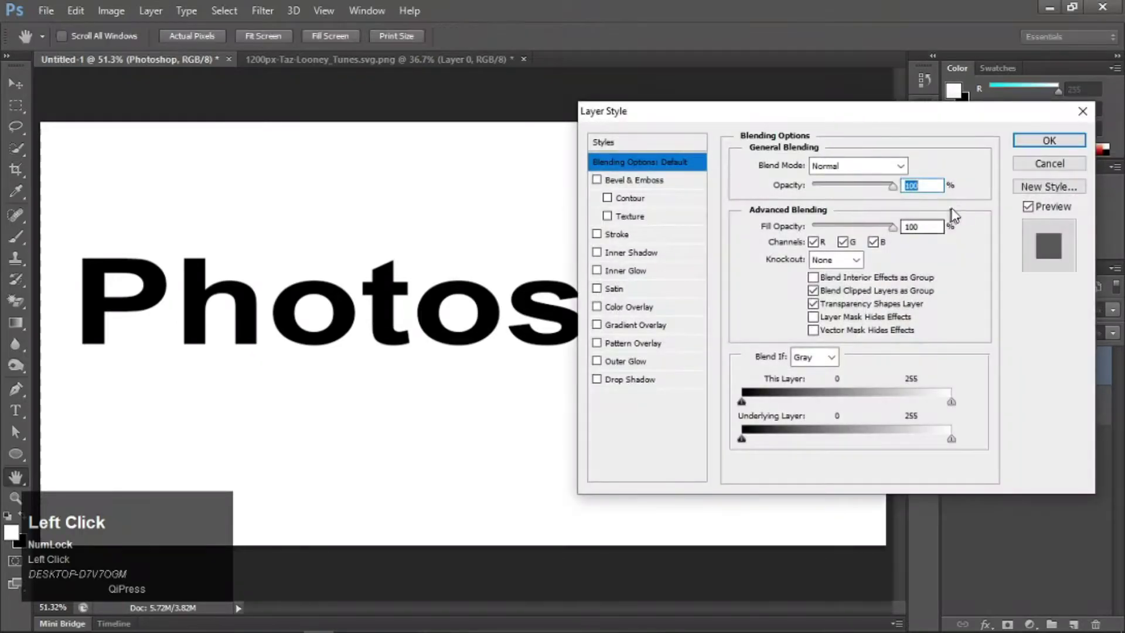
left_click(1037, 163)
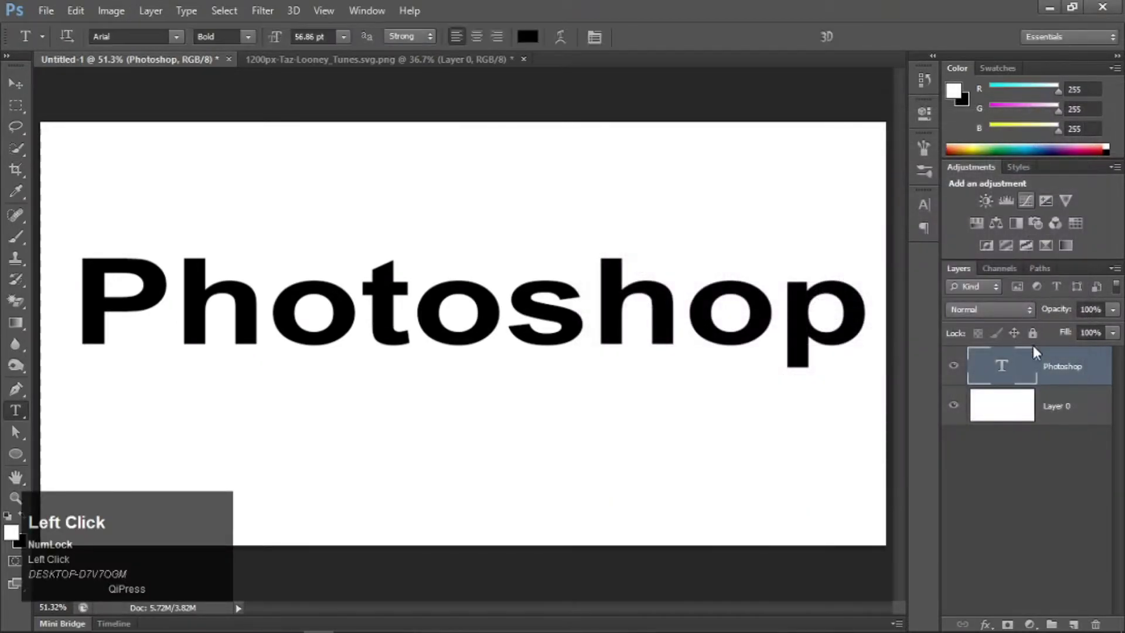
Open the Blending Options directly from the Photoshop text layer's entry twice, dismissing them each time without changes
left_click(1097, 378)
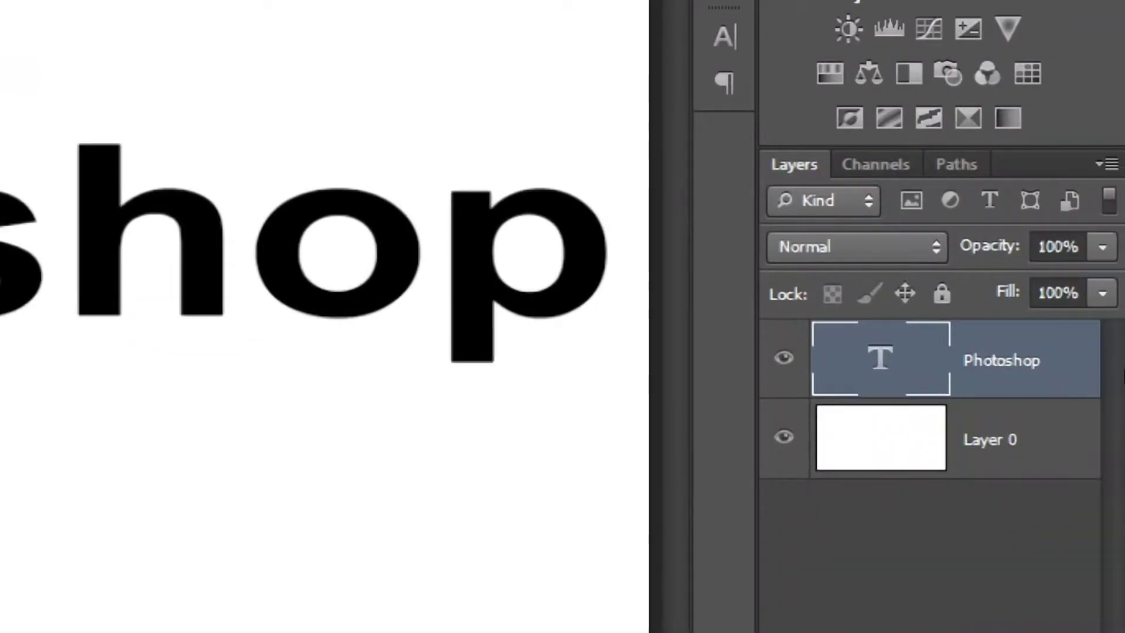
double_click(1078, 368)
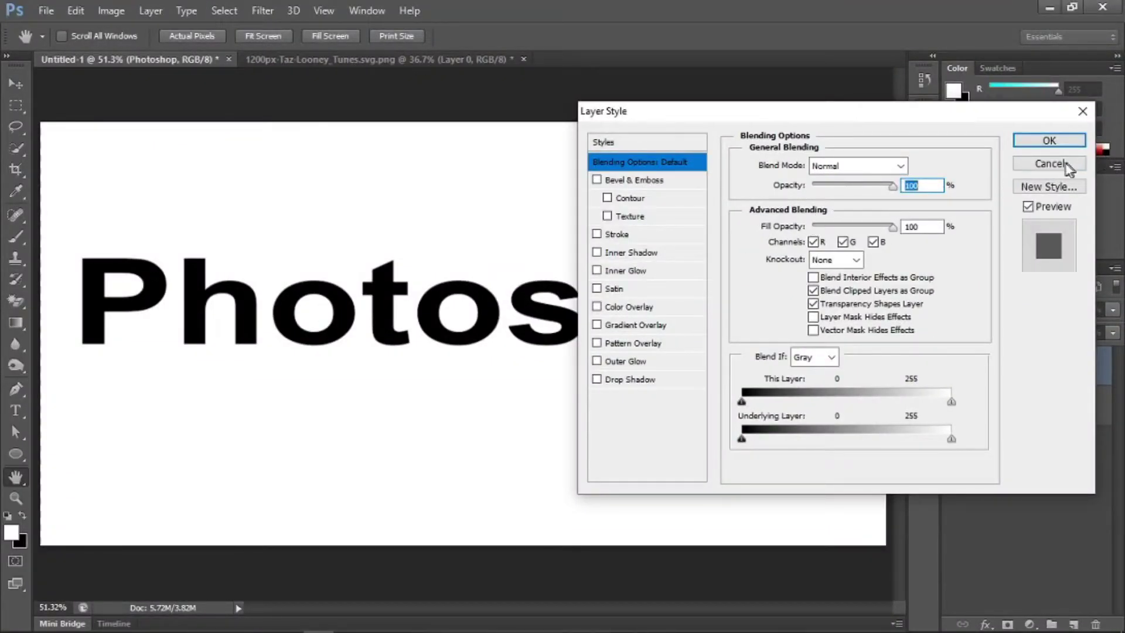
left_click(1068, 164)
double_click(1102, 368)
left_click(1033, 164)
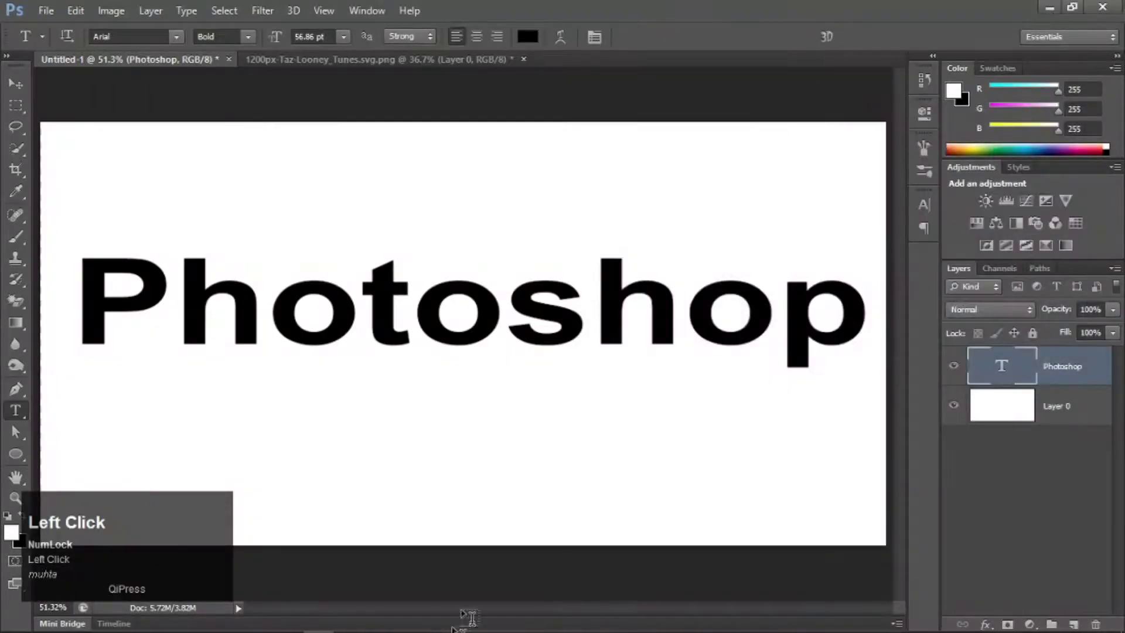
Place the picture 107062 above the Photoshop text and enlarge it to about 24.4% so it covers most of the canvas
mouse_move(456, 630)
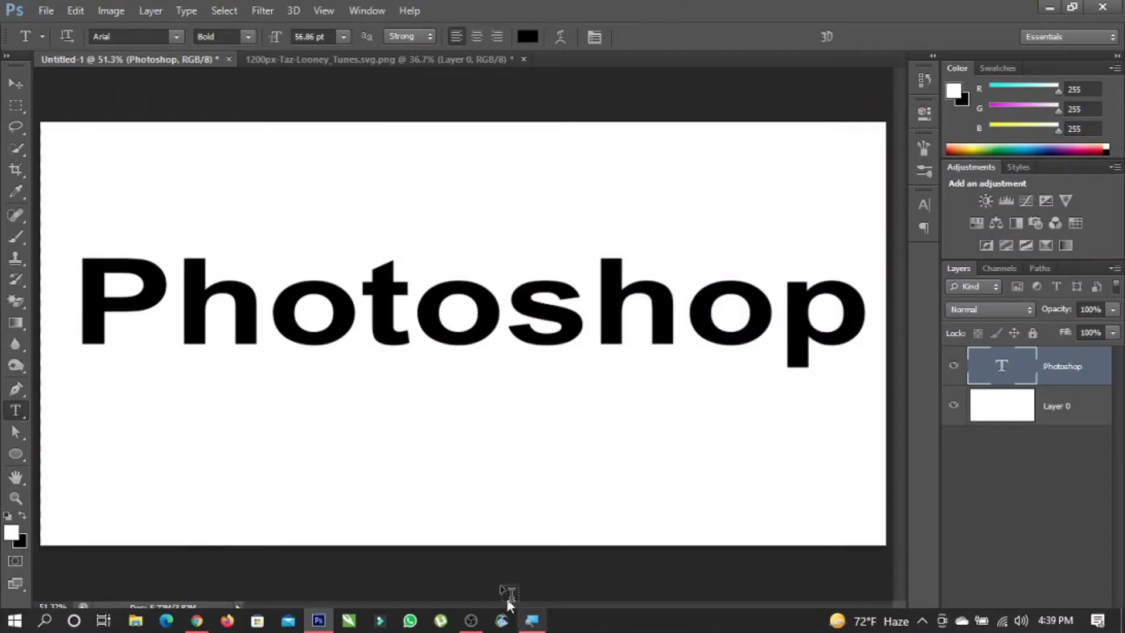
scroll(589, 163, "down", 2)
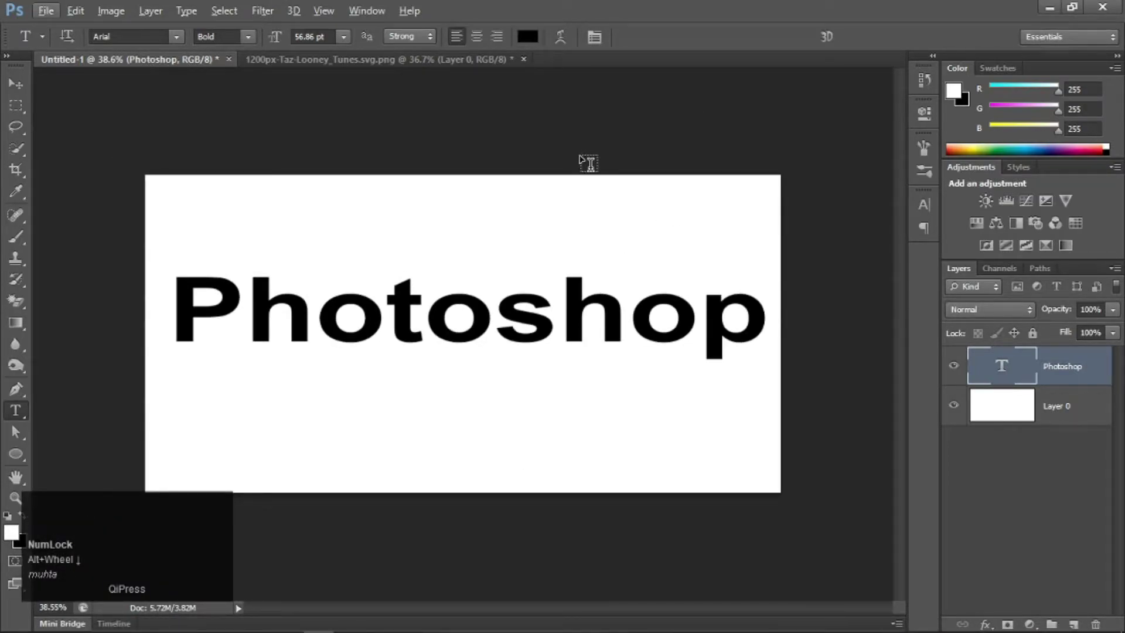
left_click(49, 10)
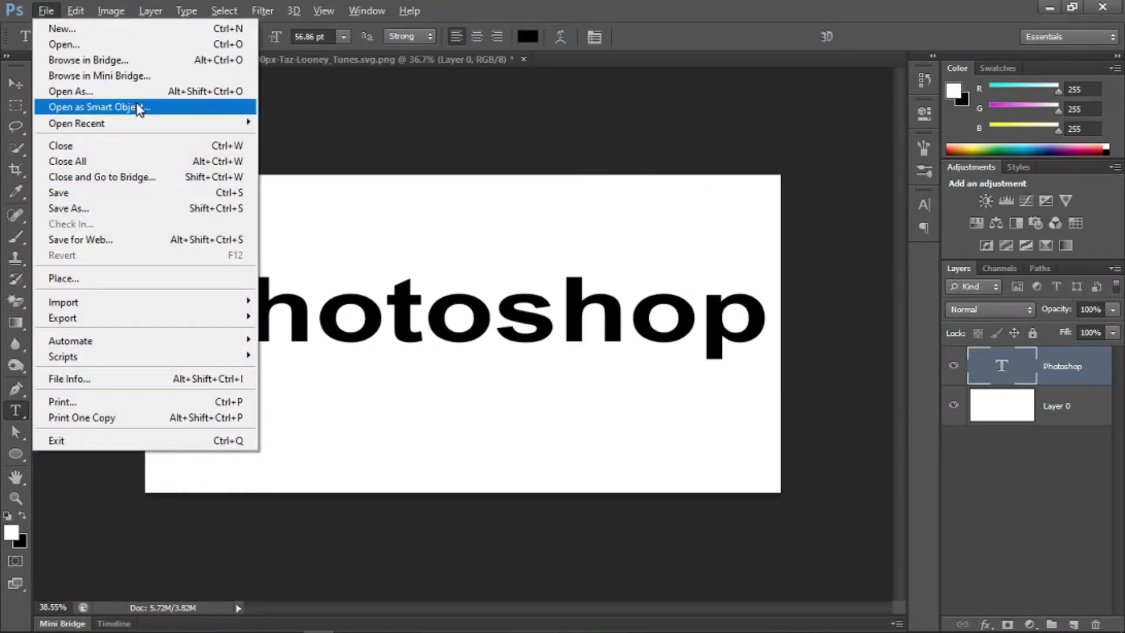
left_click(63, 279)
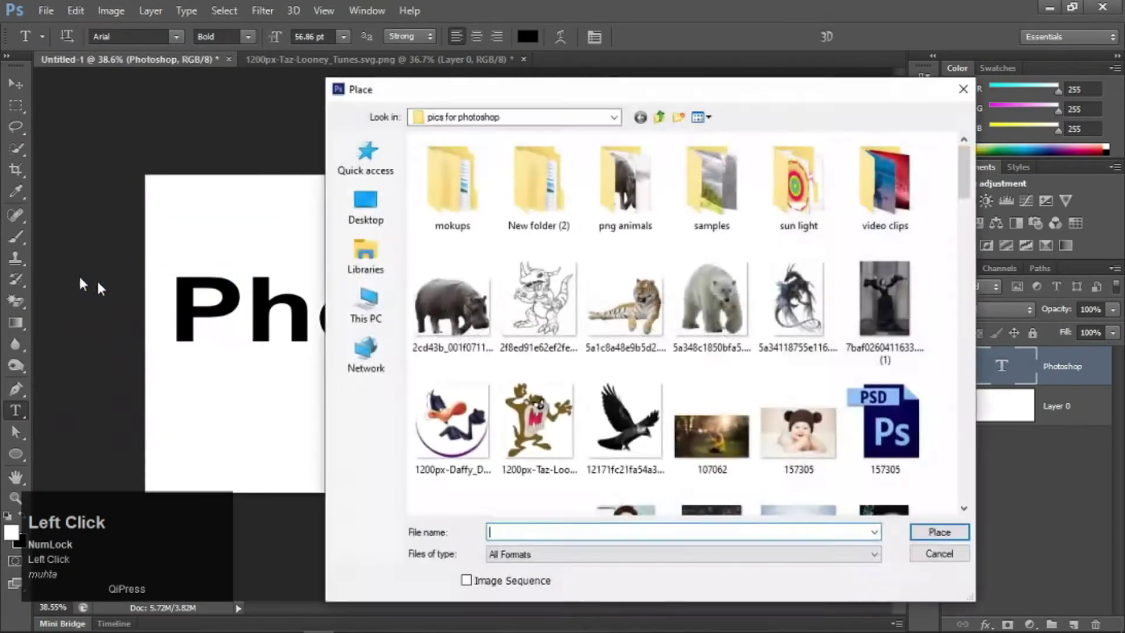
left_click(711, 436)
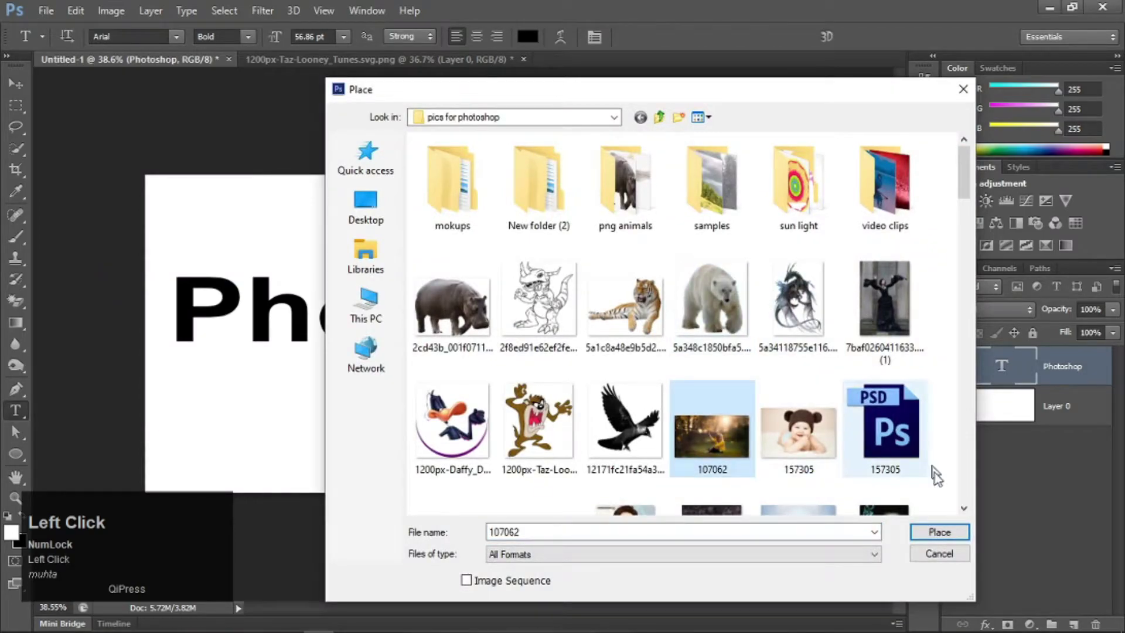
left_click(939, 532)
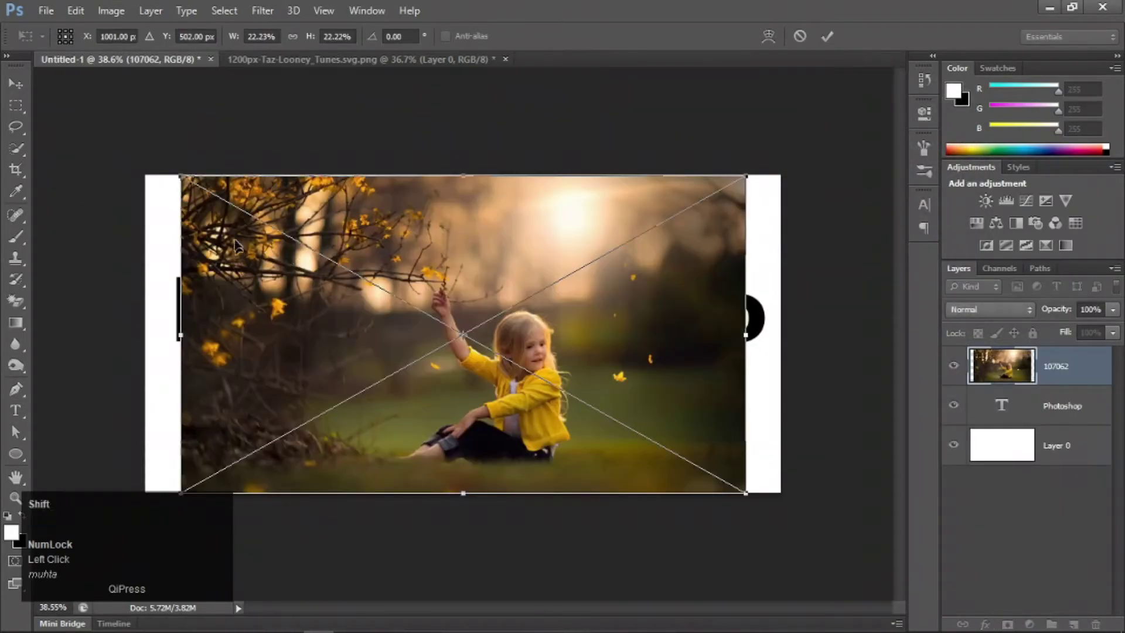
left_click_drag(191, 179, 152, 160)
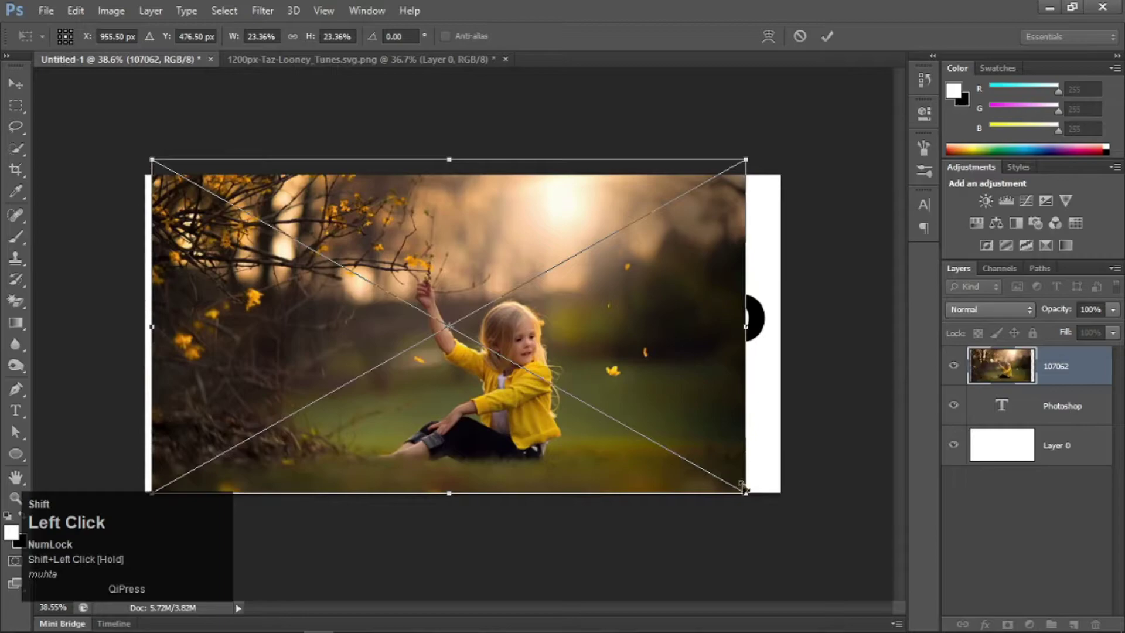
left_click_drag(744, 495, 773, 507)
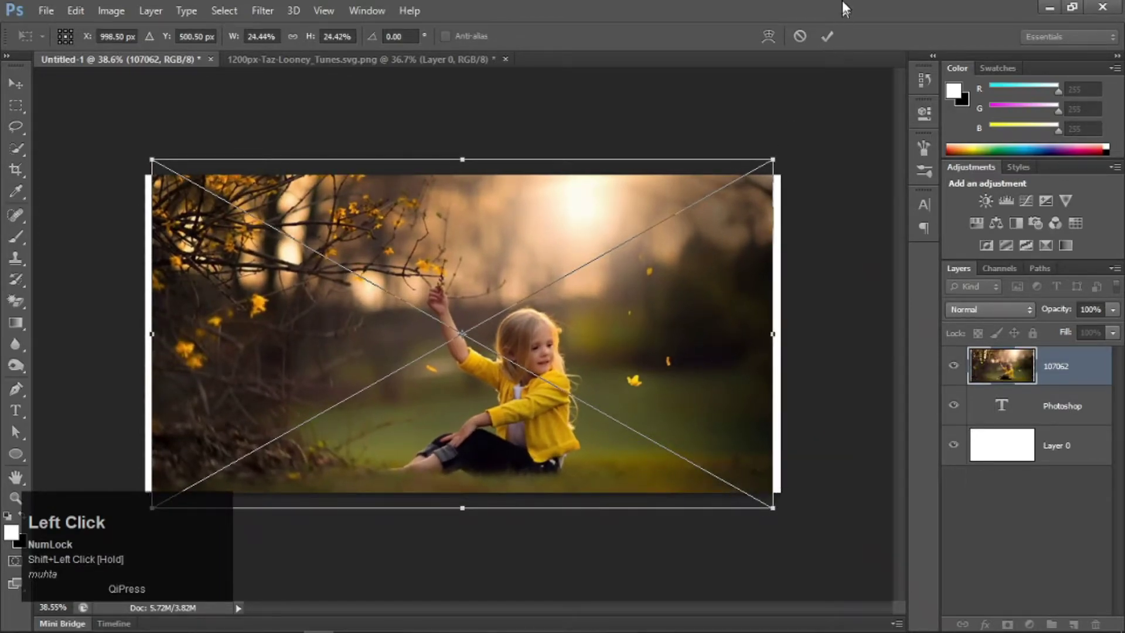
left_click(826, 38)
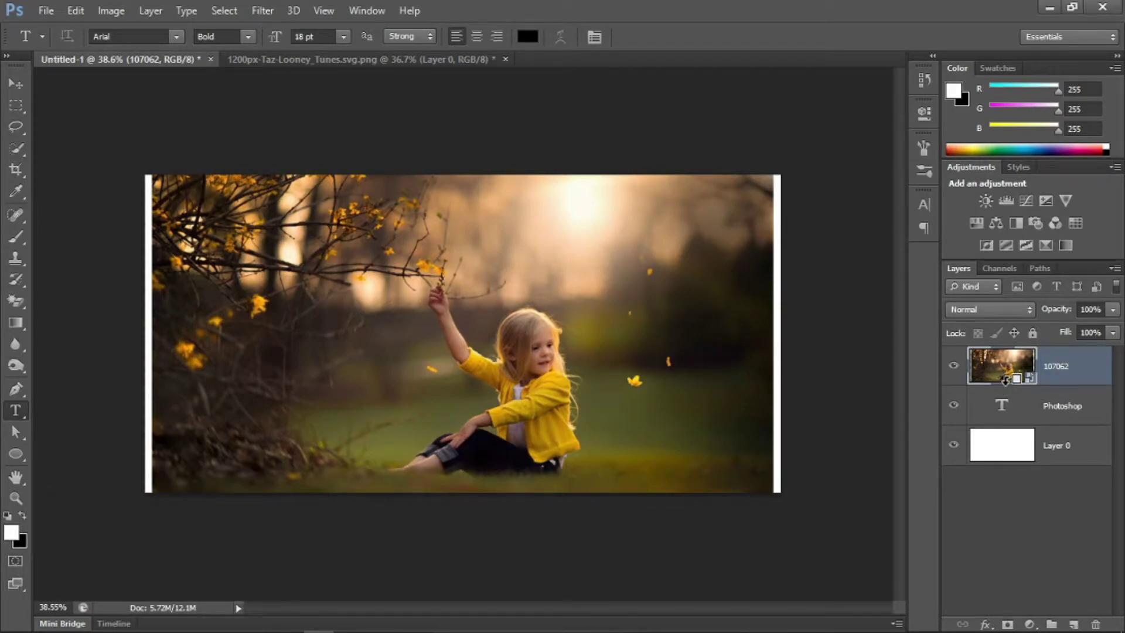
Clip the picture to the Photoshop text layer and resize it to about 23.15% wide and 10.44% high around the text
left_click(1005, 380, "alt")
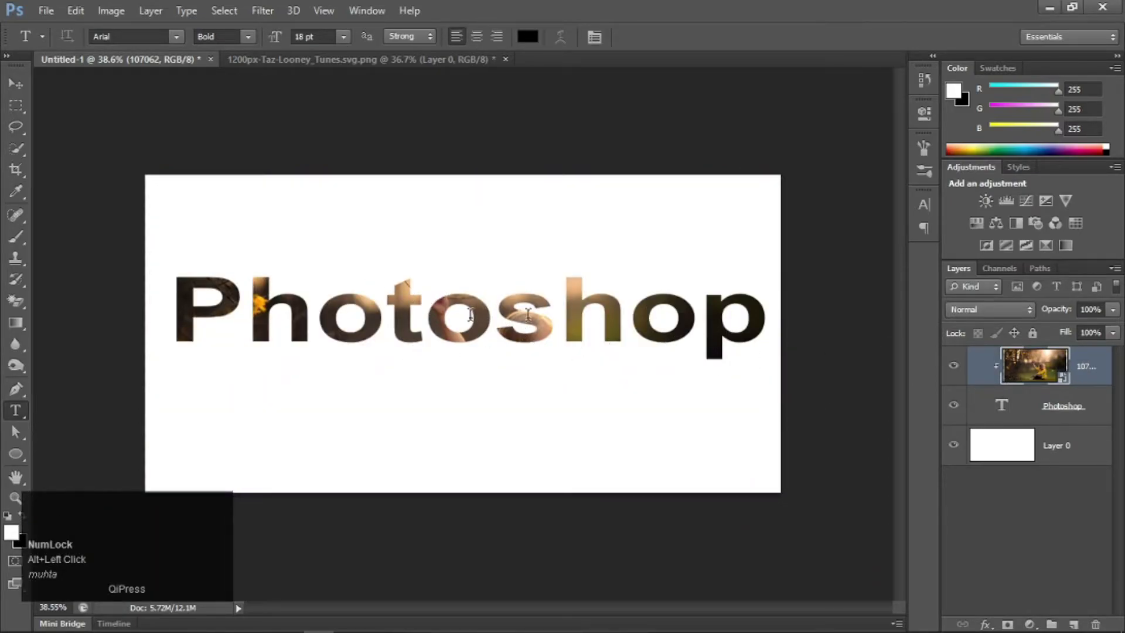
key("ctrl+t")
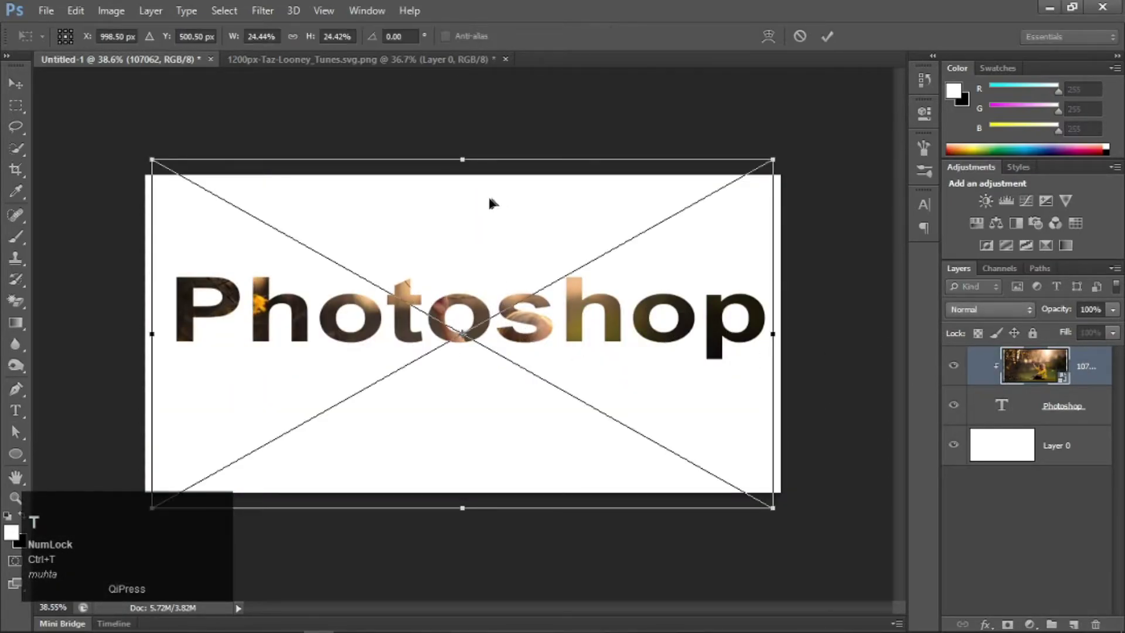
left_click_drag(467, 165, 481, 238)
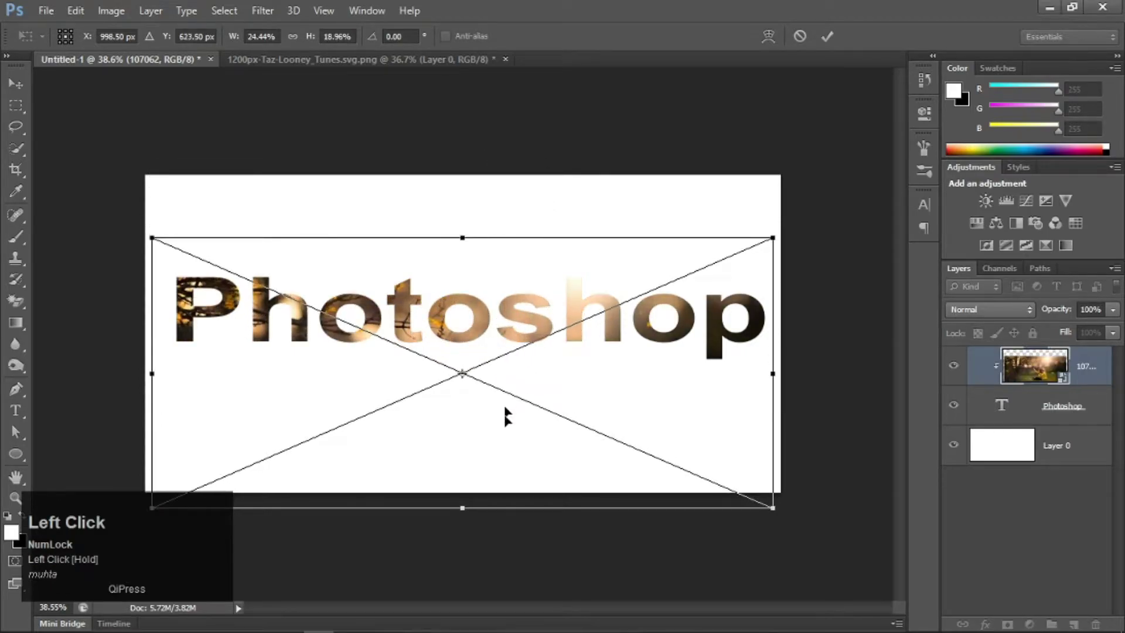
left_click_drag(460, 514, 463, 386)
left_click_drag(152, 312, 176, 312)
left_click_drag(770, 312, 765, 316)
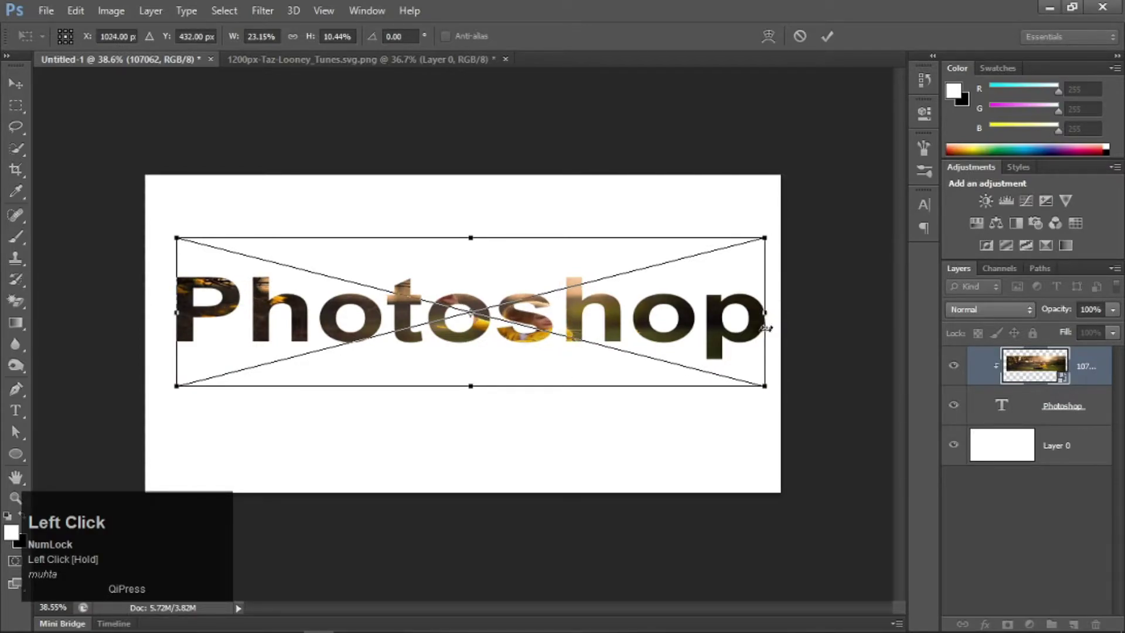
left_click(827, 36)
Inspect the picture-filled text up close and delete the clipped 107062 picture layer
scroll(529, 327, "up", 8)
scroll(480, 289, "down", 7)
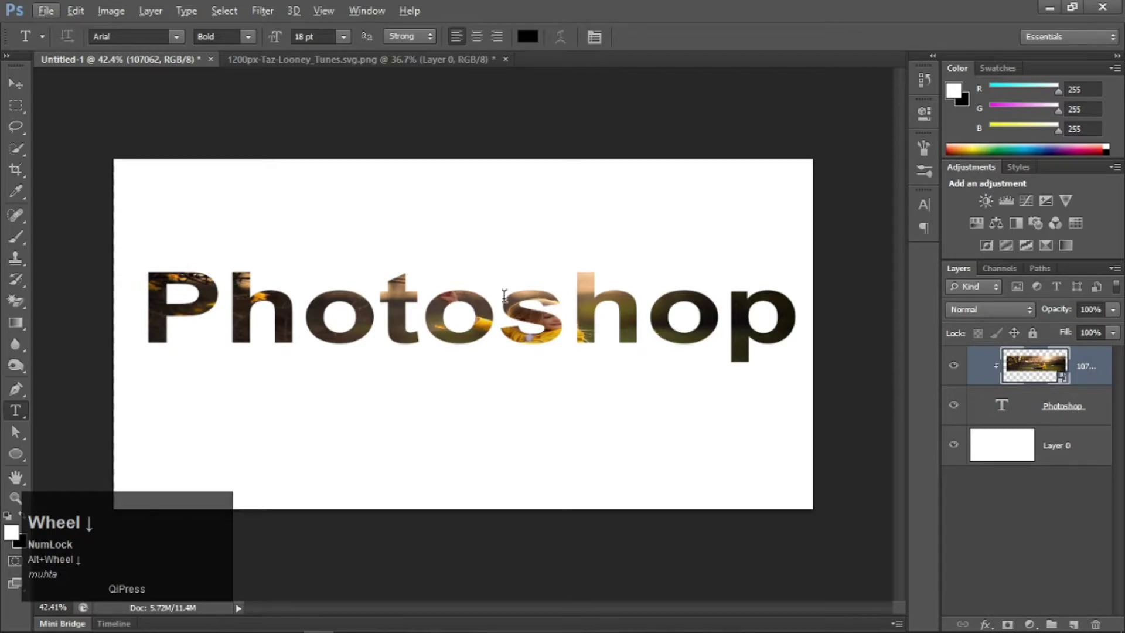
left_click(1077, 378)
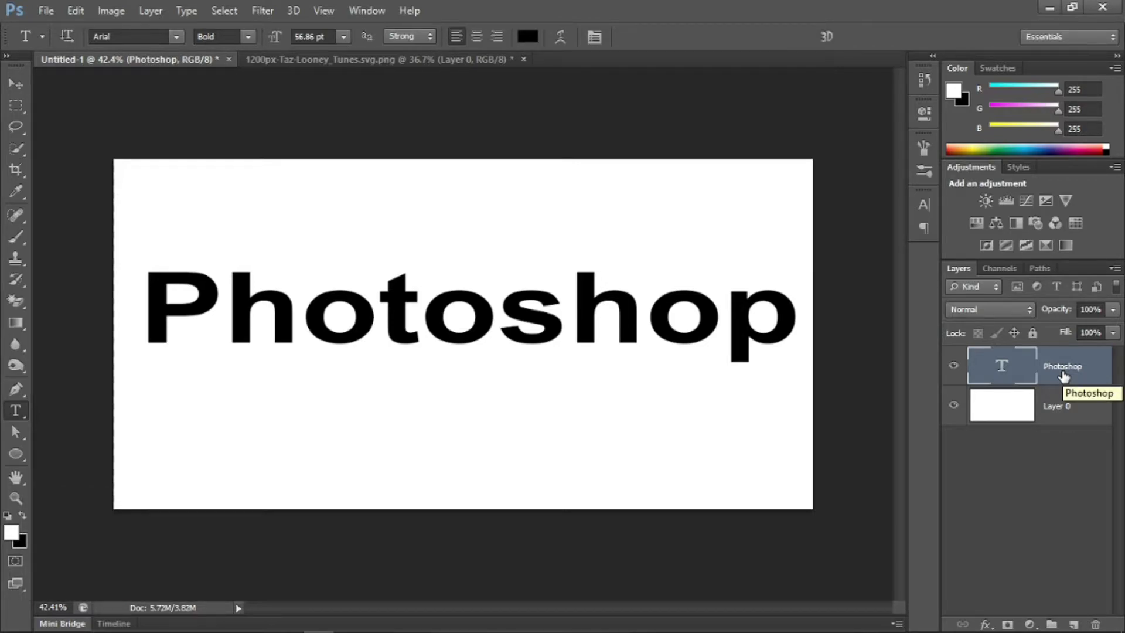
Switch to Chrome and search Google for "neon effect"
mouse_move(628, 622)
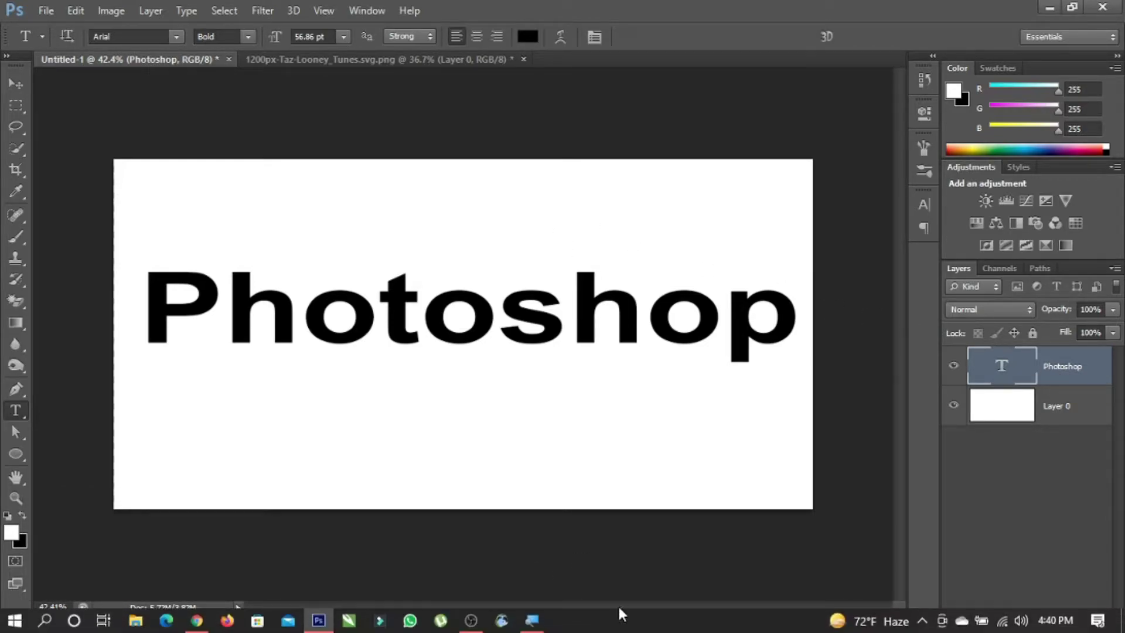
left_click(205, 623)
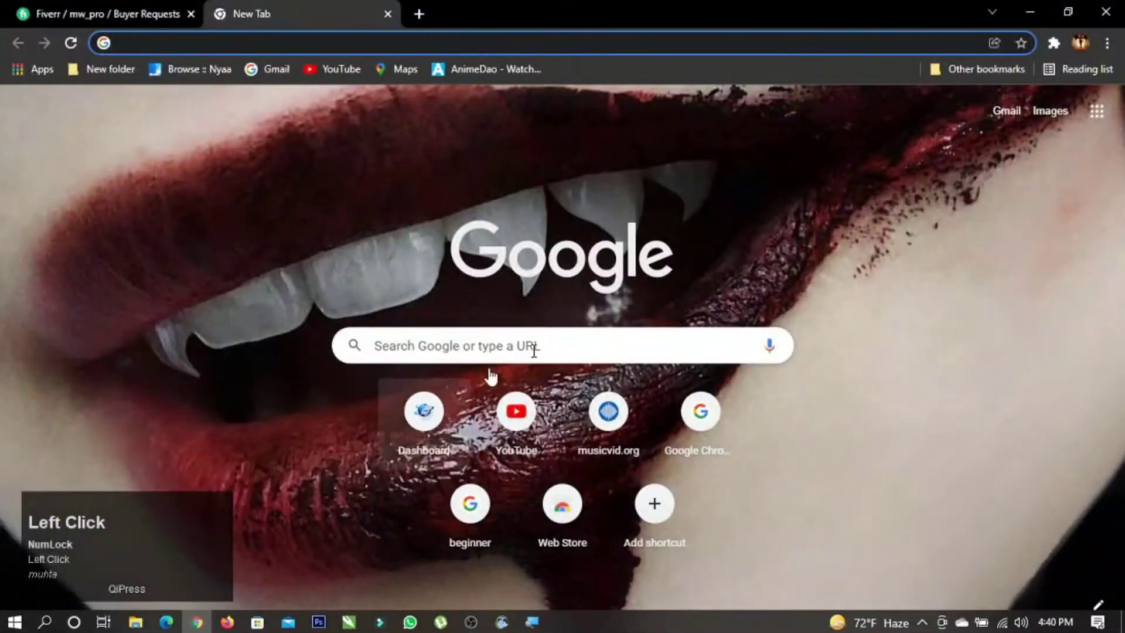
left_click(597, 351)
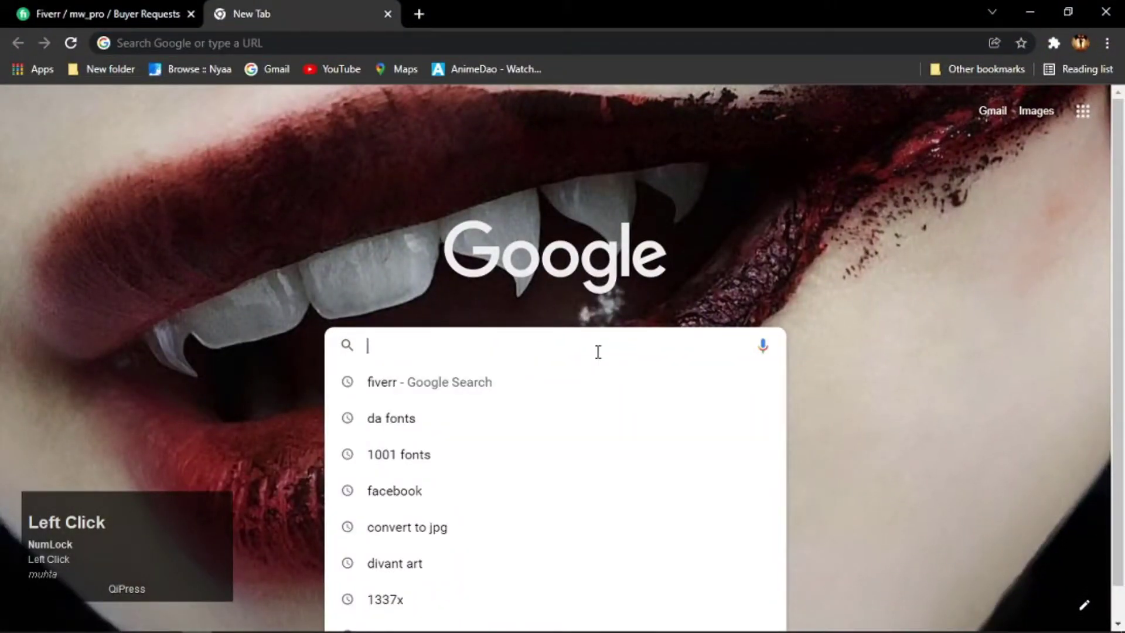
type("neon e")
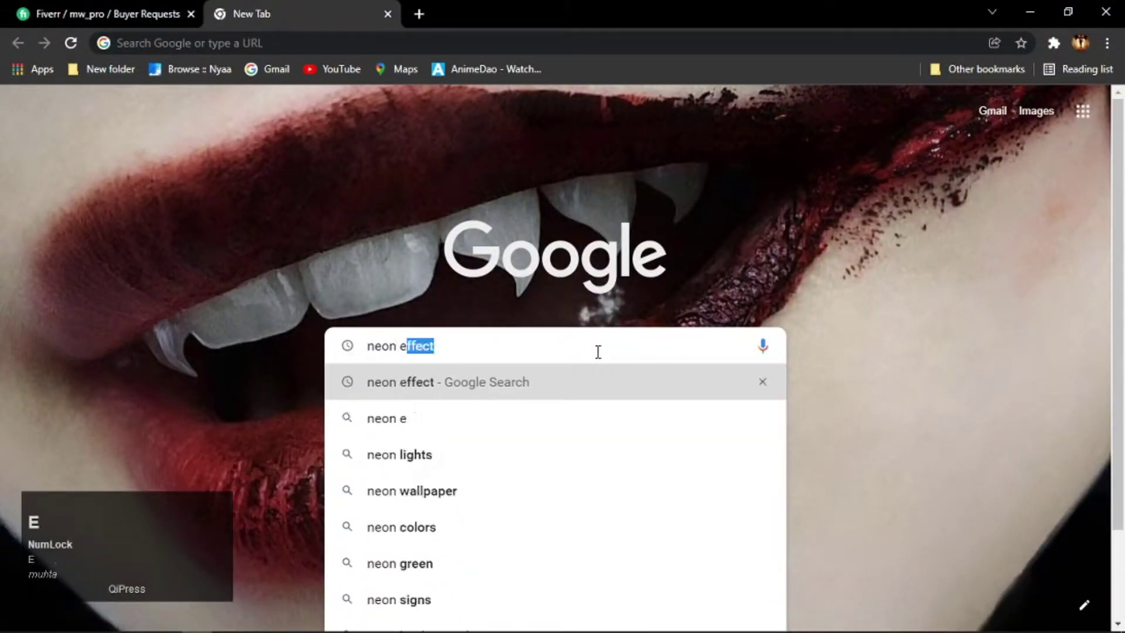
type("ffect \\")
key("Return")
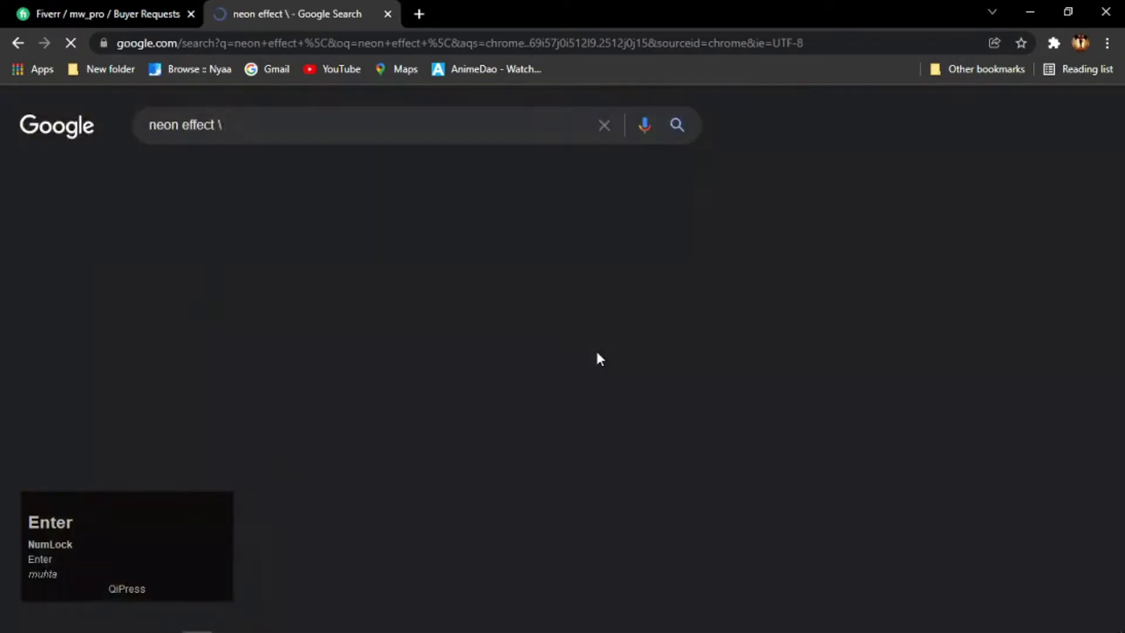
Browse the image results for neon effect designs and return to Photoshop
left_click(231, 178)
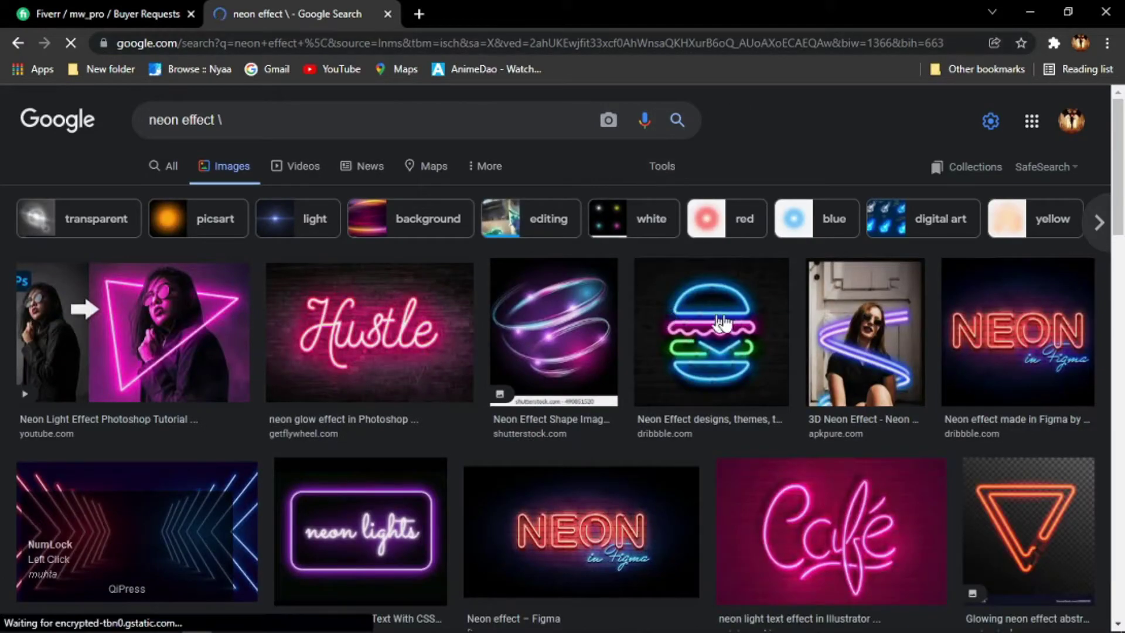
scroll(761, 323, "down", 1)
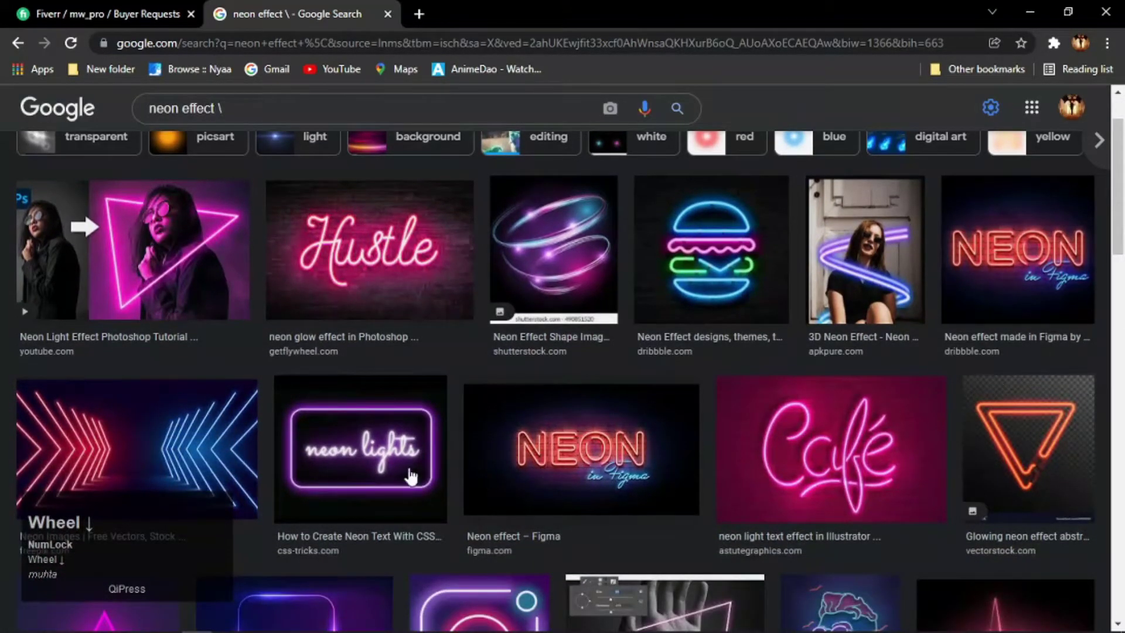
scroll(736, 296, "down", 4)
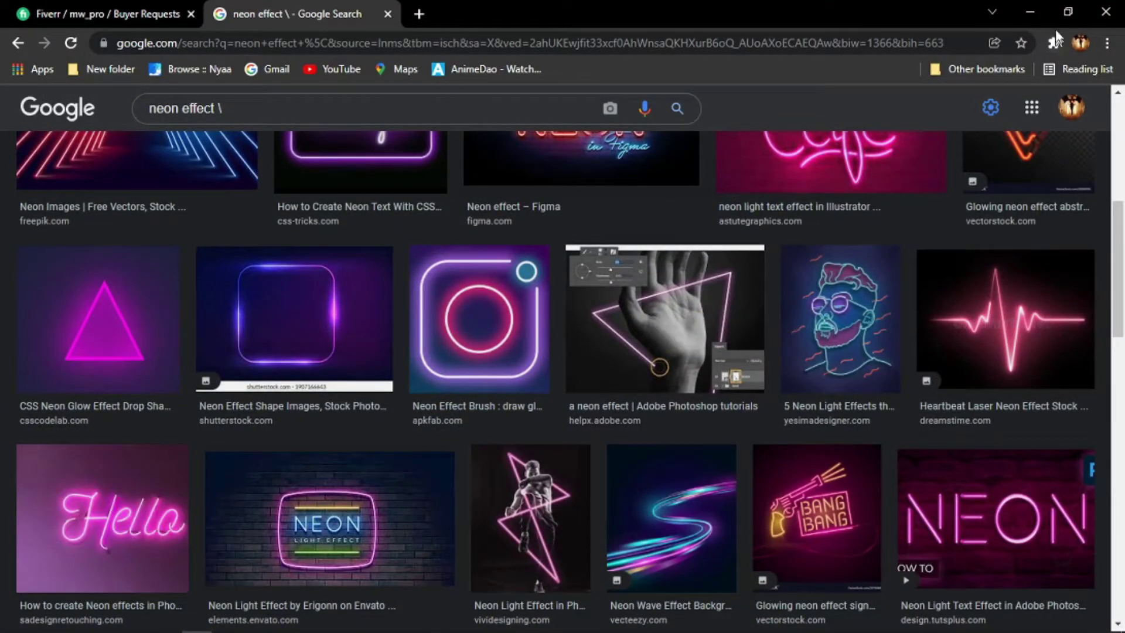
left_click(1020, 18)
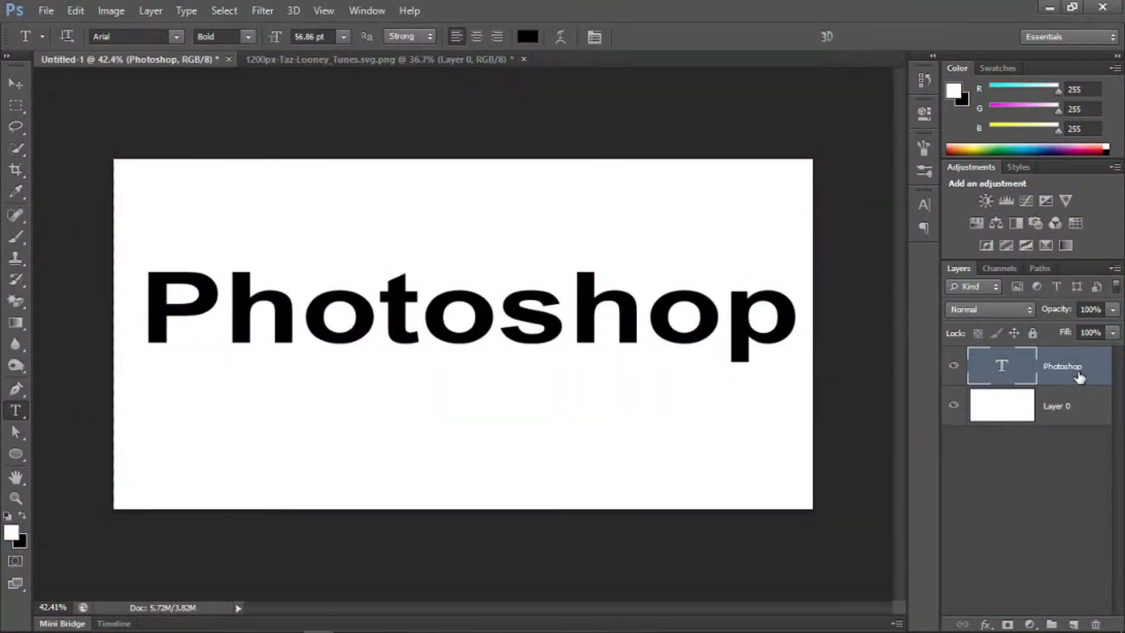
Delete the Photoshop text layer from the Untitled-1 document
left_click(1079, 376)
key("Delete")
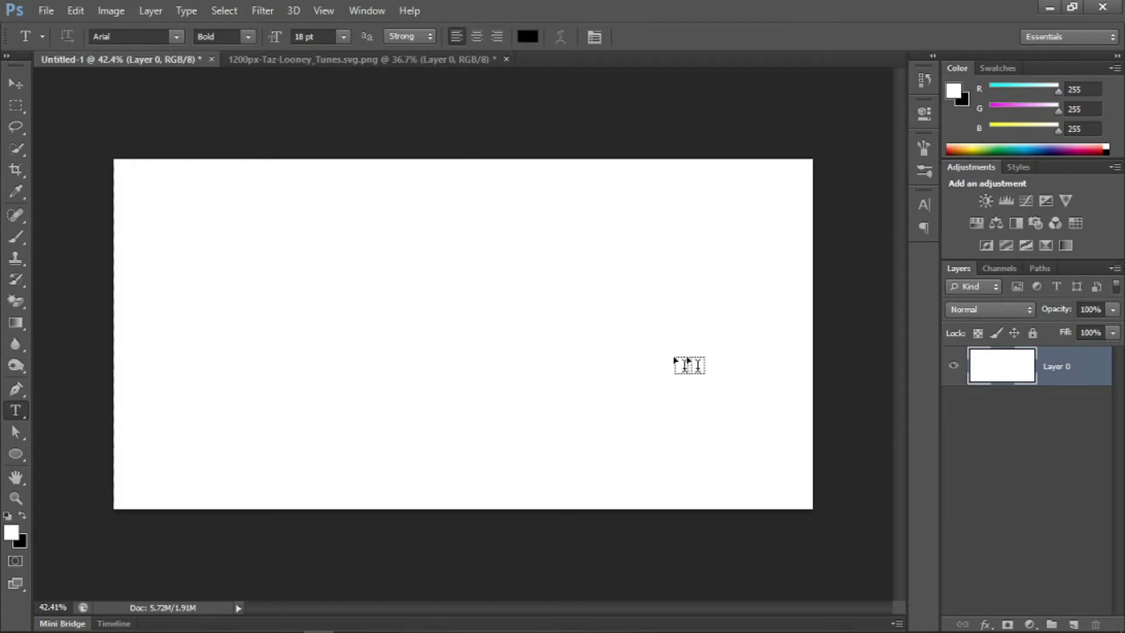
Set the foreground colour to black (000000) and fill Layer 0 with it
left_click(12, 534)
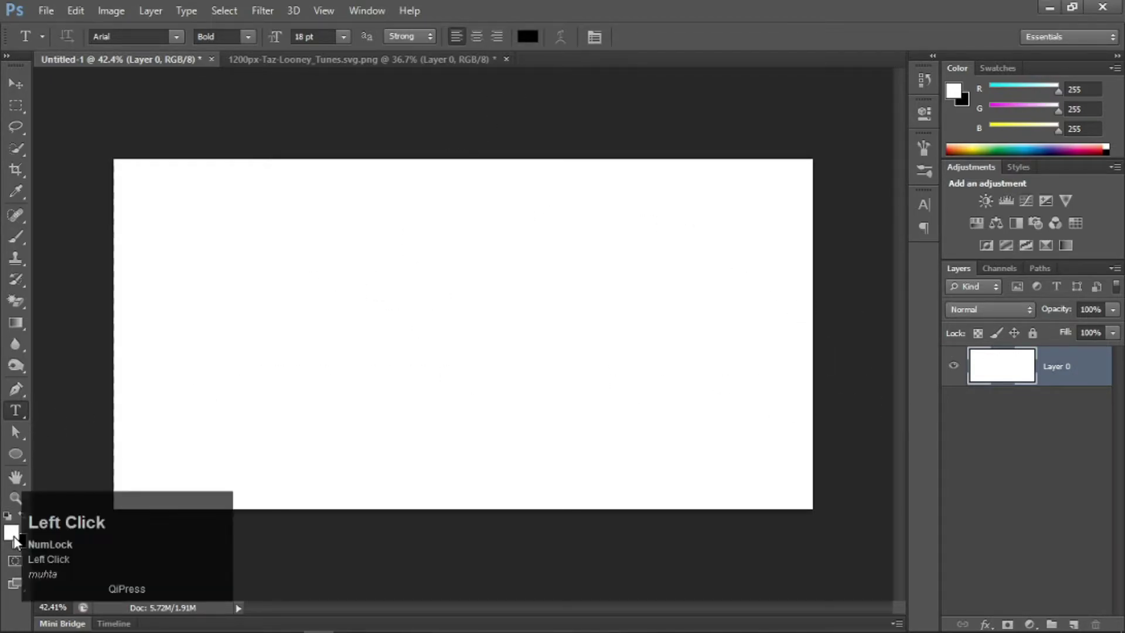
left_click_drag(599, 331, 510, 381)
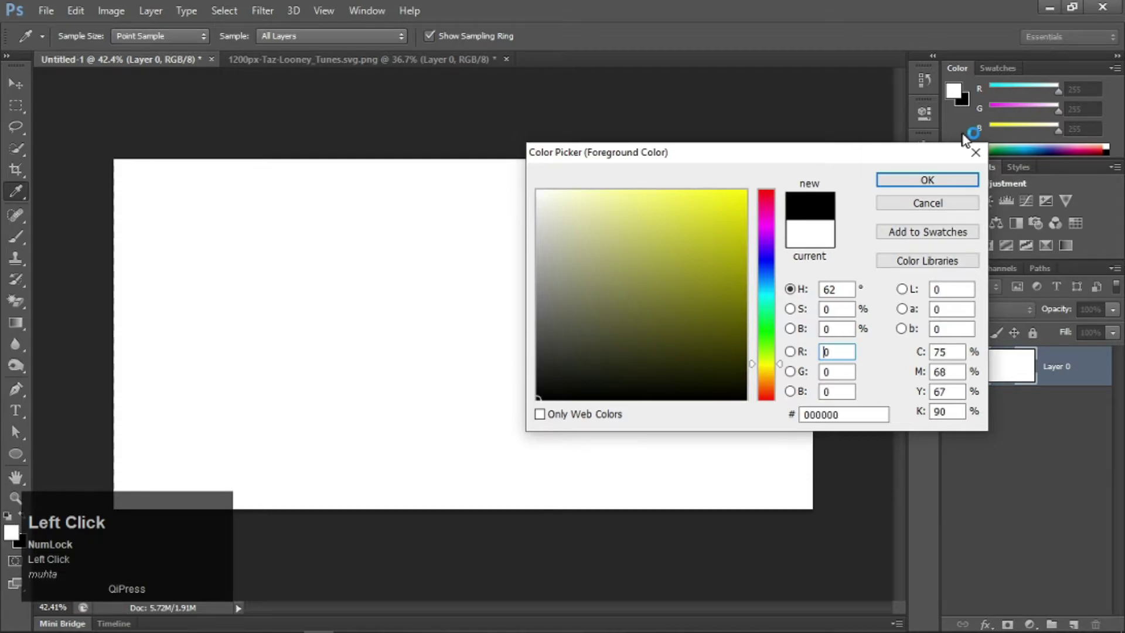
left_click(927, 180)
key("alt+BackSpace")
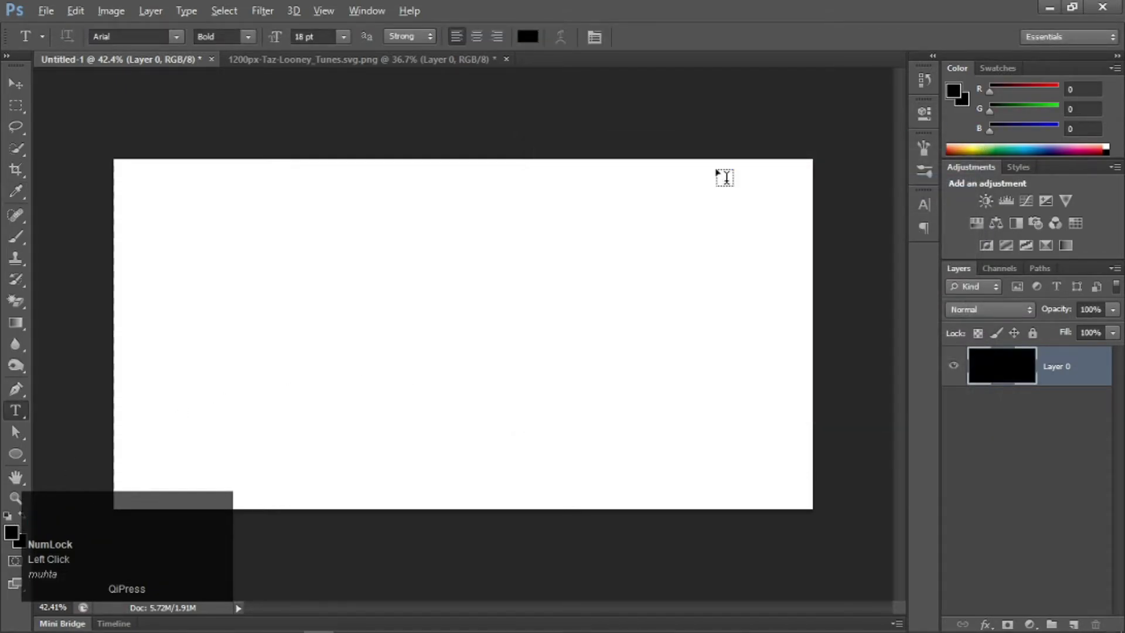
Add the text "Neon" in white on the black canvas, with a capital N
left_click(528, 37)
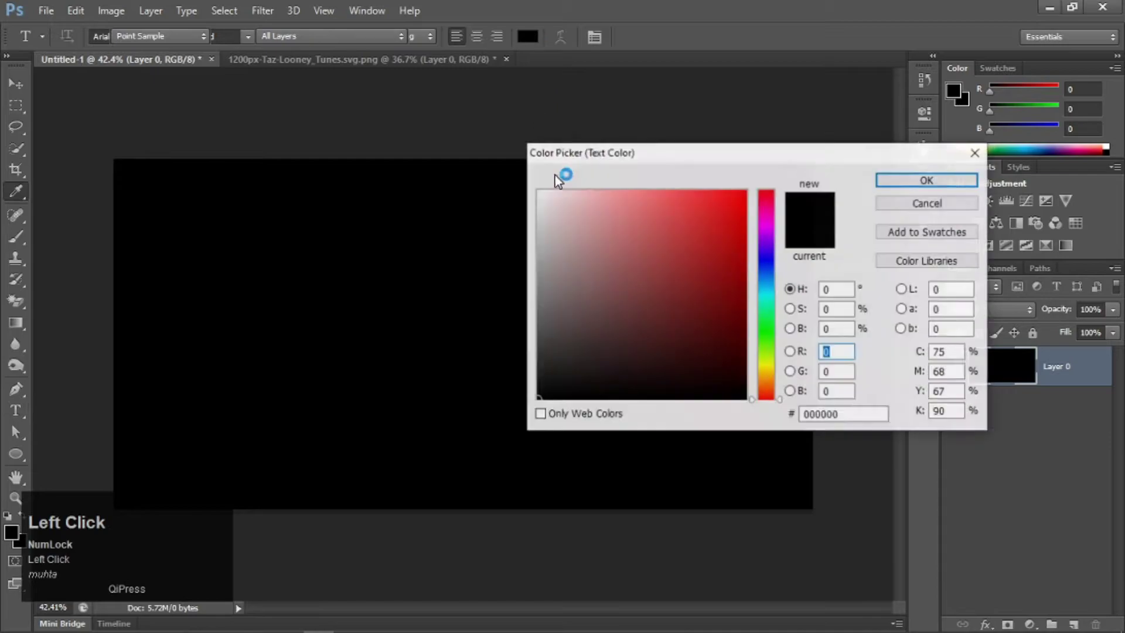
left_click_drag(586, 199, 482, 129)
left_click(927, 181)
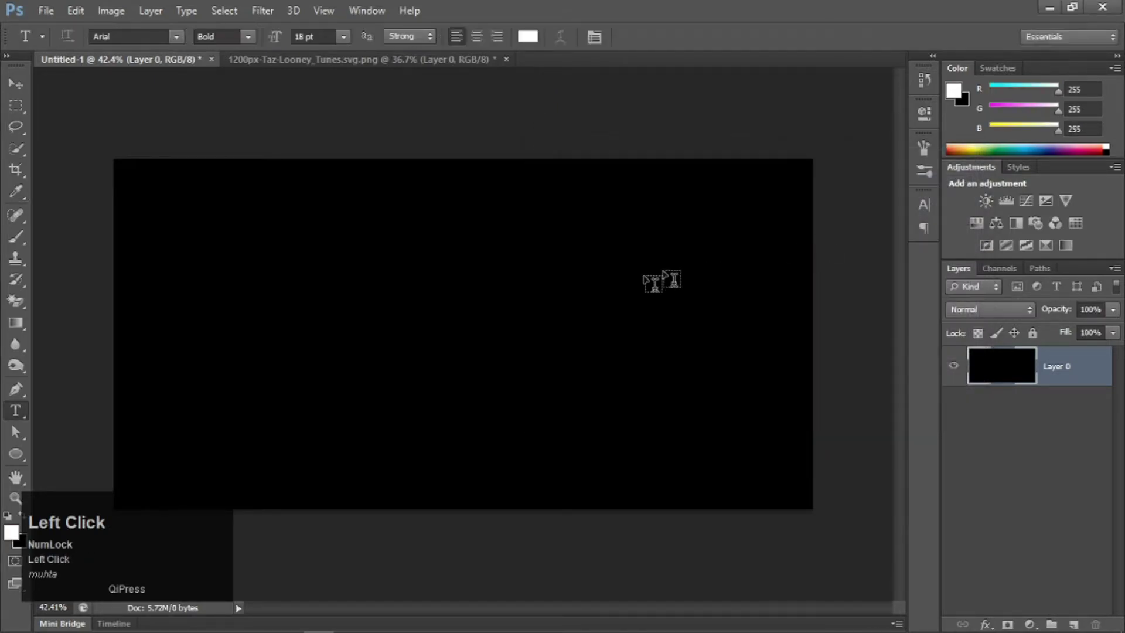
left_click(379, 319)
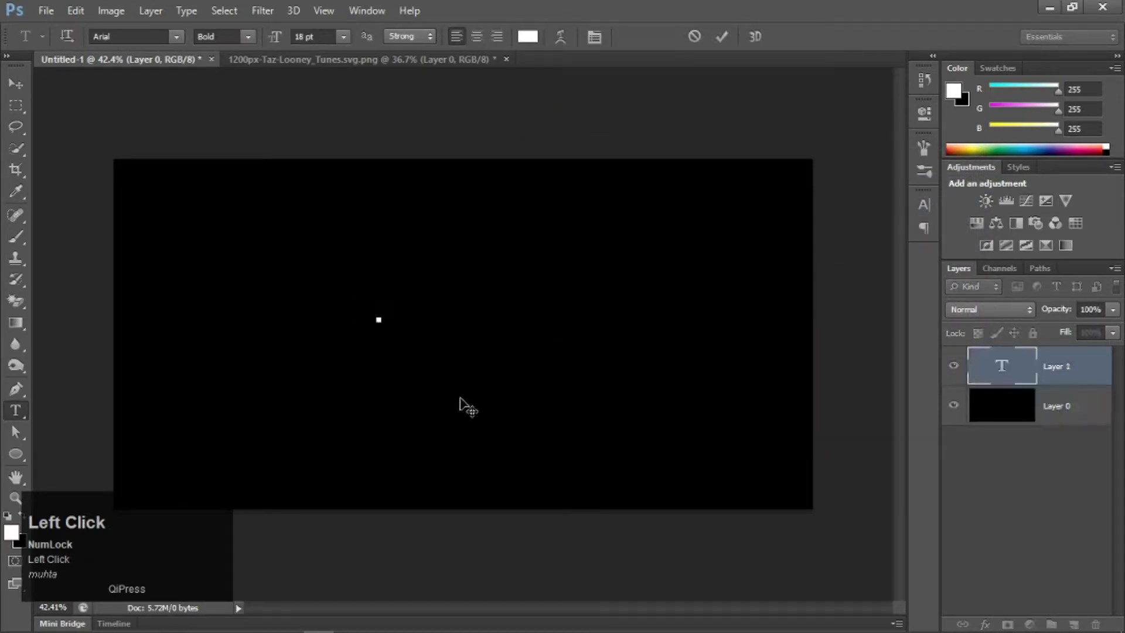
type("neon")
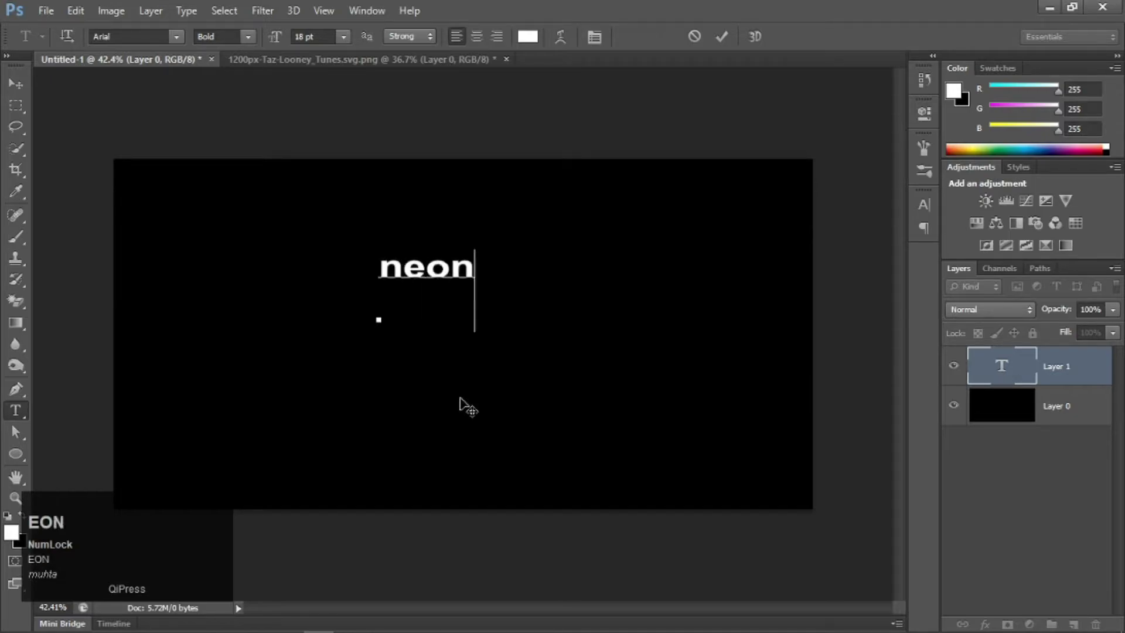
left_click(409, 269)
key("BackSpace")
type("N")
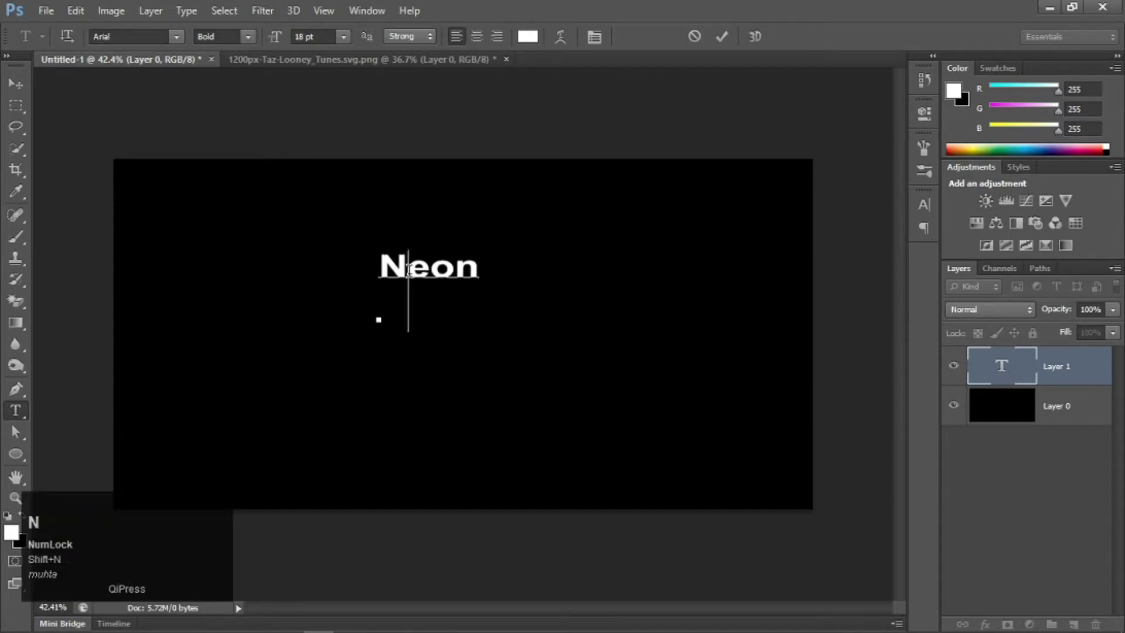
left_click(723, 37)
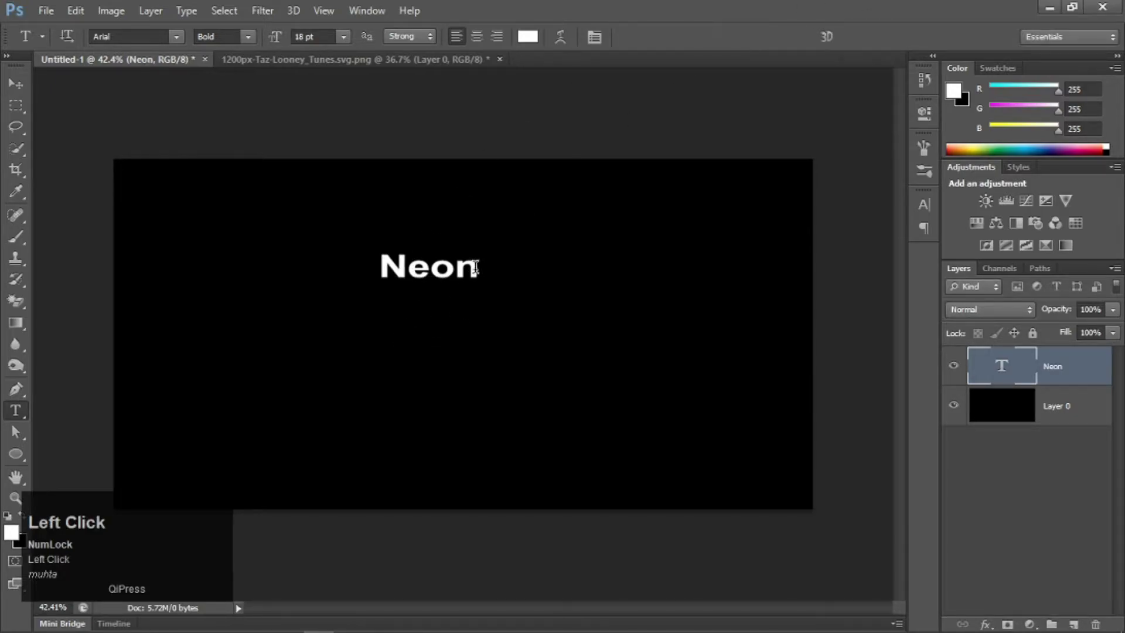
Try script fonts on the Neon text and set it to Adine Kirnberg Alternate
left_click(176, 37)
scroll(178, 59, "up", 1)
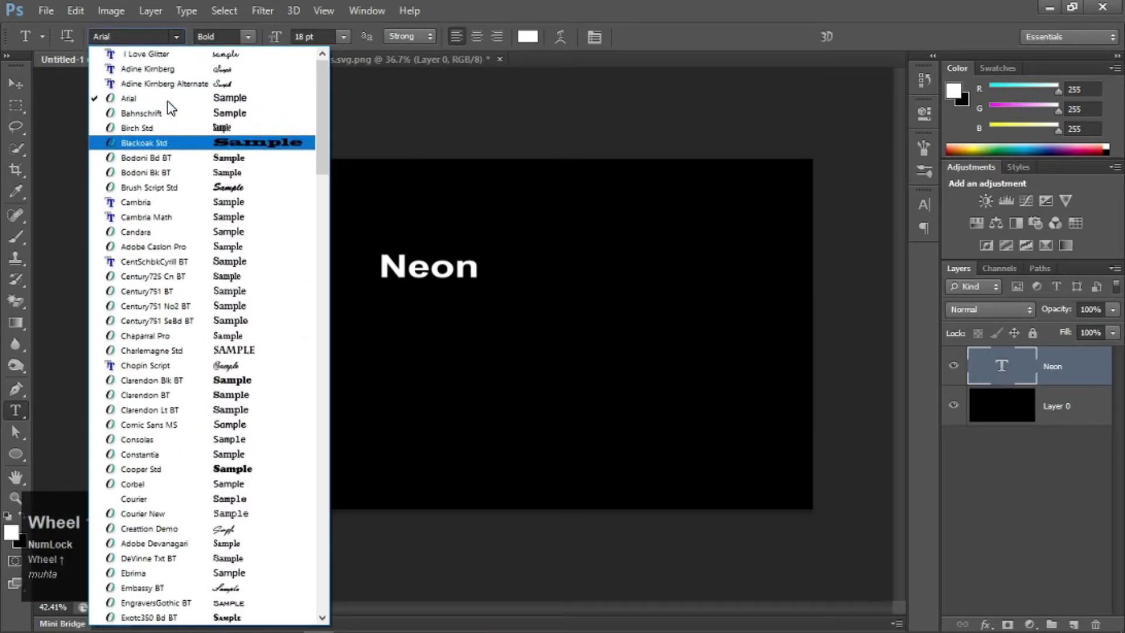
left_click(177, 82)
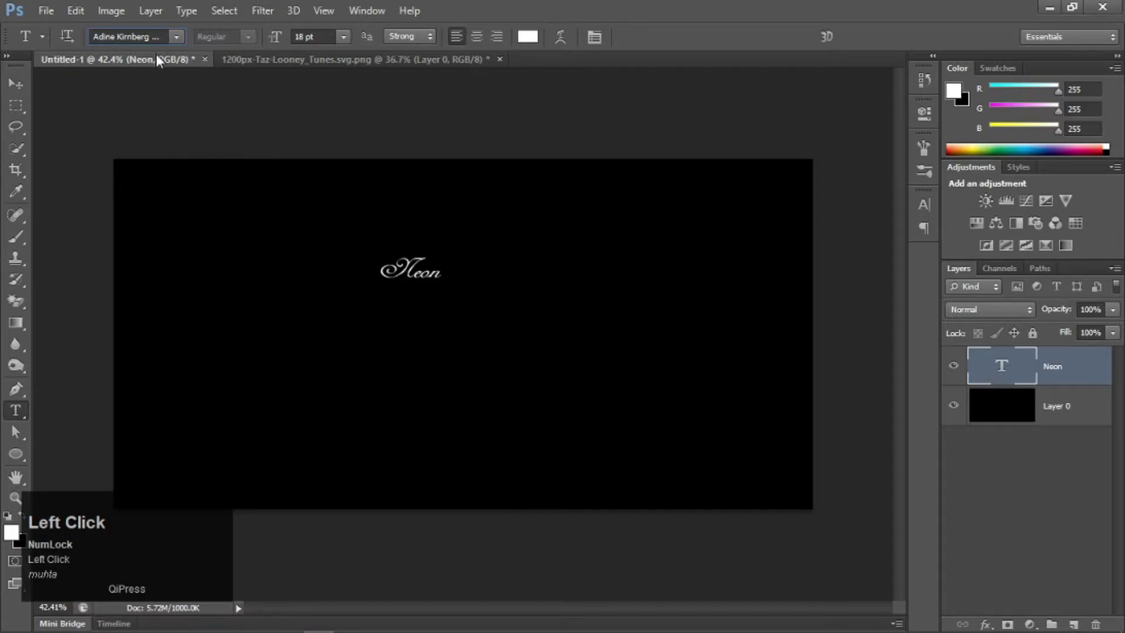
scroll(169, 41, "up", 1)
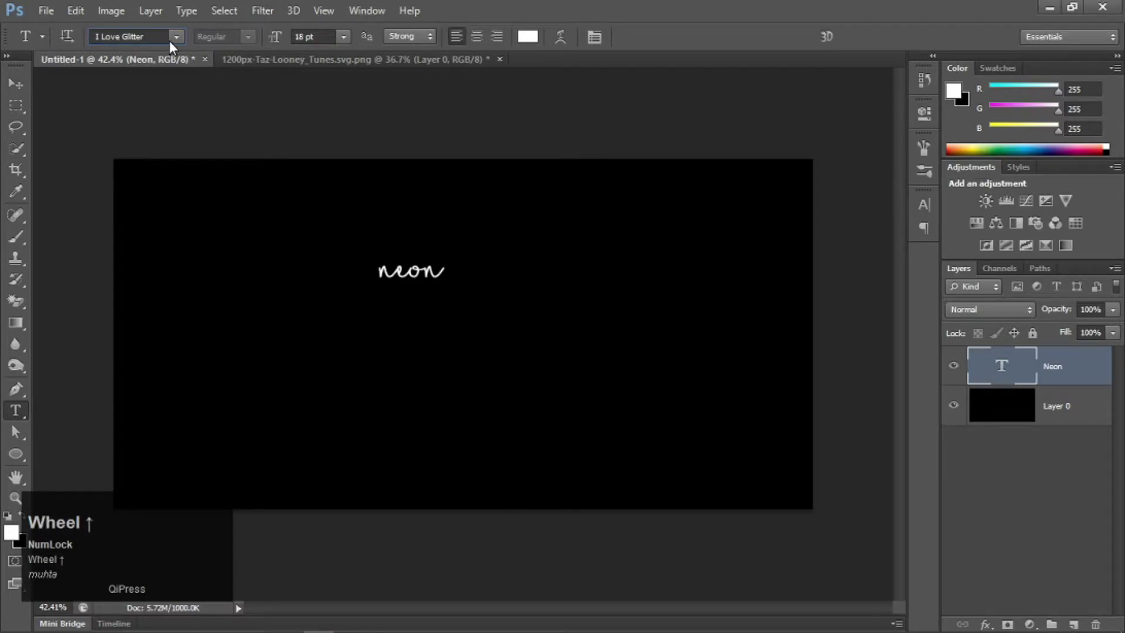
scroll(170, 41, "down", 1)
left_click(174, 37)
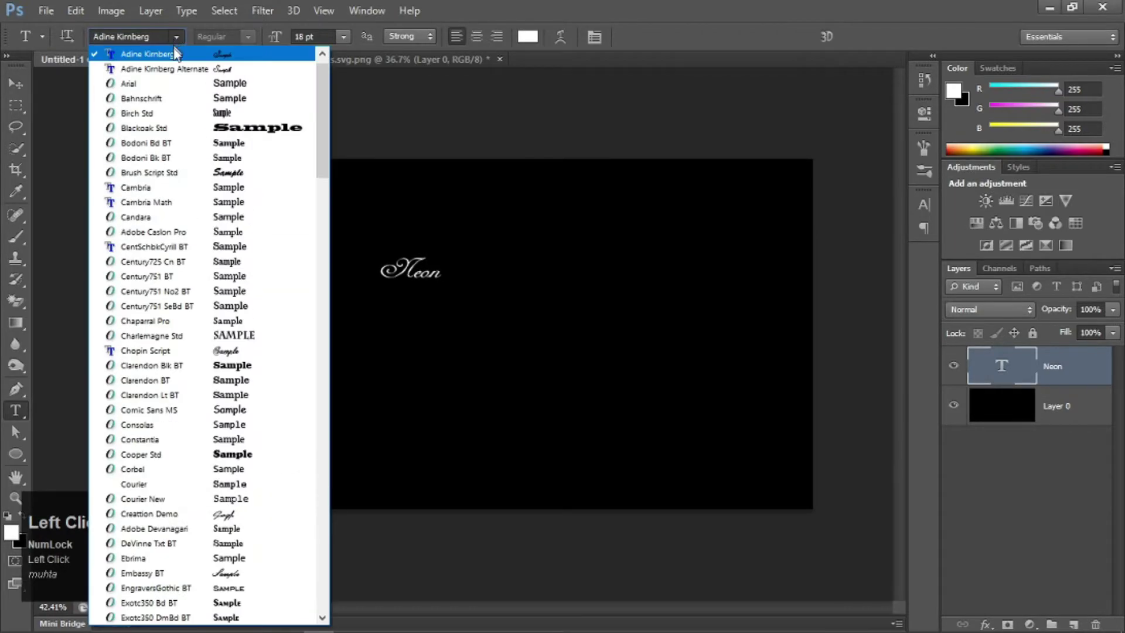
left_click(173, 70)
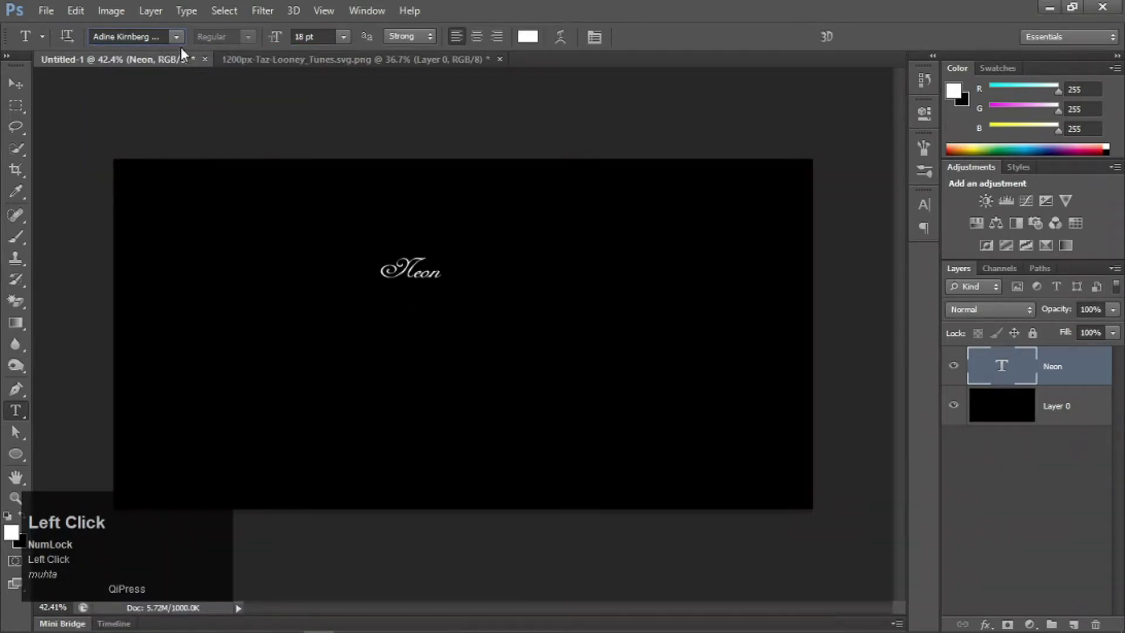
Scale the Neon text proportionally to about 557% and position it near the centre of the canvas
key("ctrl+t")
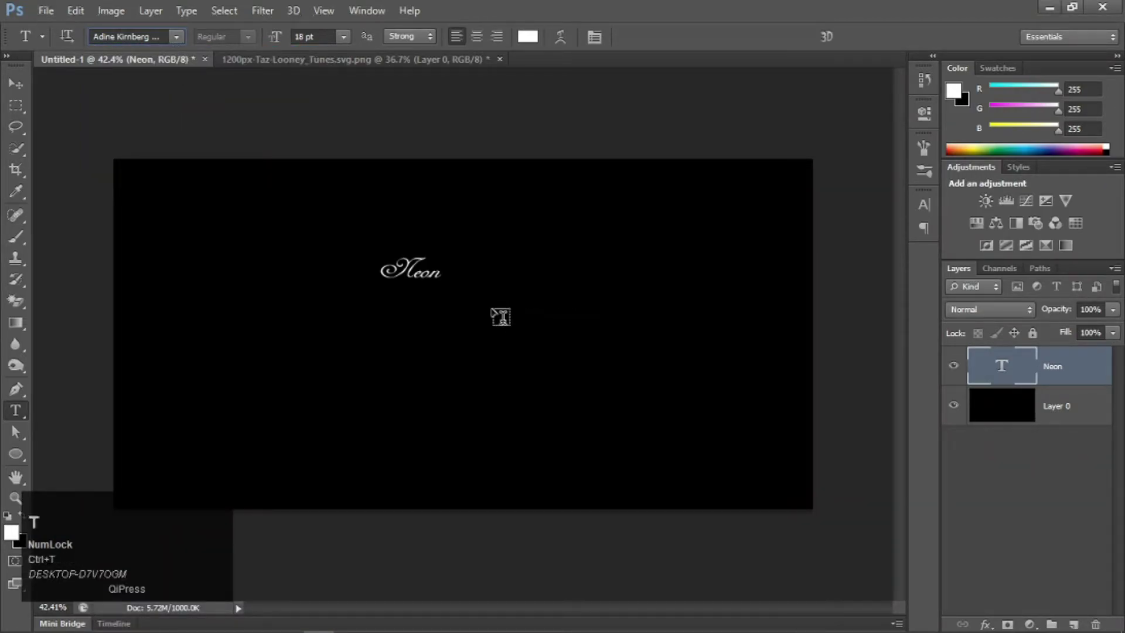
left_click(697, 28)
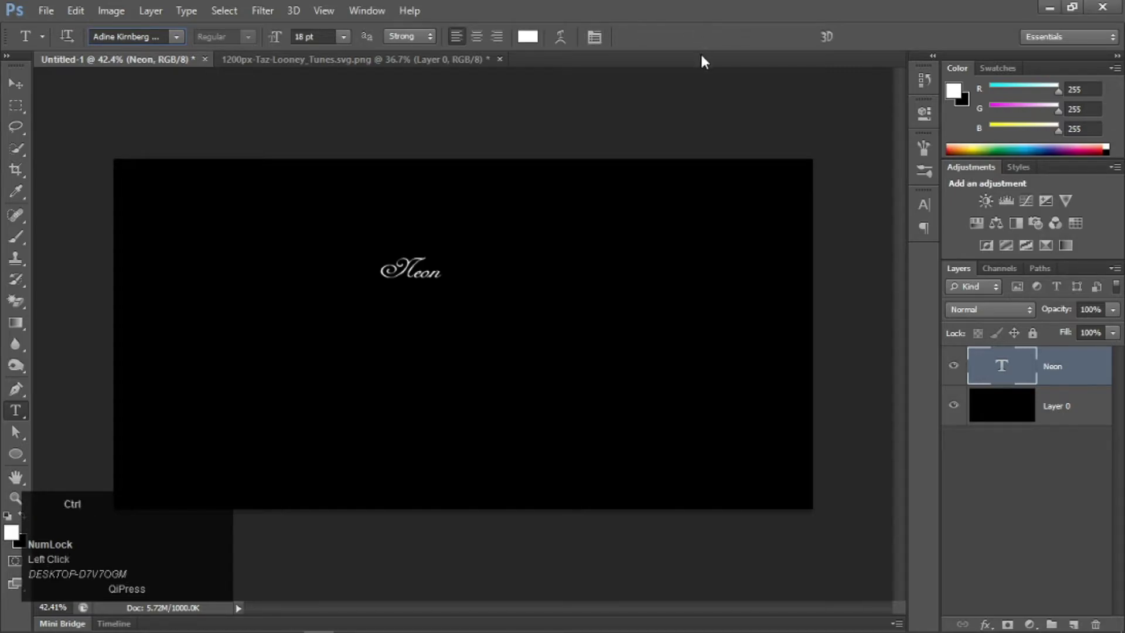
key("ctrl+t")
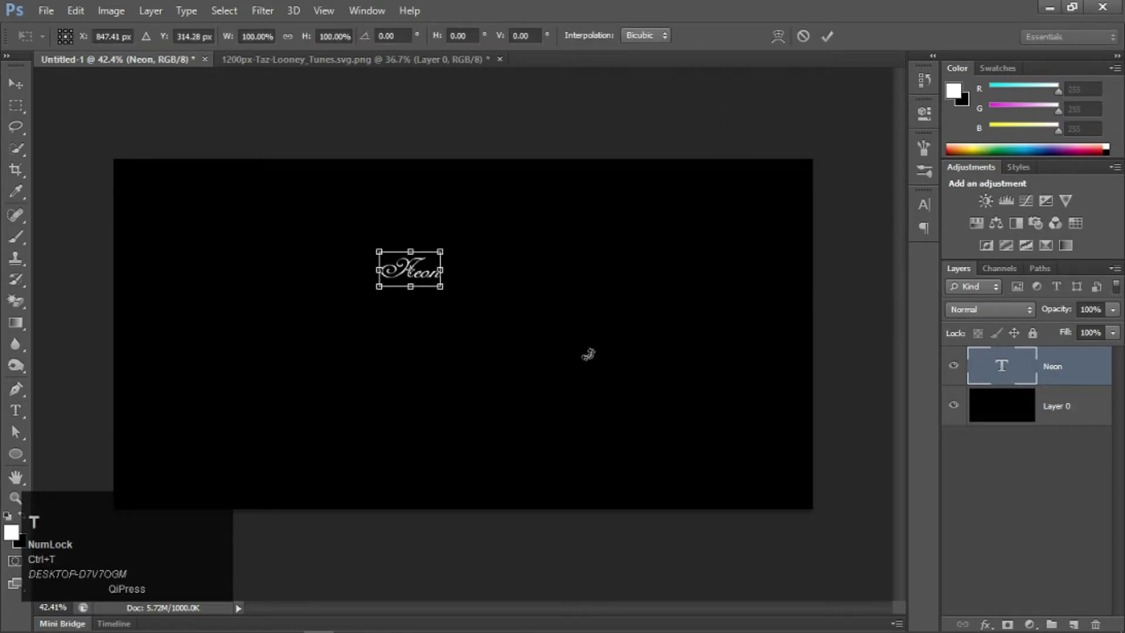
left_click_drag(443, 288, 710, 436)
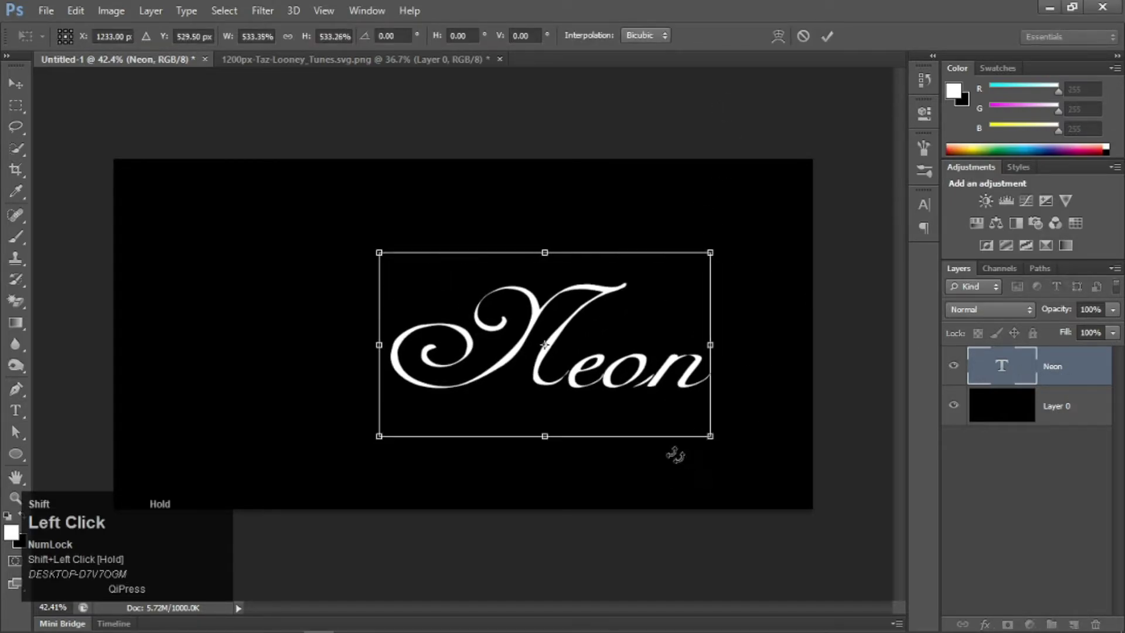
left_click_drag(379, 252, 315, 216)
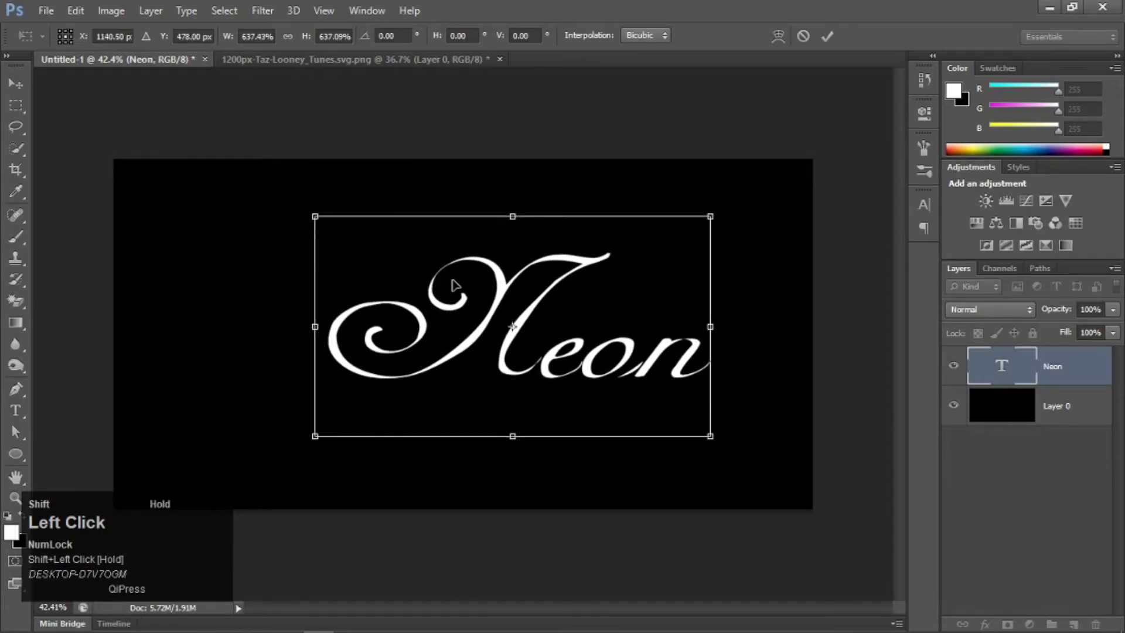
left_click_drag(433, 277, 354, 269)
left_click_drag(235, 207, 285, 236)
left_click_drag(444, 304, 441, 290)
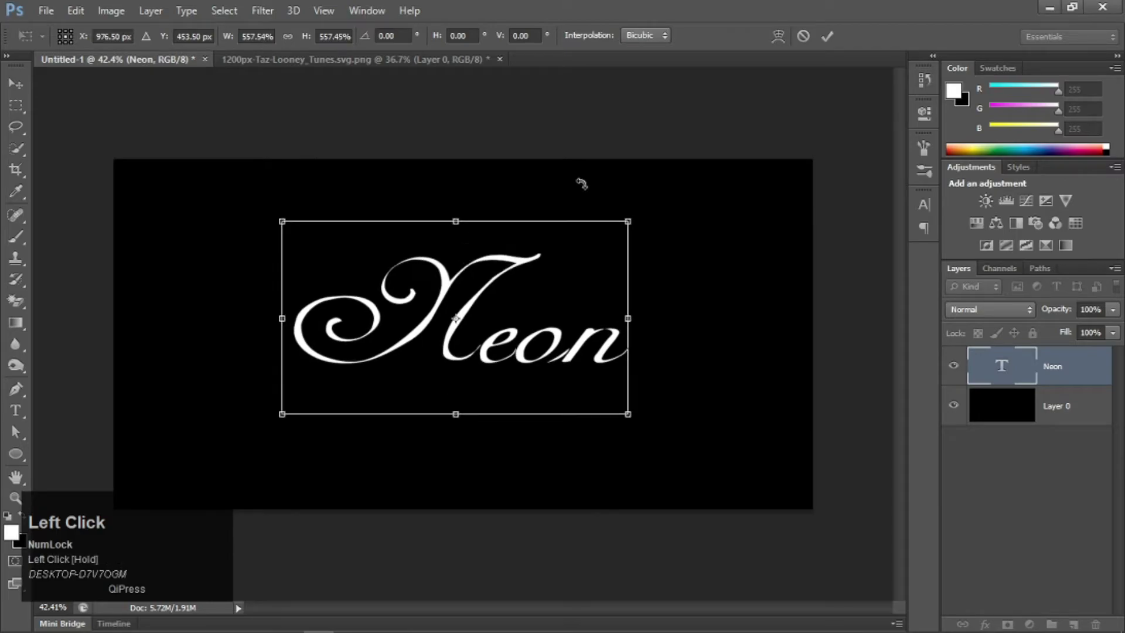
left_click(832, 34)
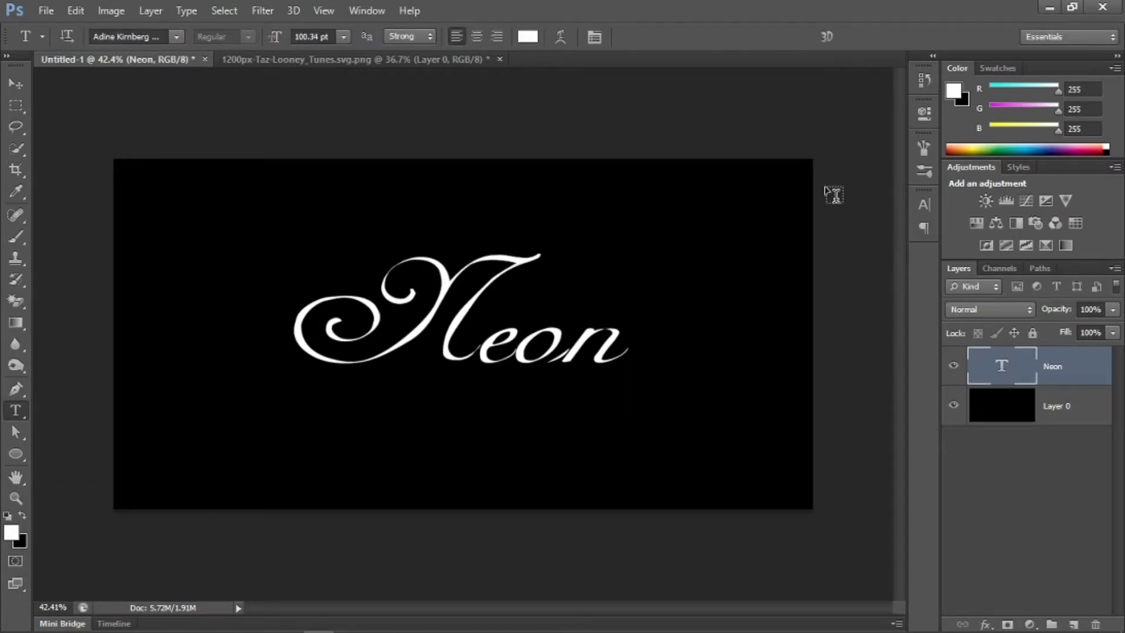
Try the Chopin Script, Embassy BT and Great Vibes fonts on the Neon text
left_click(176, 37)
scroll(209, 118, "up", 1)
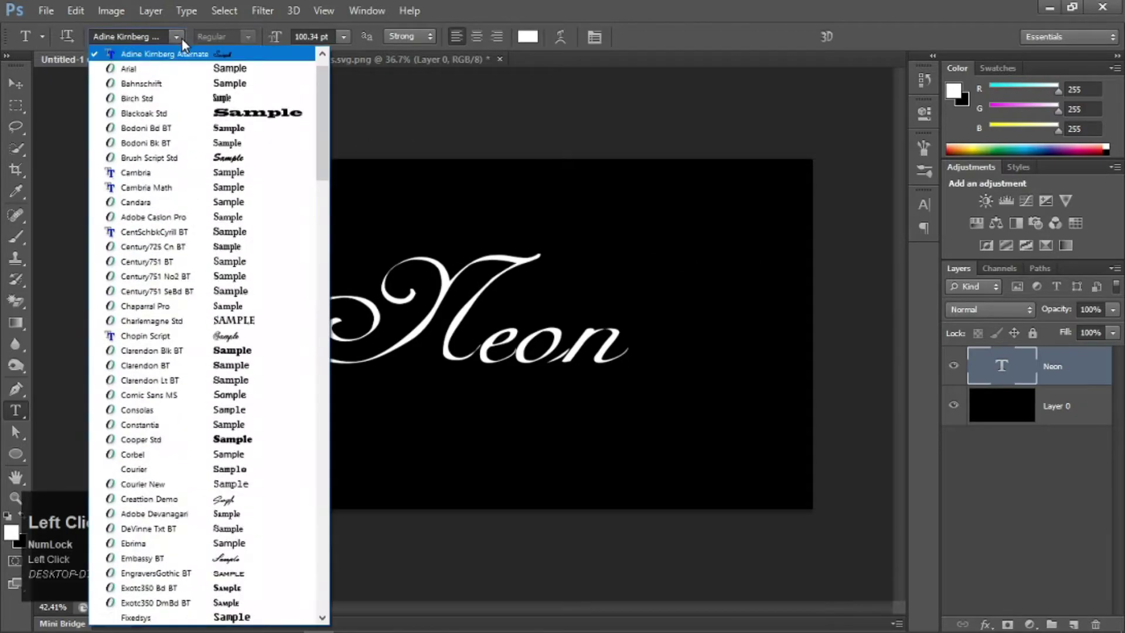
left_click(256, 338)
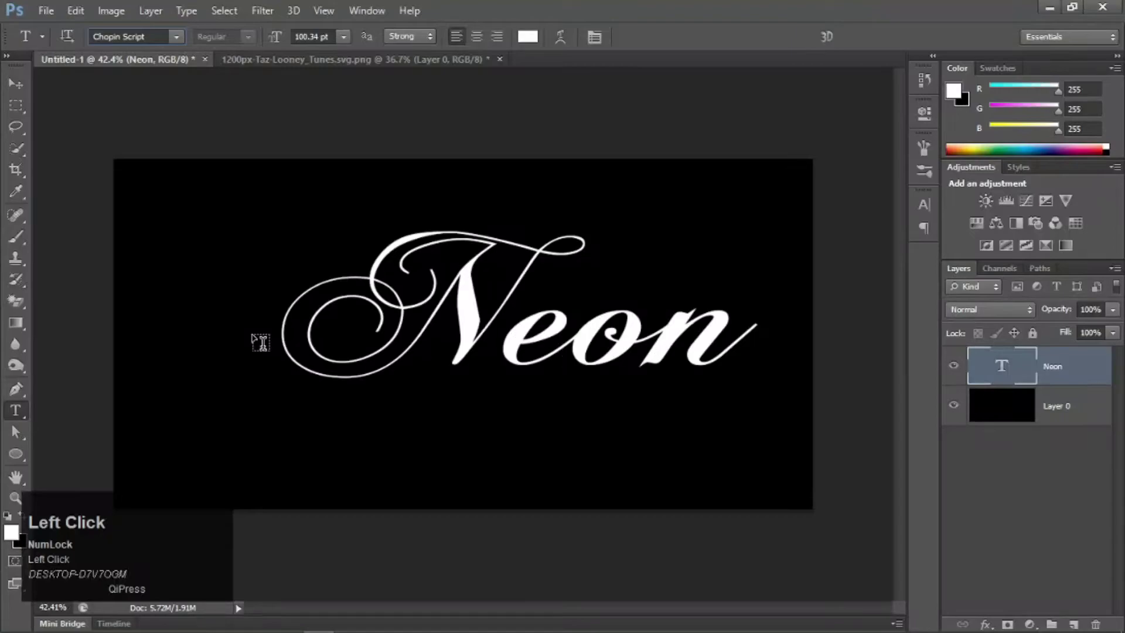
left_click(177, 37)
scroll(221, 113, "up", 1)
left_click(247, 277)
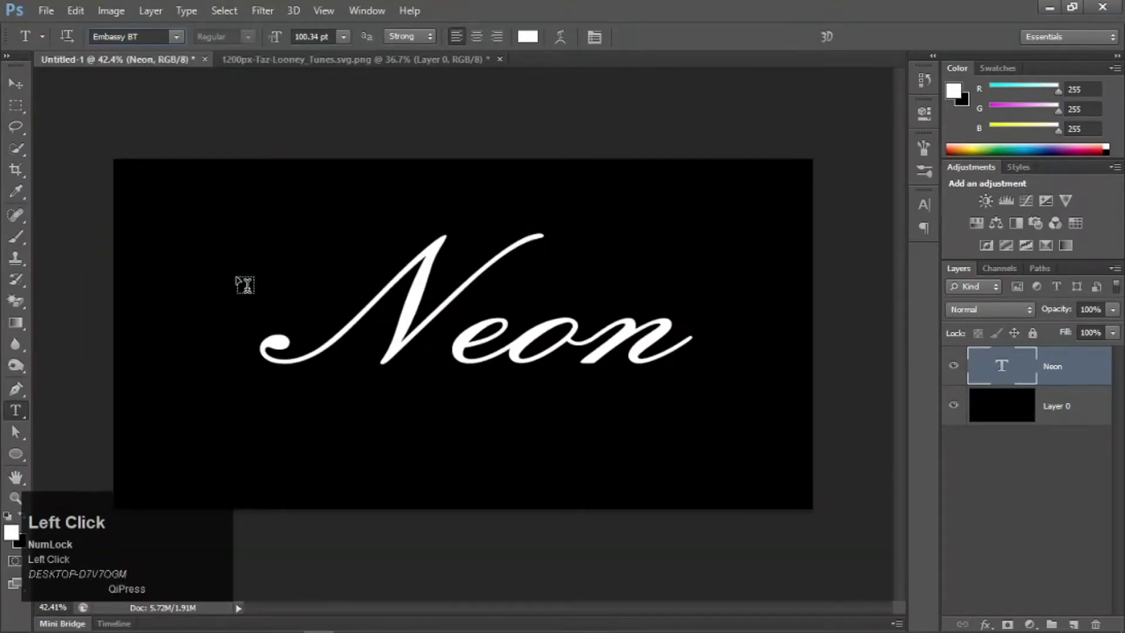
left_click(176, 37)
scroll(297, 414, "up", 3)
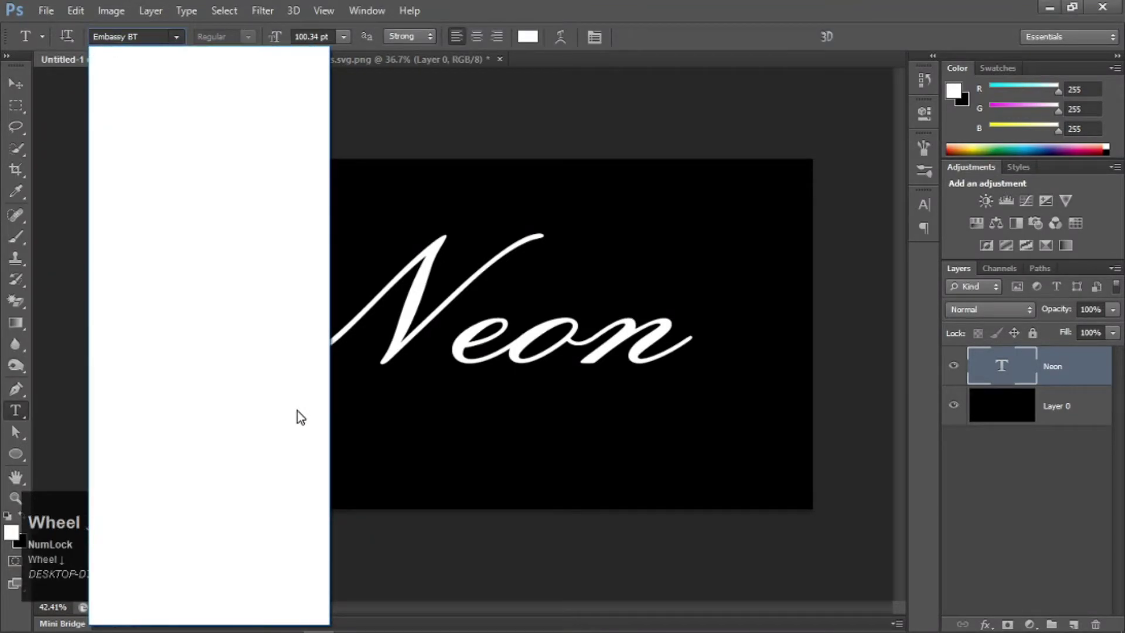
scroll(285, 365, "down", 10)
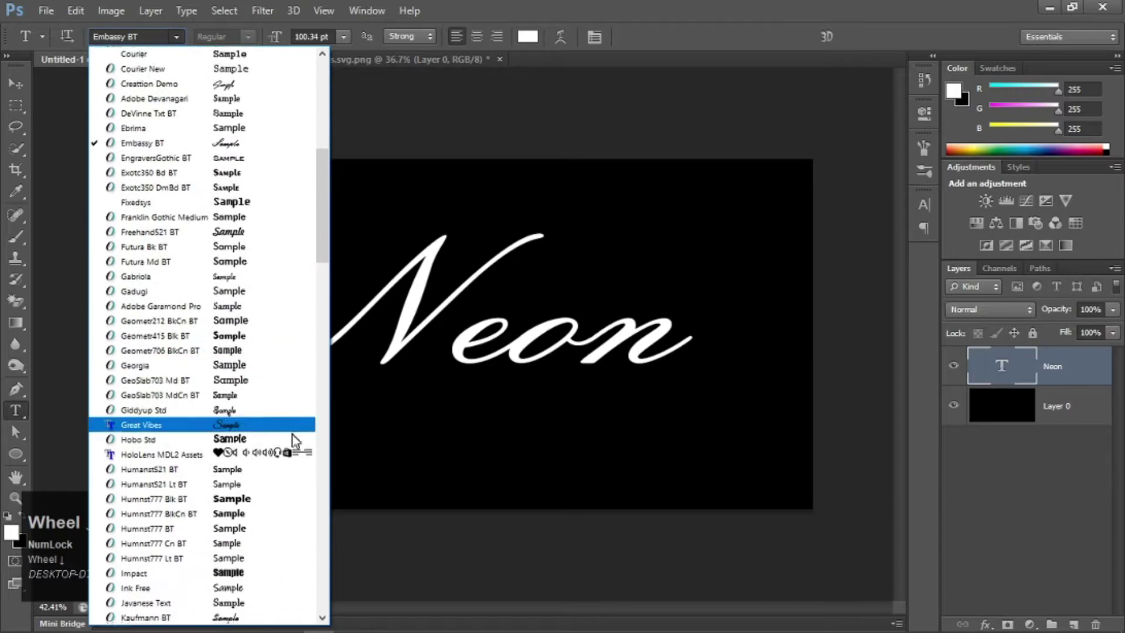
left_click(234, 291)
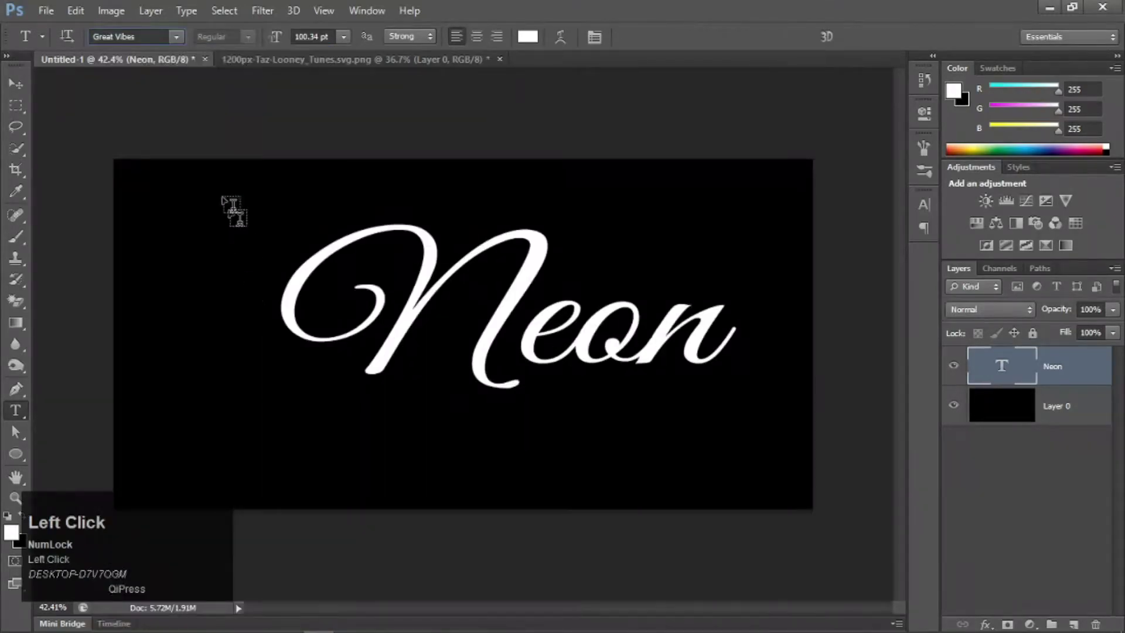
Set the Neon text's font to Southam Demo
left_click(175, 37)
scroll(223, 536, "down", 5)
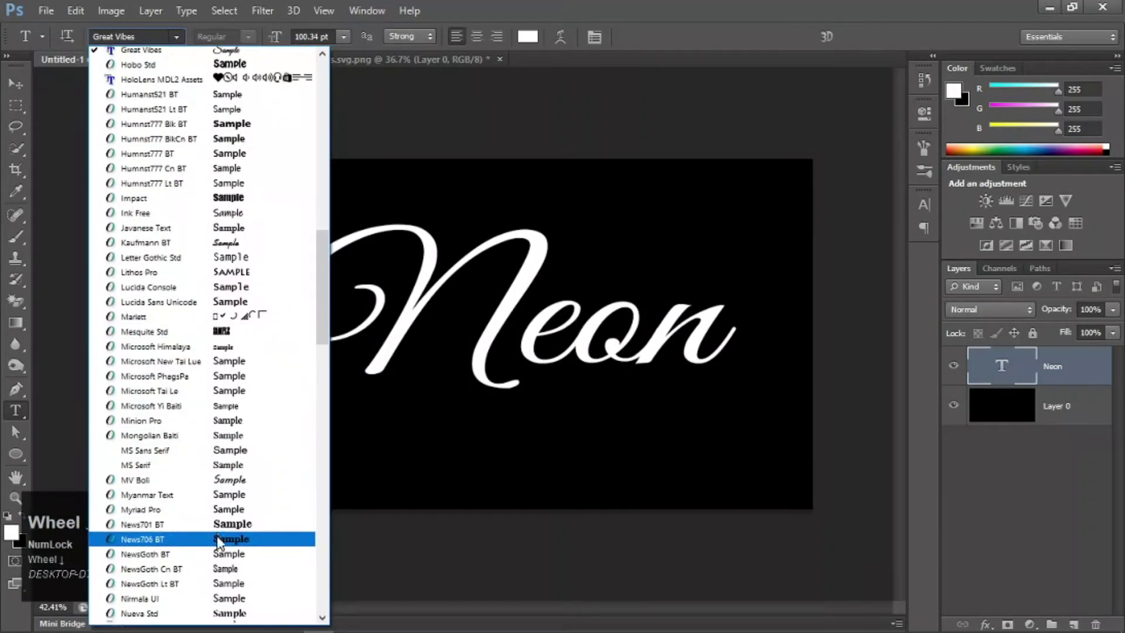
scroll(251, 495, "down", 6)
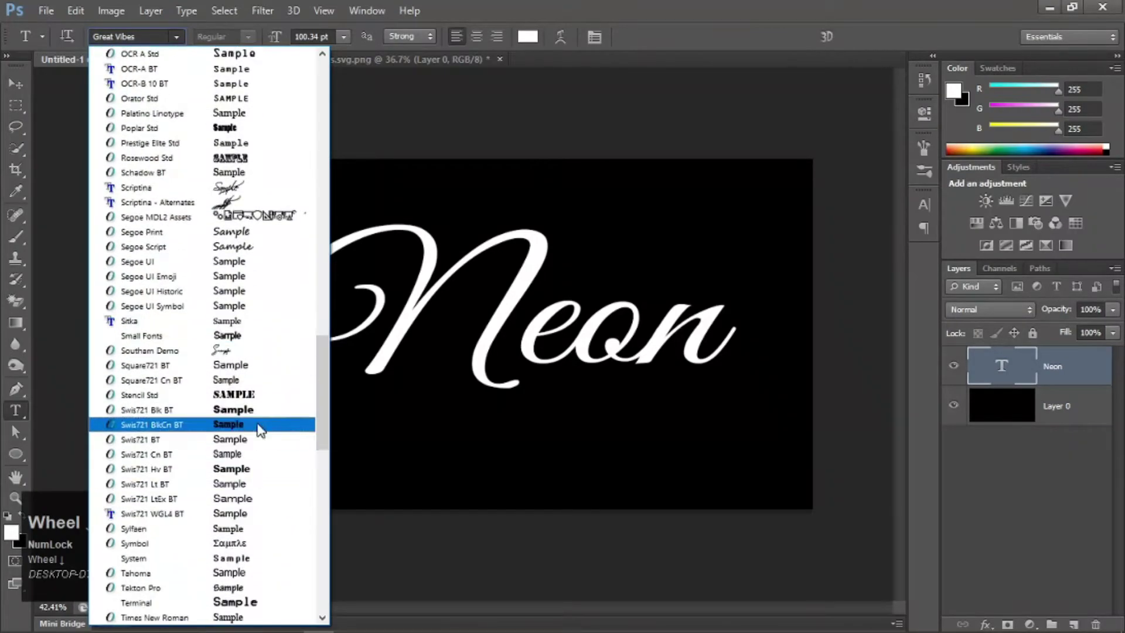
left_click(242, 350)
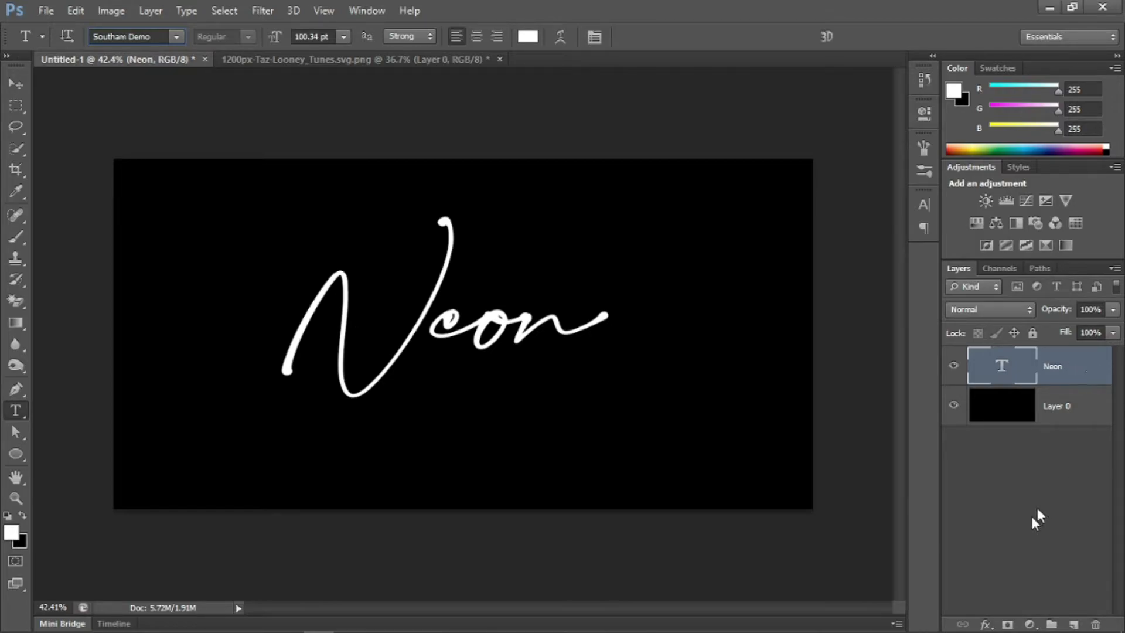
Enable Inner Glow in the Neon layer's style, with Normal blend mode and 100% opacity
left_click(986, 625)
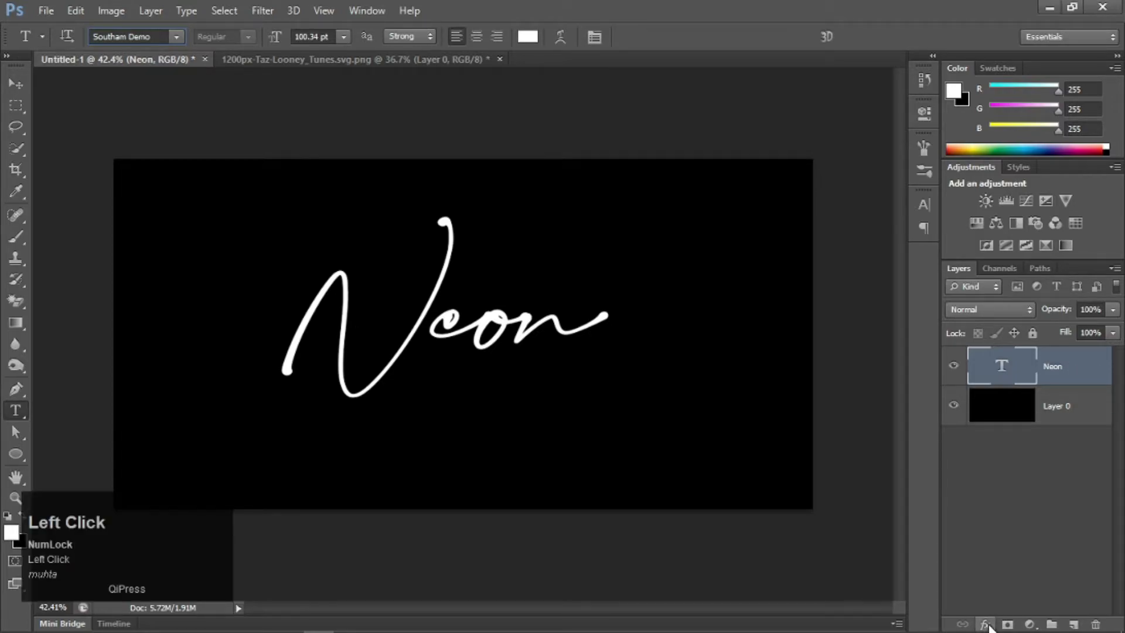
double_click(1098, 374)
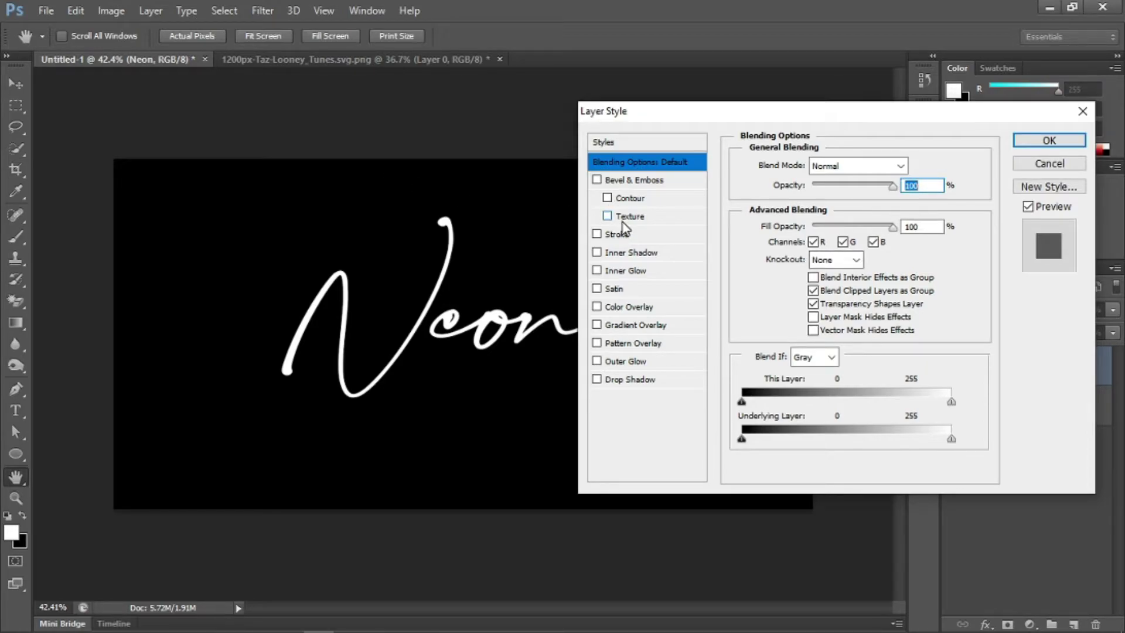
left_click(646, 269)
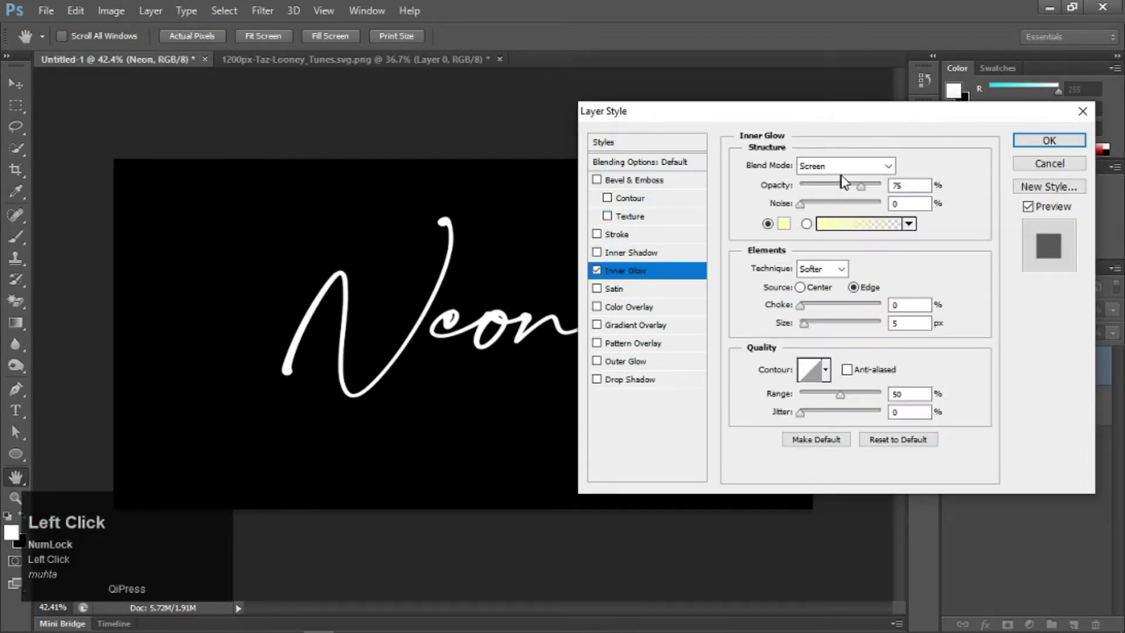
left_click(875, 170)
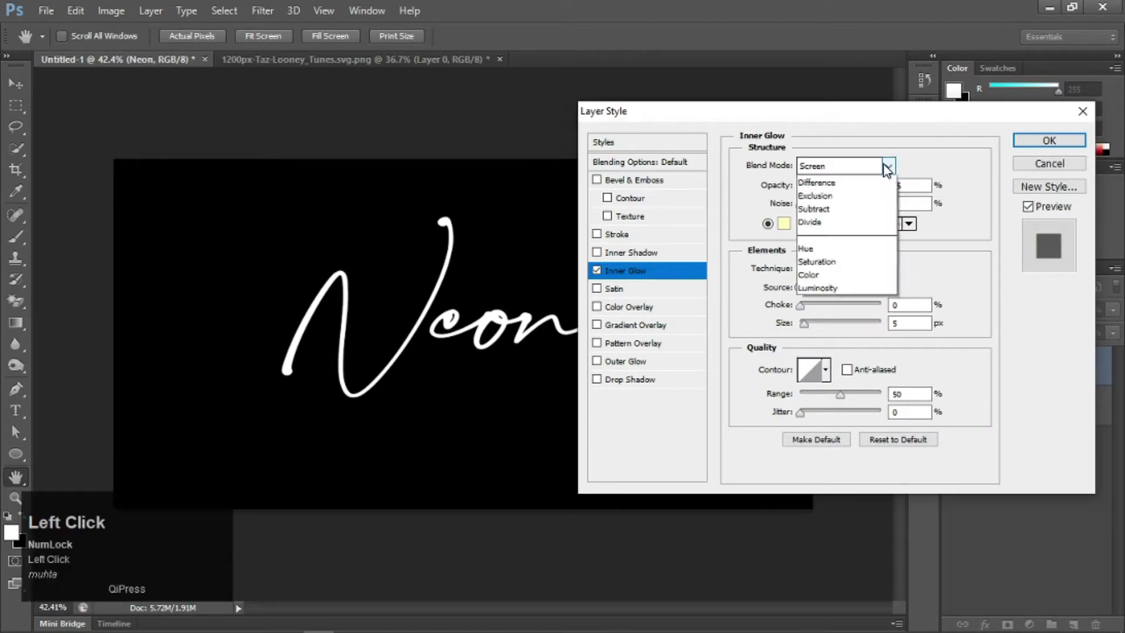
left_click(839, 175)
left_click_drag(859, 184, 913, 185)
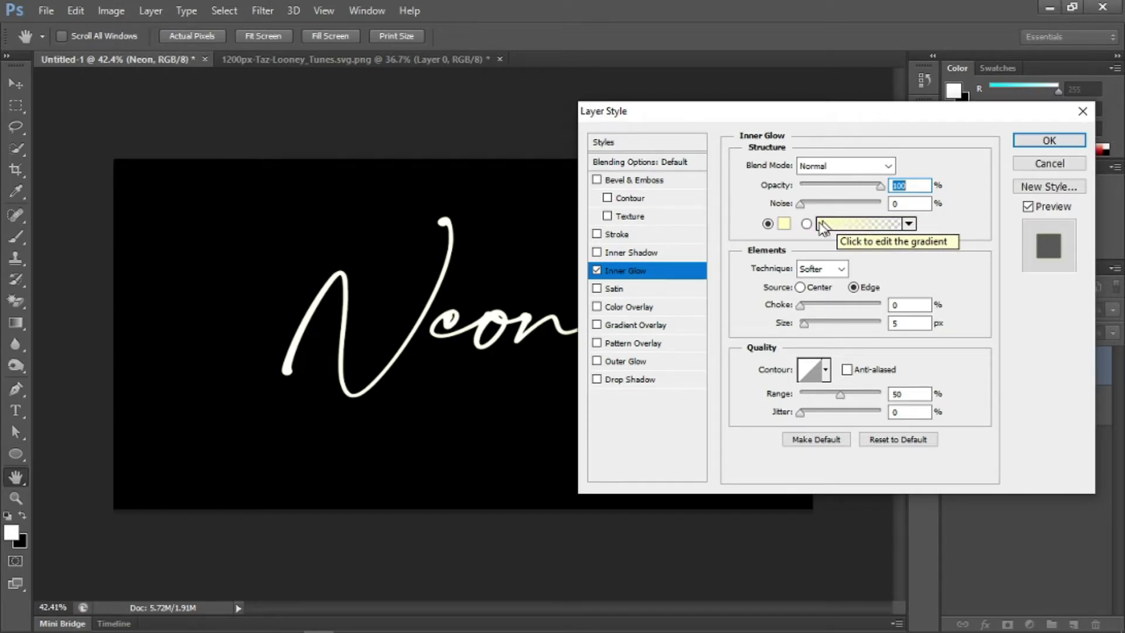
Pick turquoise for the Neon layer's Inner Glow, copy its hex code 00ffe4, and settle on the lighter shade 48ffec
left_click(841, 226)
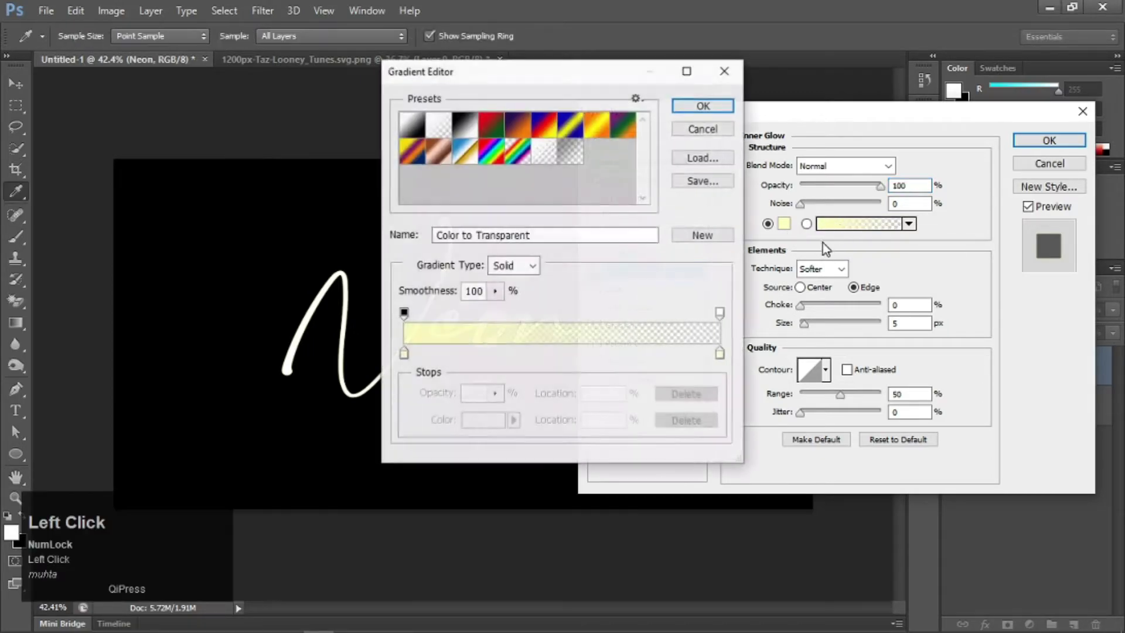
left_click(716, 128)
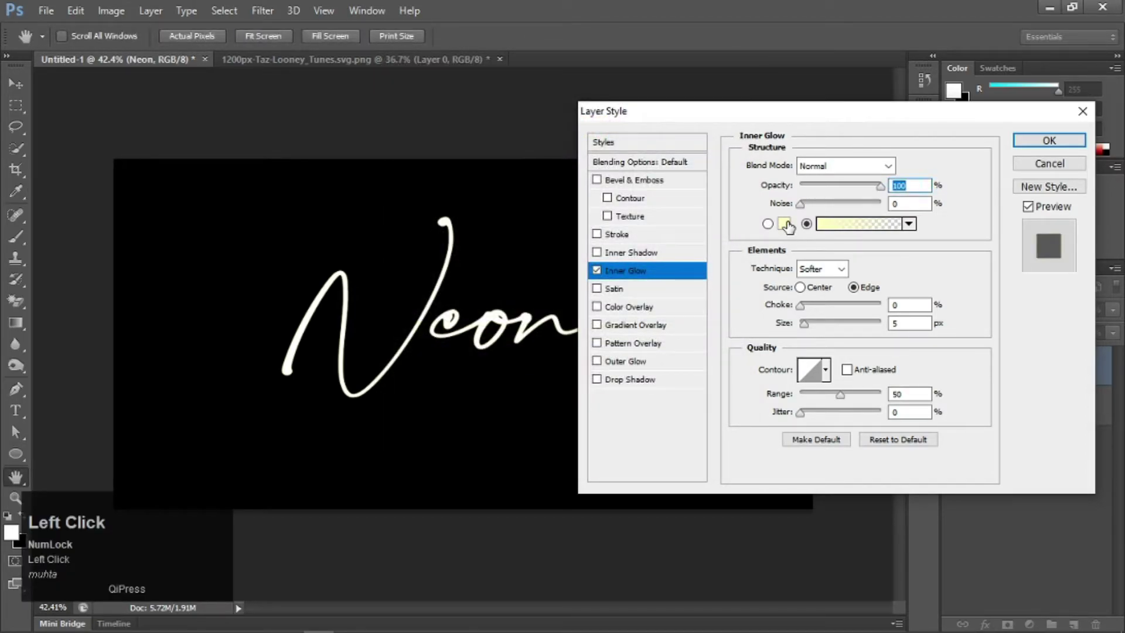
left_click(785, 224)
left_click_drag(766, 265, 777, 298)
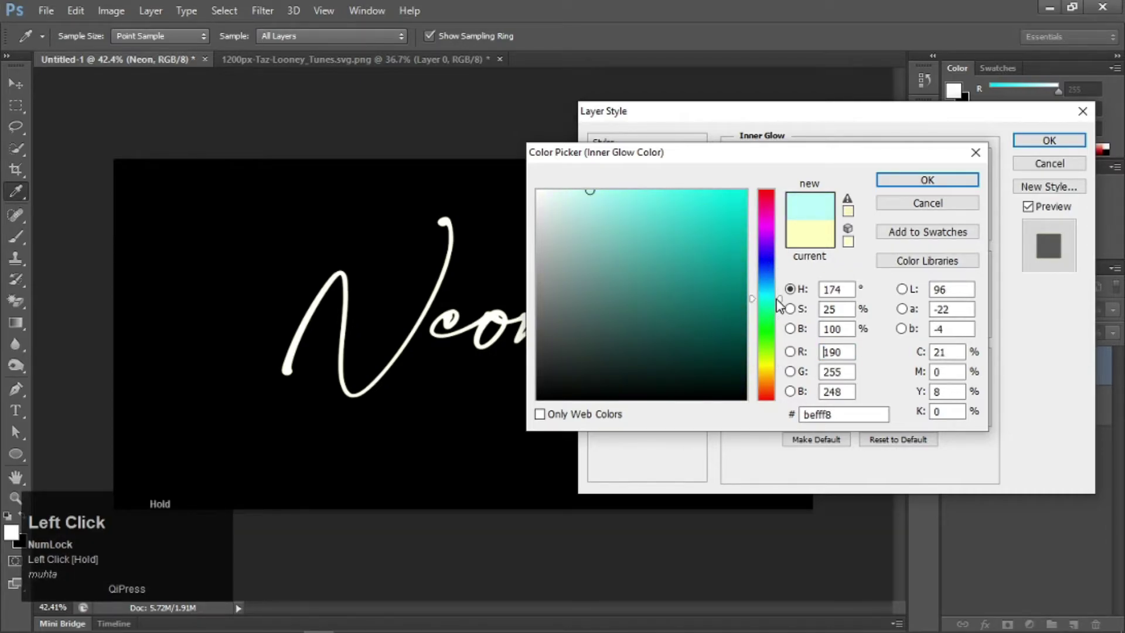
mouse_move(726, 249)
left_mouse_down()
mouse_move(788, 160)
mouse_move(666, 165)
left_mouse_up()
key("ctrl+z")
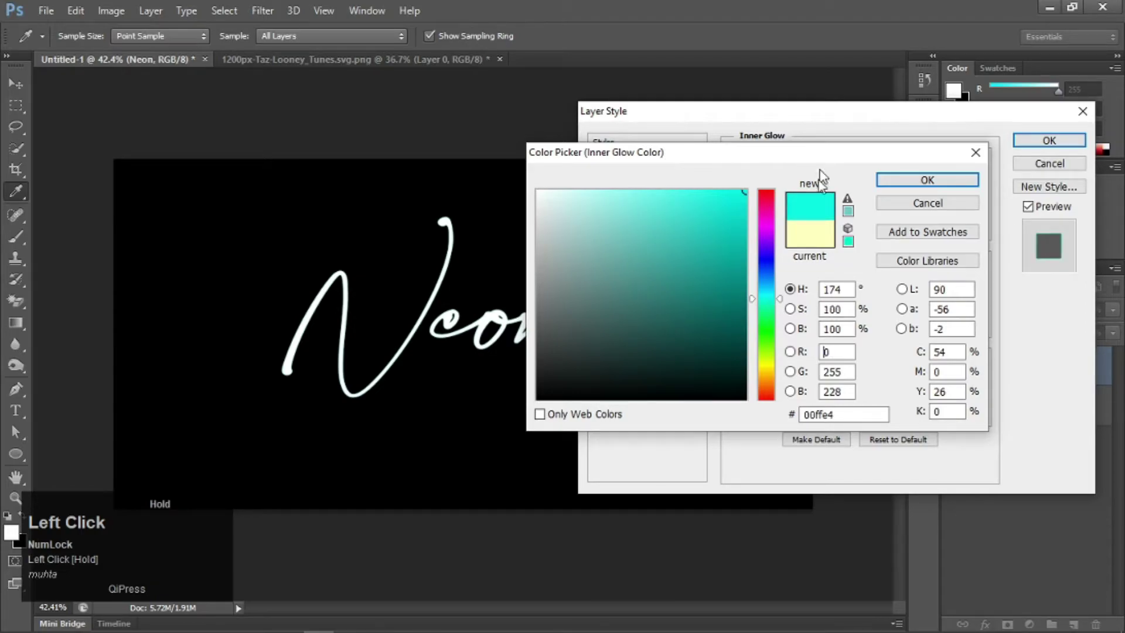
key("ctrl+c")
left_click_drag(710, 179, 687, 176)
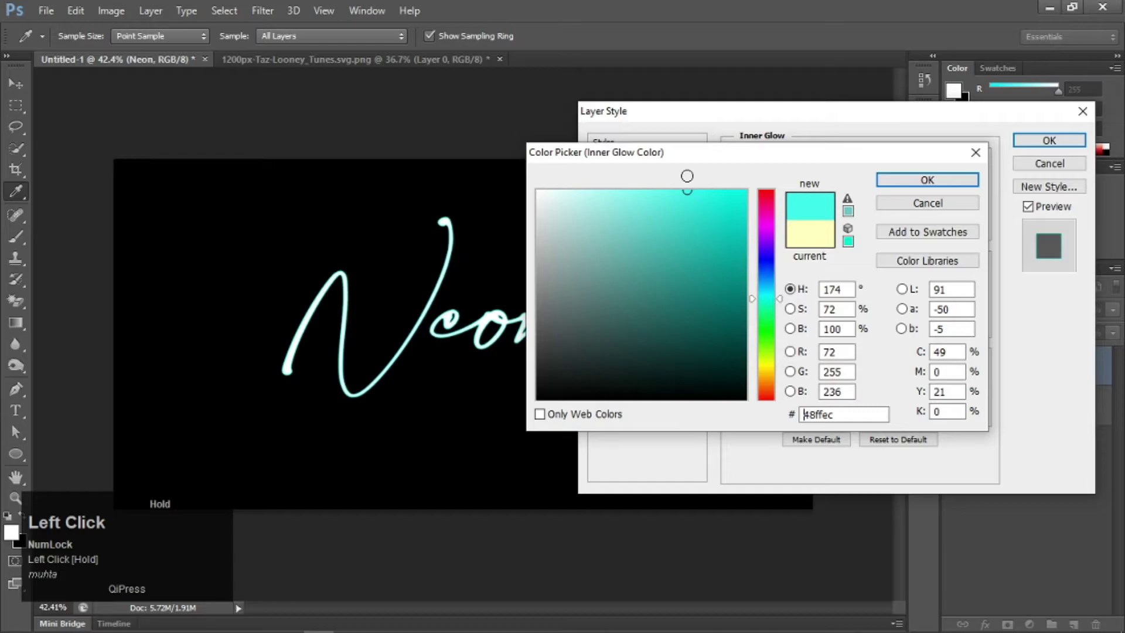
left_click(927, 179)
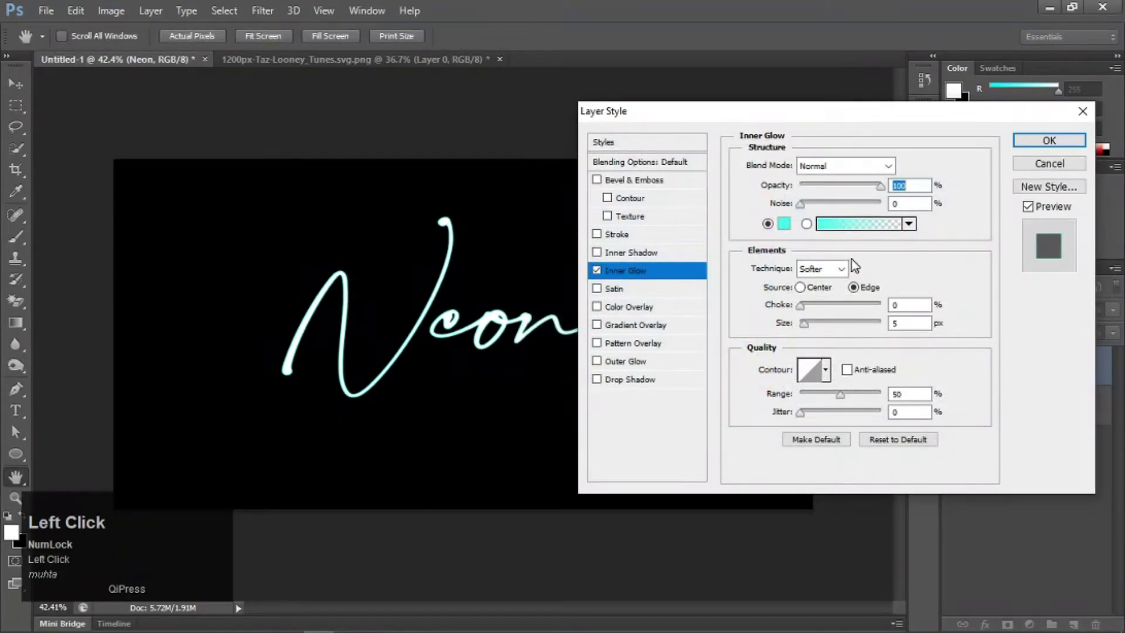
Set the Inner Glow's size to 13 px, choke to 2% and range to 56%
scroll(359, 353, "up", 2)
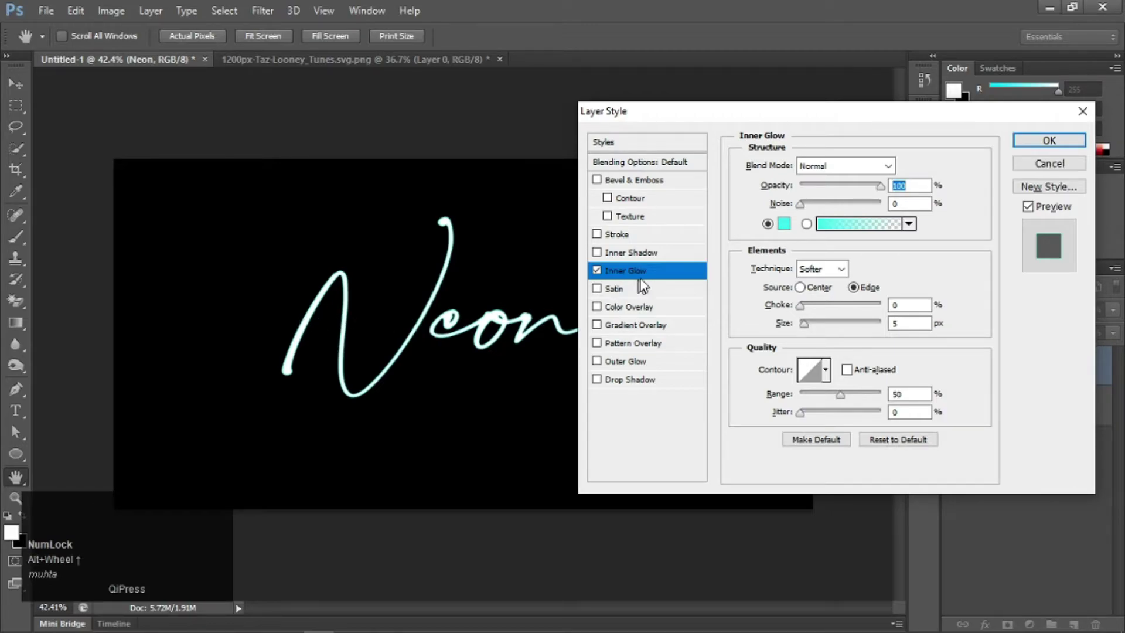
left_click_drag(807, 323, 809, 325)
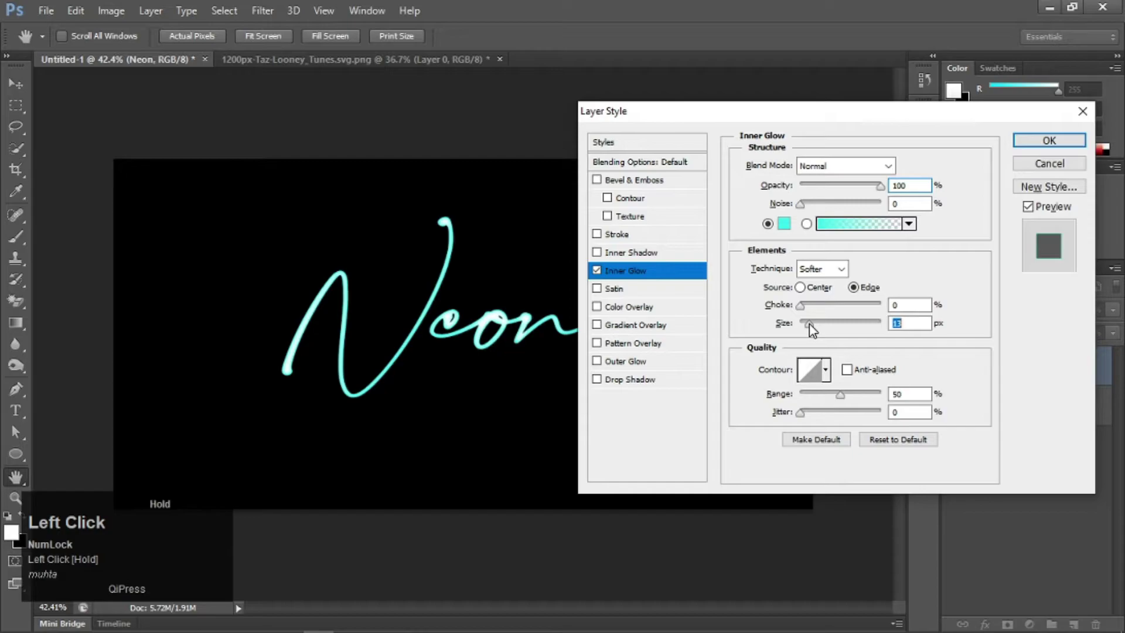
mouse_move(801, 305)
left_mouse_down()
mouse_move(828, 305)
mouse_move(803, 304)
left_mouse_up()
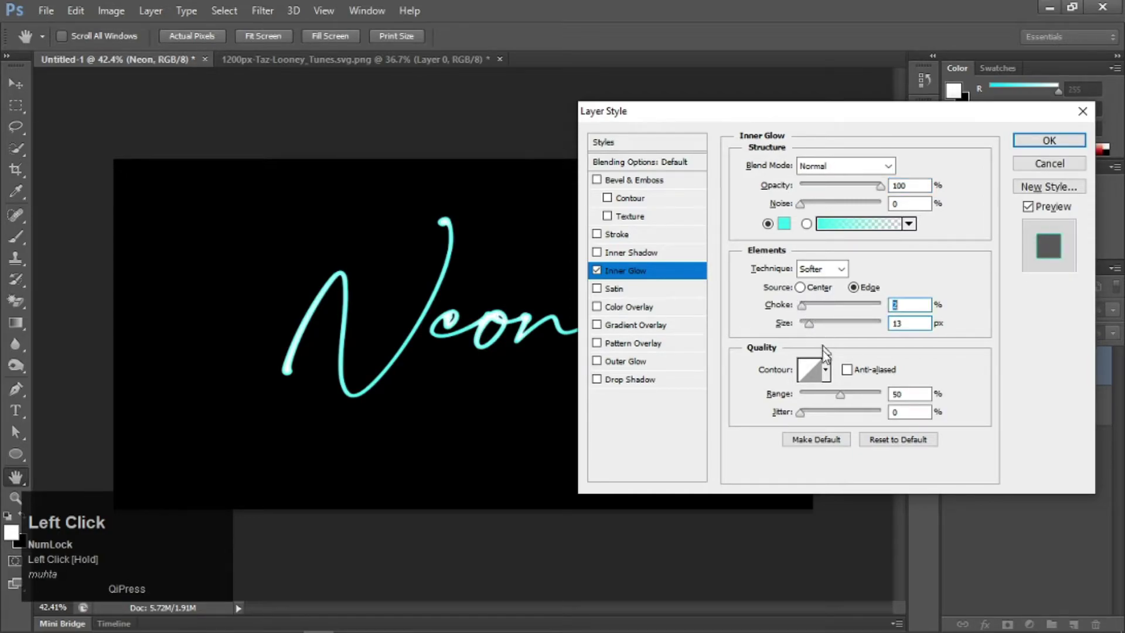
left_click_drag(841, 396, 815, 399)
left_click_drag(845, 392, 844, 392)
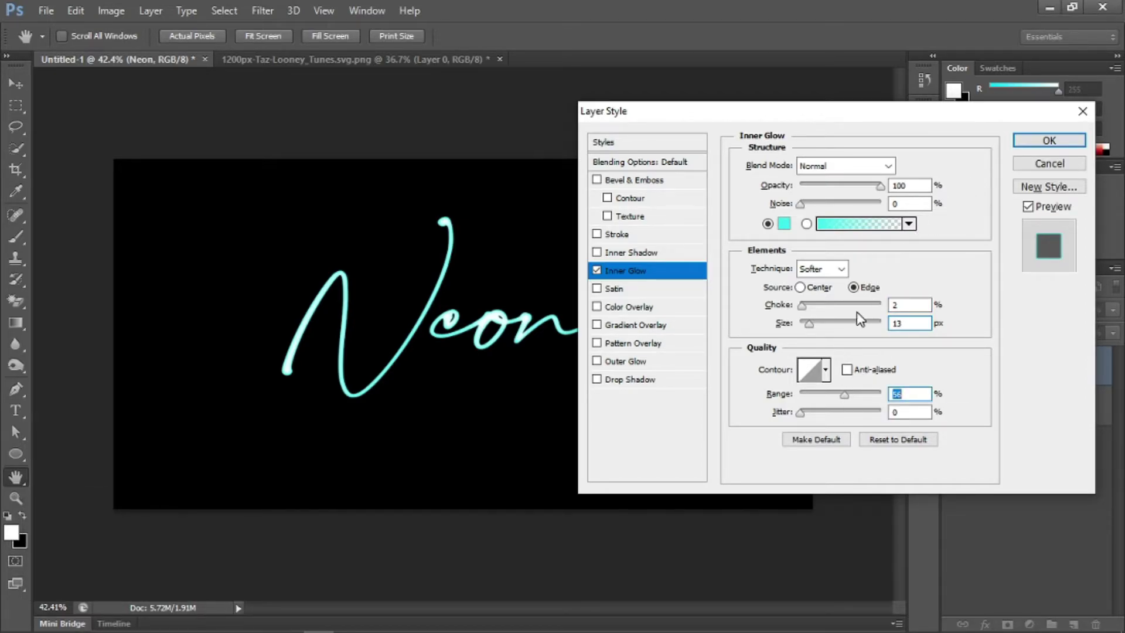
Try Center as the Inner Glow's source and switch it back to Edge
left_click(818, 295)
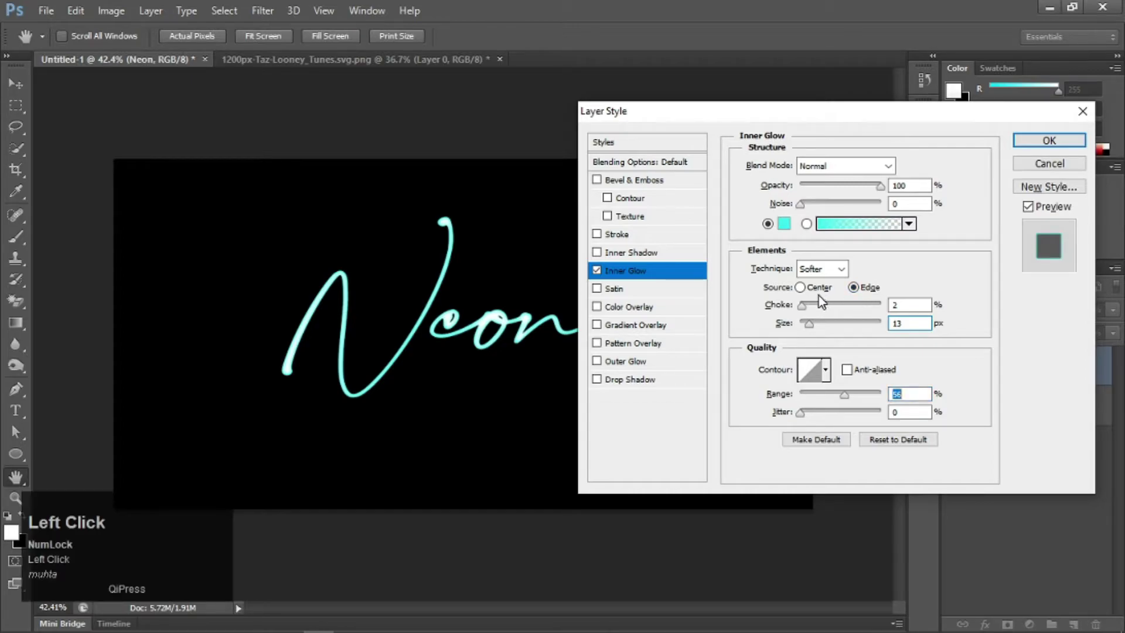
left_click(823, 291)
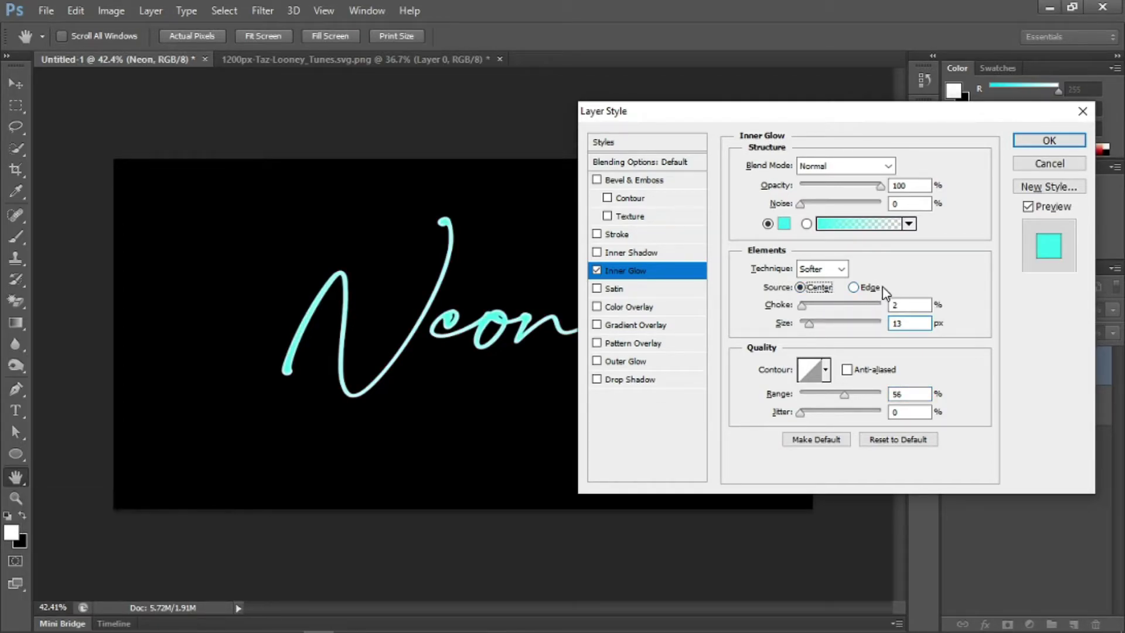
left_click(858, 289)
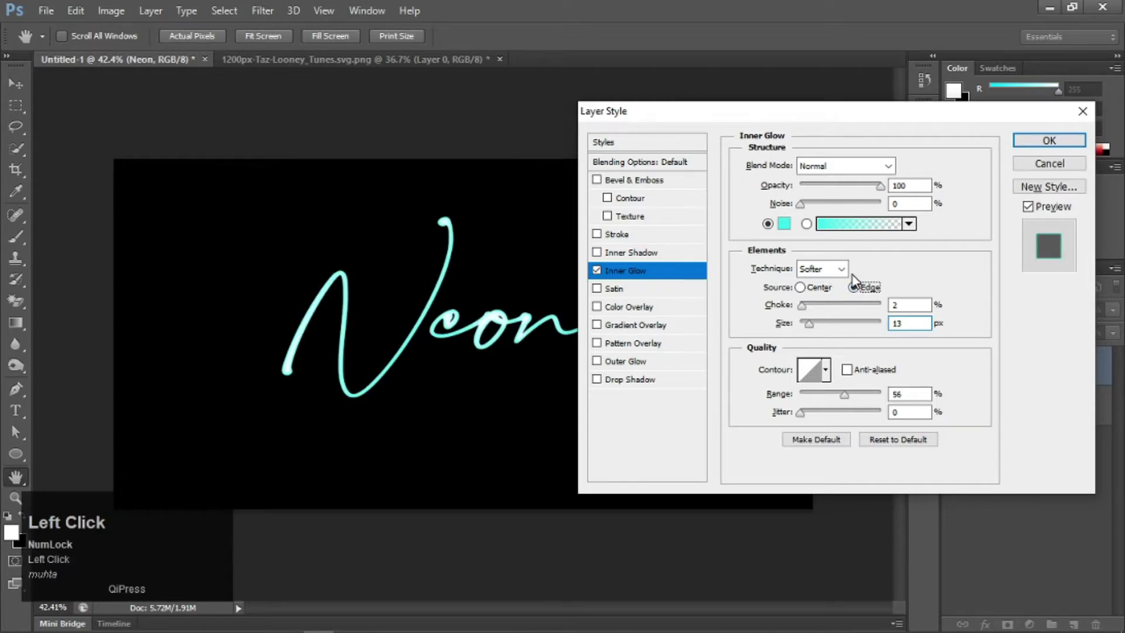
Enable Outer Glow on the Neon layer with Normal blend mode and 100% opacity
left_click(642, 363)
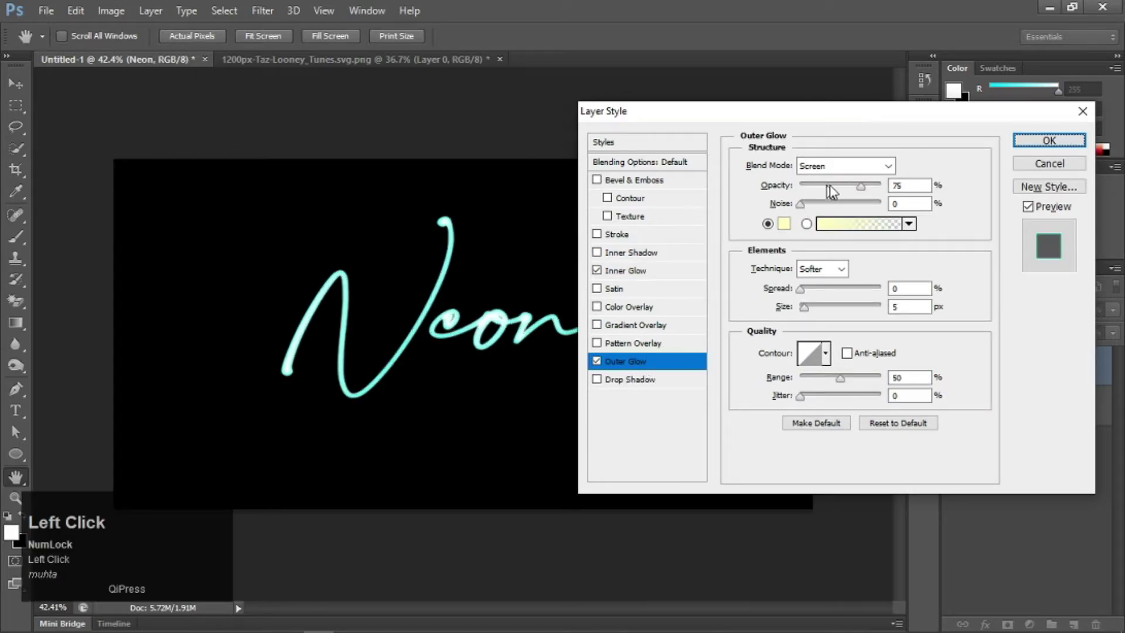
left_click(889, 167)
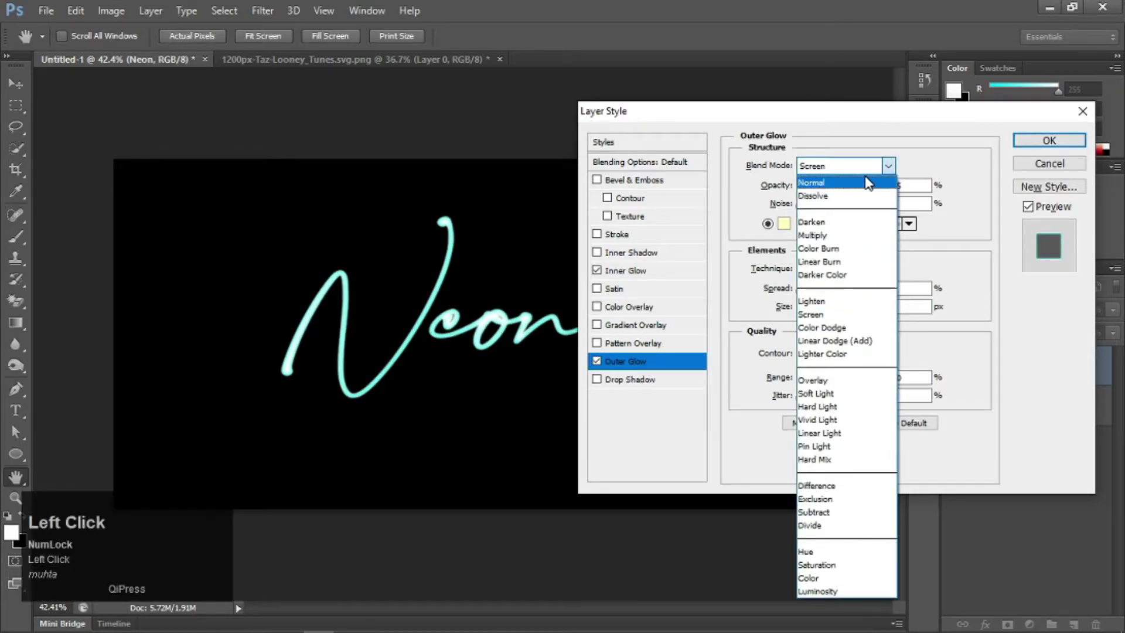
left_click(865, 180)
left_click_drag(861, 186, 918, 188)
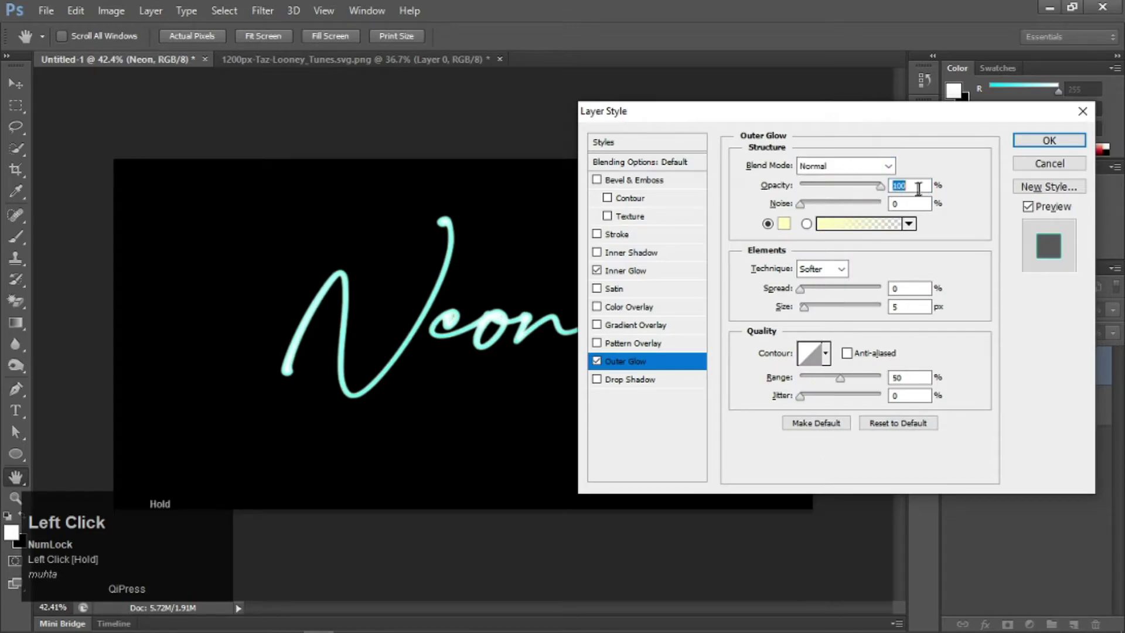
Set the Outer Glow colour to the copied turquoise hex code 00ffe4
left_click(783, 223)
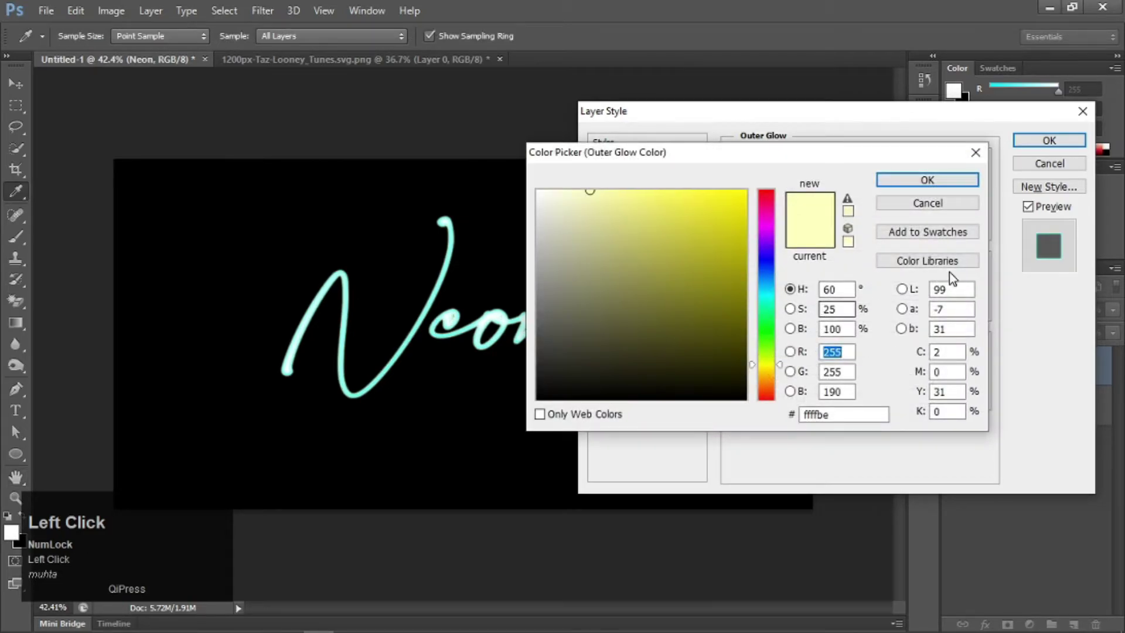
left_click(958, 205)
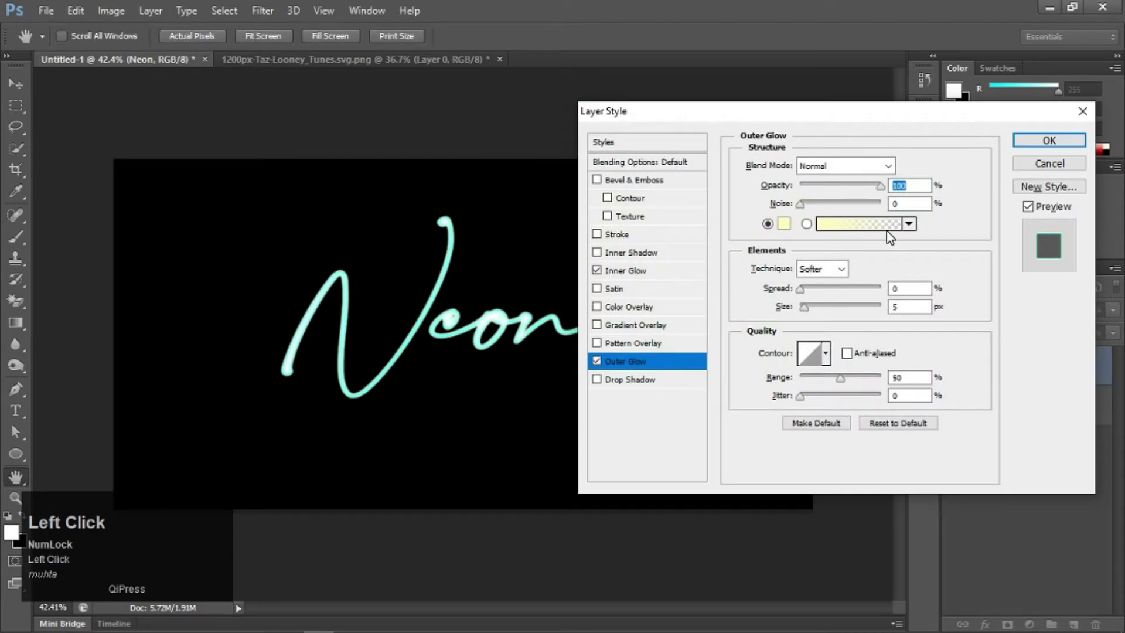
left_click(783, 226)
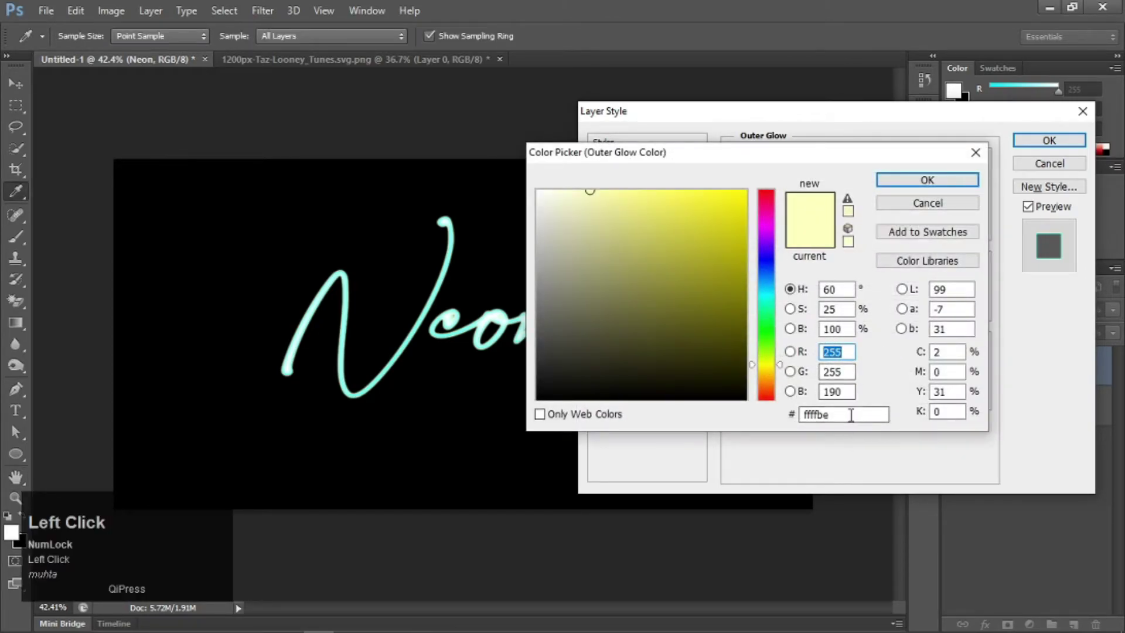
key("ctrl+v")
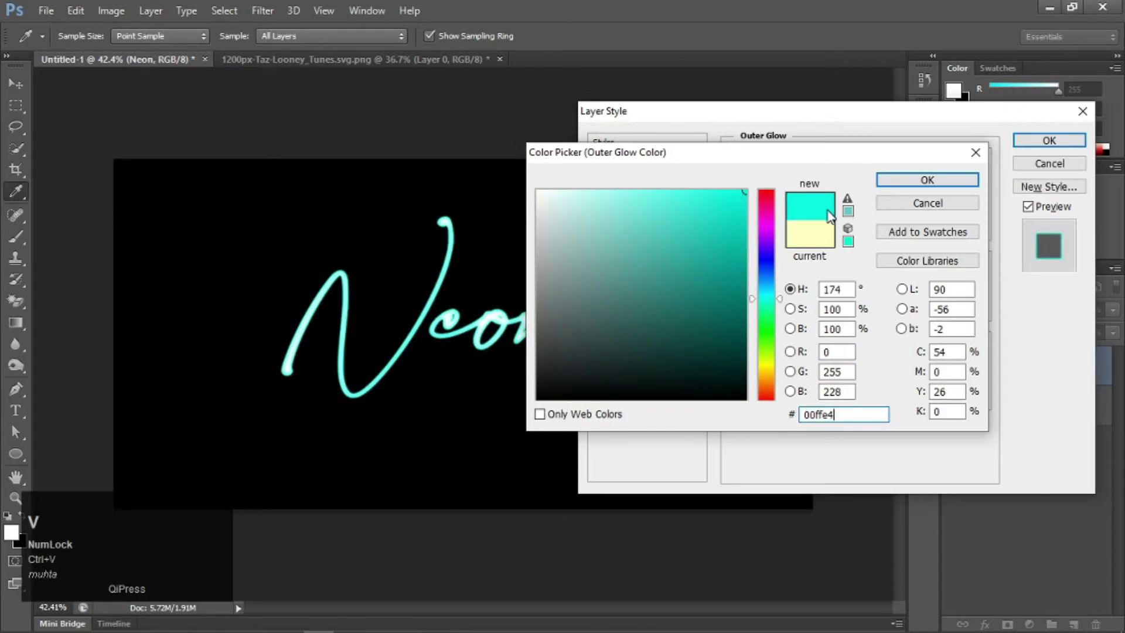
left_click(926, 179)
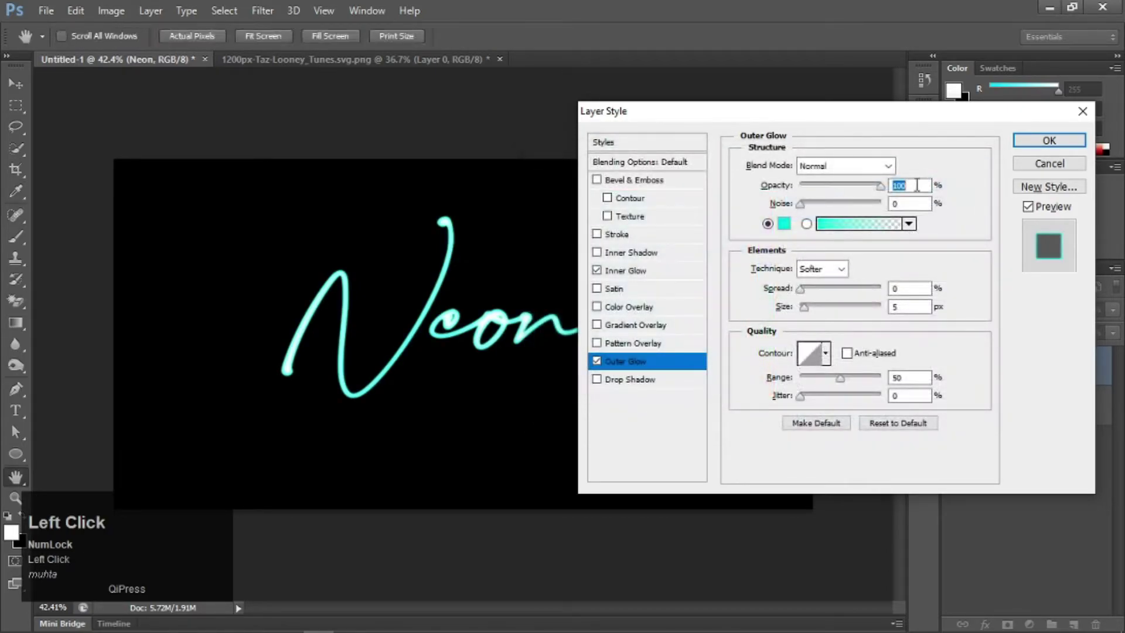
Raise the Outer Glow's size to 73 px and compare the Precise technique with Softer
left_click(842, 268)
left_click(845, 269)
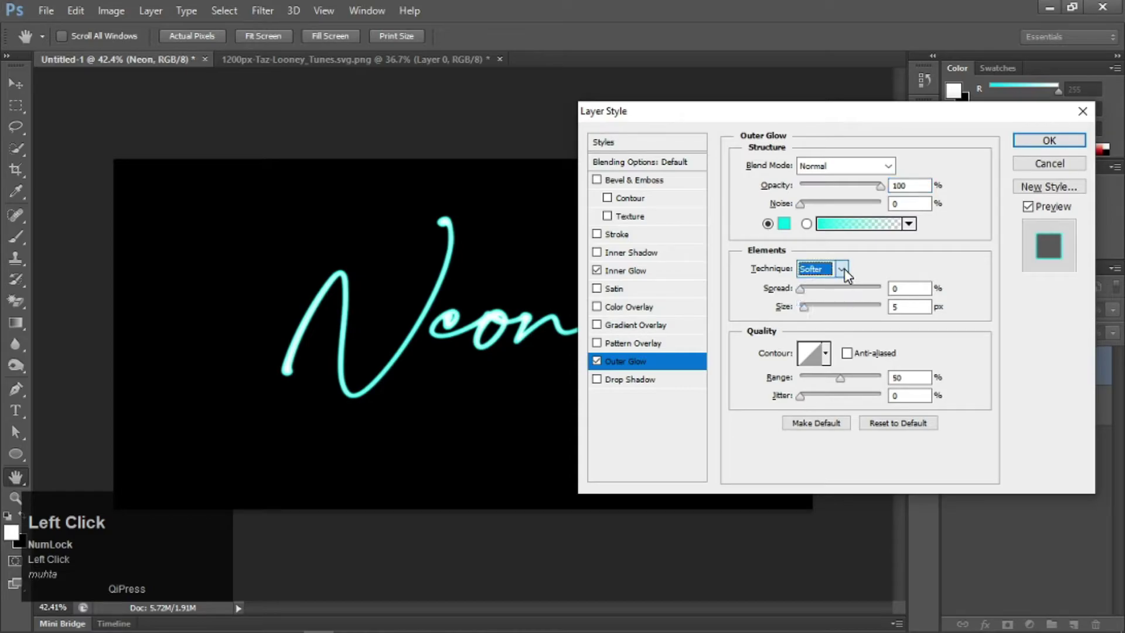
left_click_drag(804, 306, 829, 308)
left_click(832, 268)
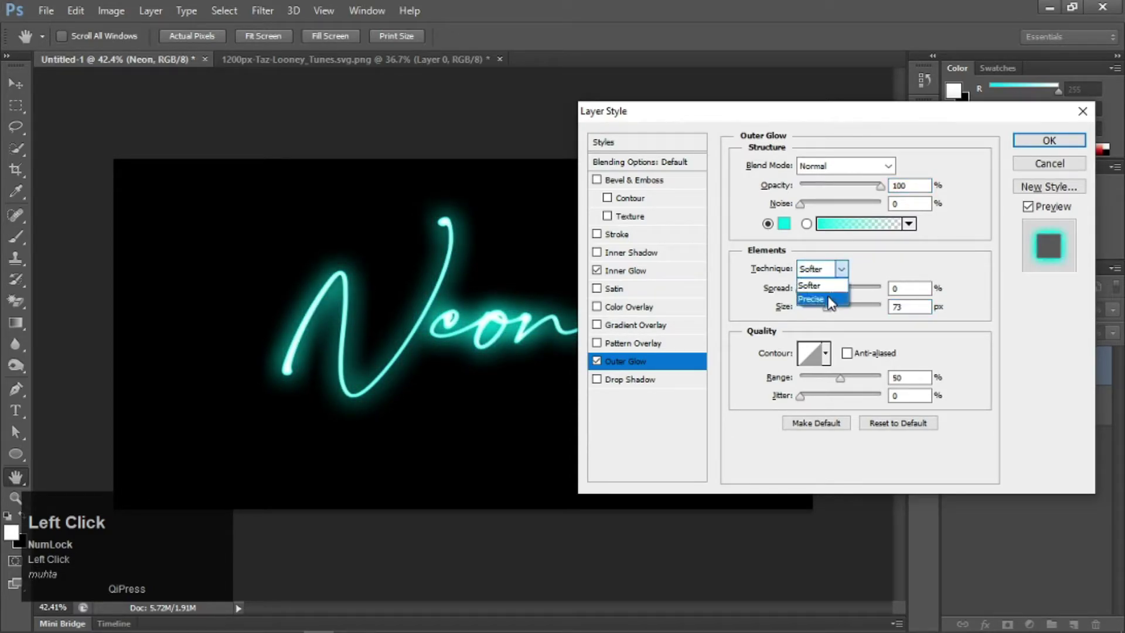
left_click(828, 298)
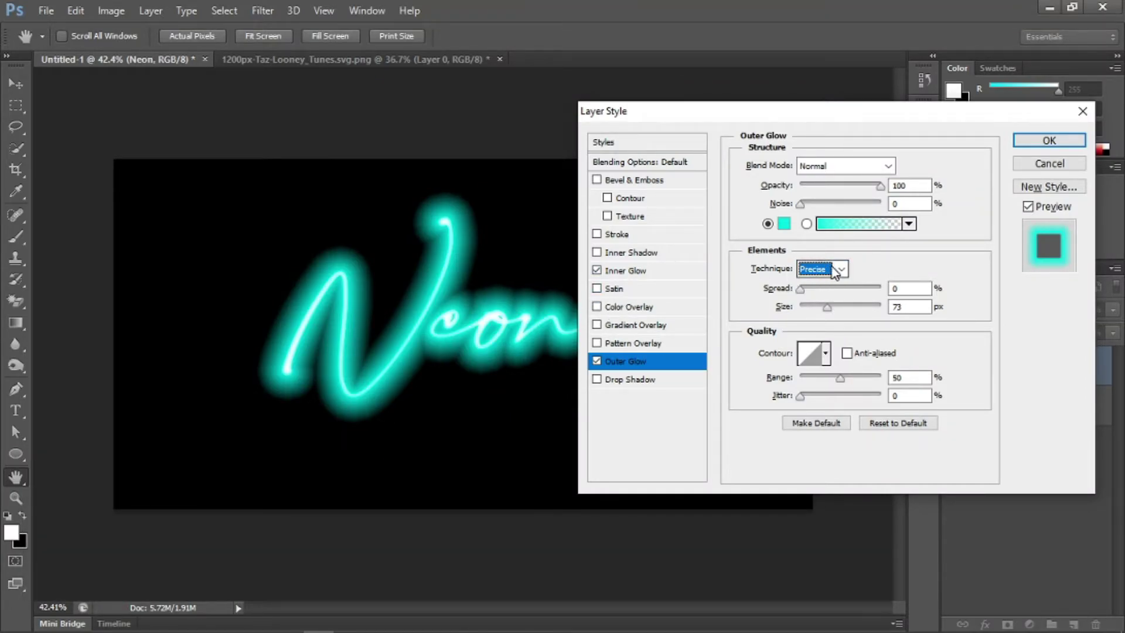
scroll(836, 273, "up", 1)
scroll(842, 272, "down", 1)
scroll(844, 273, "up", 1)
scroll(844, 273, "down", 1)
scroll(844, 272, "up", 1)
scroll(844, 272, "down", 1)
scroll(843, 272, "up", 1)
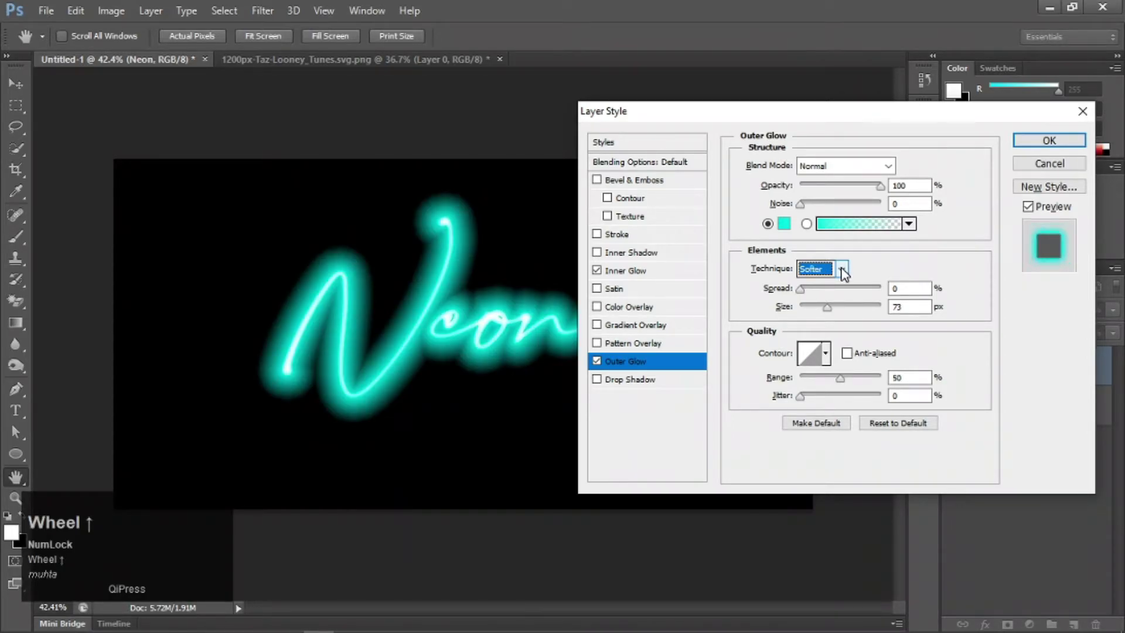
Adjust the Outer Glow to 14% spread, 111 px size and 63% range
left_click_drag(801, 290, 811, 290)
mouse_move(840, 377)
left_mouse_down()
mouse_move(812, 384)
mouse_move(838, 384)
left_mouse_up()
left_click_drag(827, 307, 805, 290)
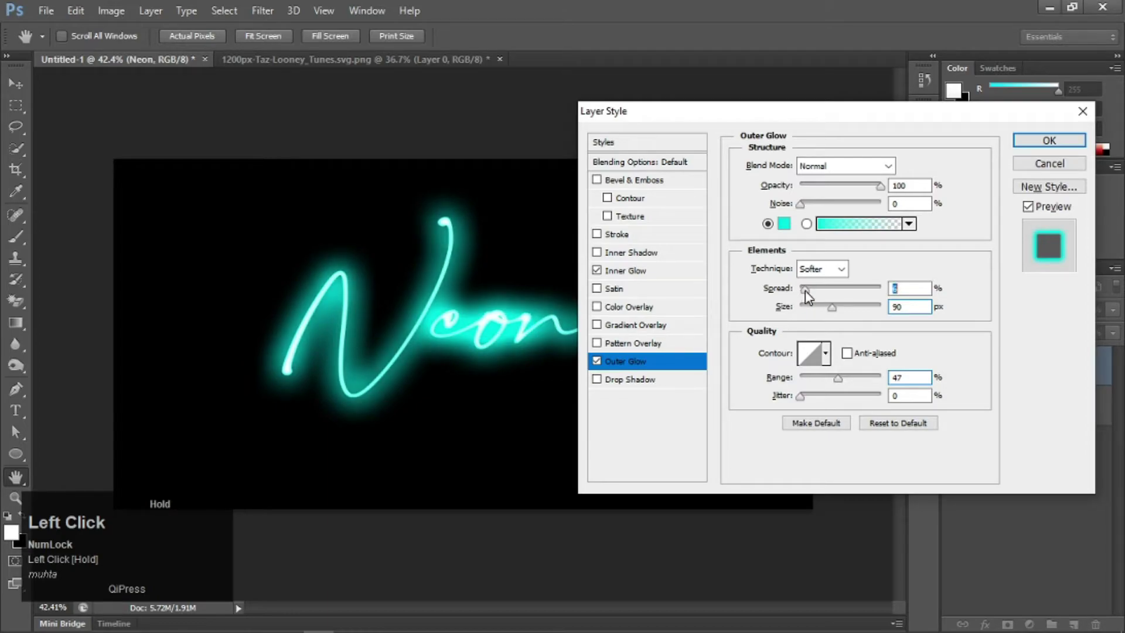
mouse_move(838, 379)
left_mouse_down()
mouse_move(848, 377)
mouse_move(821, 382)
mouse_move(852, 377)
mouse_move(841, 381)
left_mouse_up()
left_click_drag(828, 312, 813, 290)
mouse_move(839, 375)
left_mouse_down()
mouse_move(828, 376)
mouse_move(860, 382)
mouse_move(850, 376)
left_mouse_up()
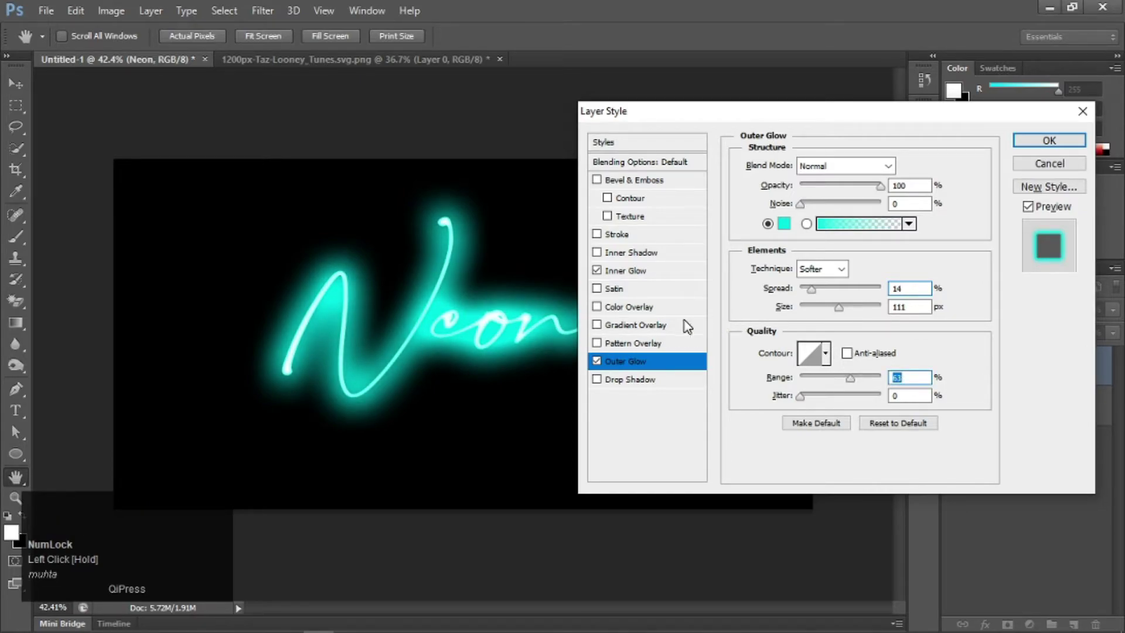
Try the Precise technique on the Outer Glow, return it to Softer, and apply the layer style
left_click(840, 269)
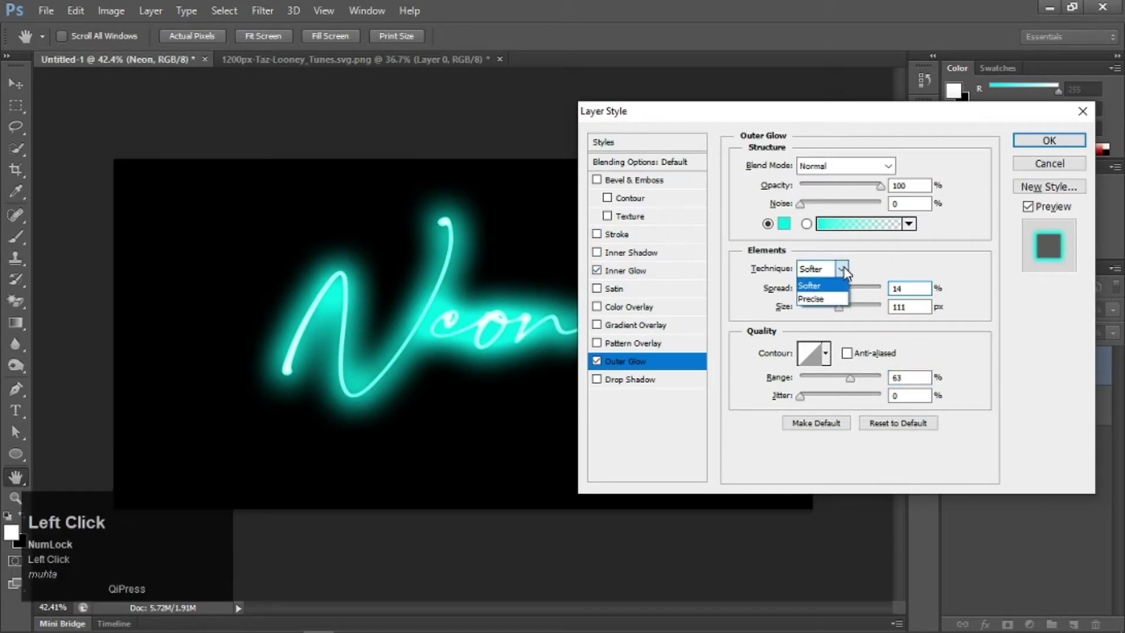
left_click(838, 295)
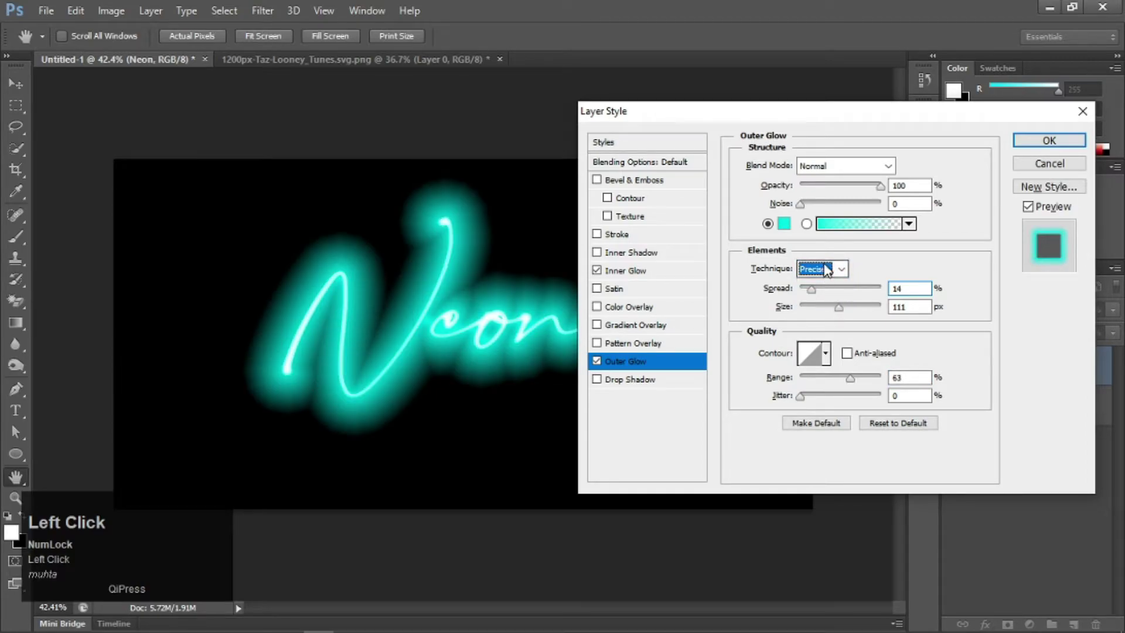
scroll(837, 275, "up", 1)
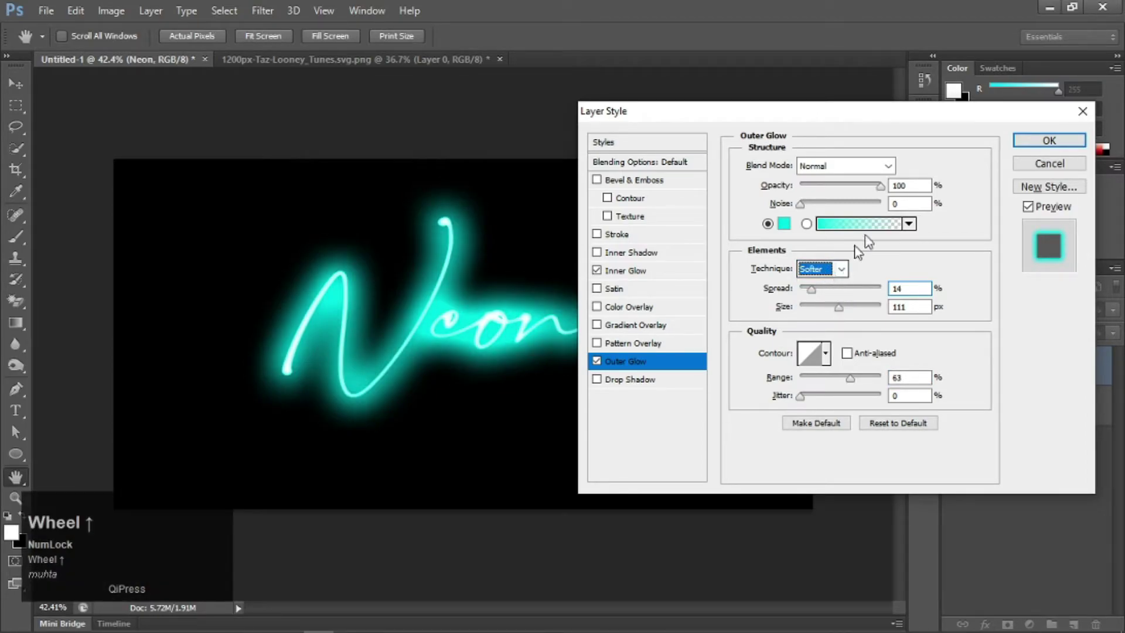
left_click(1063, 141)
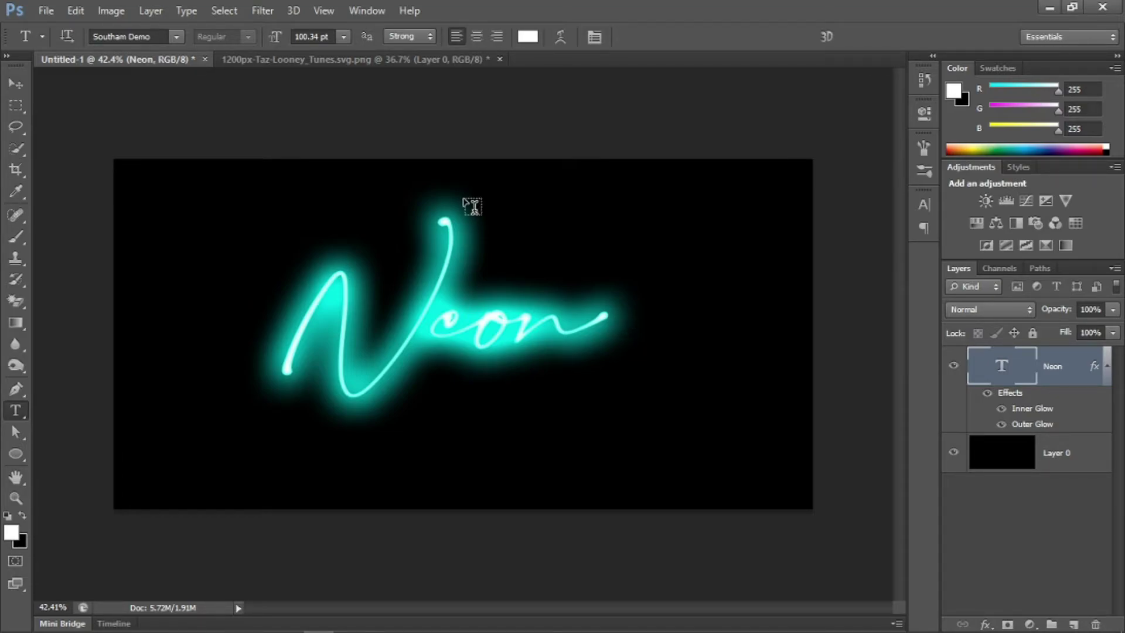
Place the dark brick wall image AdobeStock_134115811 from the new downloads folder into the neon document
left_click(51, 17)
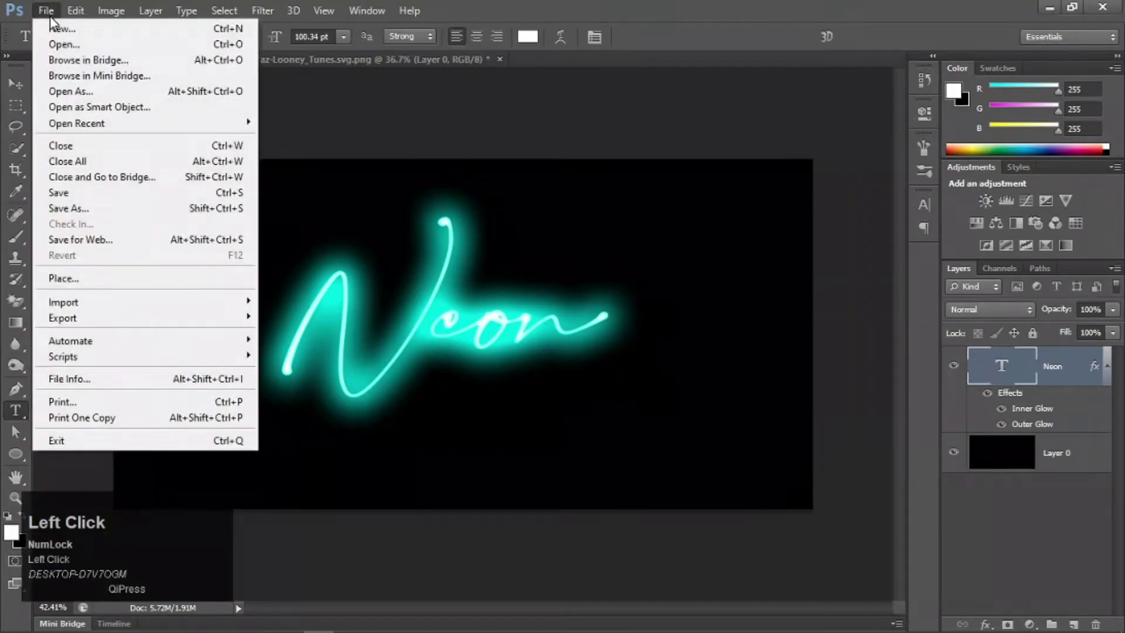
left_click(80, 279)
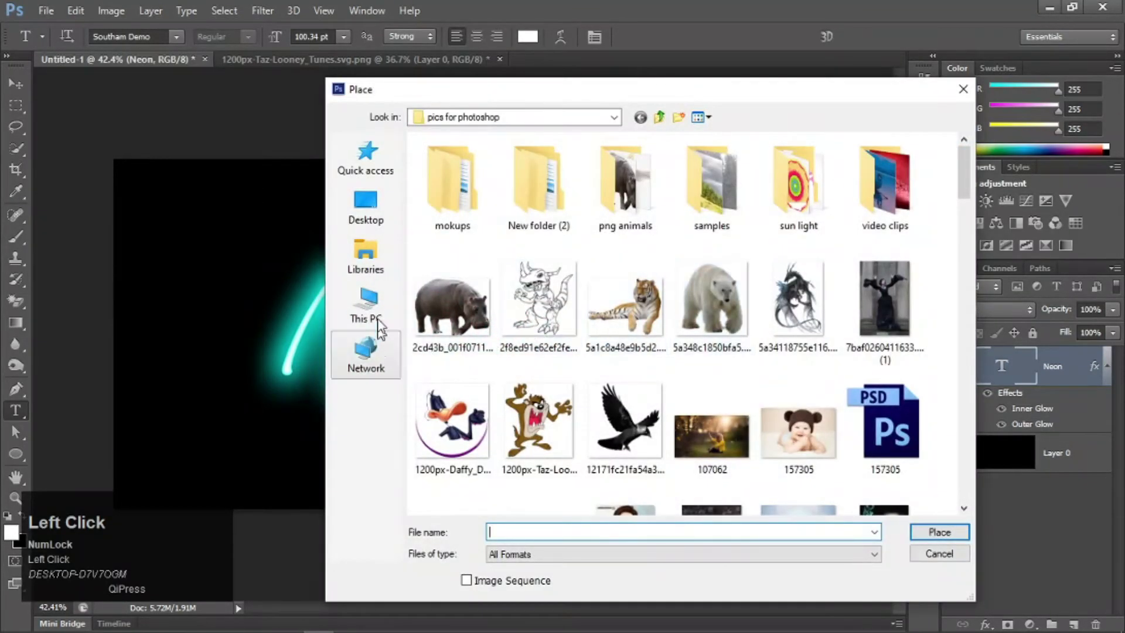
left_click(381, 304)
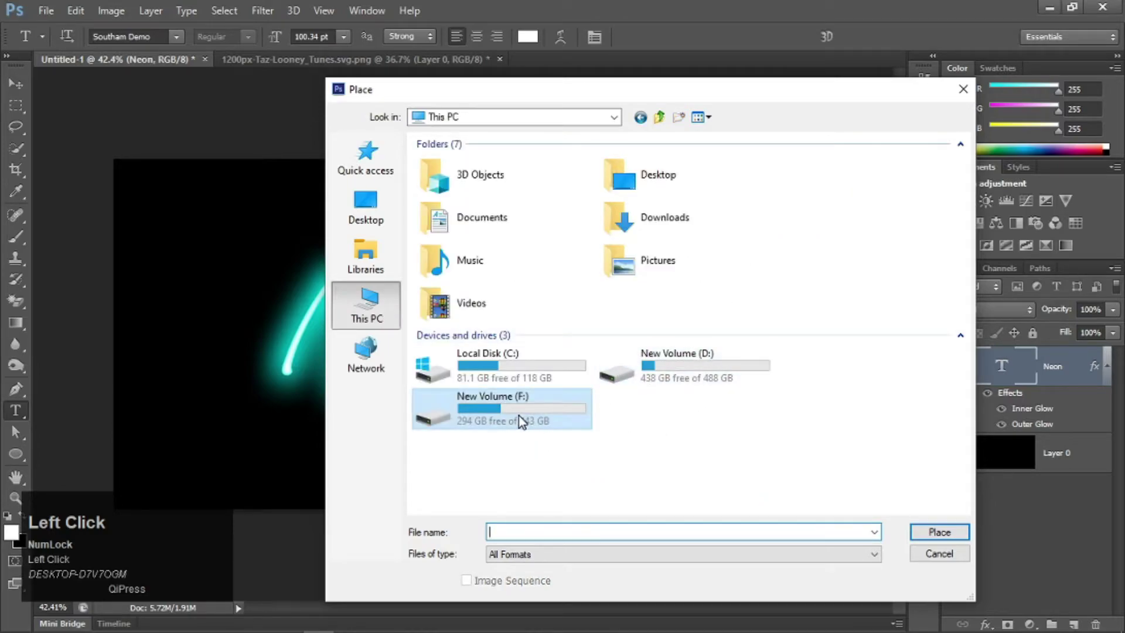
double_click(517, 418)
double_click(619, 168)
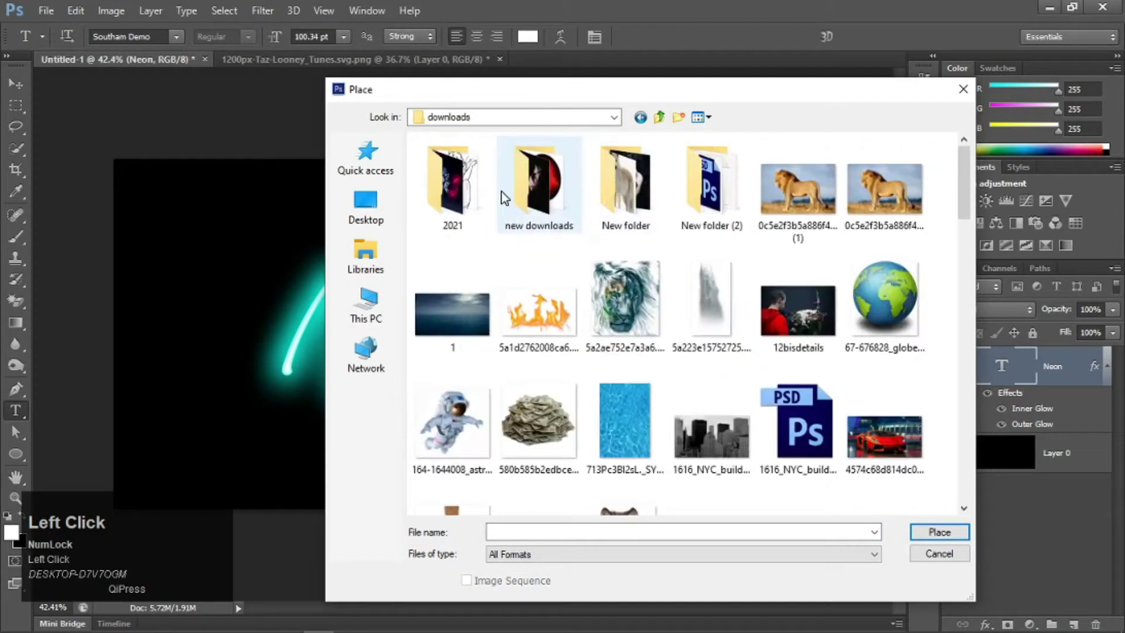
double_click(534, 187)
scroll(795, 245, "down", 8)
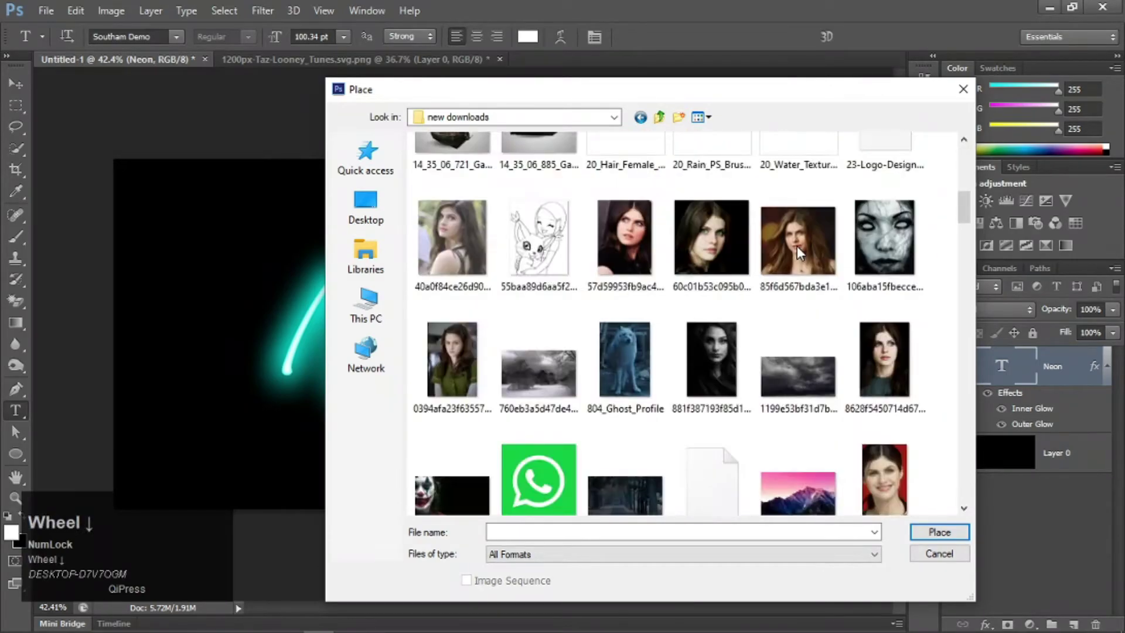
left_click(735, 370)
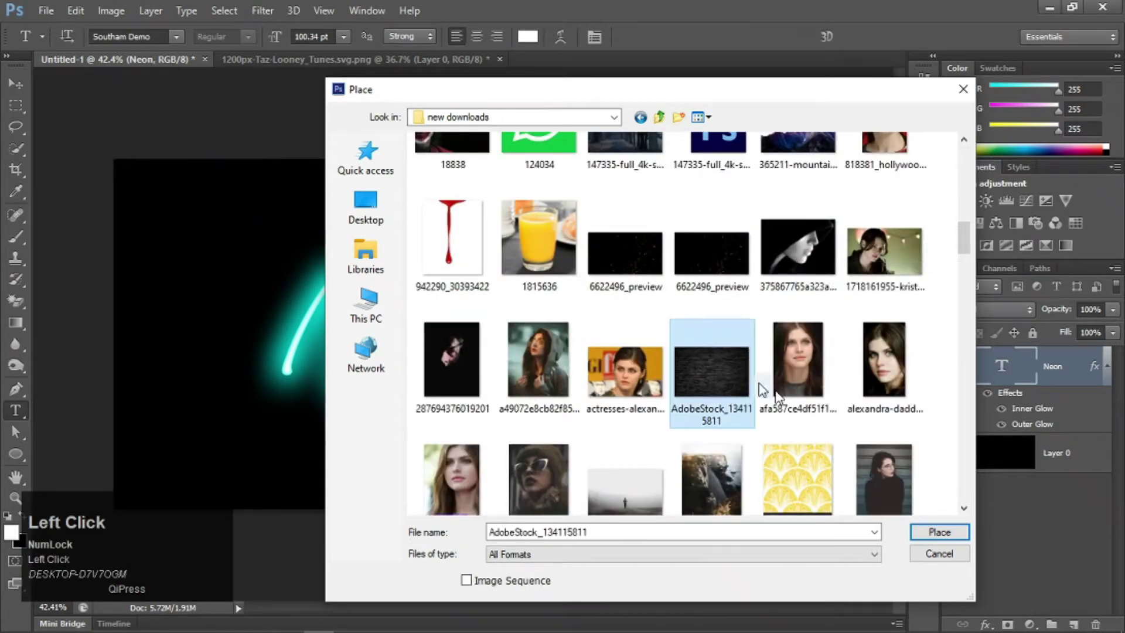
left_click(957, 537)
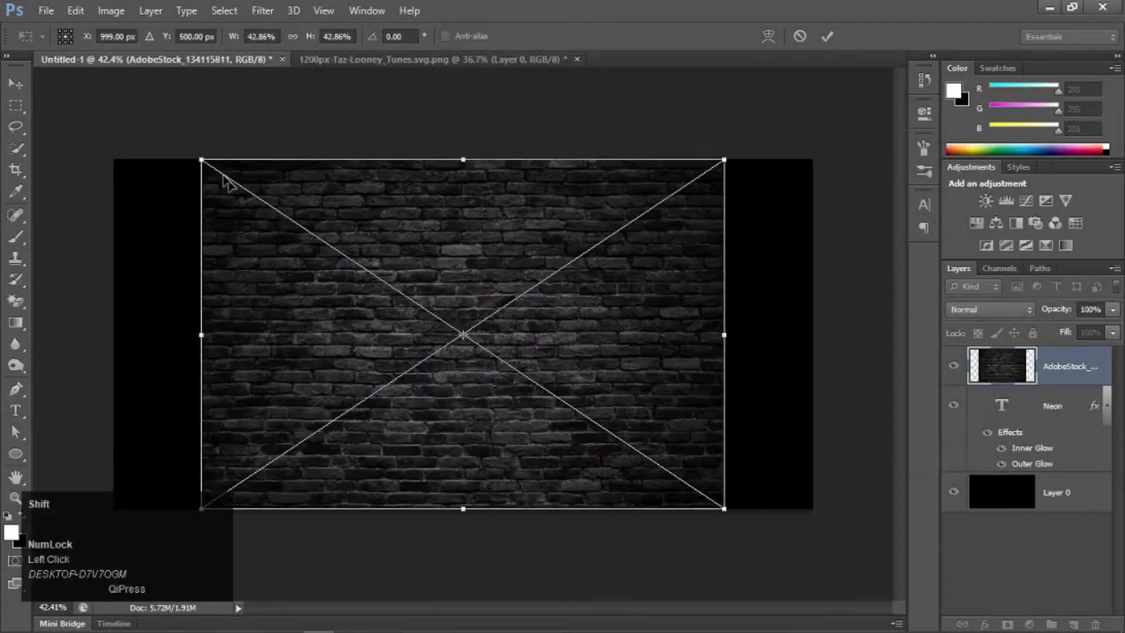
Enlarge the placed brick wall to about 61% so it covers the canvas, and move its layer below the Neon text
left_click_drag(202, 160, 66, 100)
left_click_drag(724, 509, 853, 552)
left_click_drag(751, 353, 752, 348)
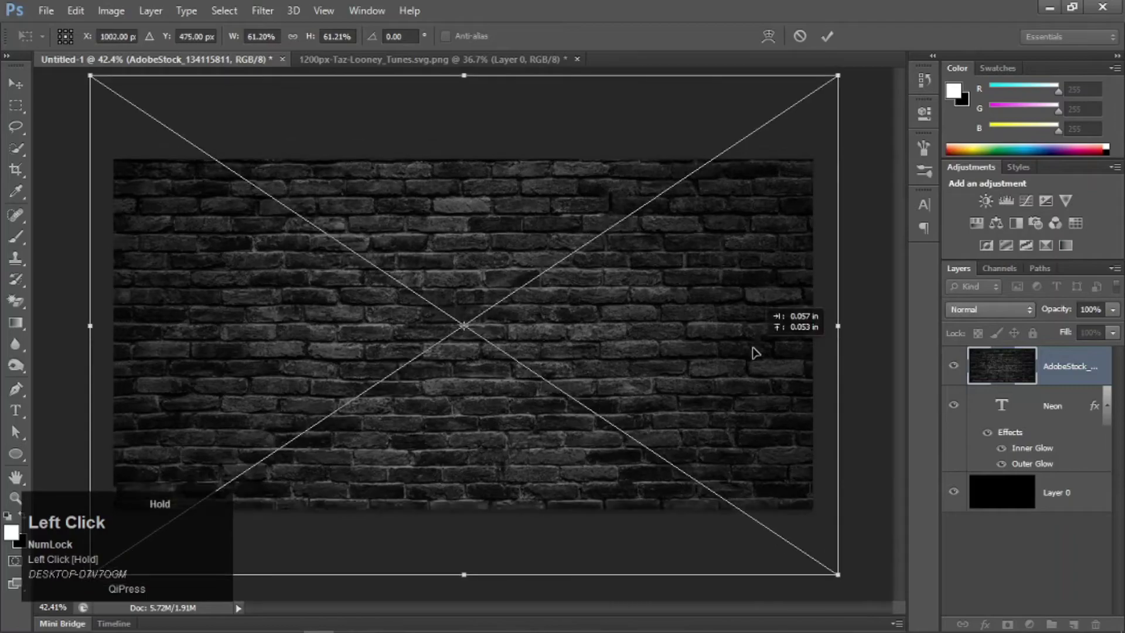
left_click(827, 34)
left_click_drag(1064, 367, 1068, 471)
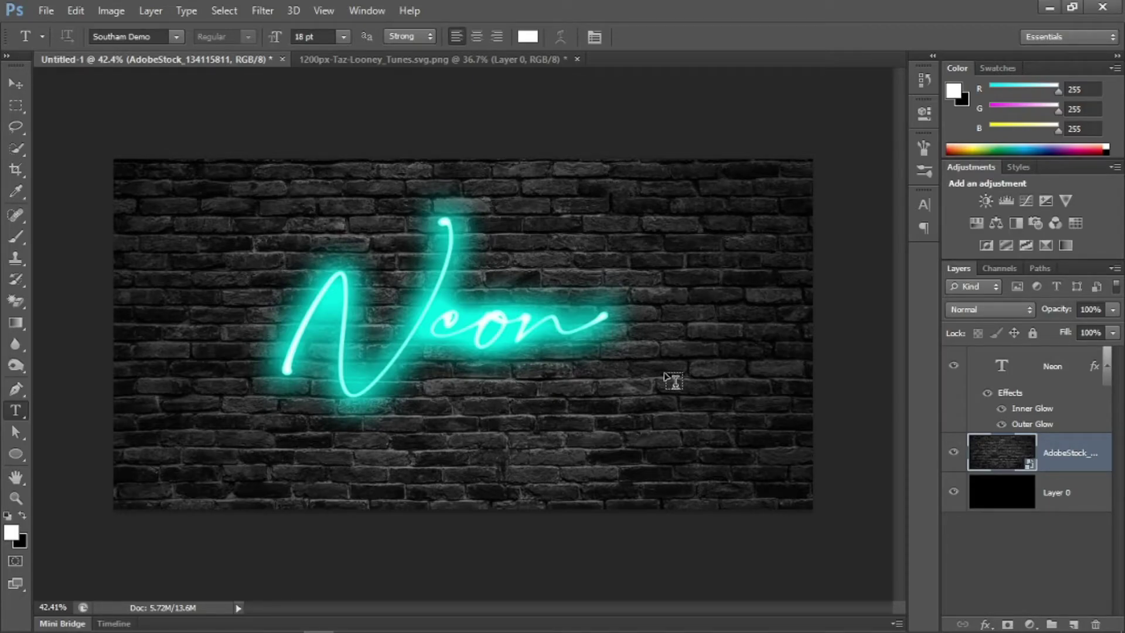
Add a new layer directly above the brick wall and ready the Gradient tool with the cyan-to-transparent gradient
left_click(1037, 398)
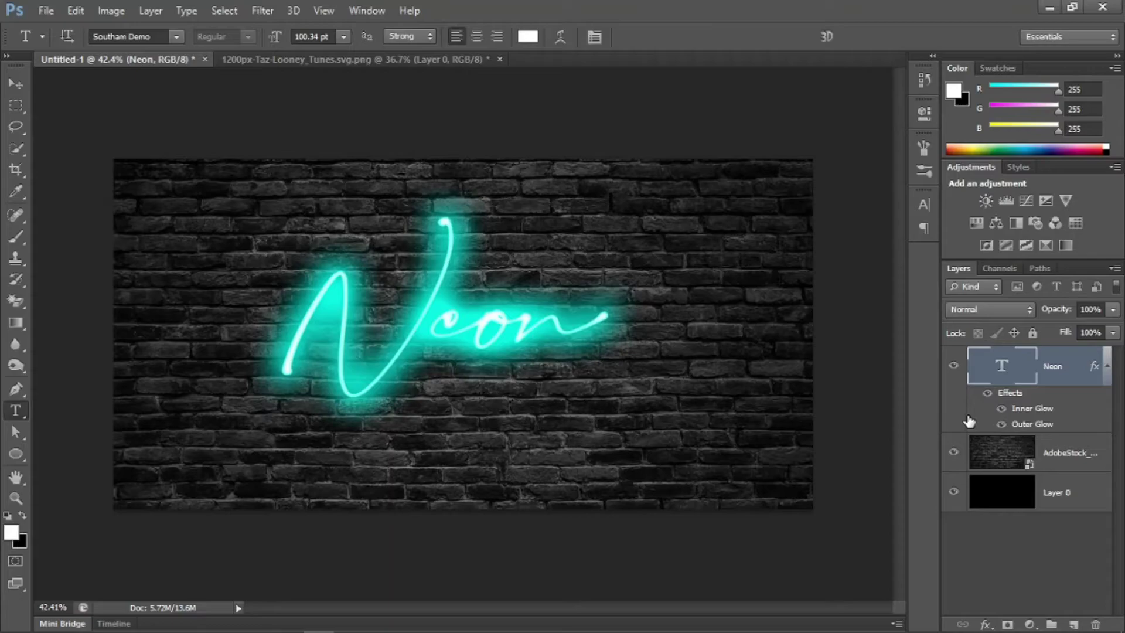
left_click(1089, 468)
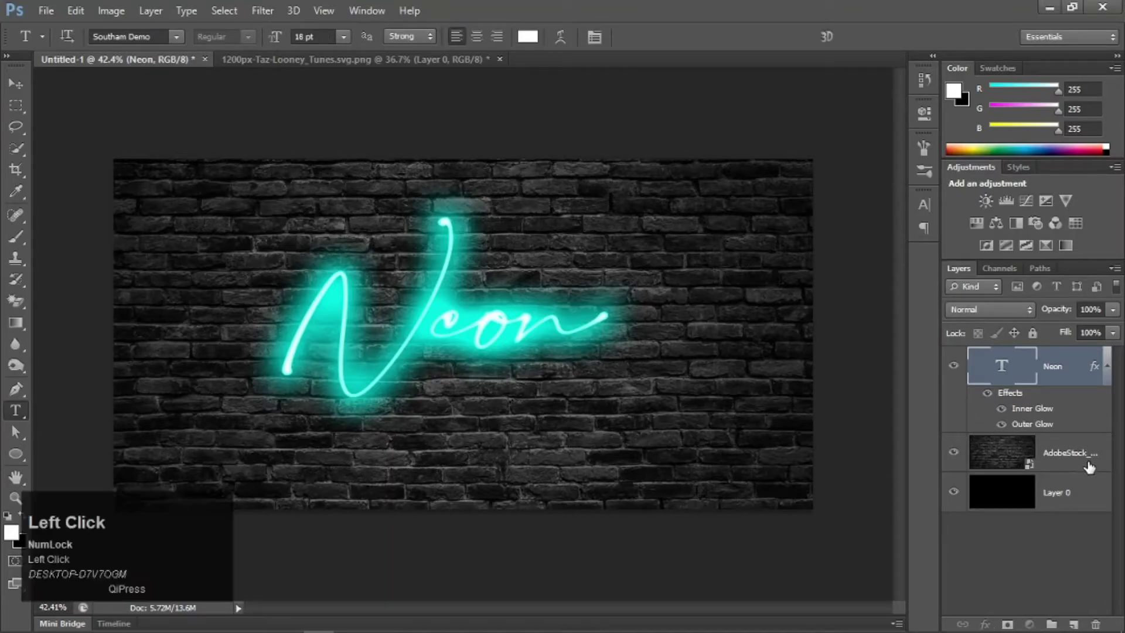
left_click(1074, 623)
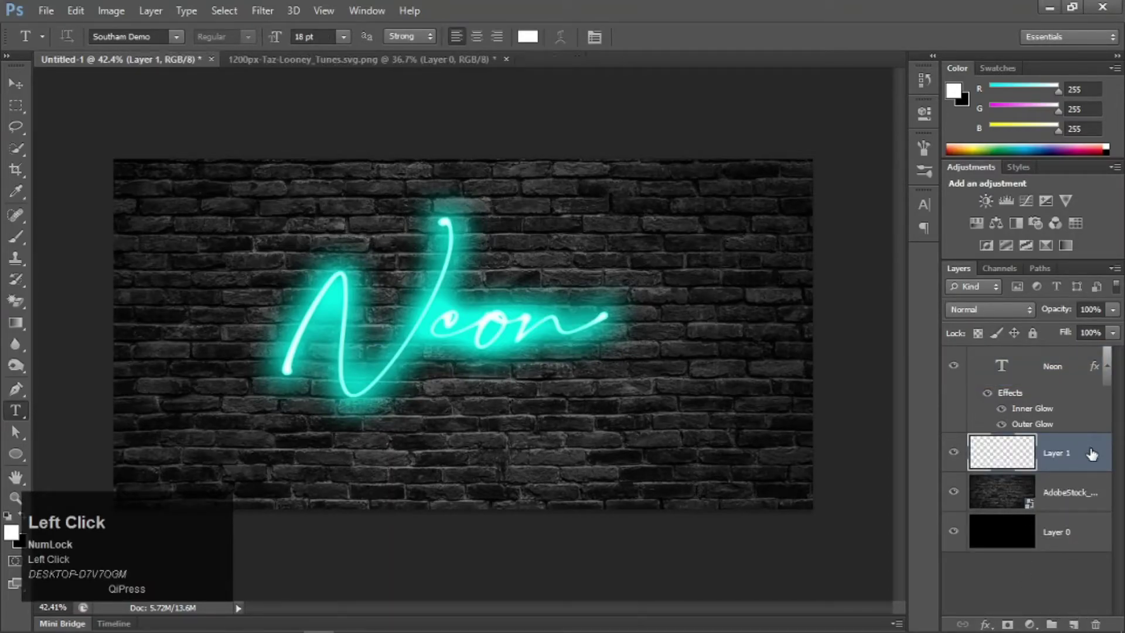
left_click(16, 325)
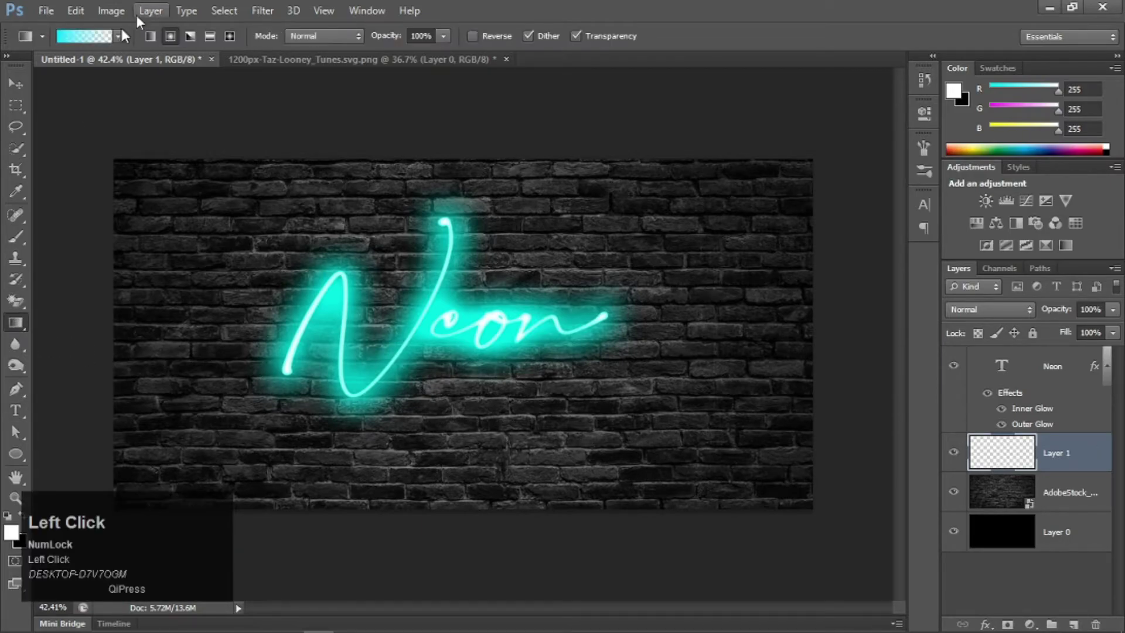
left_click(87, 36)
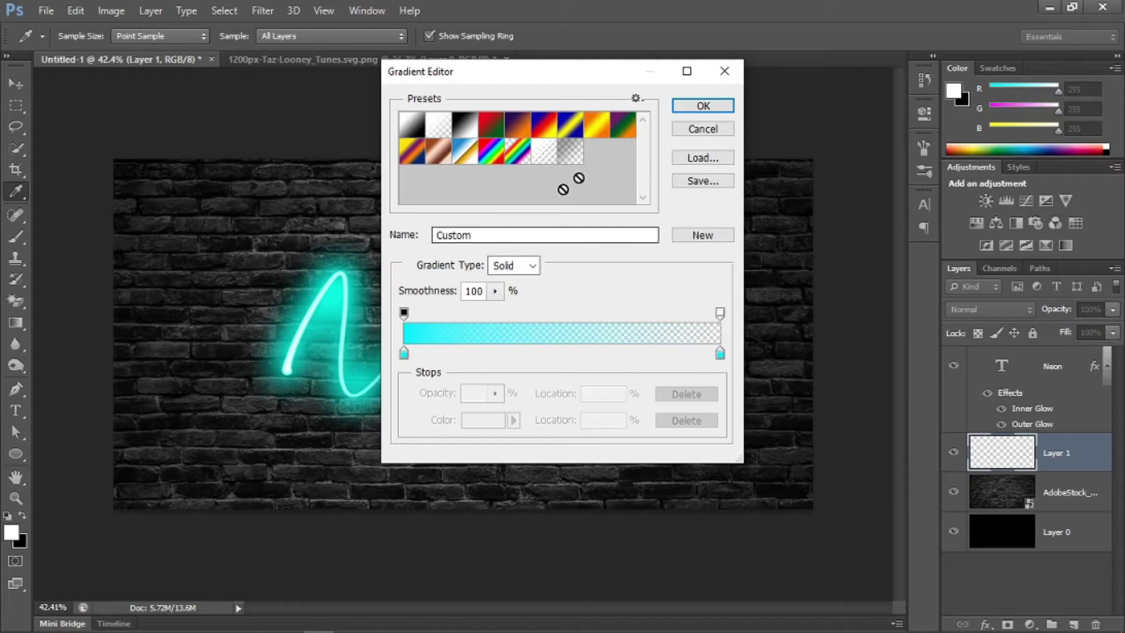
left_click(707, 107)
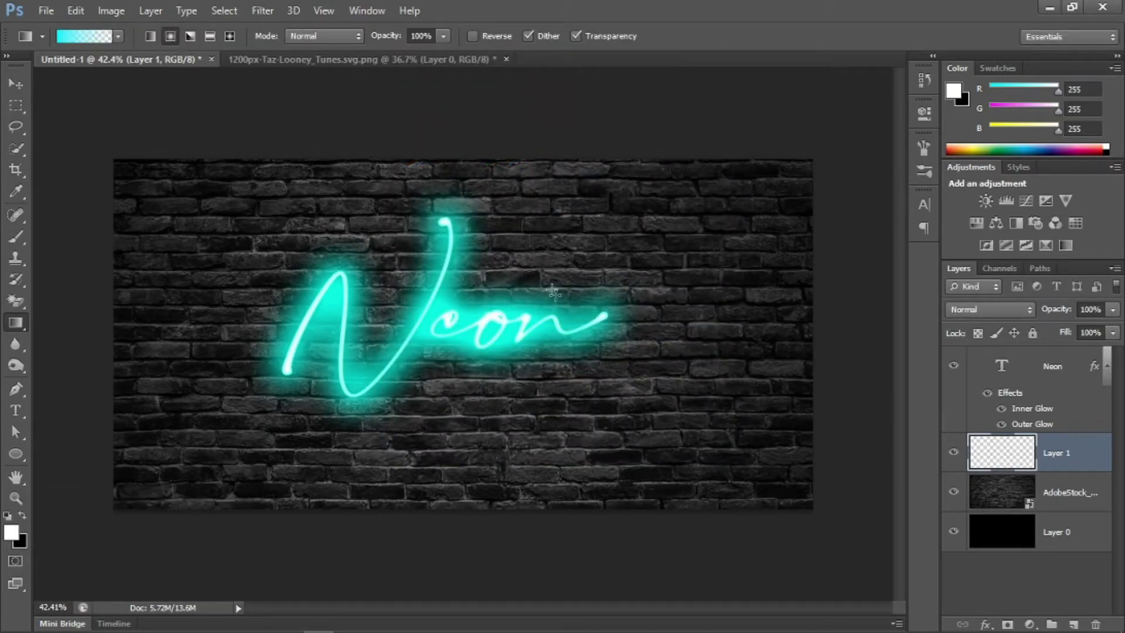
Build the wall glow with overlapping radial cyan gradients behind both ends and the middle of the Neon text, undoing the oversized first one
left_click_drag(518, 331, 841, 213)
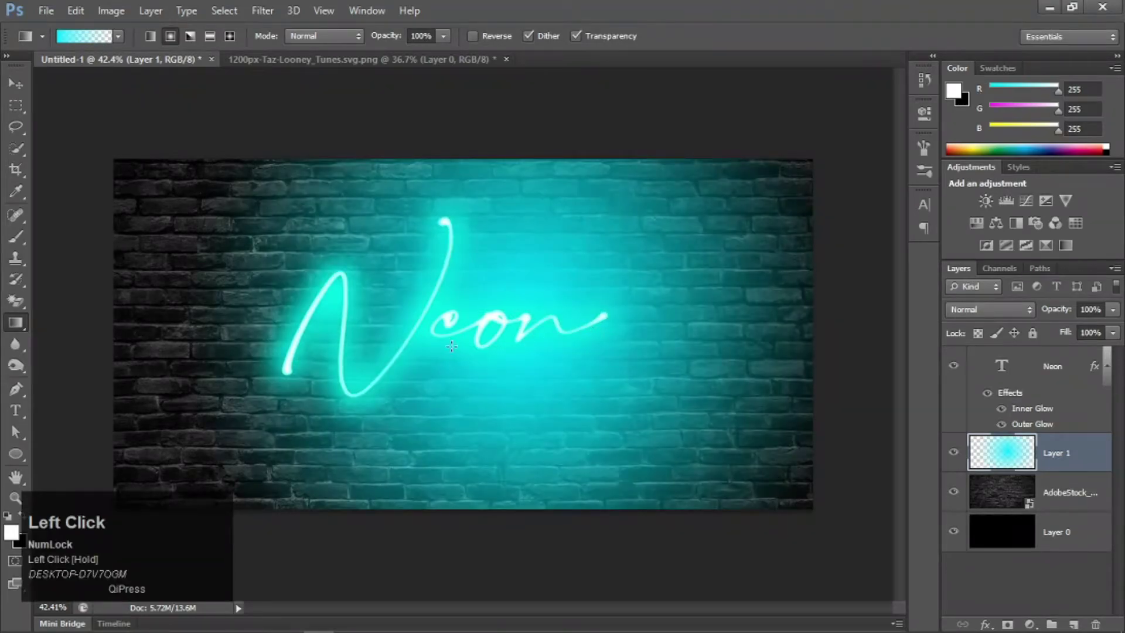
key("ctrl+z")
left_click_drag(543, 306, 691, 228)
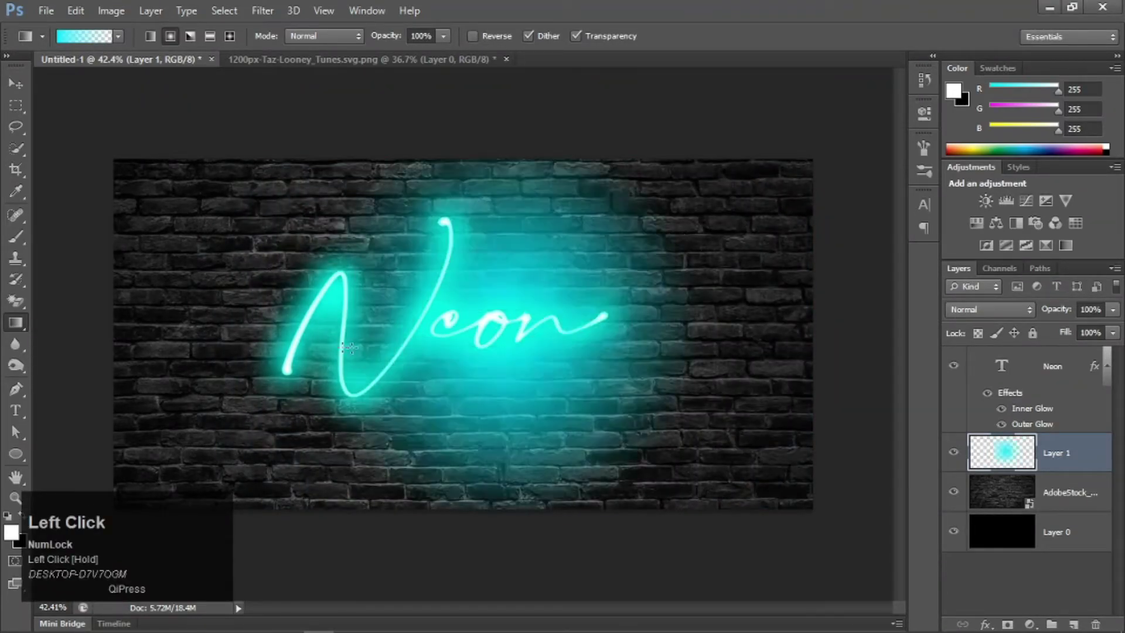
left_click_drag(311, 349, 168, 449)
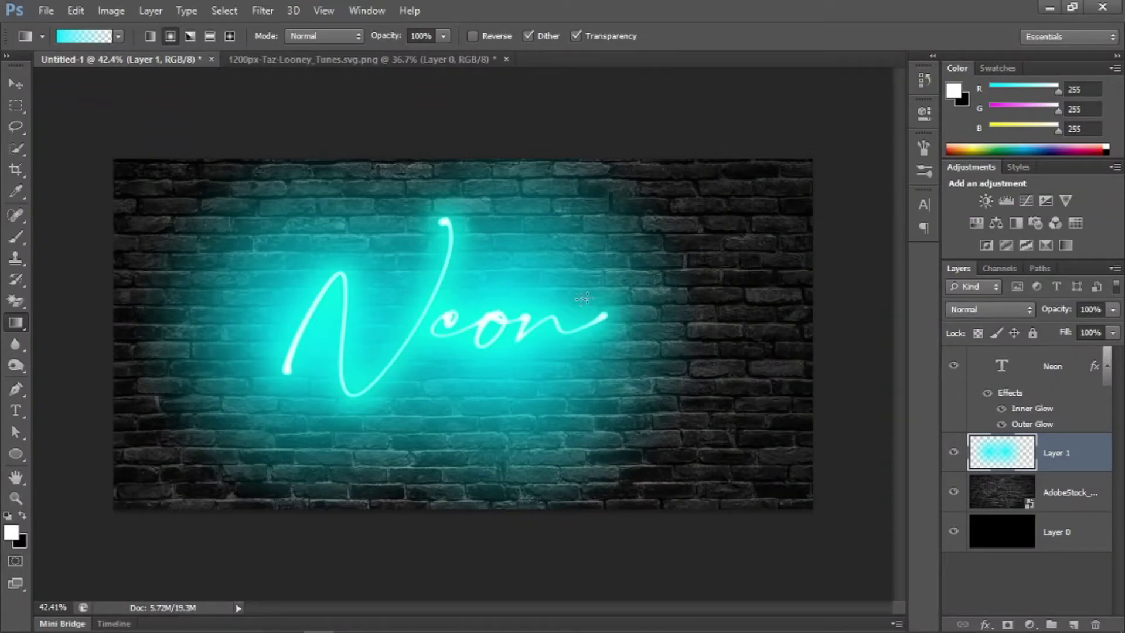
left_click_drag(610, 315, 692, 313)
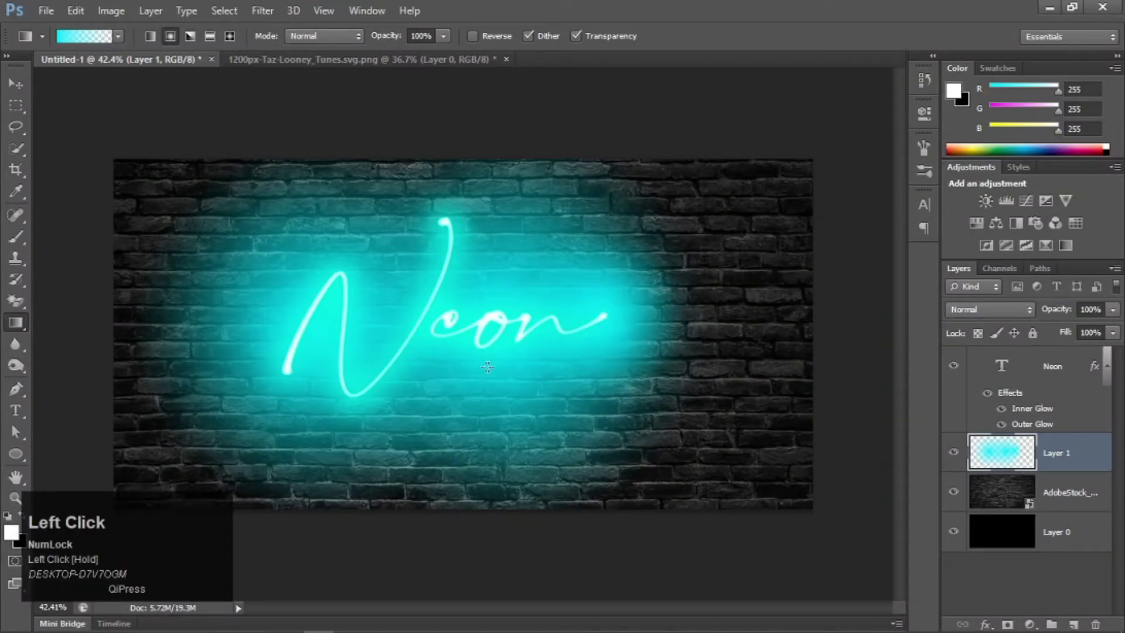
Compare blend modes from Darken onward on the cyan glow layer and settle on Overlay
left_click(995, 311)
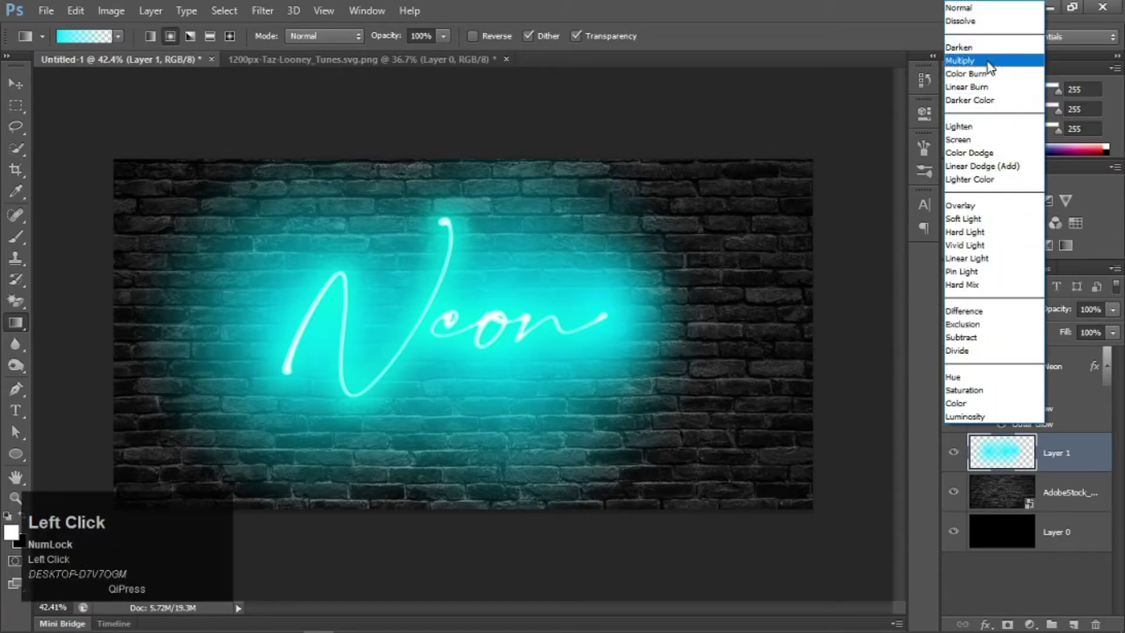
left_click(982, 48)
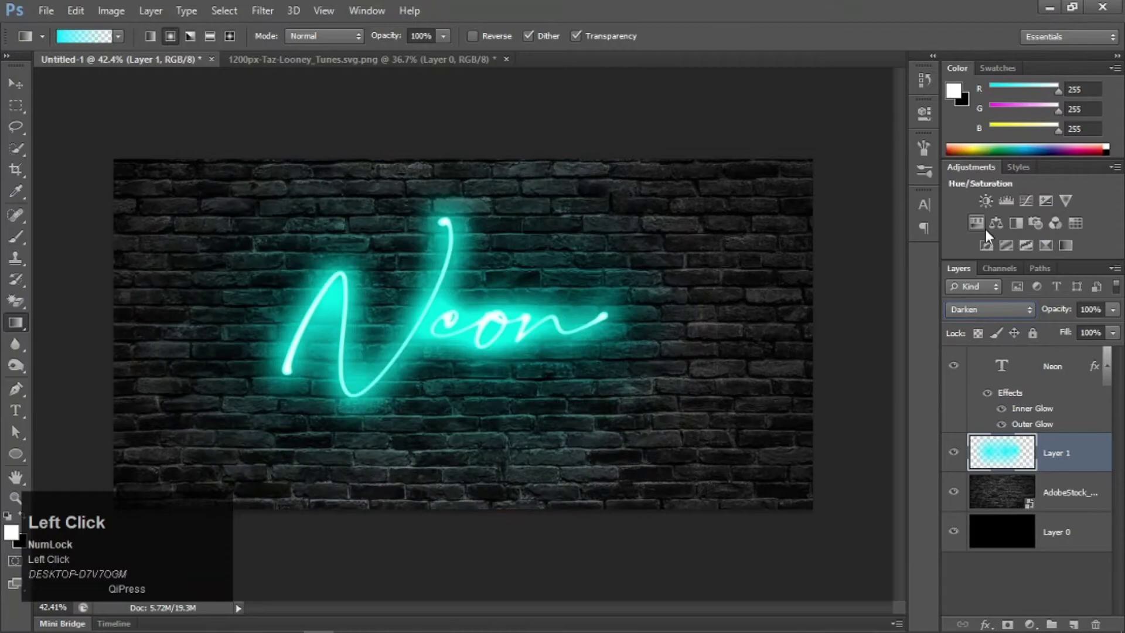
scroll(986, 315, "down", 1)
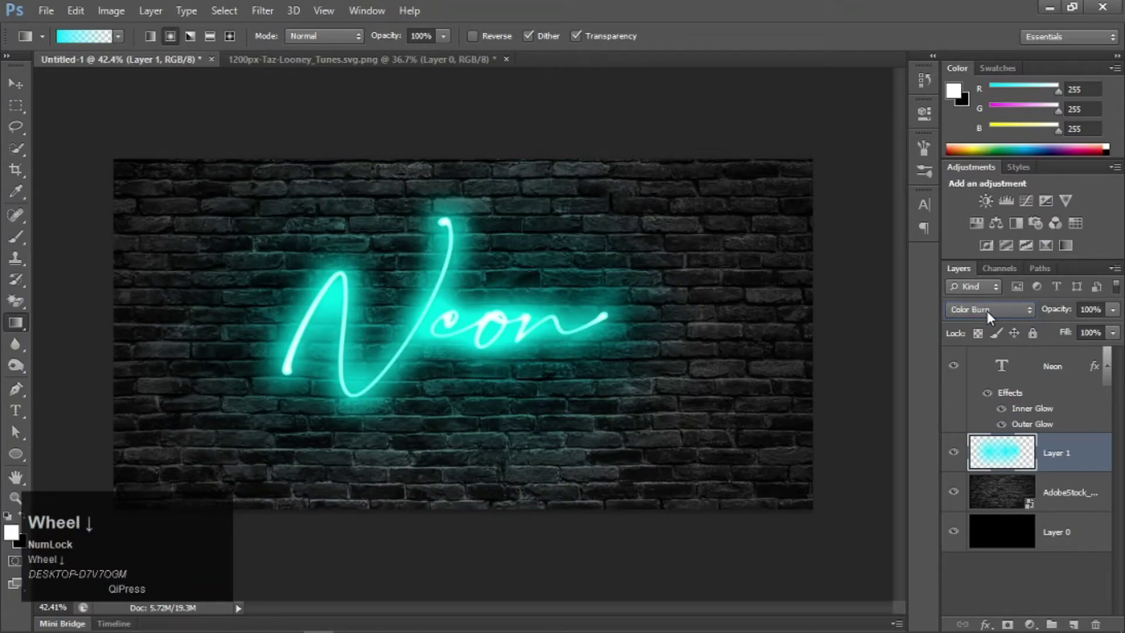
scroll(987, 310, "down", 2)
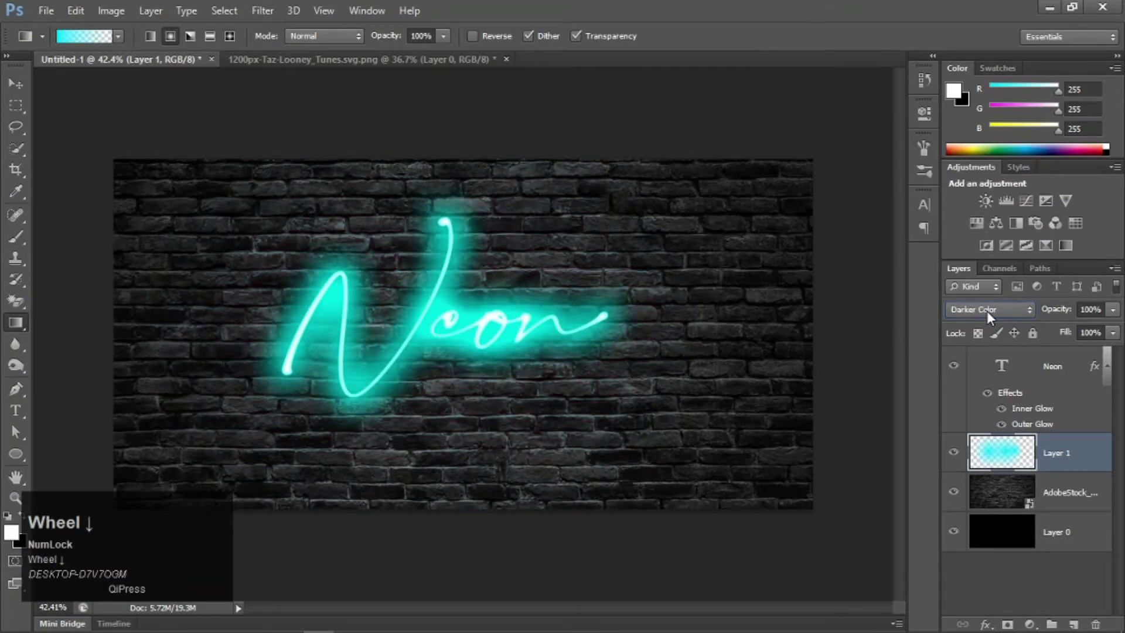
scroll(986, 311, "down", 4)
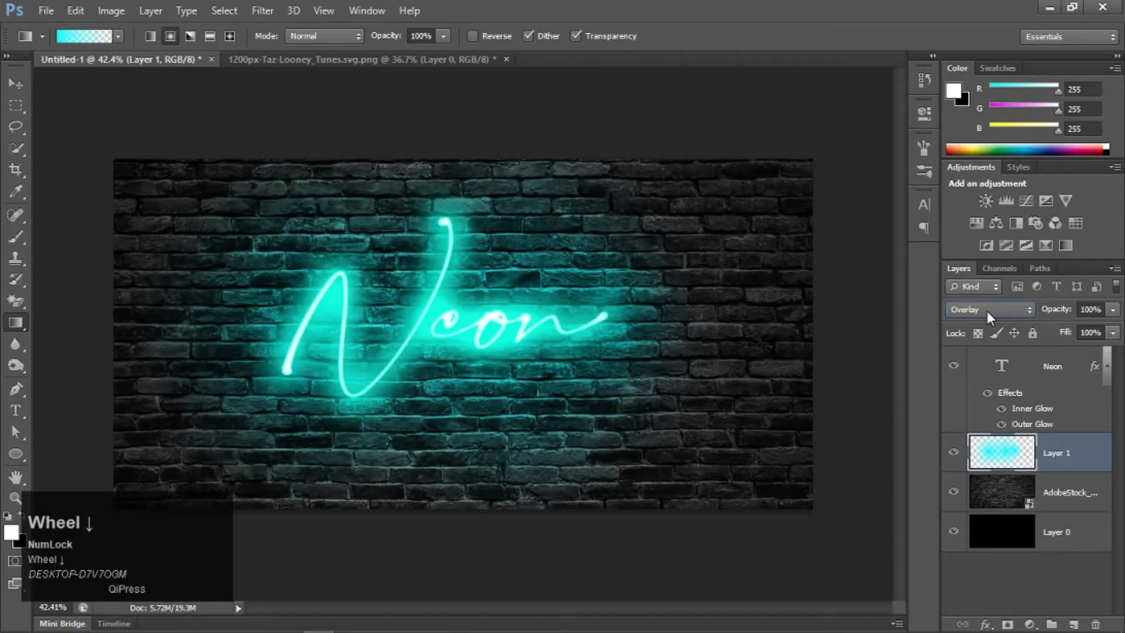
scroll(986, 310, "down", 1)
scroll(986, 310, "up", 1)
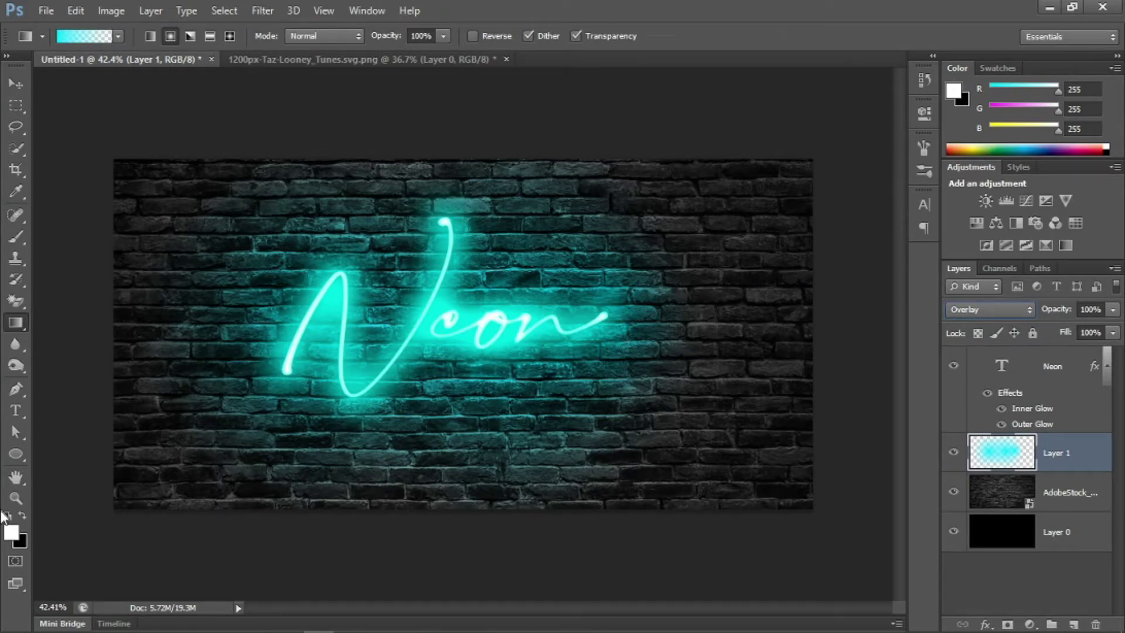
left_click(16, 389)
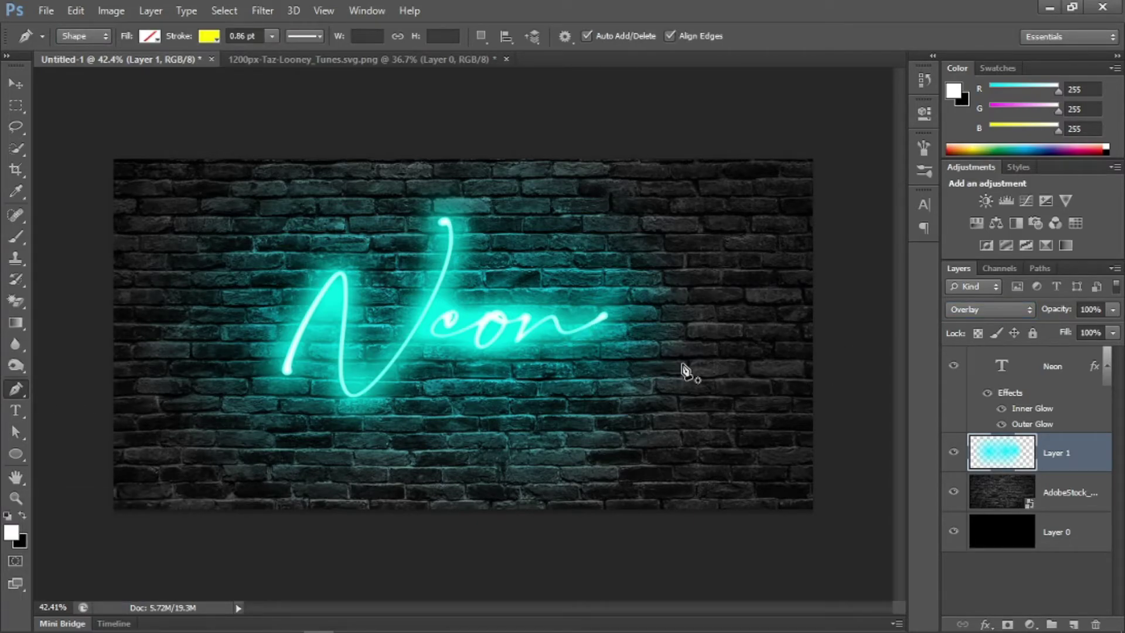
scroll(820, 405, "up", 2)
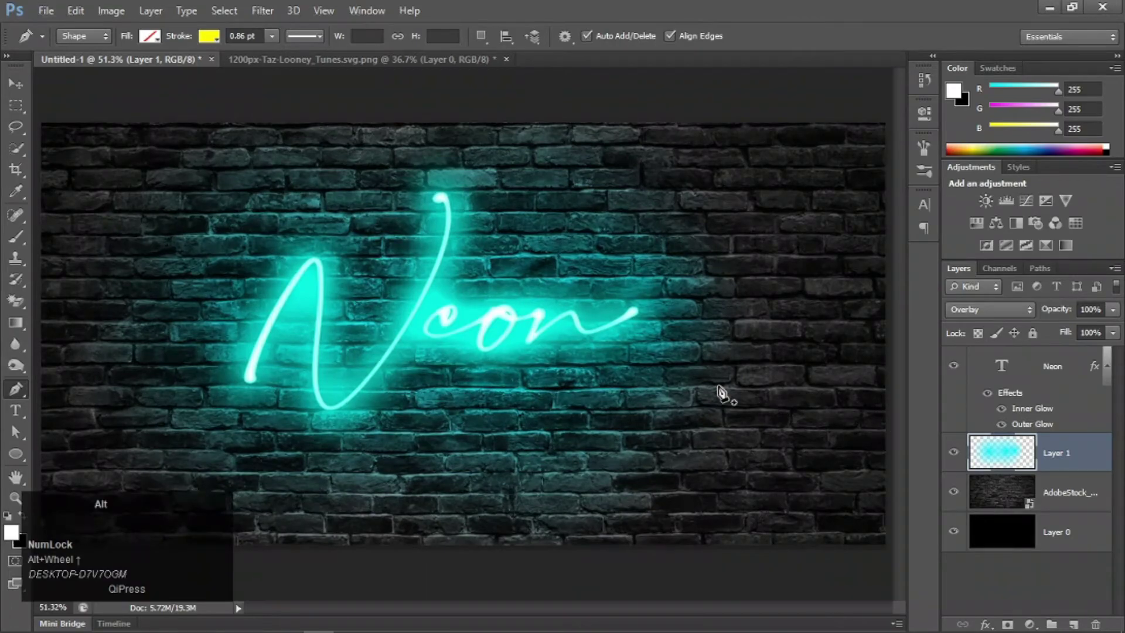
key("space")
left_click_drag(632, 347, 527, 306)
scroll(582, 336, "down", 1)
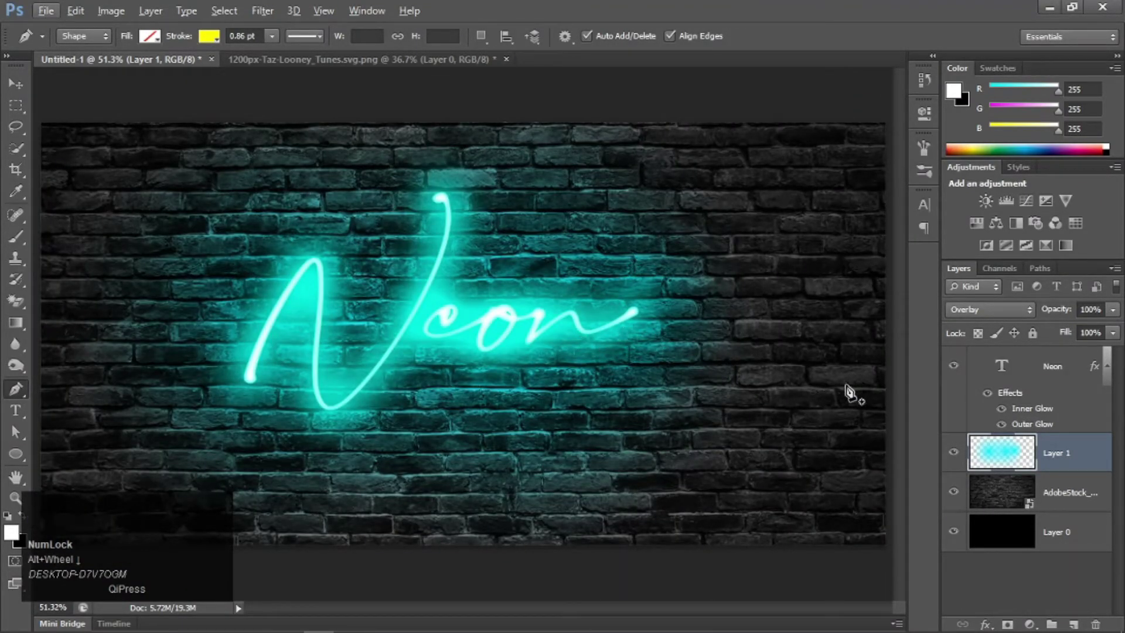
left_click(1058, 386)
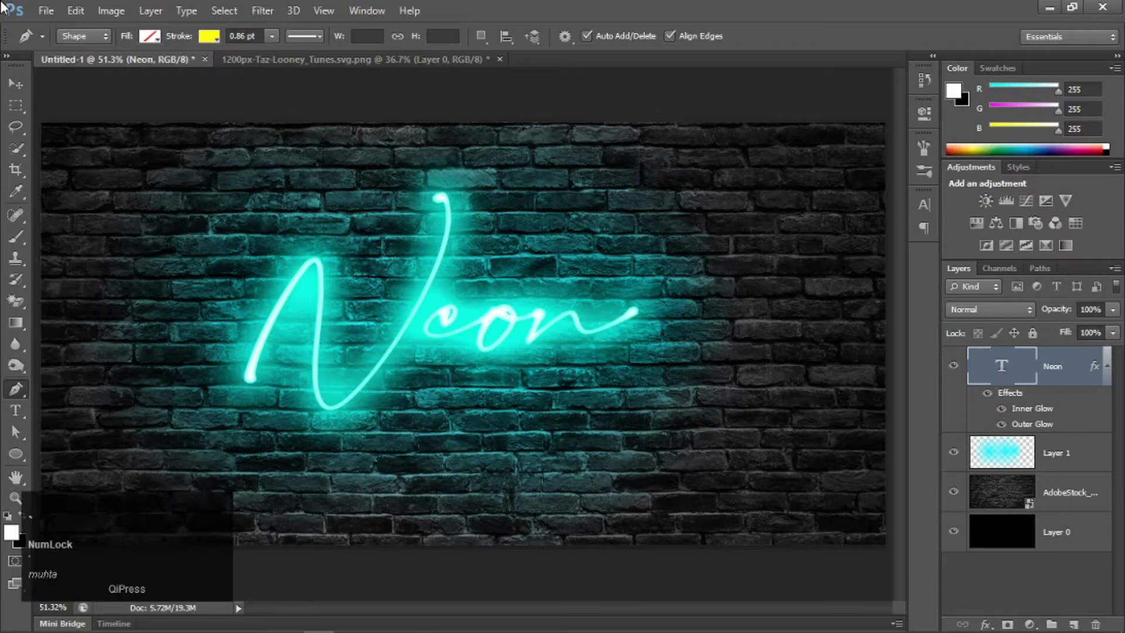
key("F5")
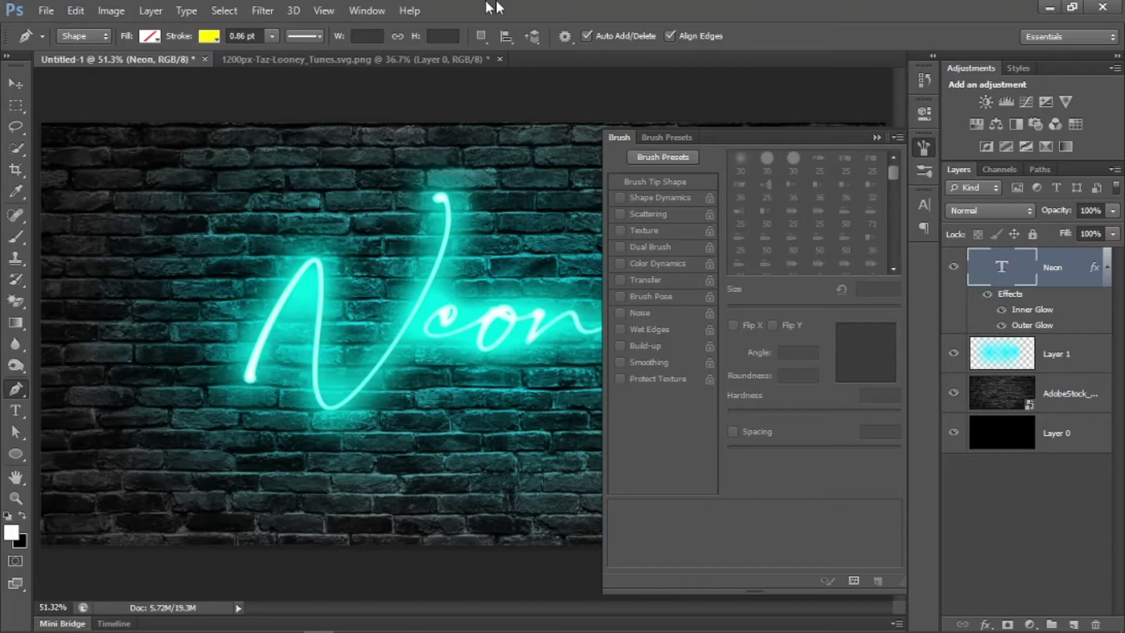
left_click(876, 138)
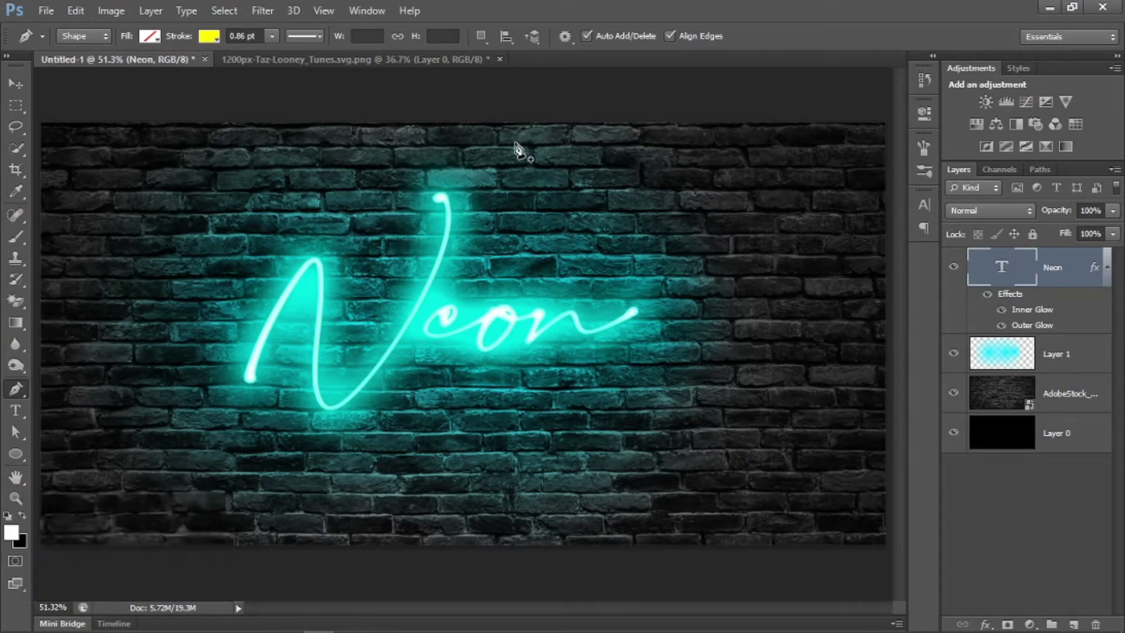
Create a new blank document with a white background
left_click(262, 58)
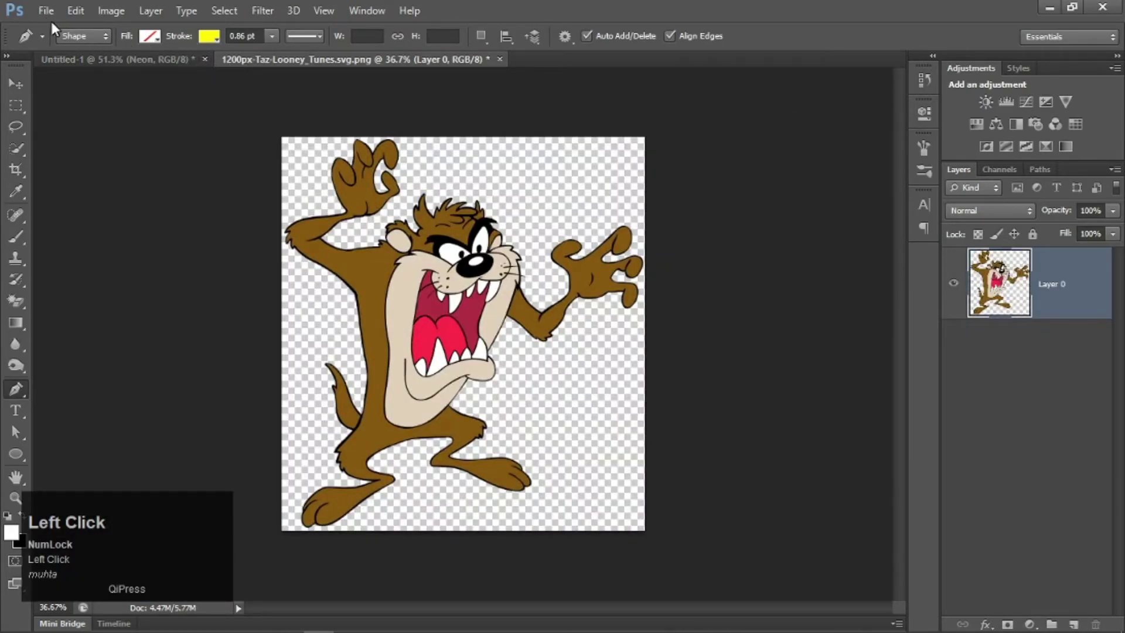
left_click(46, 10)
left_click(84, 33)
left_click(725, 143)
Outline a freehand hand-like selection with the Lasso tool in the middle of the white canvas
right_click(18, 125)
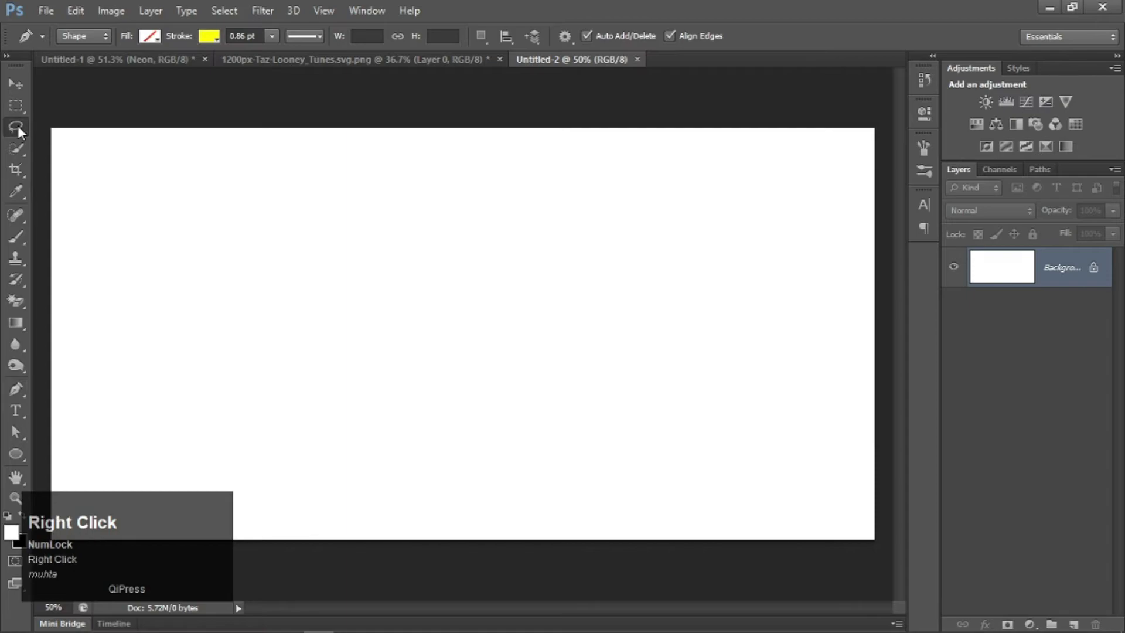
left_click(88, 127)
right_click(12, 127)
left_click(111, 133)
mouse_move(482, 239)
left_mouse_down()
mouse_move(512, 273)
mouse_move(580, 414)
mouse_move(519, 494)
mouse_move(456, 429)
mouse_move(326, 445)
mouse_move(355, 363)
mouse_move(343, 305)
mouse_move(389, 298)
mouse_move(411, 240)
mouse_move(461, 260)
mouse_move(483, 242)
left_mouse_up()
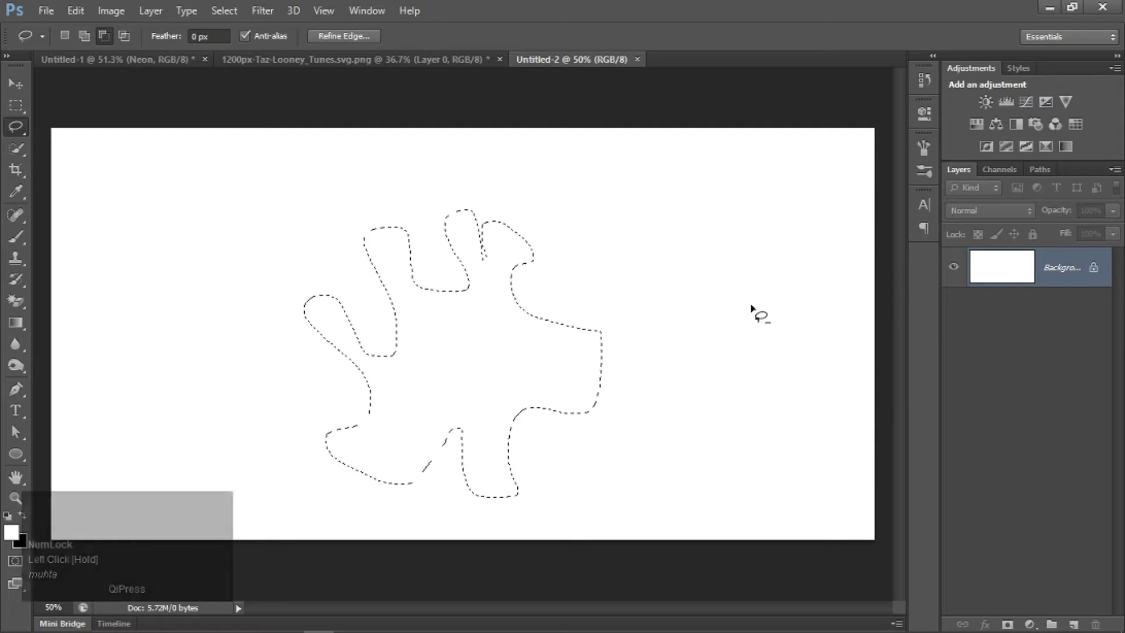
Switch to the Brush tool with a larger tip and set the foreground color to bright cyan
left_click(14, 237)
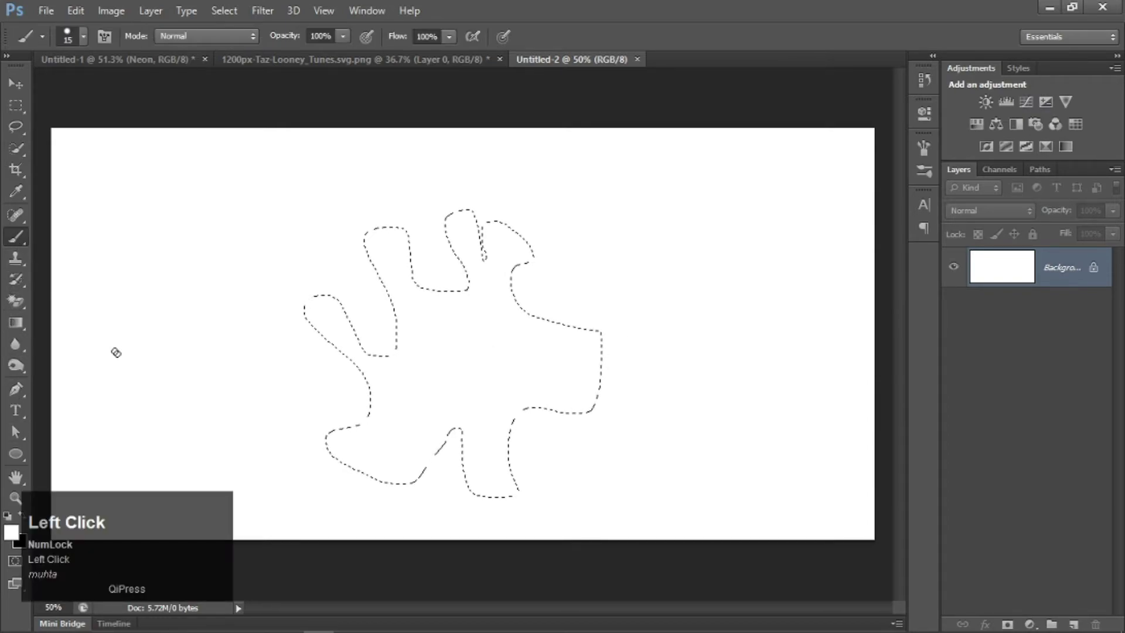
key("bracketright")
key("bracketright")
key("bracketright")
key("bracketright")
key("bracketright")
key("bracketright")
key("bracketright")
key("bracketright")
key("bracketright")
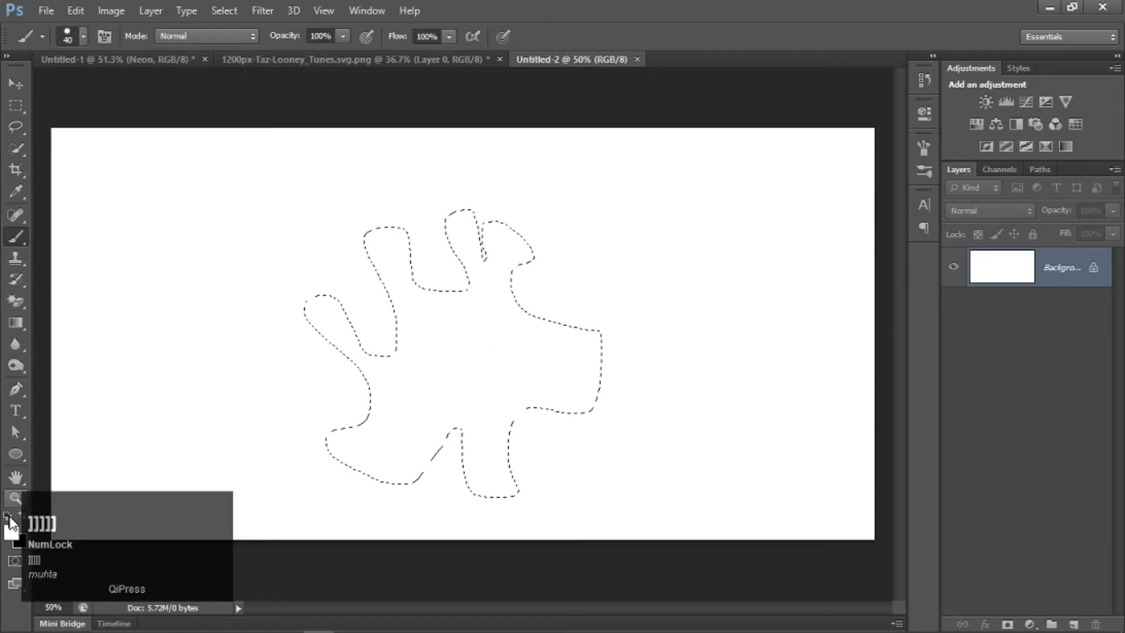
left_click(11, 532)
left_click_drag(546, 295, 823, 130)
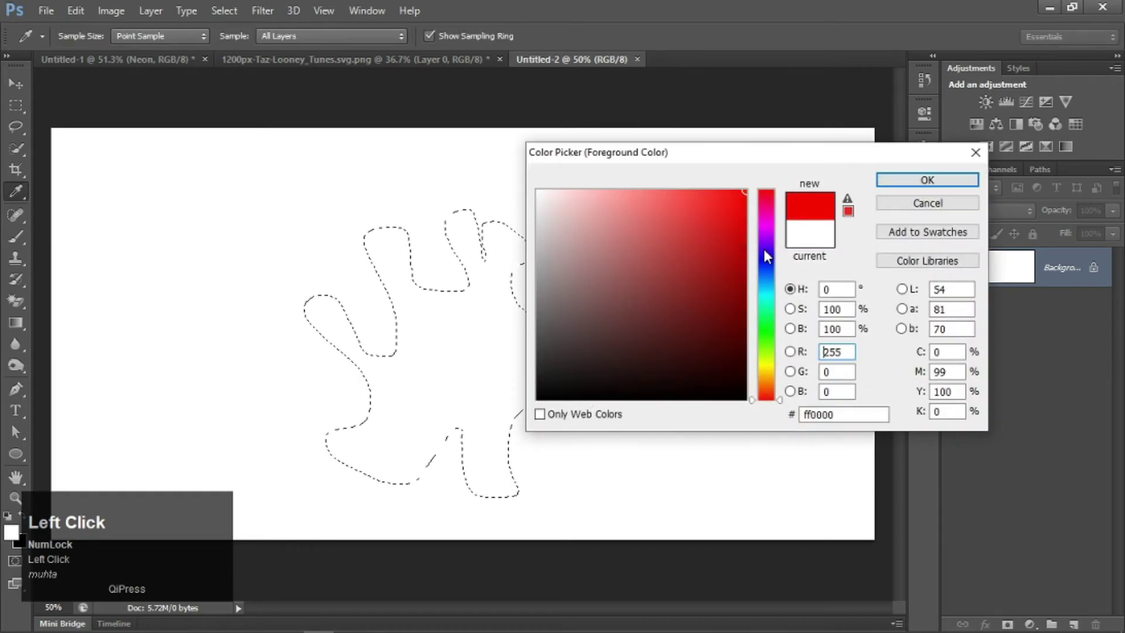
left_click(765, 292)
left_click(927, 180)
Enlarge the brush to 900 px, paint the whole hand-shaped selection cyan, and deselect it
key("bracketright")
key("bracketright")
key("bracketright")
key("bracketright")
key("bracketright")
key("bracketright")
key("bracketright")
key("bracketright")
key("bracketright")
key("bracketright")
mouse_move(395, 251)
left_mouse_down()
mouse_move(540, 281)
mouse_move(663, 400)
mouse_move(321, 414)
left_mouse_up()
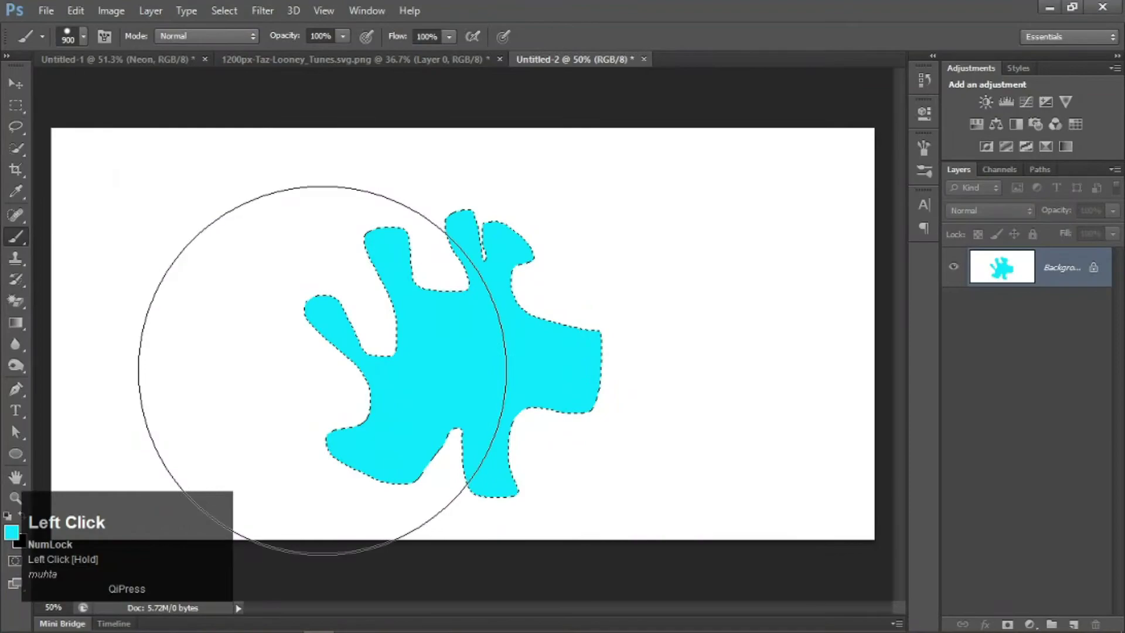
key("ctrl+d")
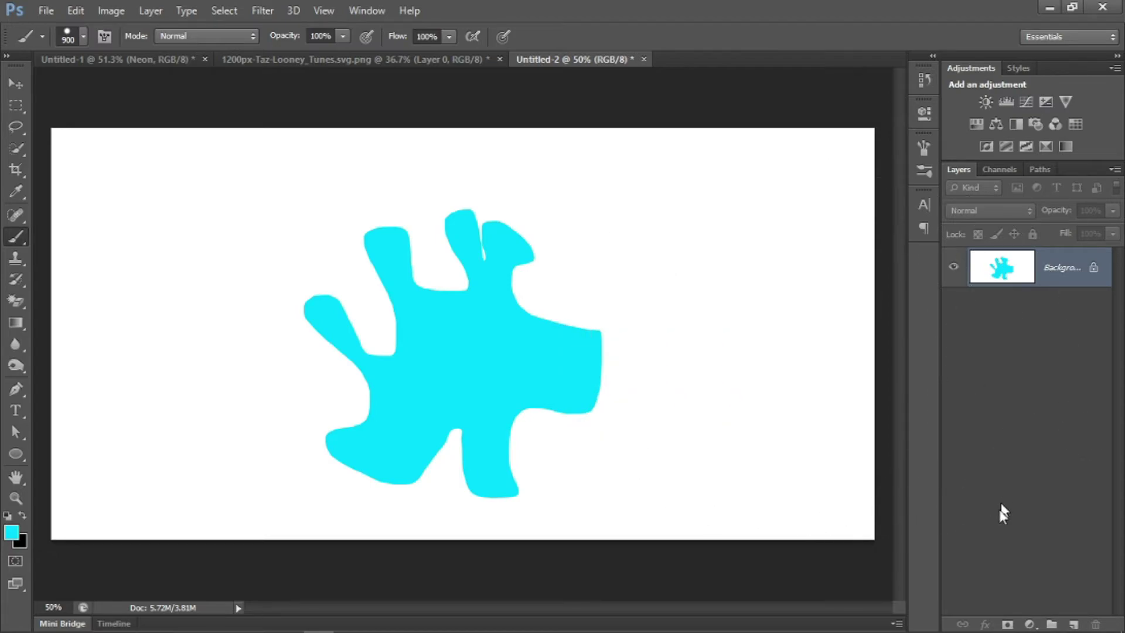
Convert the Background to an editable Layer 0, view its layer styles, and undo back to the unpainted hand selection
double_click(1094, 267)
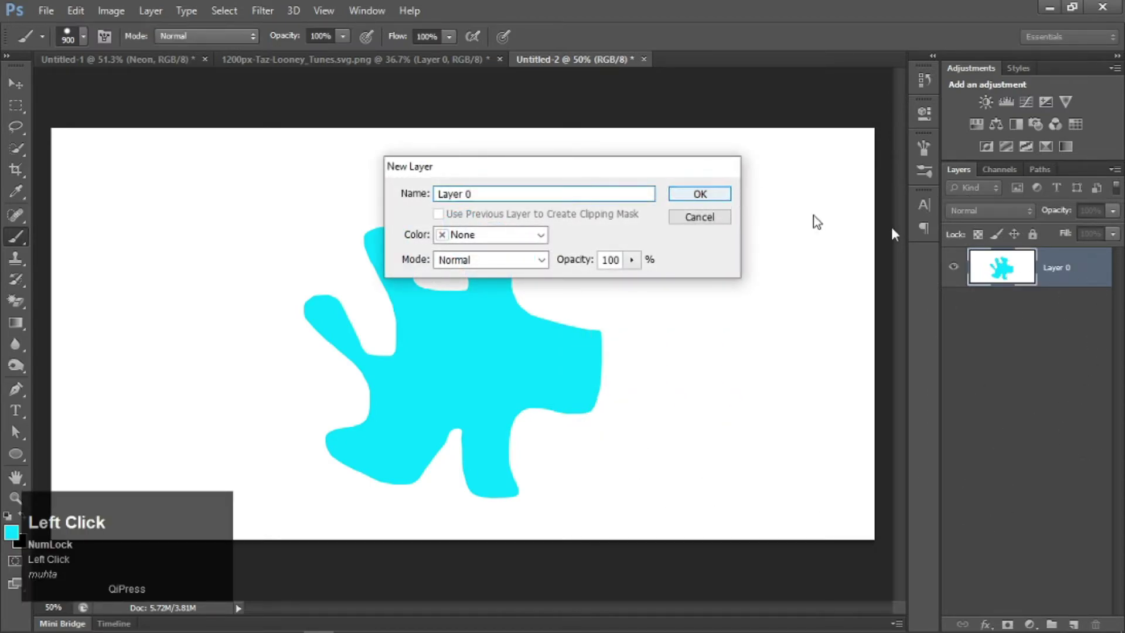
key("Return")
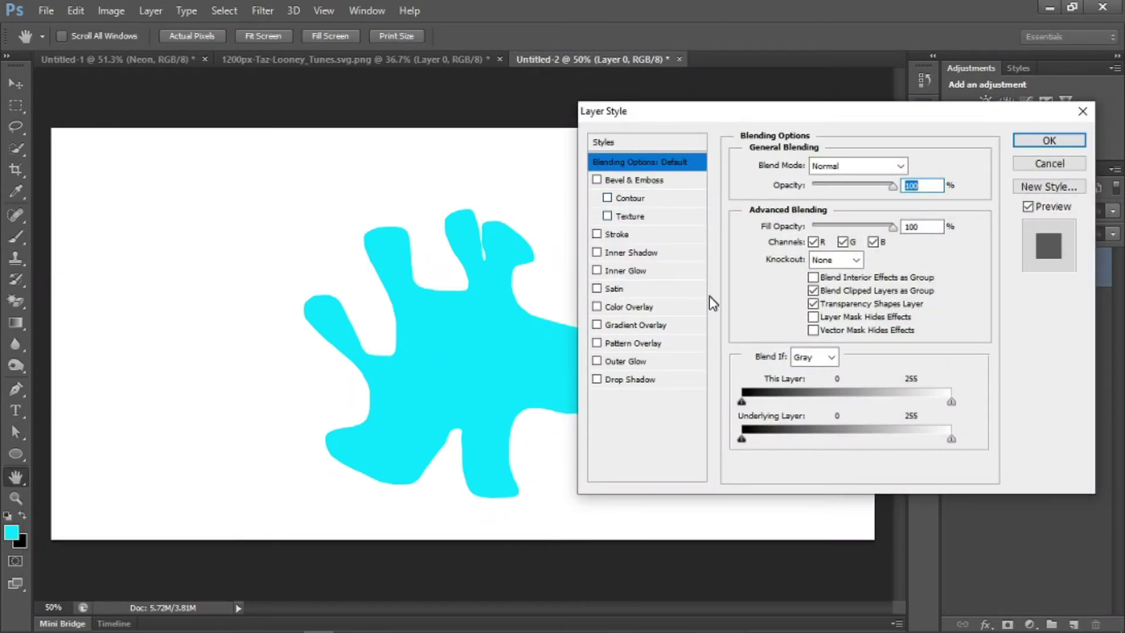
left_click(1053, 167)
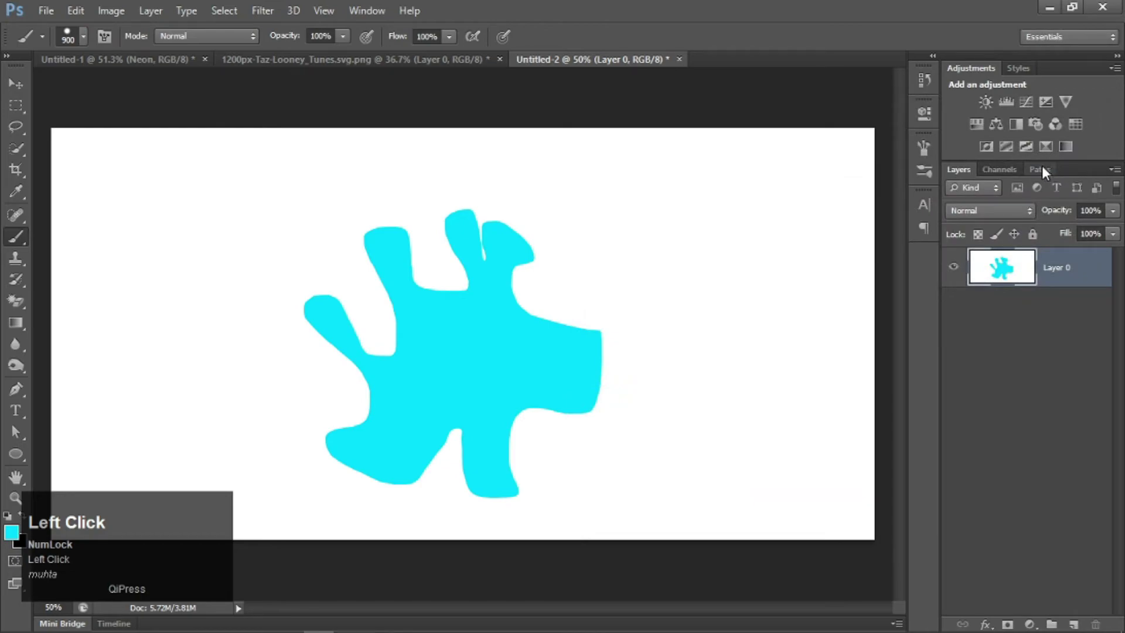
left_click(1043, 284, "ctrl")
key("ctrl+alt+z")
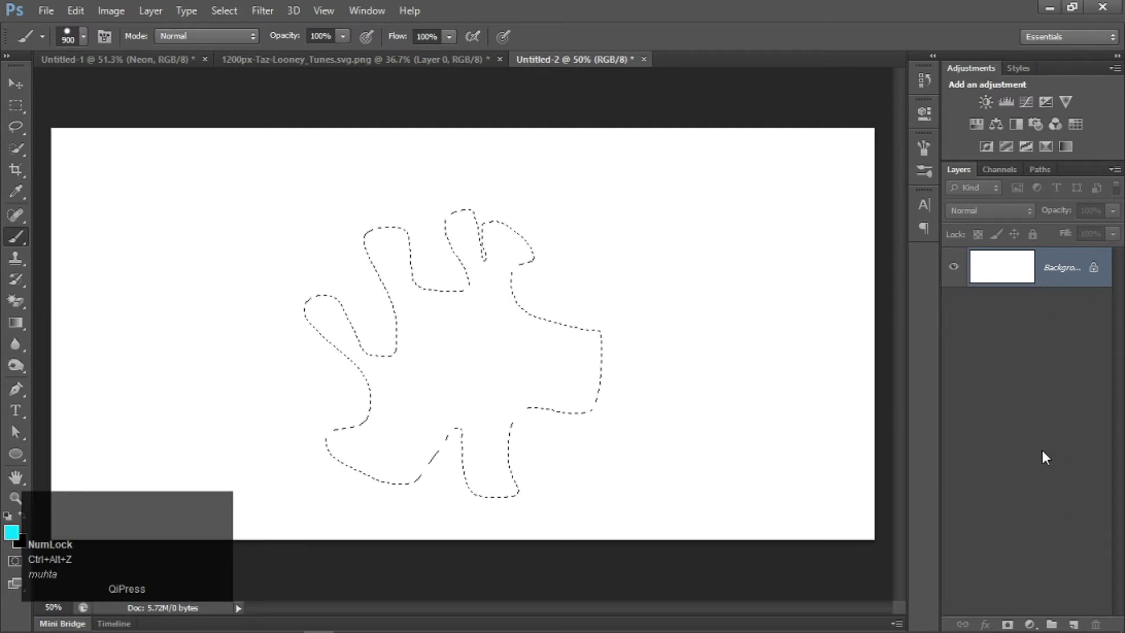
Copy the hand selection to a new layer and fill the hand shape with cyan
key("ctrl+j")
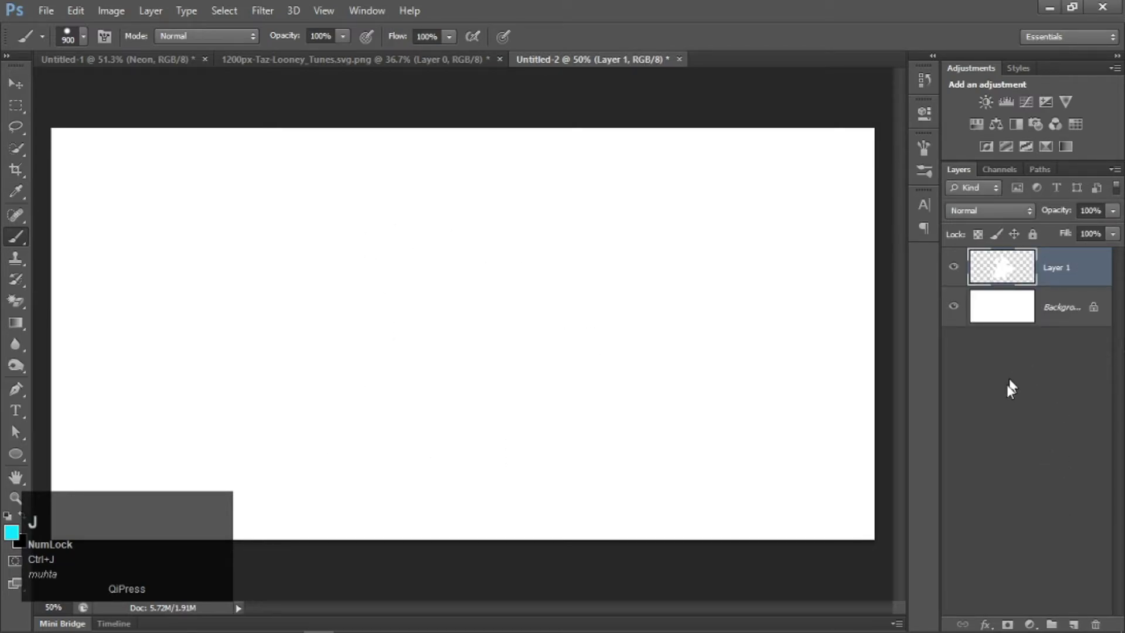
left_click(990, 289, "ctrl")
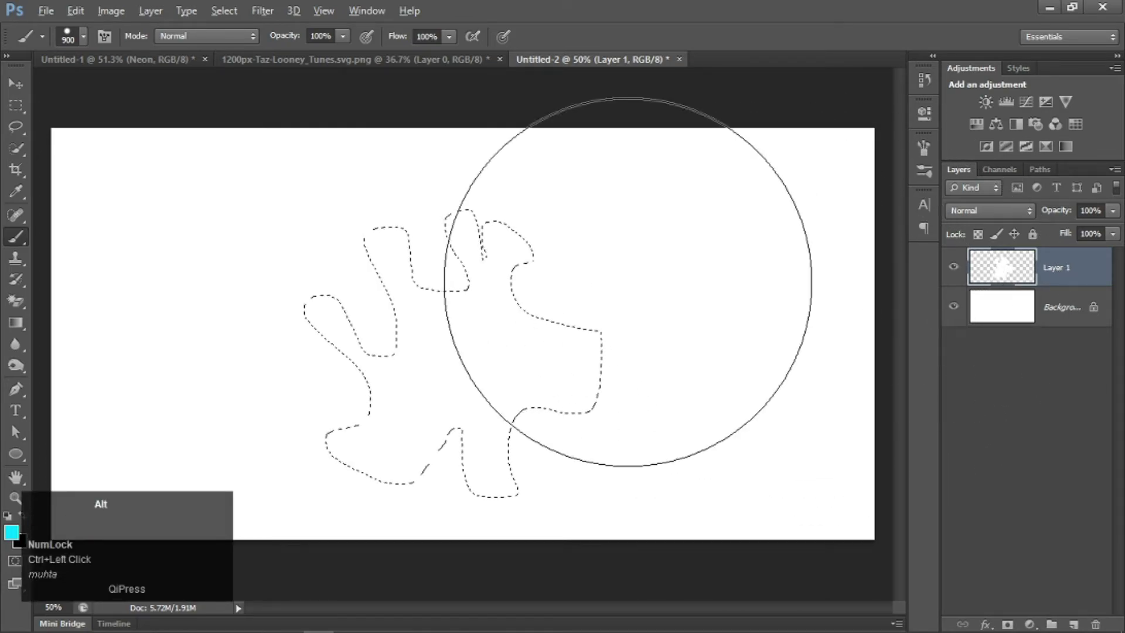
key("alt+BackSpace")
key("ctrl+d")
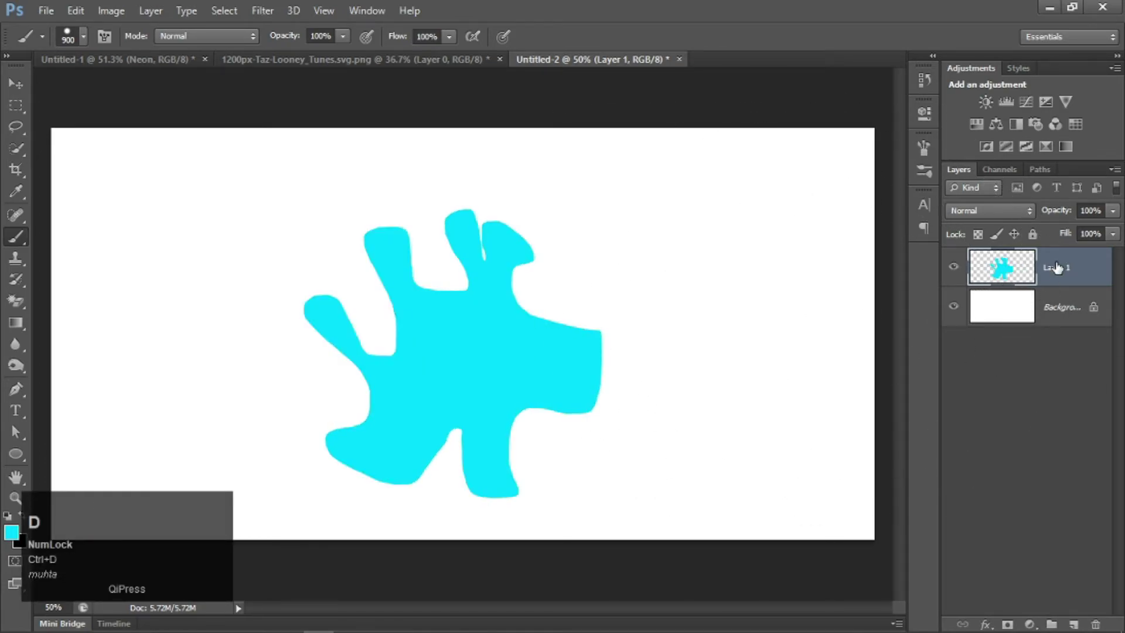
Try Bevel & Emboss on the cyan hand with 959% depth and 46 px size, plus a contour at 0% range
double_click(1096, 282)
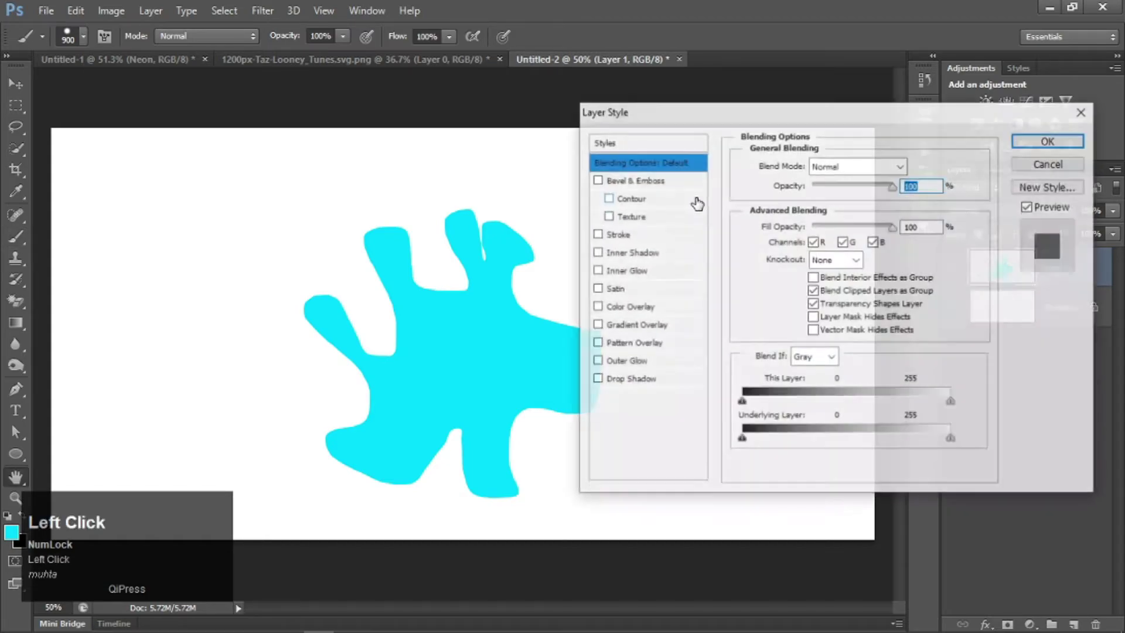
left_click(644, 180)
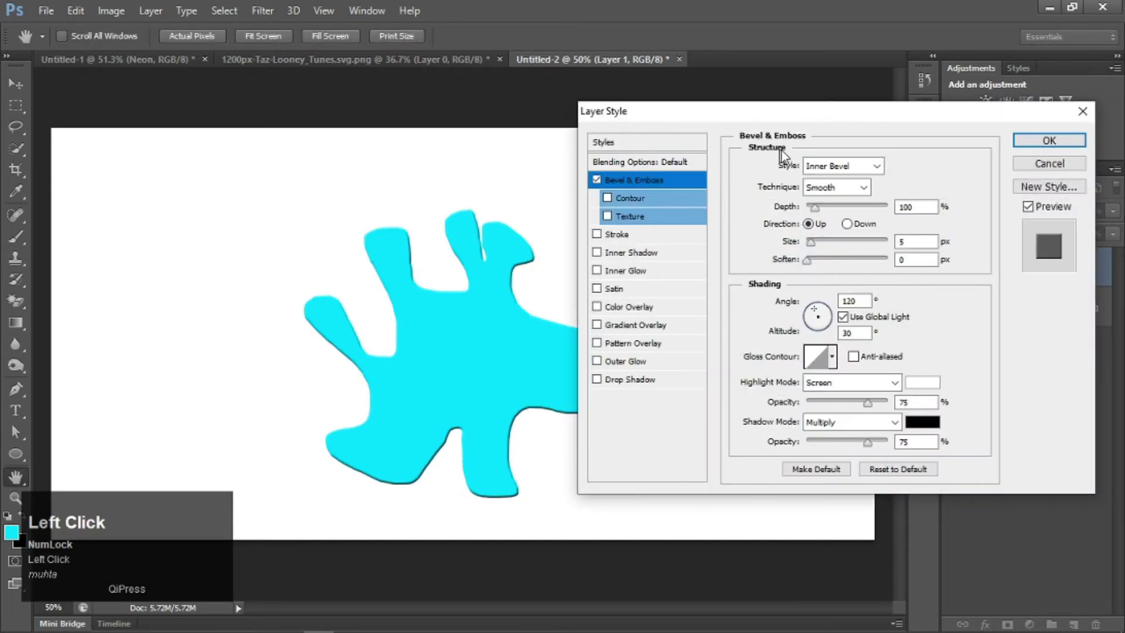
left_click_drag(810, 242, 885, 207)
left_click_drag(809, 260, 779, 262)
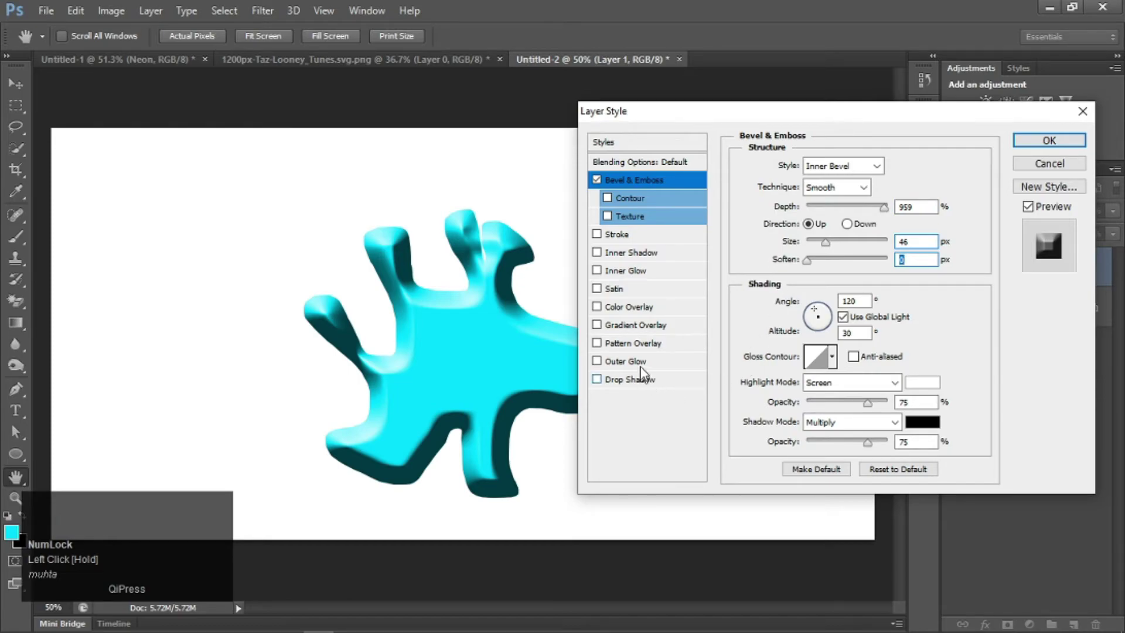
left_click(693, 204)
left_click_drag(818, 201, 793, 199)
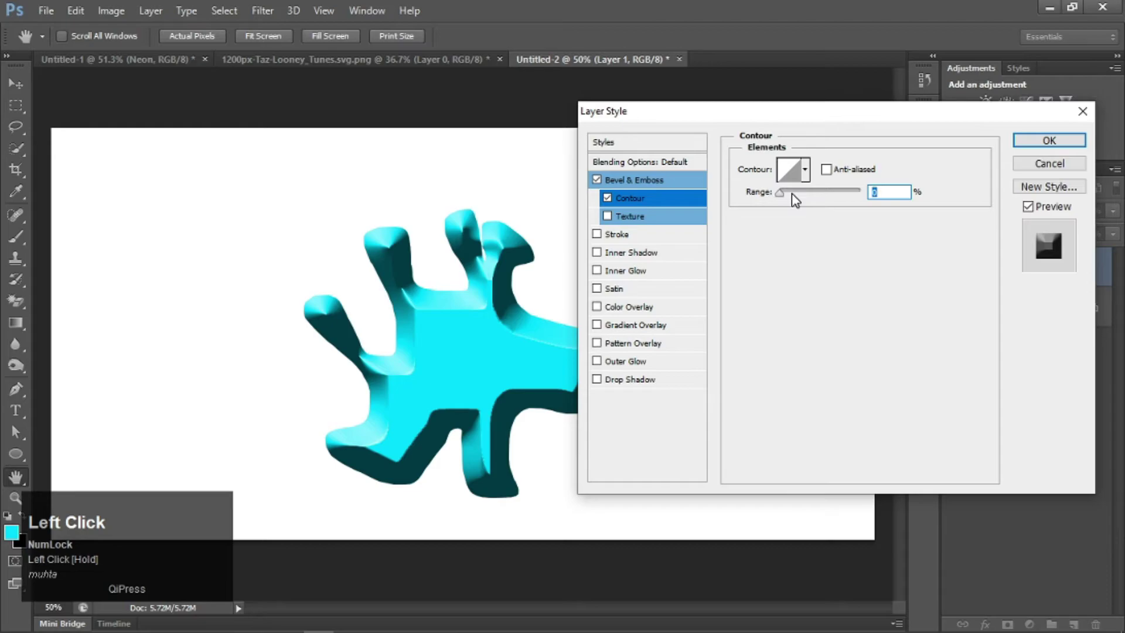
left_click(1049, 164)
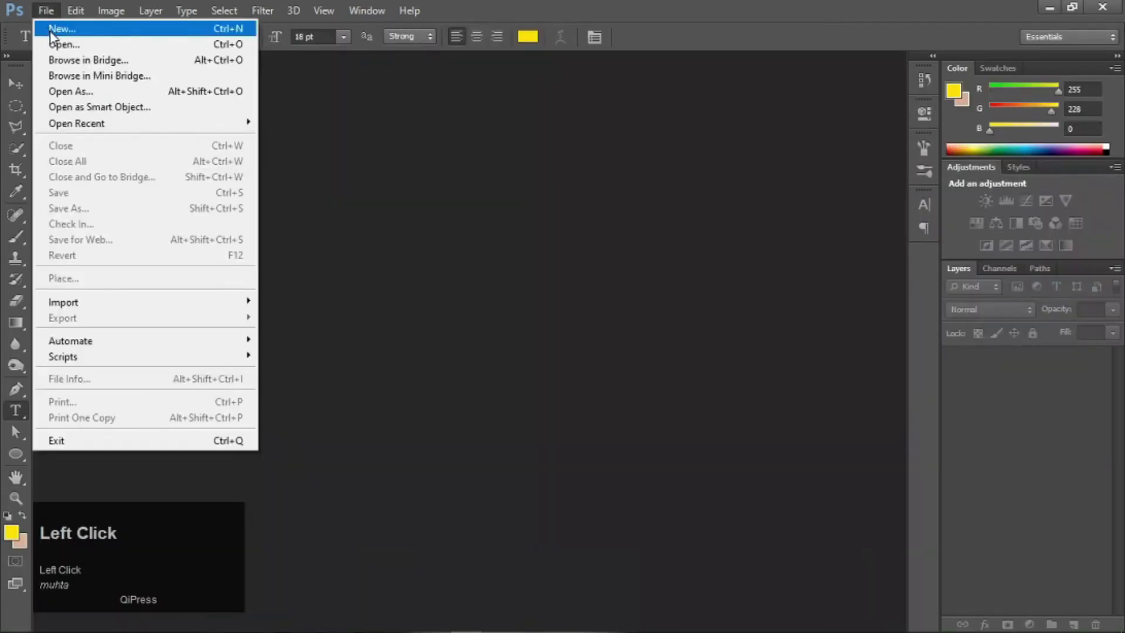
Create another blank document with a white canvas
left_click(58, 28)
left_click(728, 144)
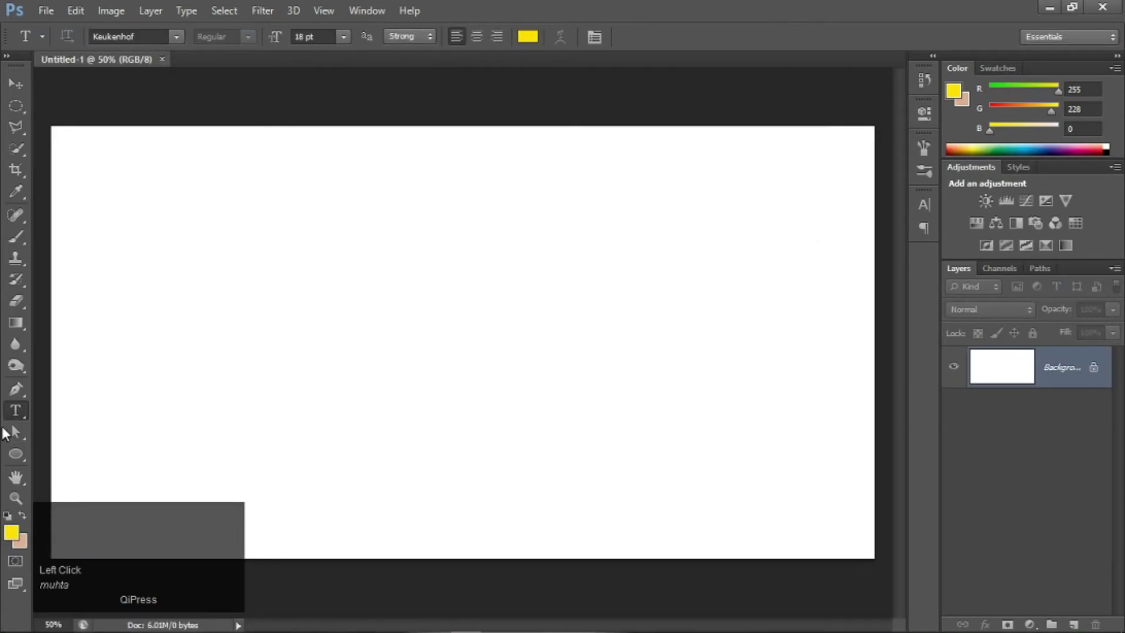
Write "dfgdf" with the Vertical Type tool in the upper-left area of the canvas
right_click(13, 412)
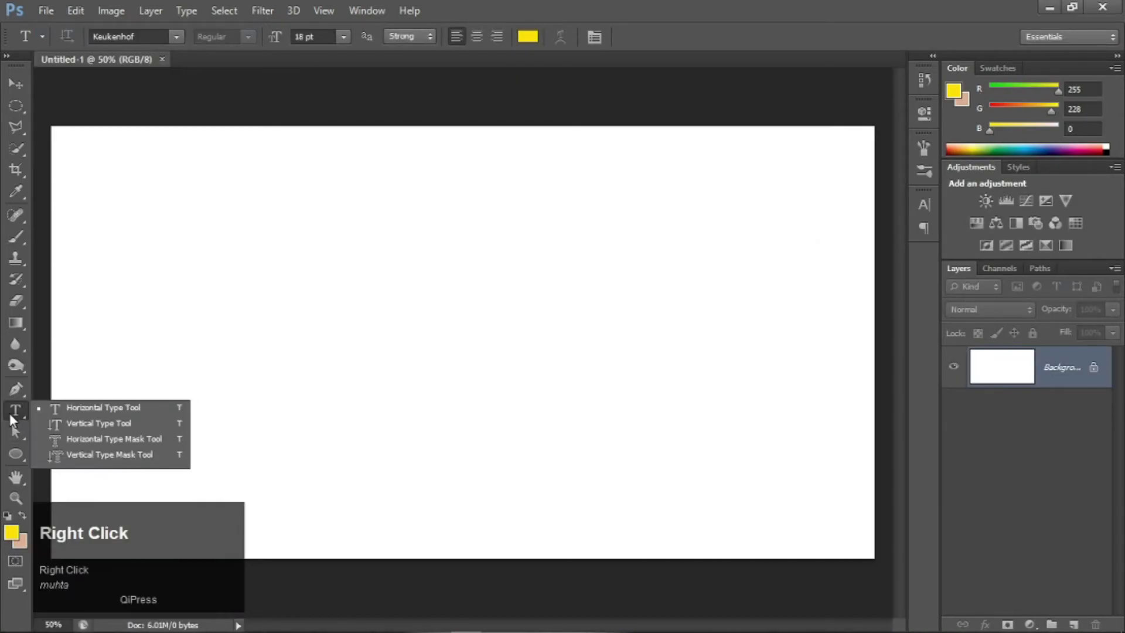
left_click(114, 419)
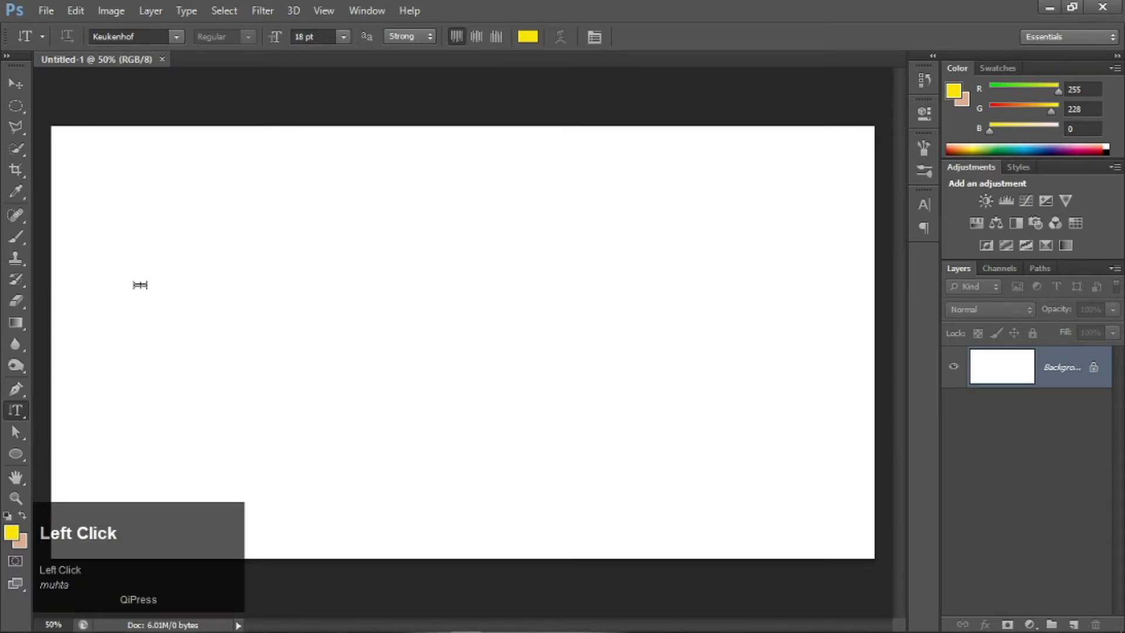
left_click(170, 183)
type("dfgdf")
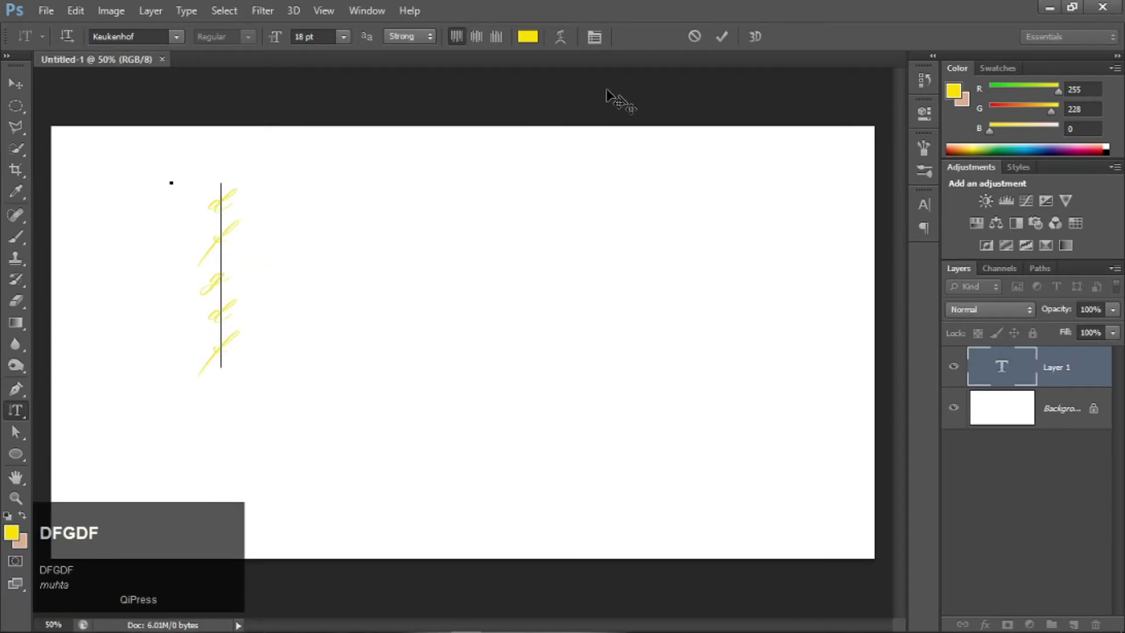
Commit the vertical text and set its color to black
left_click(527, 37)
left_click_drag(595, 246, 527, 441)
left_click(917, 183)
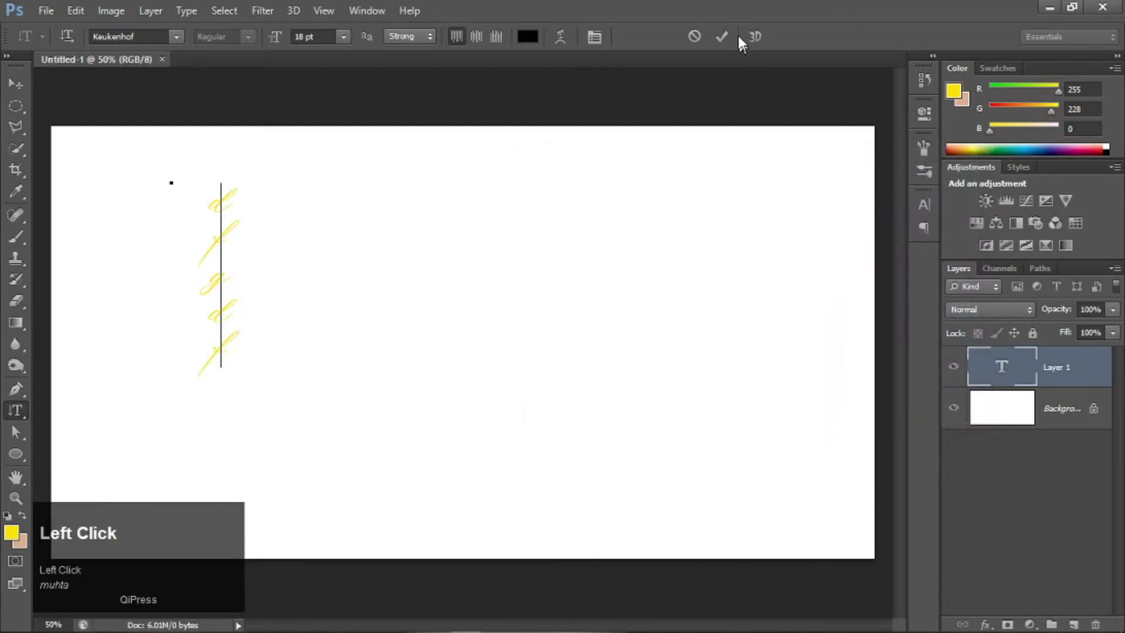
left_click(716, 37)
left_click(527, 36)
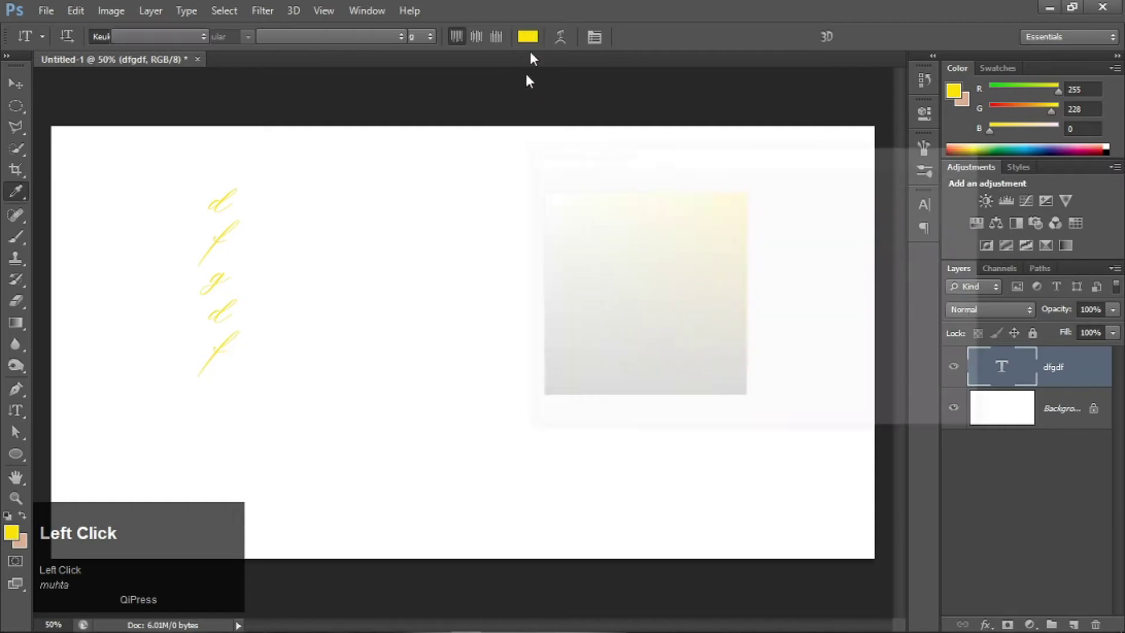
left_click(548, 400)
left_click(914, 181)
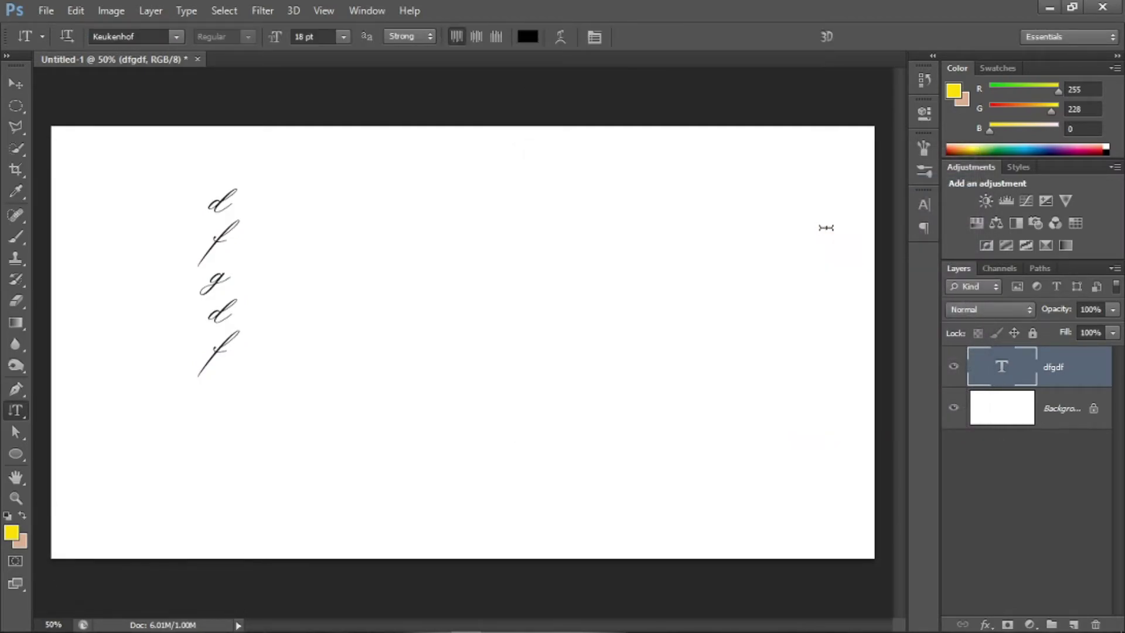
Undo the black recoloring and the vertical text back to the blank canvas
key("ctrl+alt+z")
key("ctrl+alt+z")
key("ctrl+alt+z")
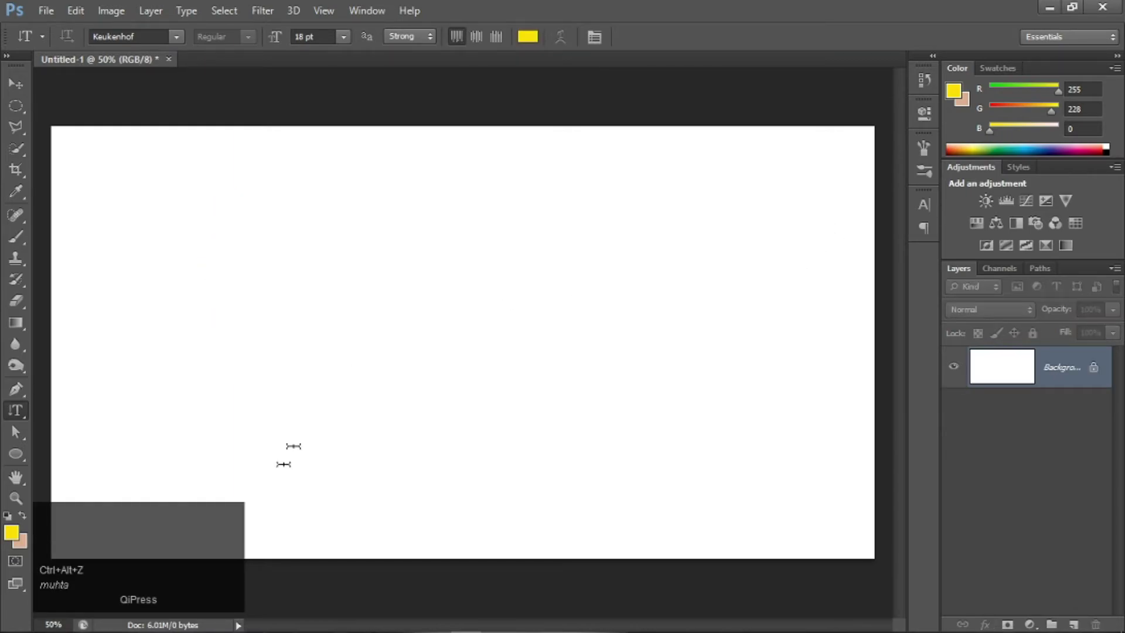
Start a horizontal text line near the canvas's left edge in the Anger Styles font
right_click(16, 411)
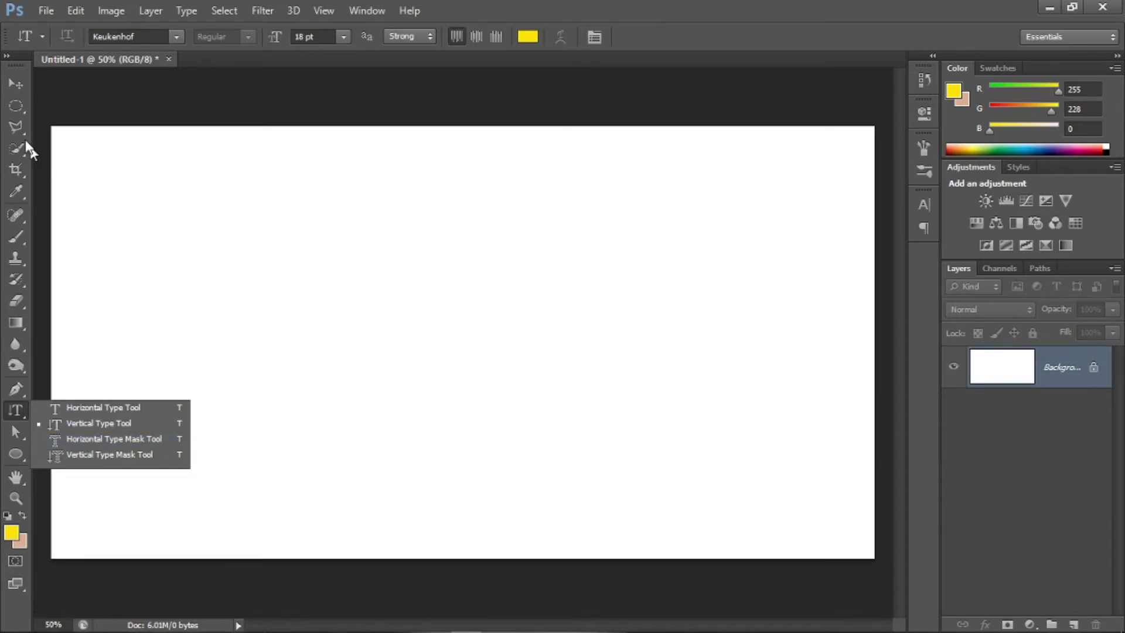
left_click(54, 412)
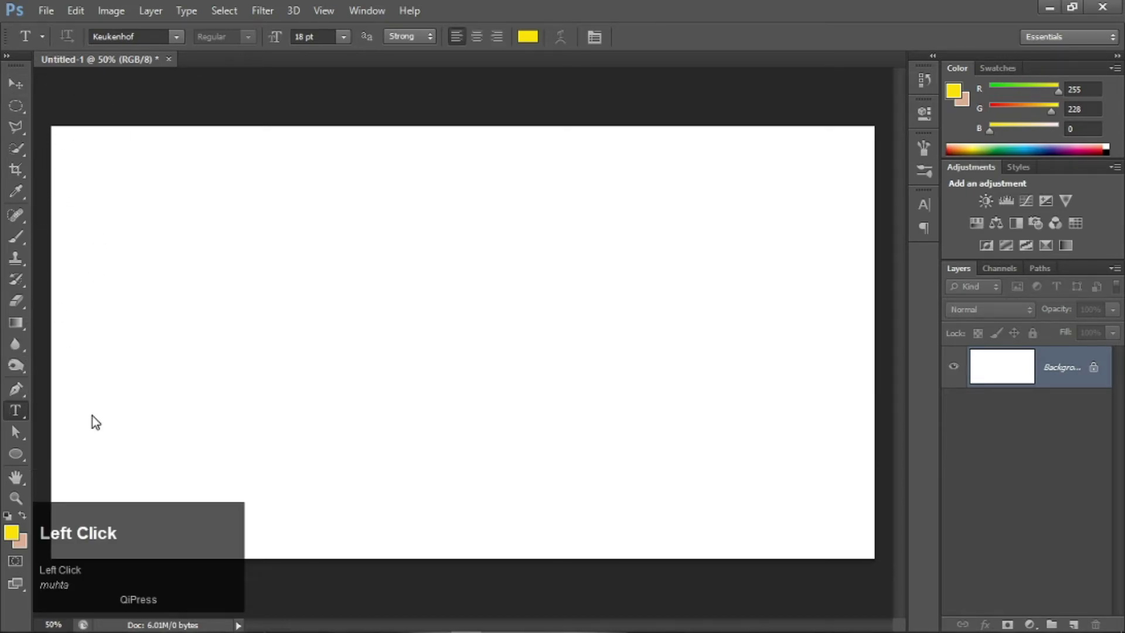
left_click(114, 309)
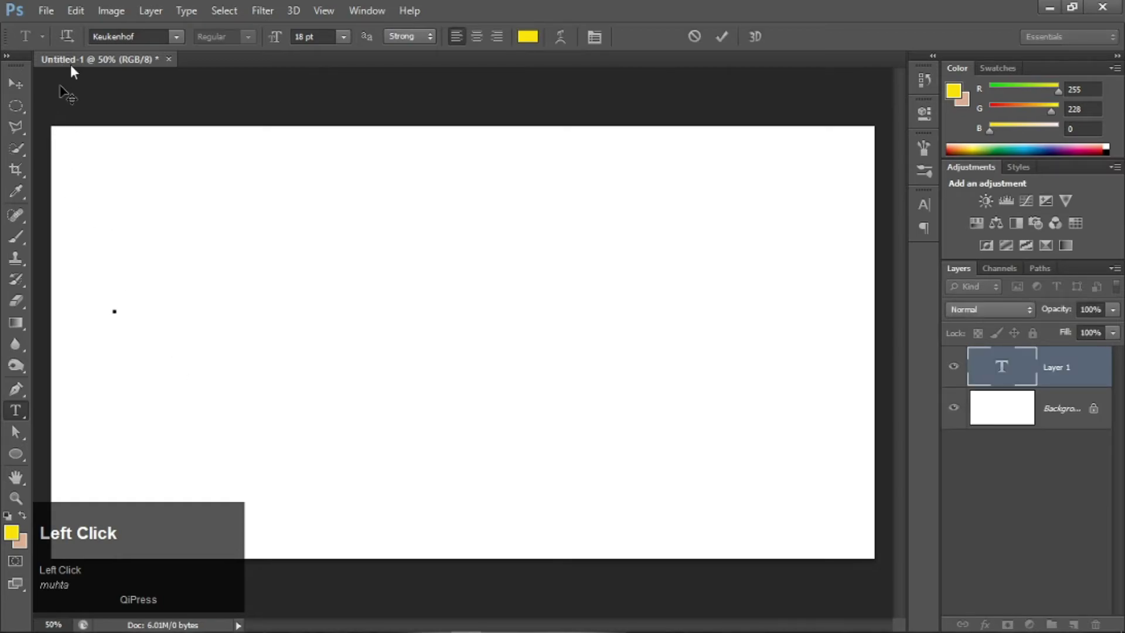
left_click(179, 37)
scroll(223, 234, "up", 20)
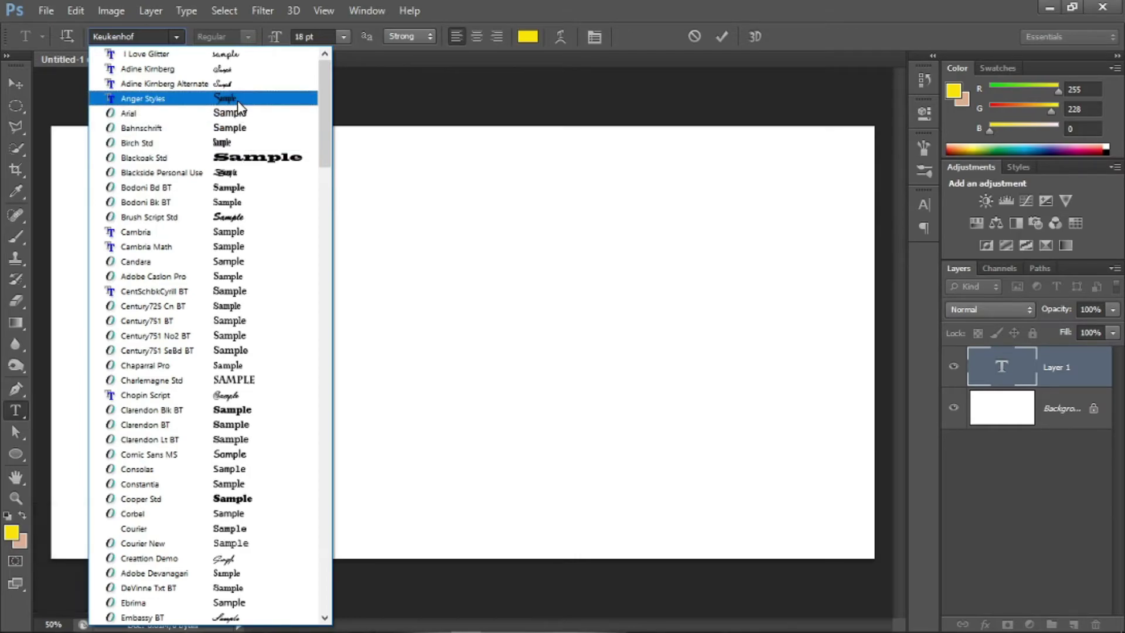
left_click(237, 99)
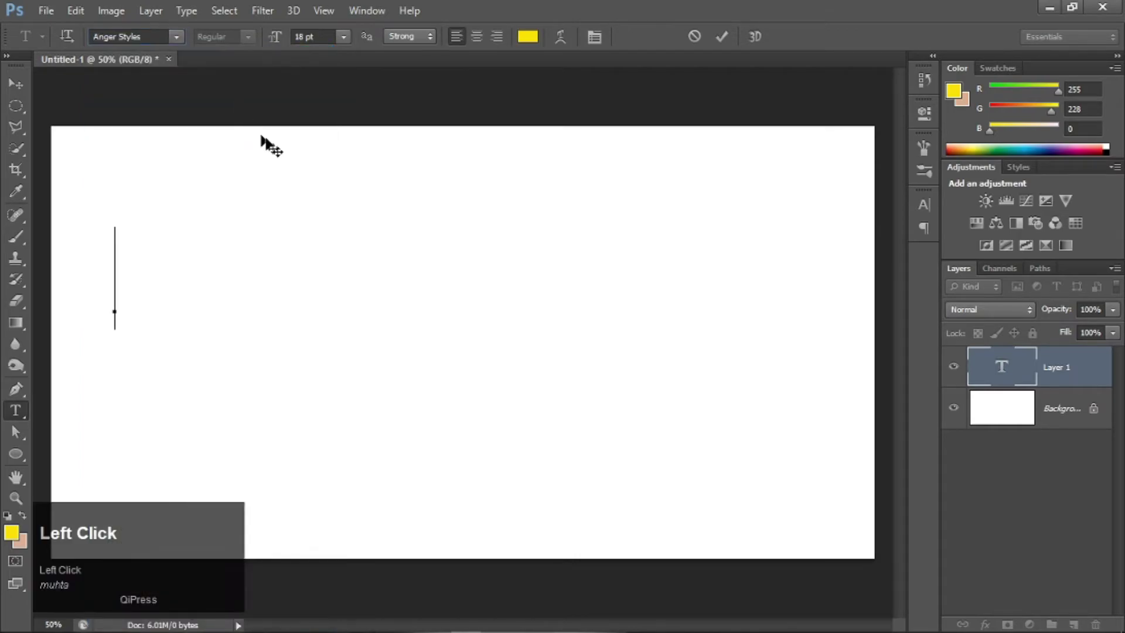
left_click(292, 164)
type("Ph")
key("BackSpace")
key("BackSpace")
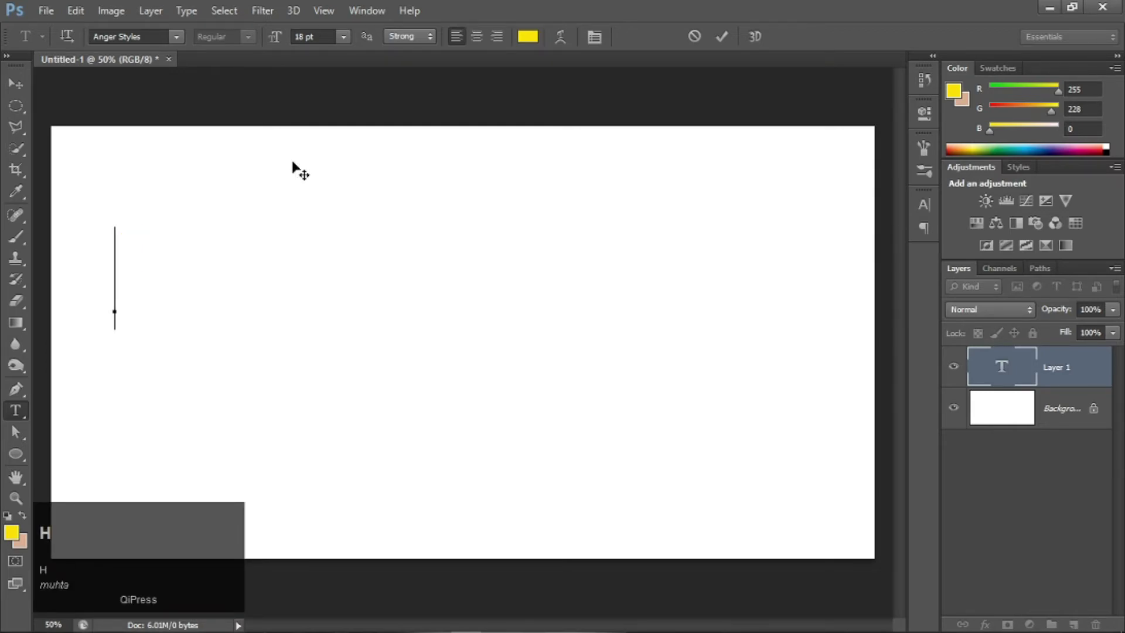
type("mm")
key("BackSpace")
key("BackSpace")
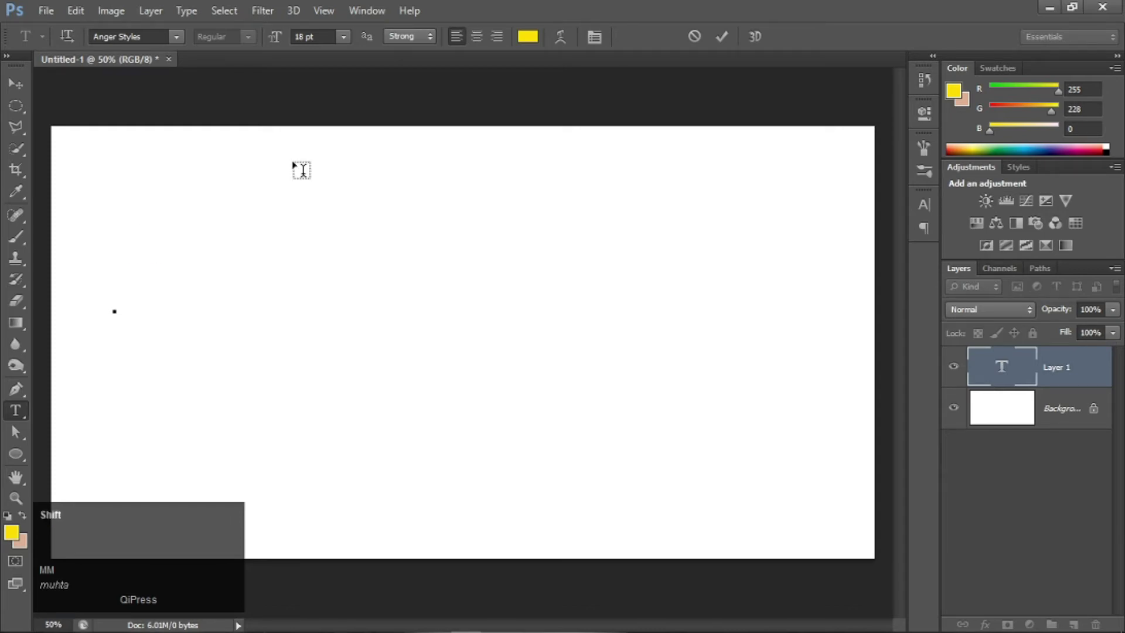
Enter "Photoshop" as the horizontal text and commit it
type("Photods")
key("BackSpace")
key("BackSpace")
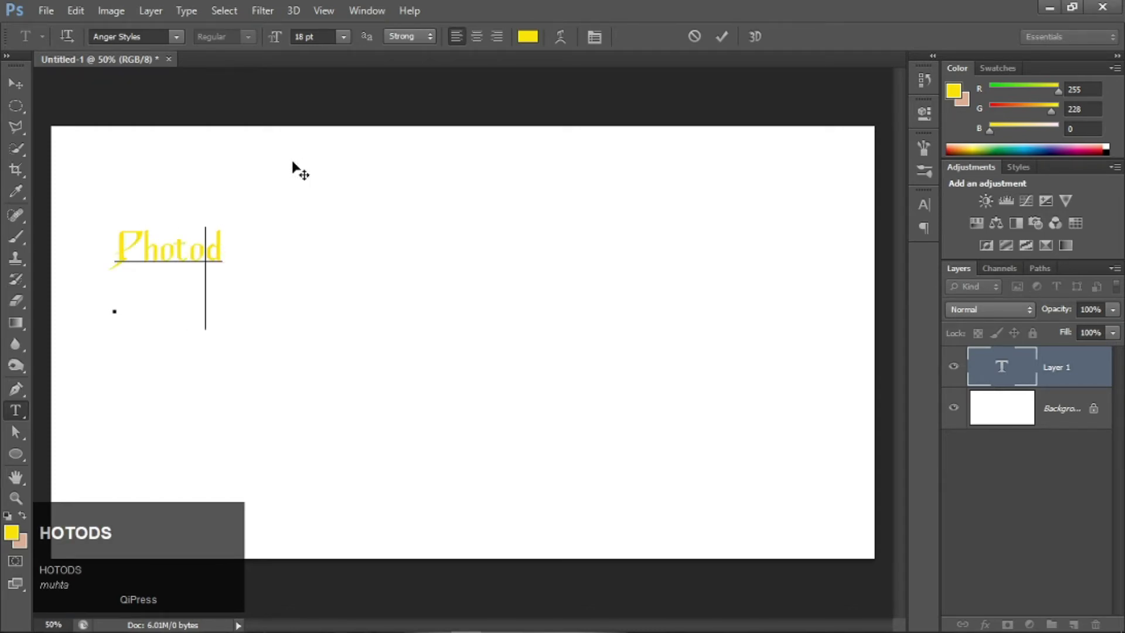
type("shop")
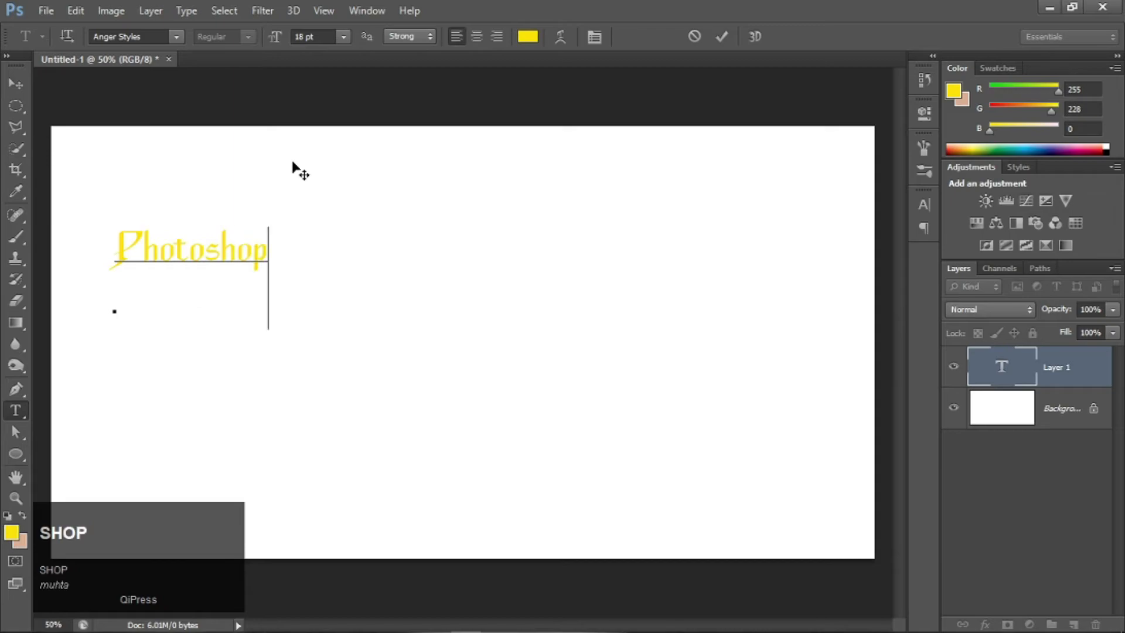
left_click(723, 37)
Scale up the "Photoshop" text with Free Transform so it spans most of the canvas width, about 65 pt
key("ctrl+t")
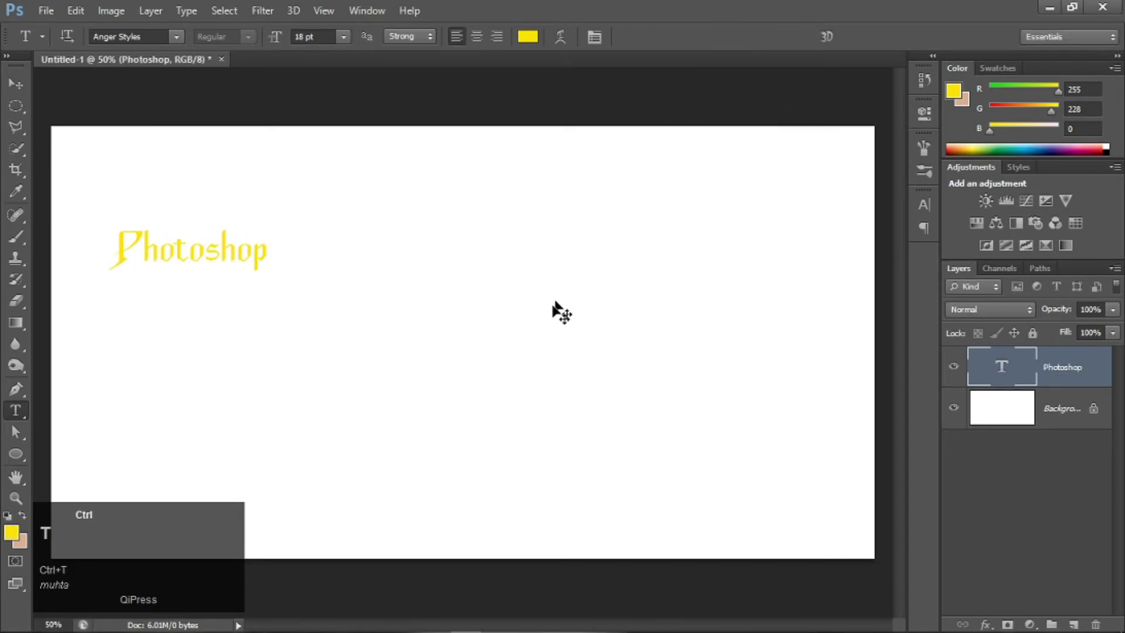
left_click_drag(269, 279, 685, 416)
left_click(826, 36)
Set the "Photoshop" text color to black (000000)
left_click(529, 35)
left_click_drag(548, 398, 545, 436)
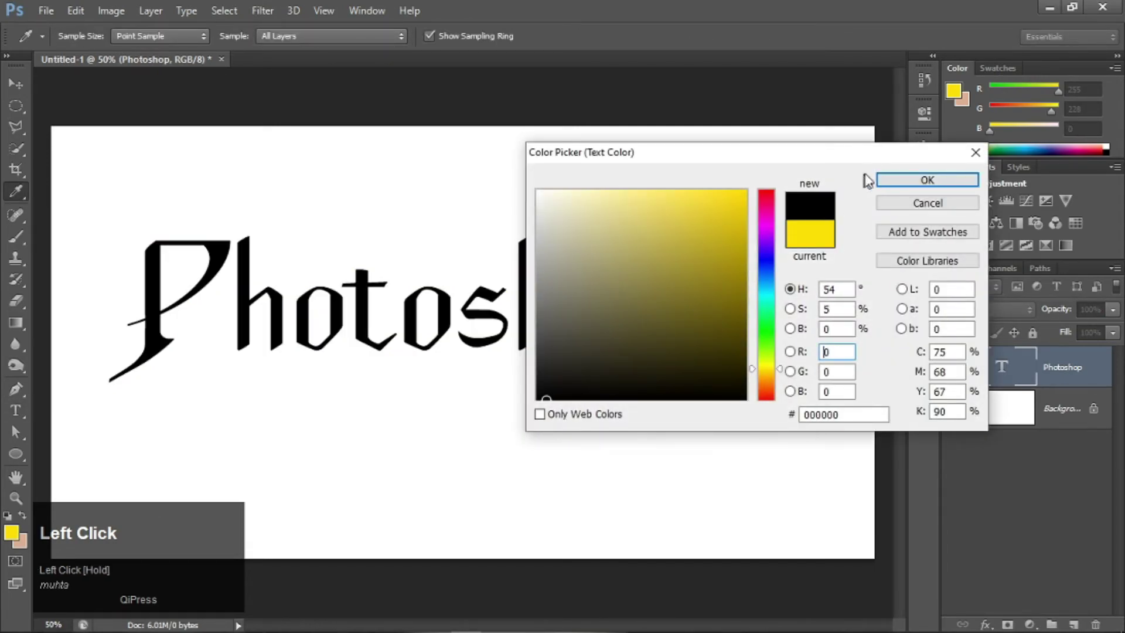
left_click_drag(557, 362, 495, 419)
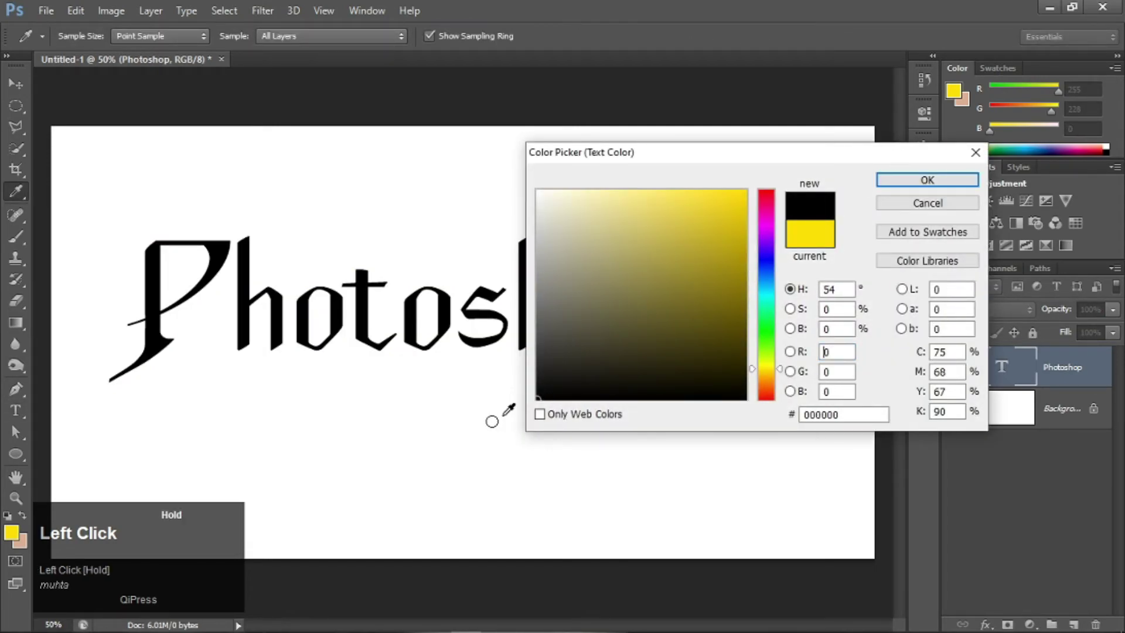
left_click(917, 181)
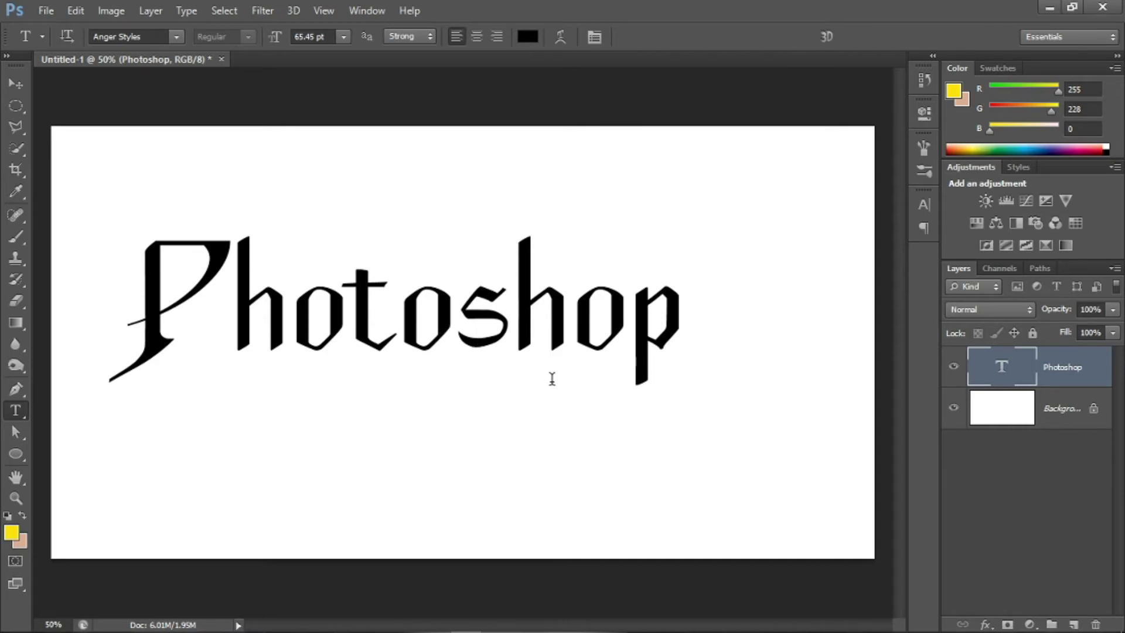
Load the "Photoshop" text outline as a selection and delete its text layer
left_click(1024, 377, "ctrl")
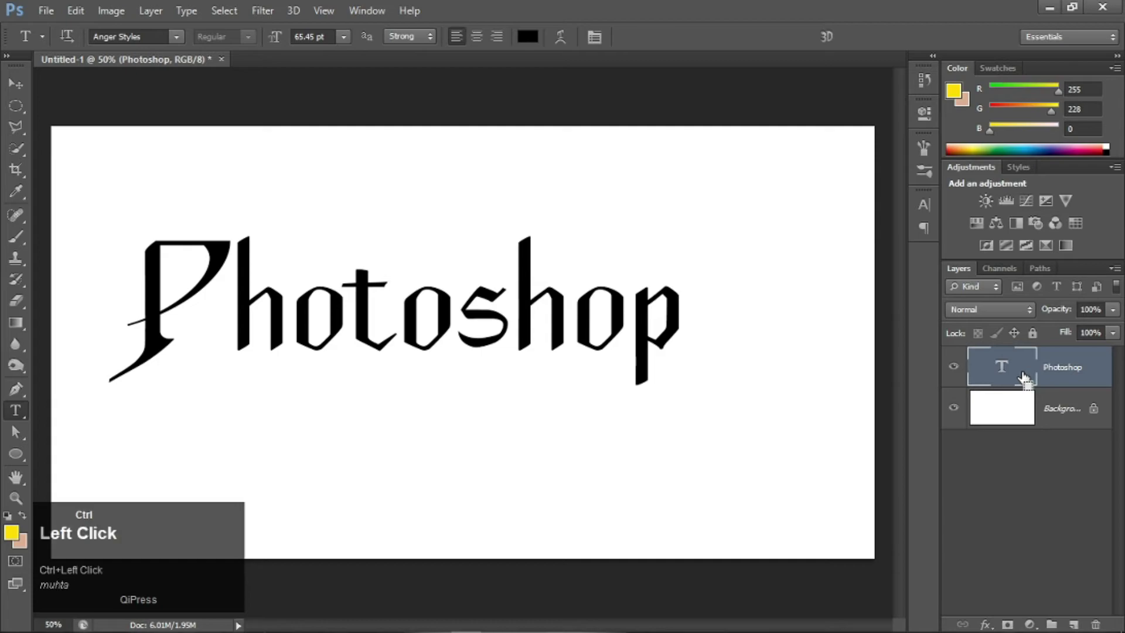
right_click(1096, 389)
left_click(811, 163)
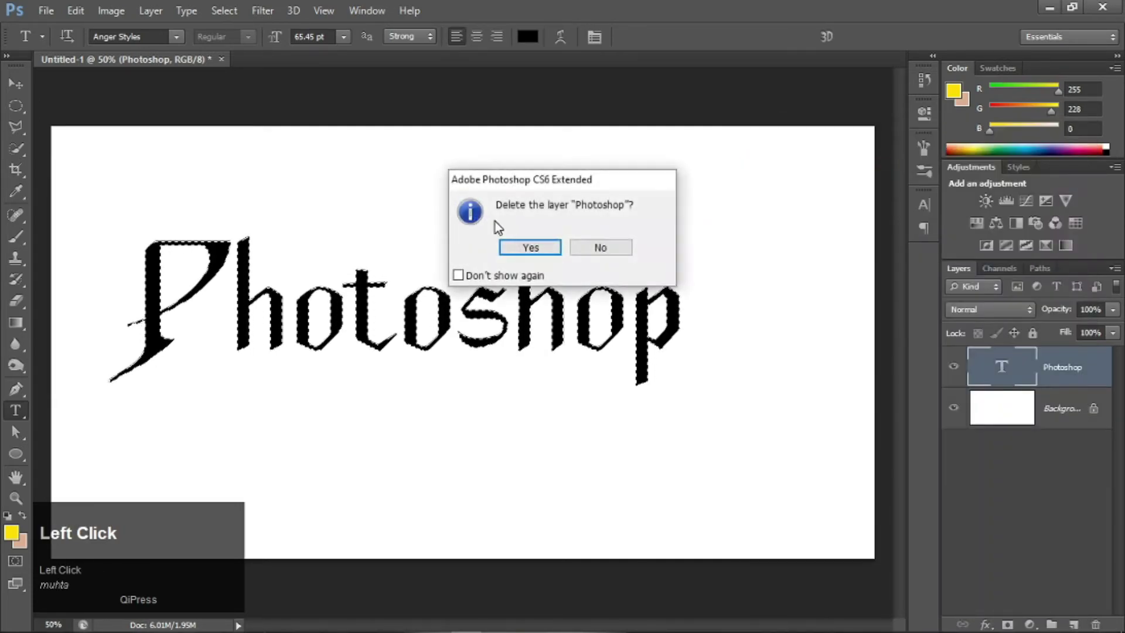
left_click(530, 246)
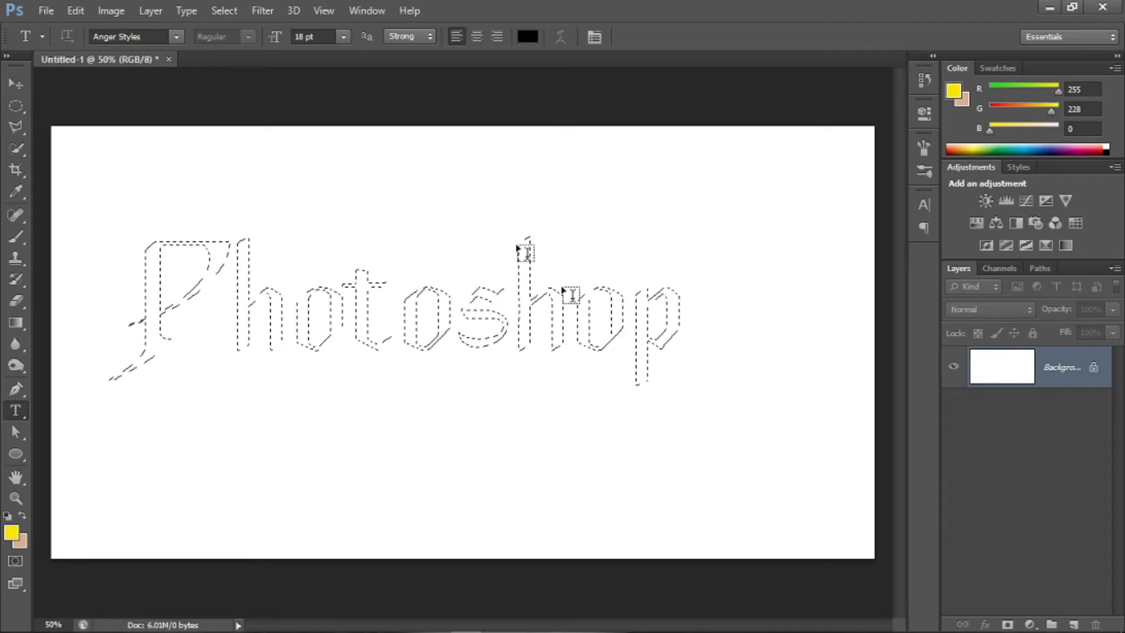
Set the type size to 72 pt and deselect the letter-shaped selection
left_click(344, 37)
left_click(340, 297)
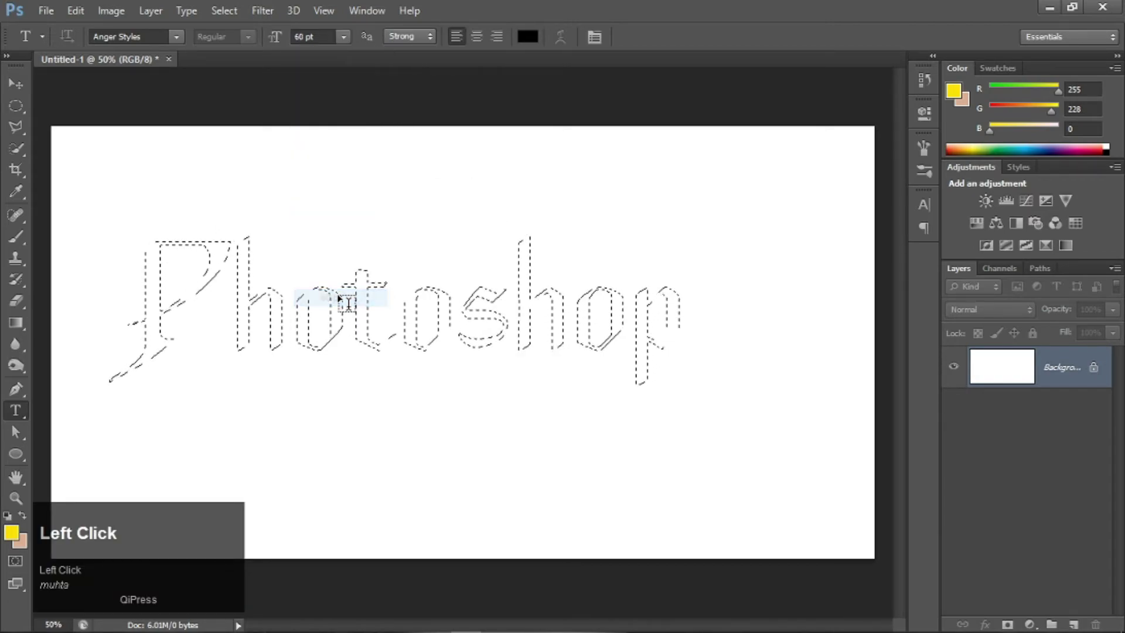
left_click(344, 37)
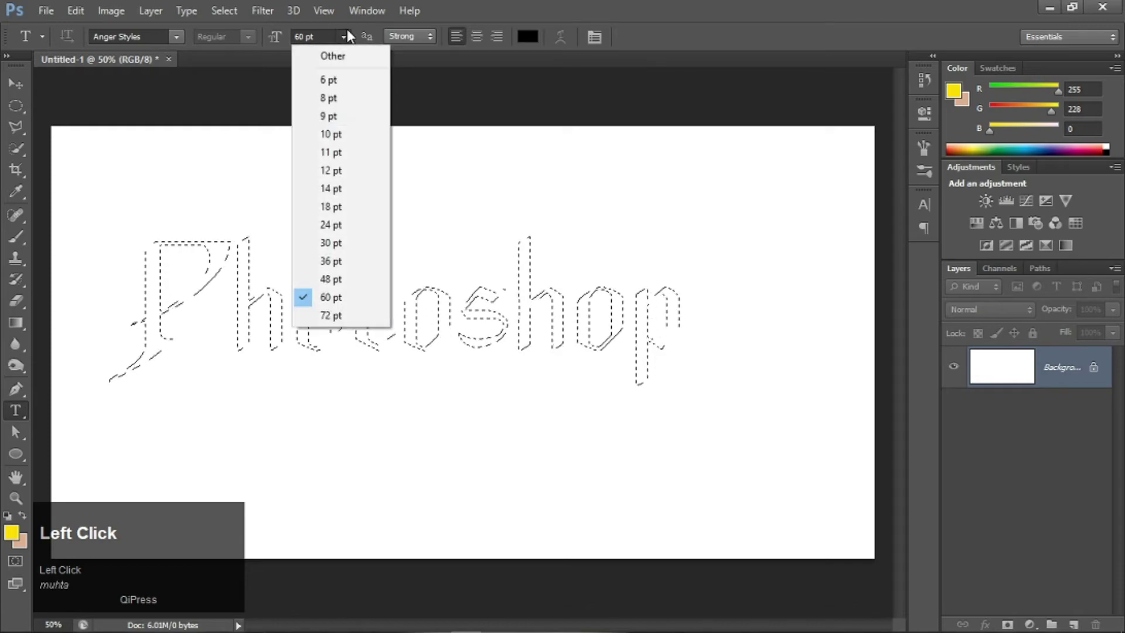
left_click(341, 316)
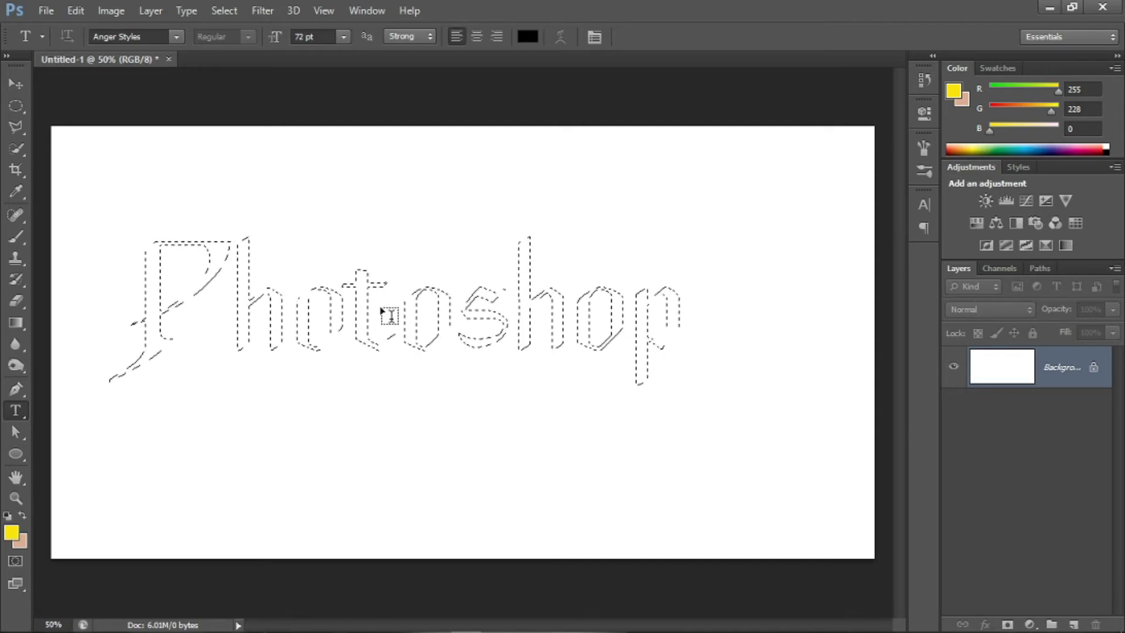
key("ctrl+d")
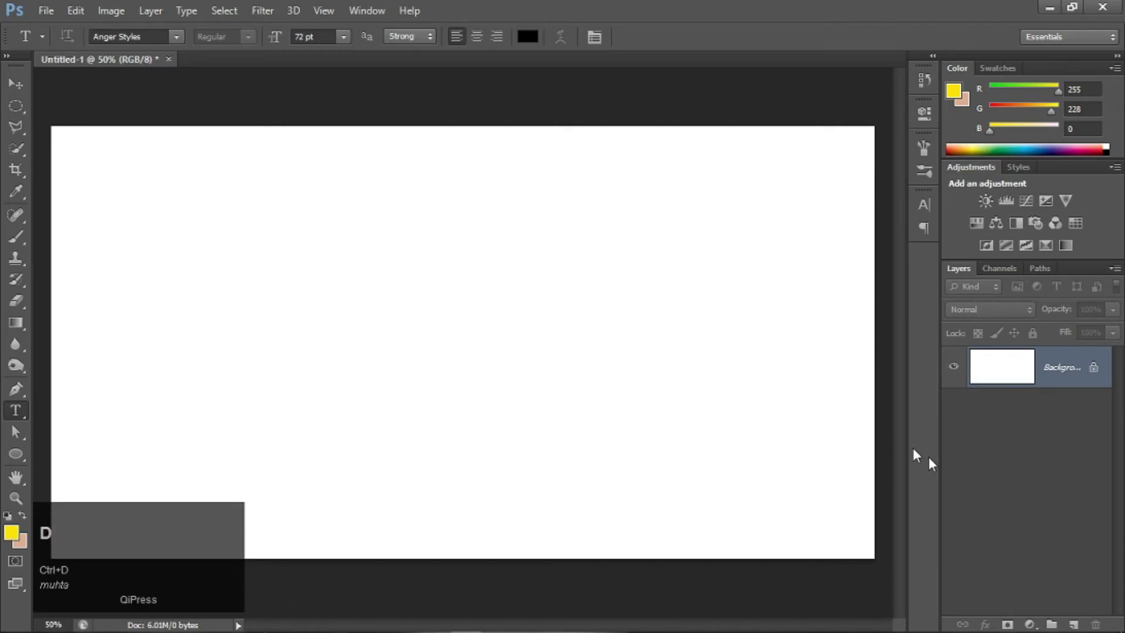
Open the leaves-3420078_1280 image from the new downloads folder inside downloads on the F: drive
left_click(51, 10)
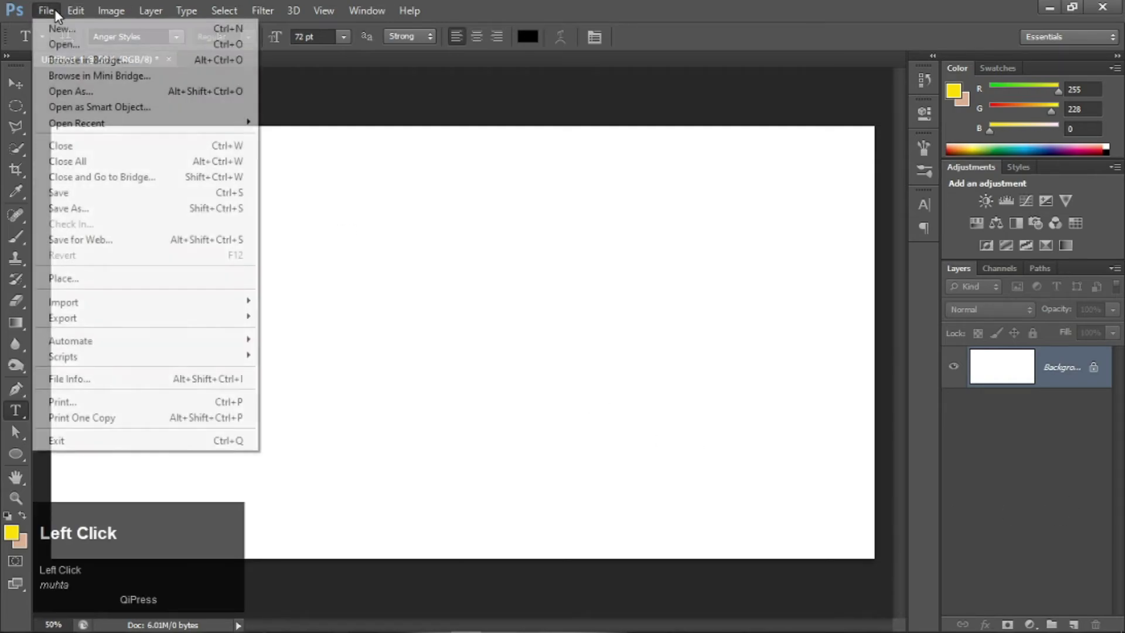
left_click(69, 45)
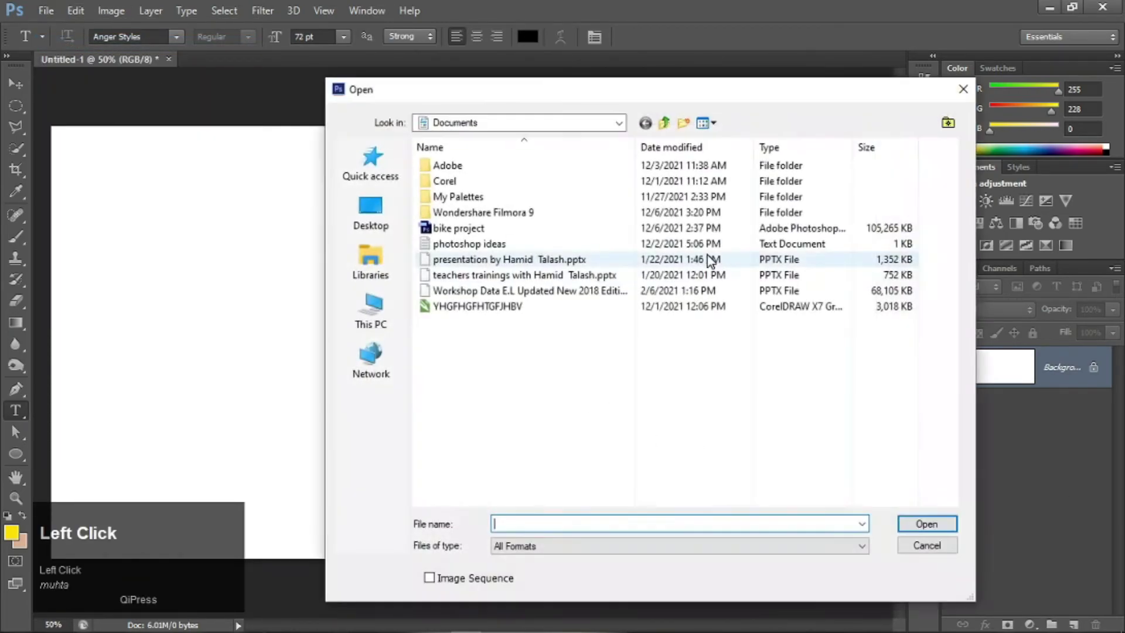
left_click(384, 325)
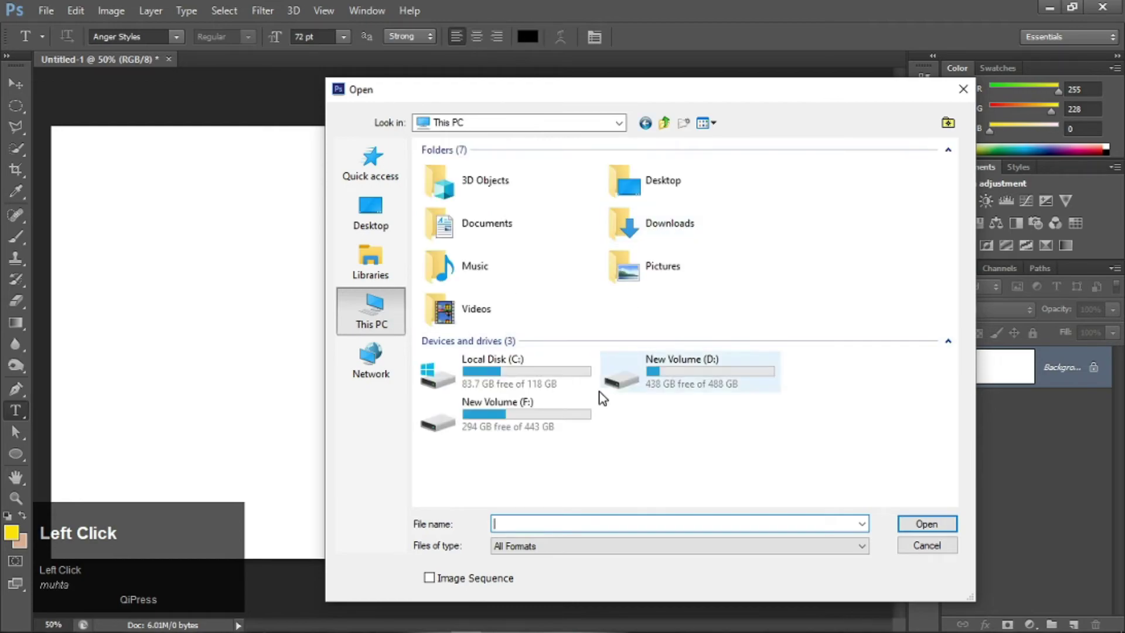
double_click(524, 423)
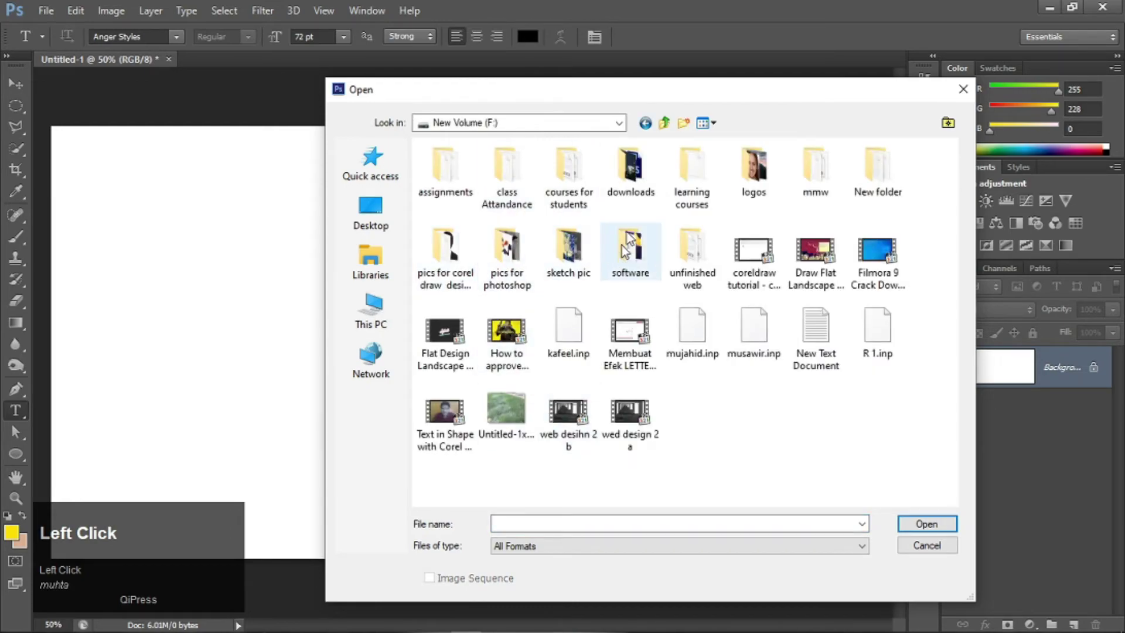
double_click(631, 170)
left_click_drag(954, 172, 946, 410)
double_click(572, 184)
left_click(870, 257)
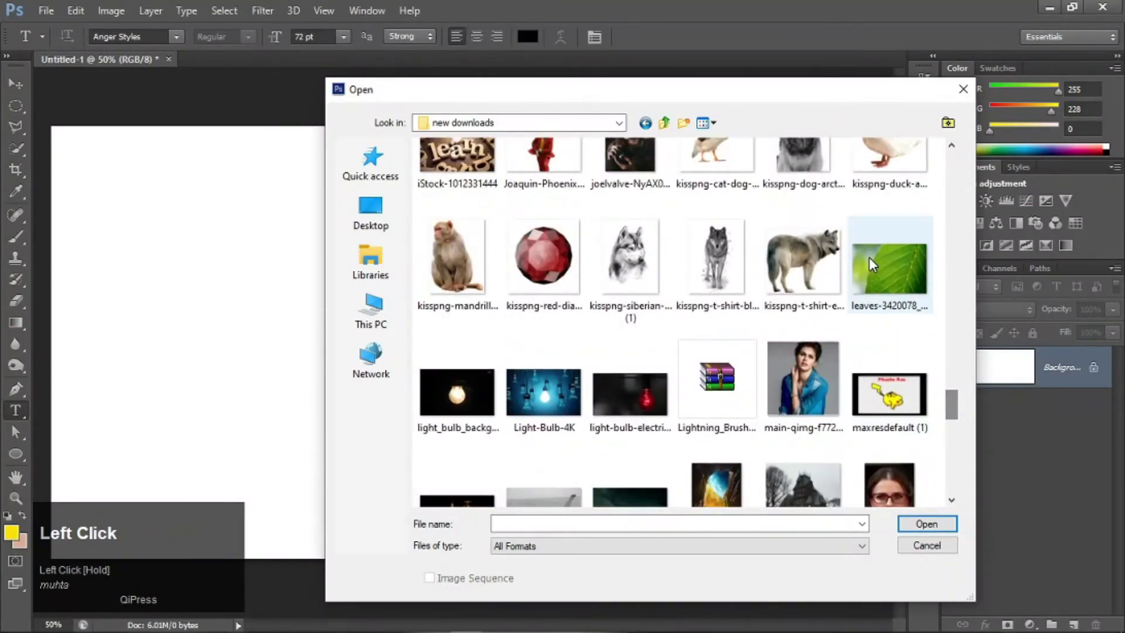
left_click(927, 523)
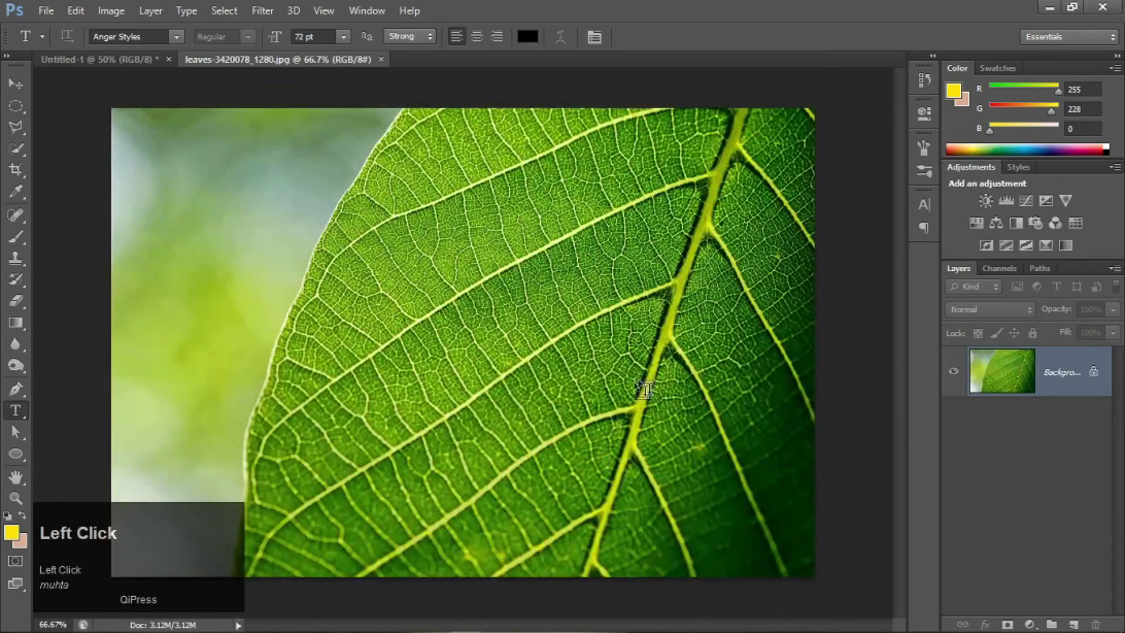
Add the horizontal text "Leaf" in 72 pt black Anger Styles over the leaf photo
left_click(350, 357)
type("Lea")
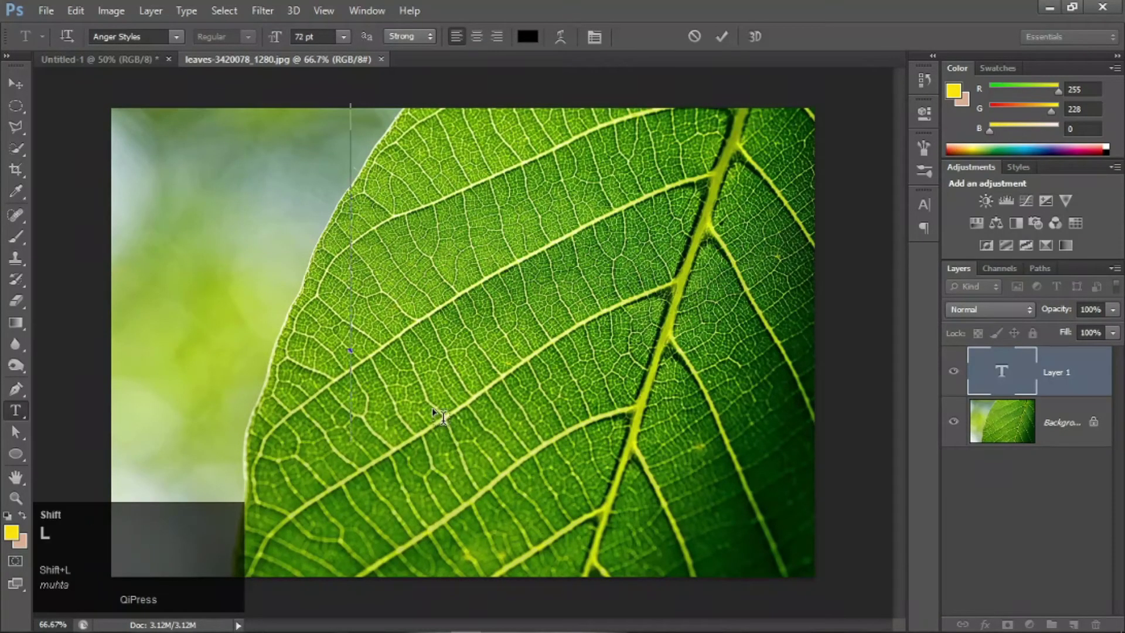
type("f")
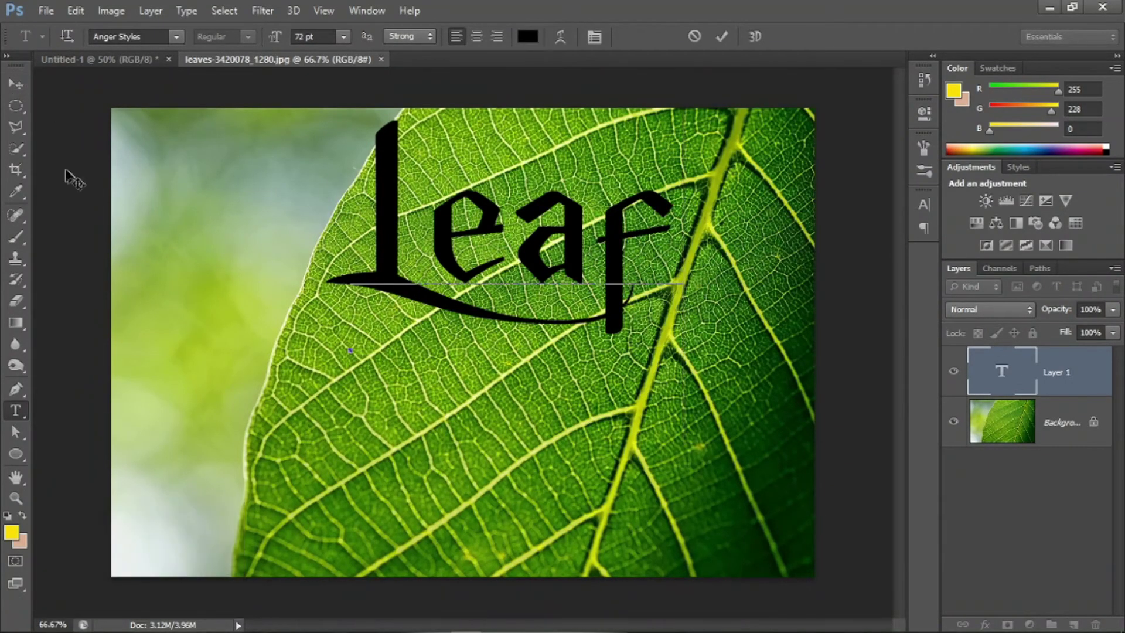
Move the "Leaf" text down toward the leaf's central vein, and delete its text layer
left_click(16, 84)
left_click_drag(563, 357, 611, 453)
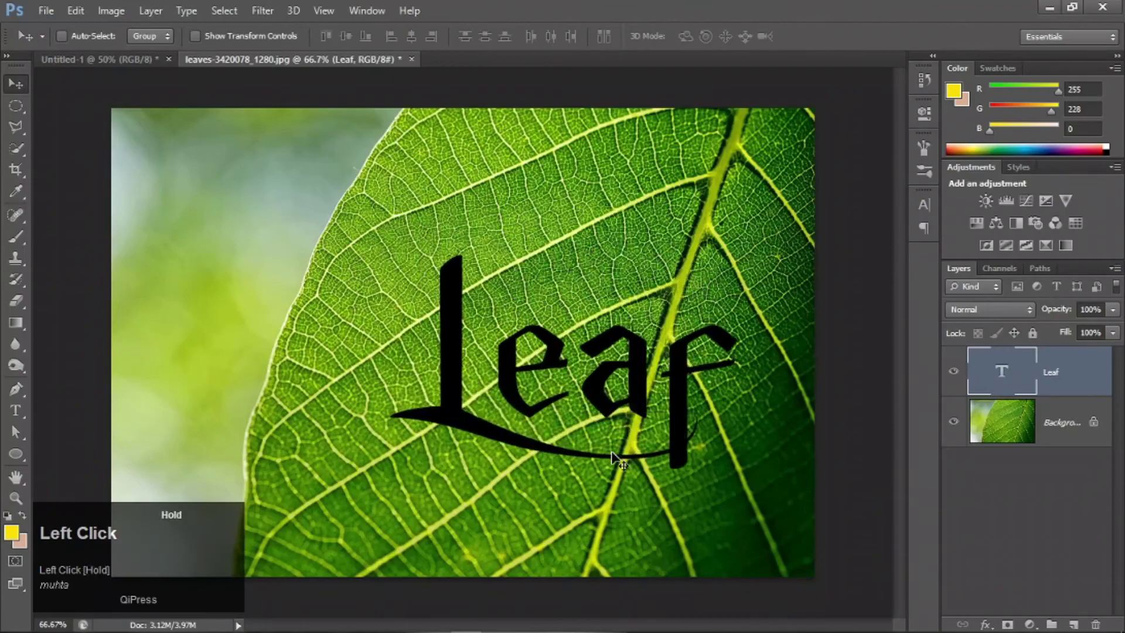
left_click_drag(1073, 394, 1096, 624)
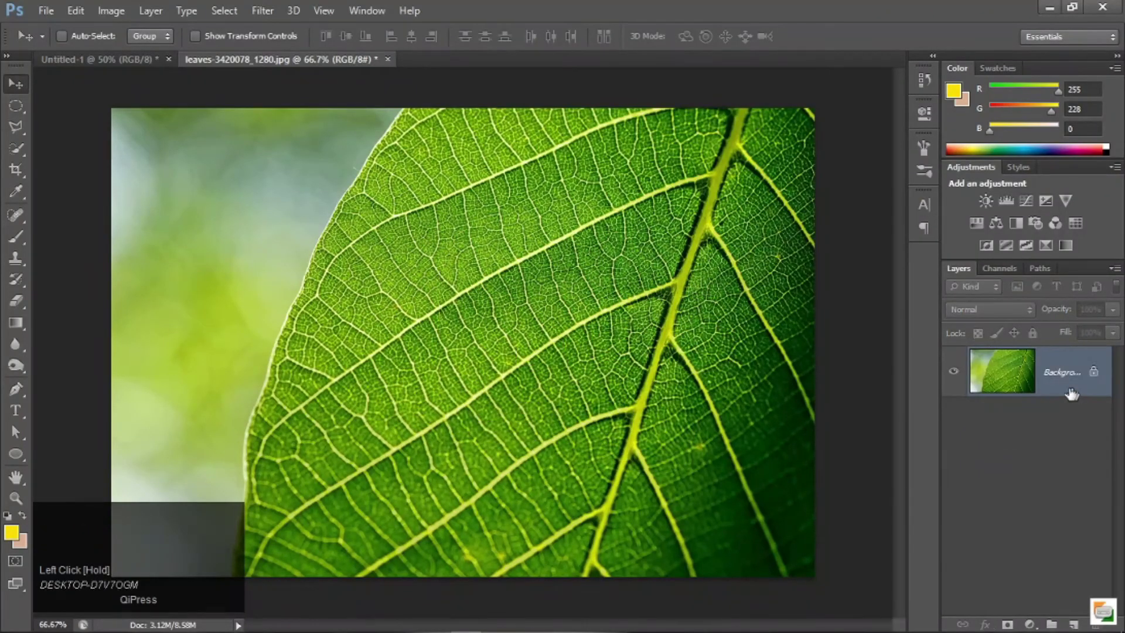
Start a horizontal type mask on the leaf photo and enter "leaf"
right_click(13, 413)
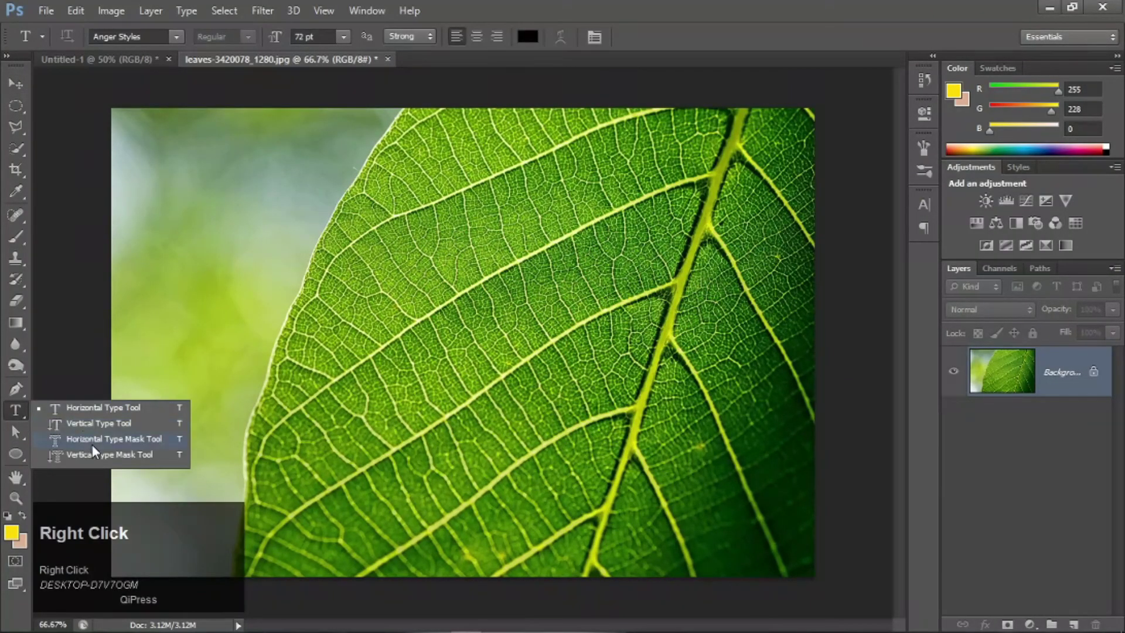
left_click(91, 441)
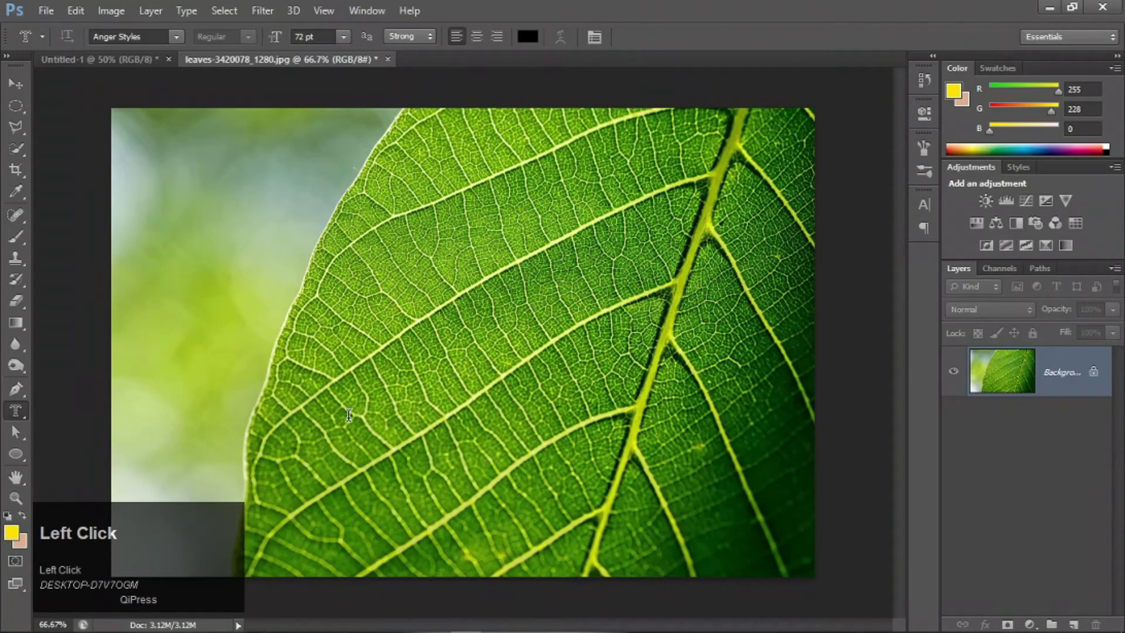
left_click(349, 415)
type("lea")
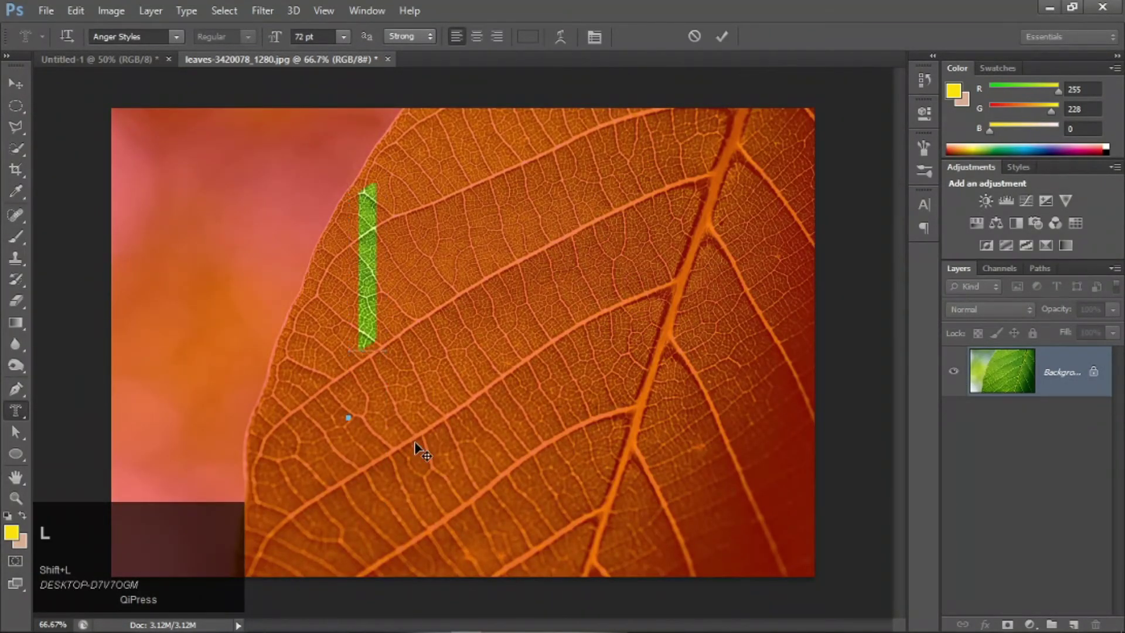
type("f")
Replace the lowercase first letter of the mask text with a capital "L"
key("Left")
key("Left")
key("Right")
key("BackSpace")
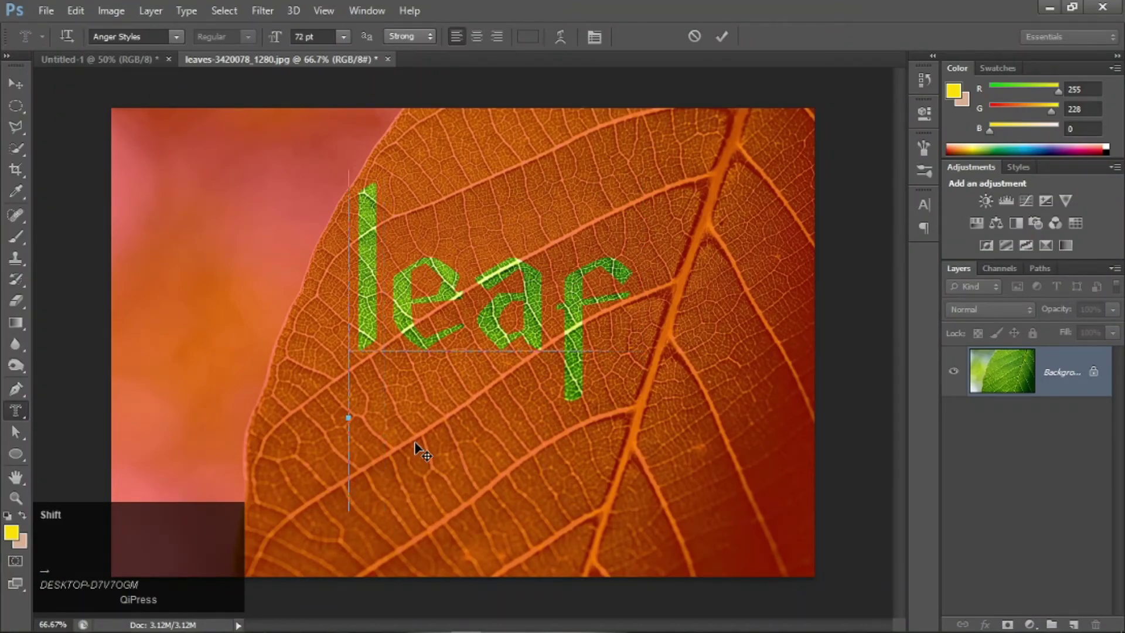
type("L")
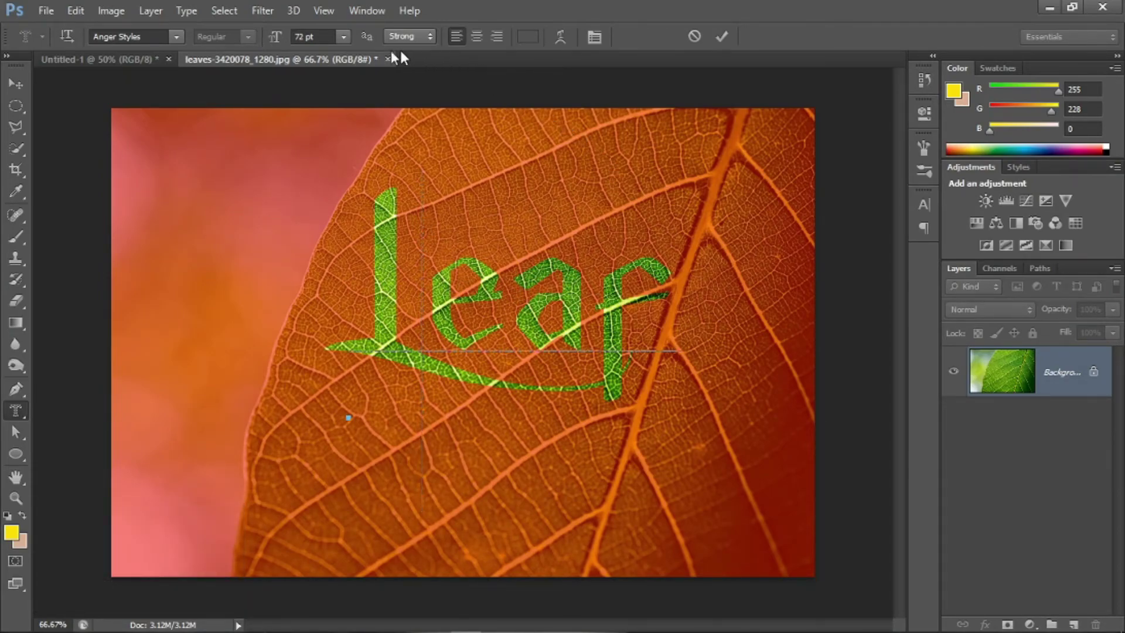
Try setting the type size to 40 pt and to 80 pt without selecting the mask text
left_click(335, 39)
left_click(345, 37)
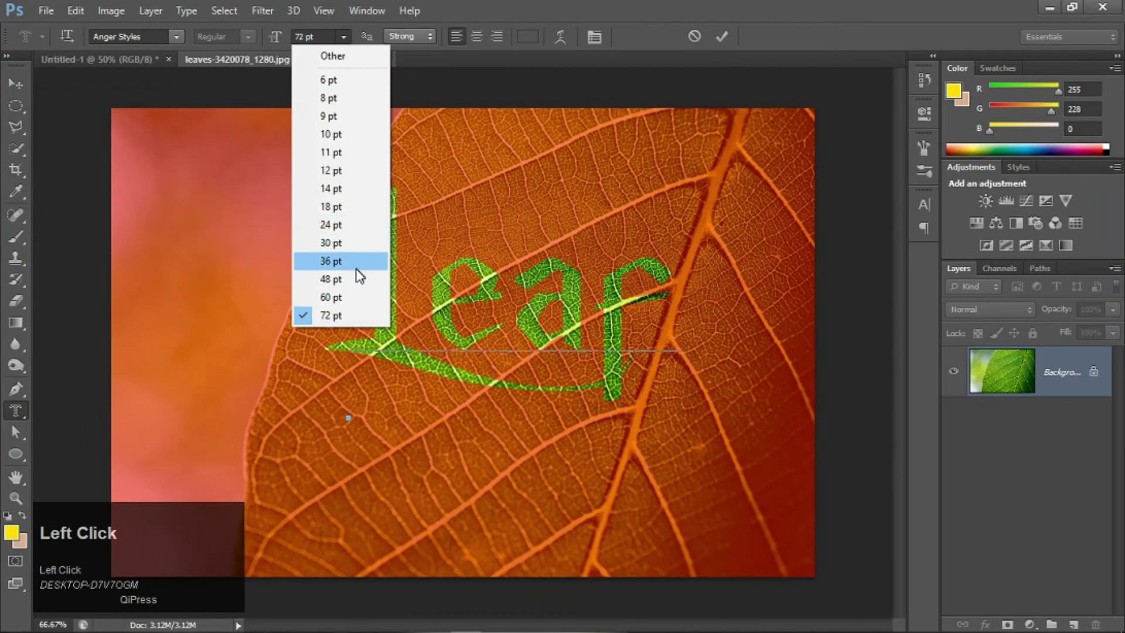
left_click(321, 40)
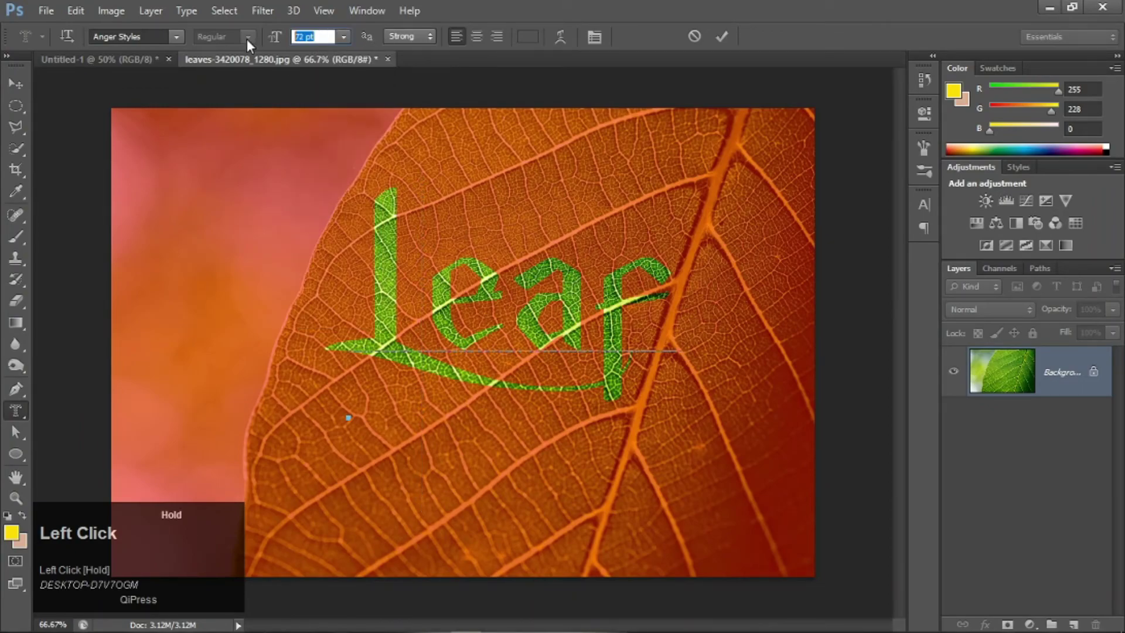
type("40")
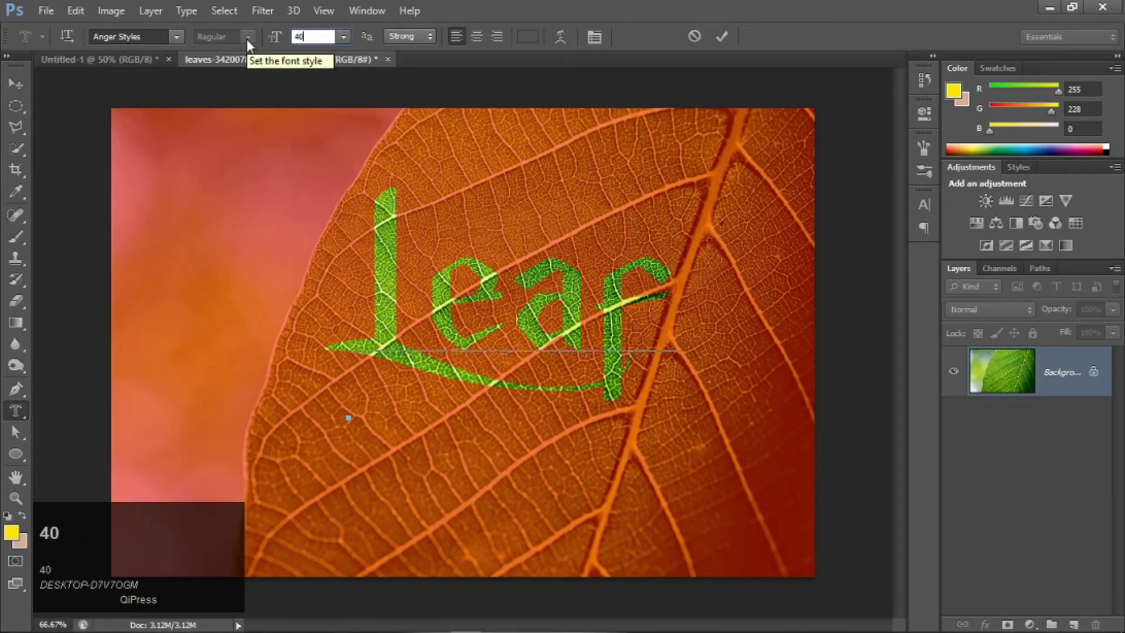
key("BackSpace")
key("BackSpace")
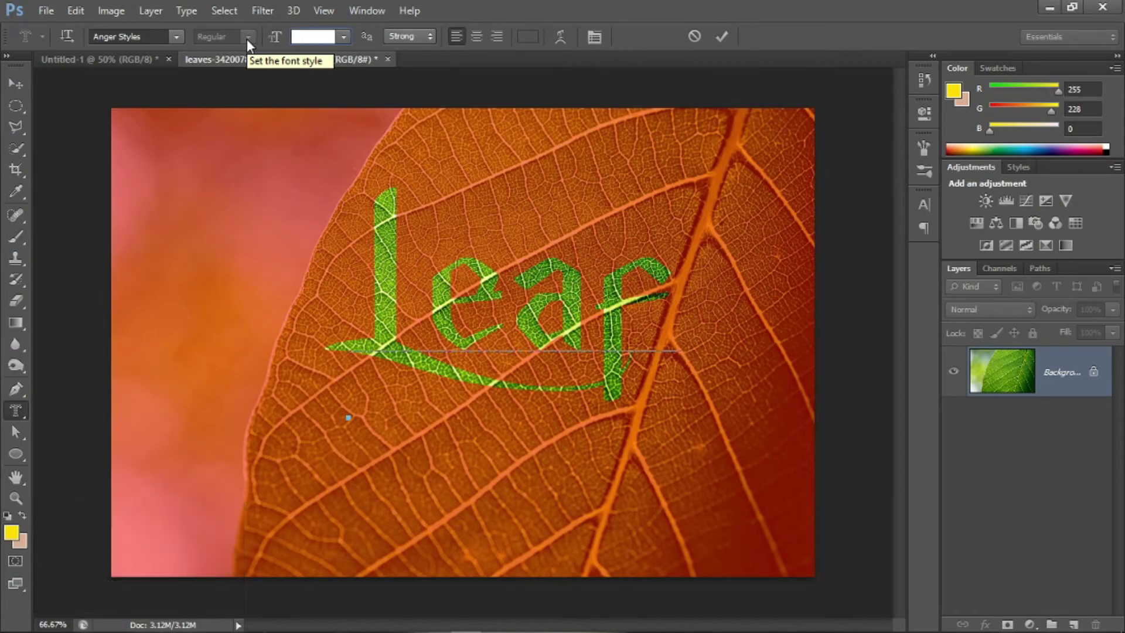
type("80")
key("Return")
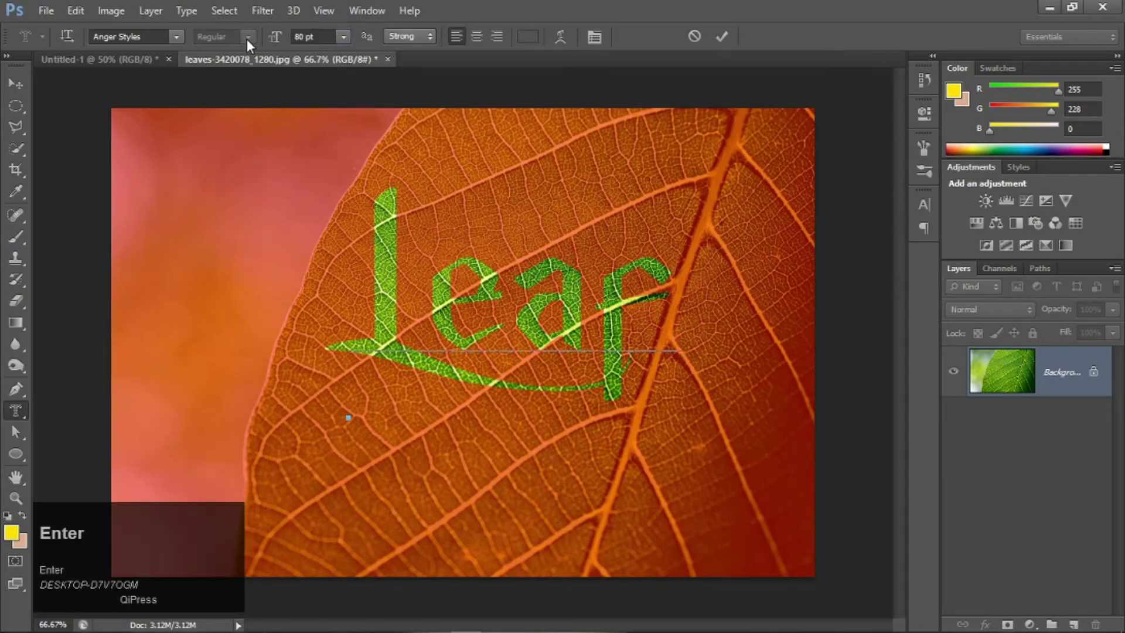
Select the whole "Leaf" mask text, set its size to 80 pt, and commit it as a selection
left_click_drag(640, 297, 338, 284)
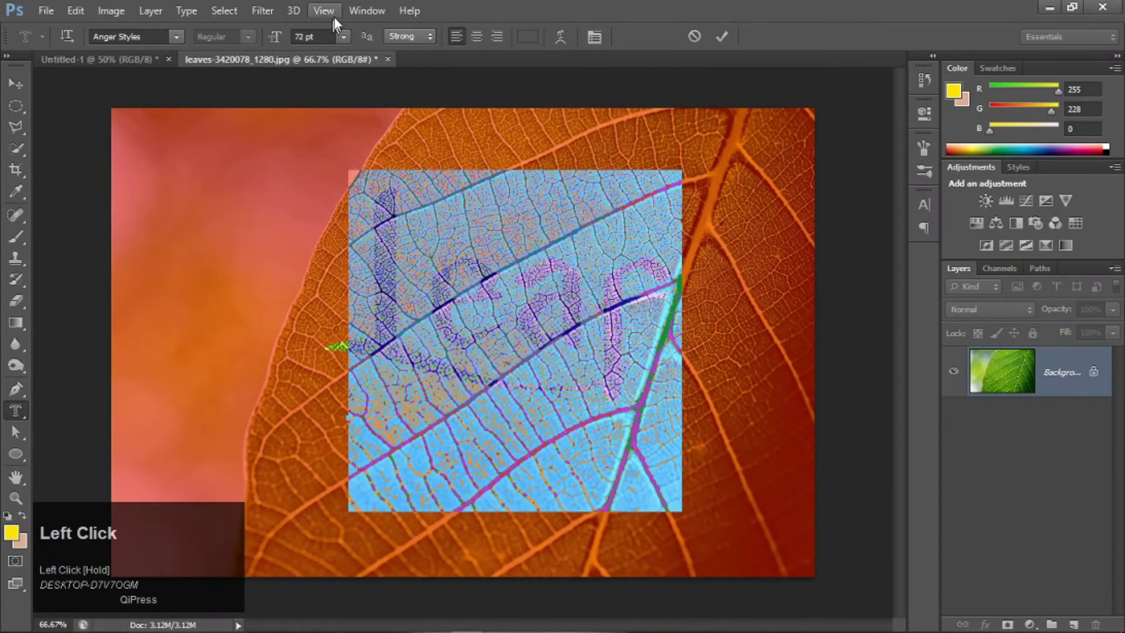
left_click(349, 36)
left_click(352, 53)
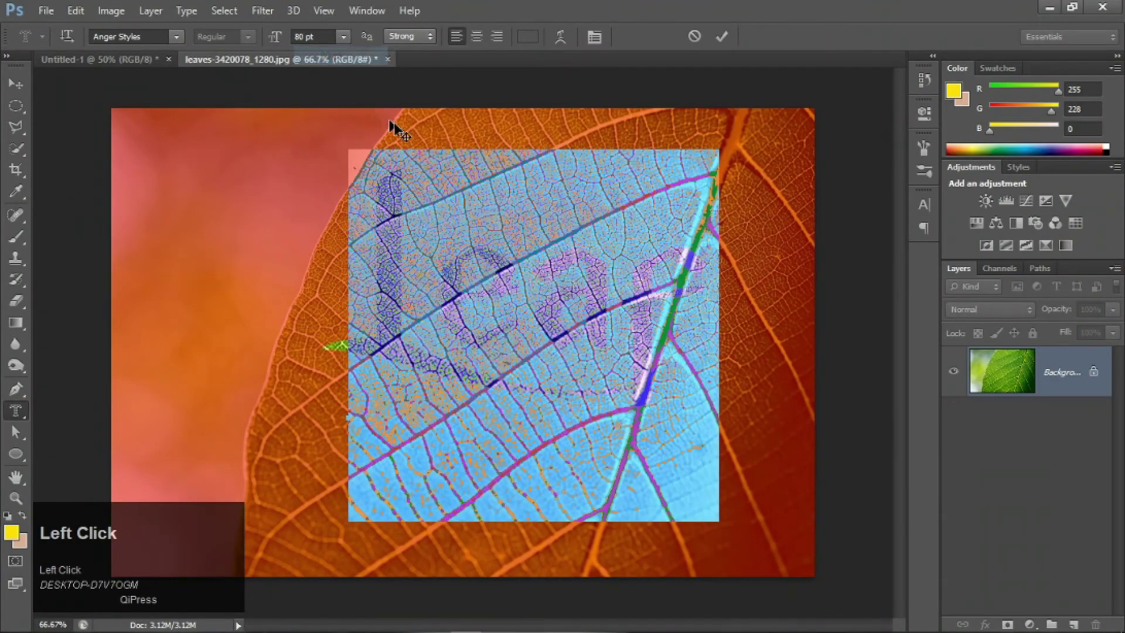
left_click(716, 37)
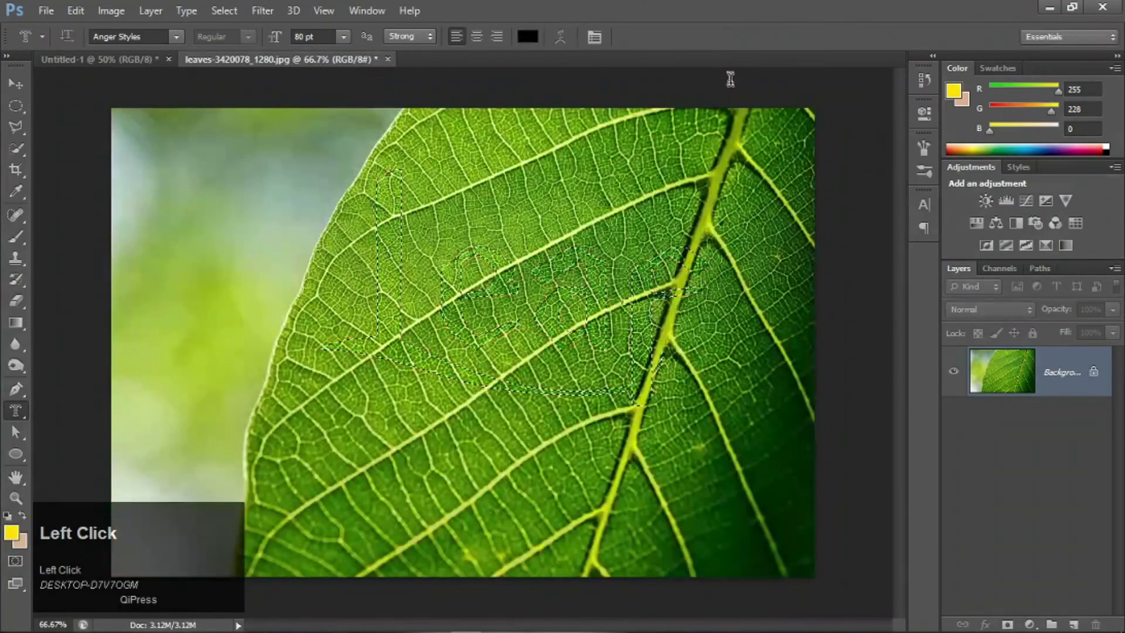
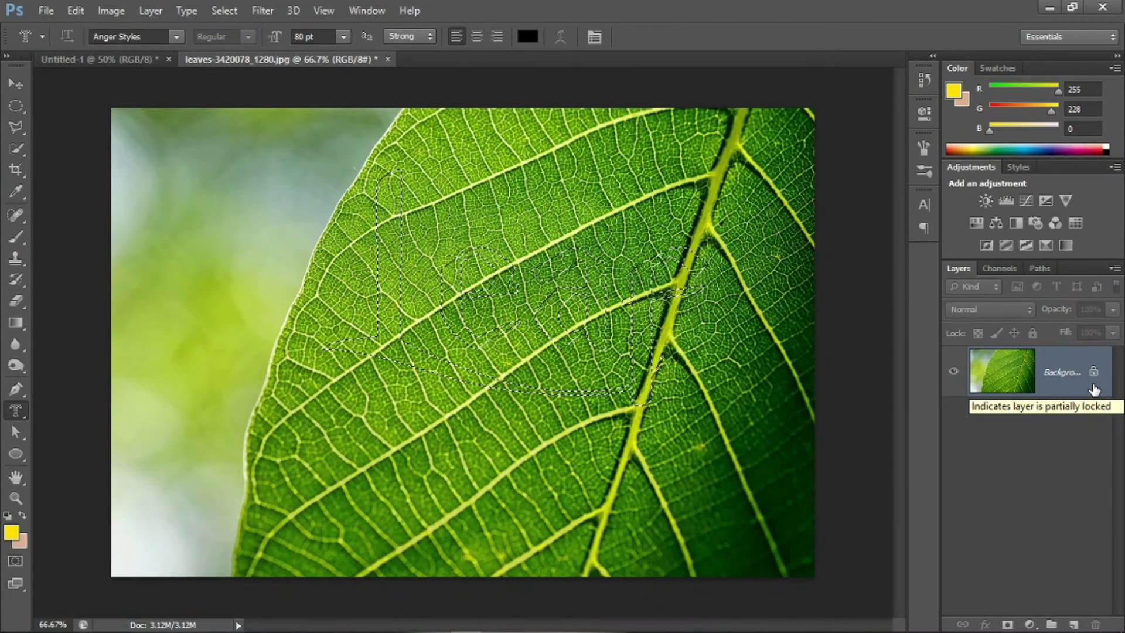
Copy the "Leaf" text selection to a new layer, and hide the background temporarily to inspect the cut-out letters
key("ctrl+j")
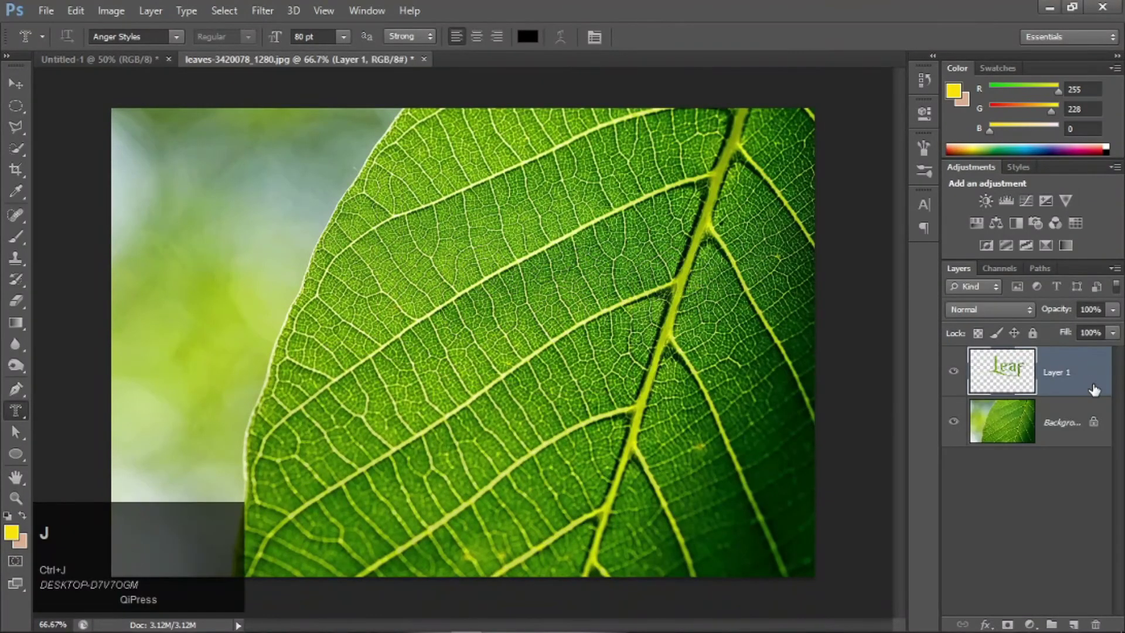
left_click(954, 421)
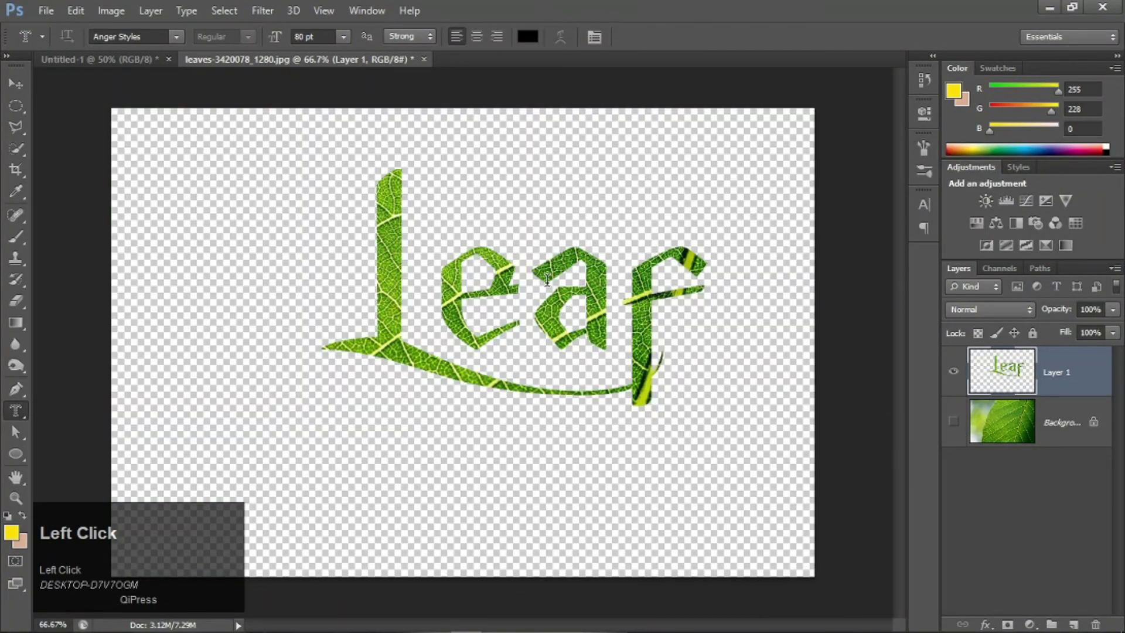
scroll(548, 280, "up", 3)
scroll(451, 246, "down", 2)
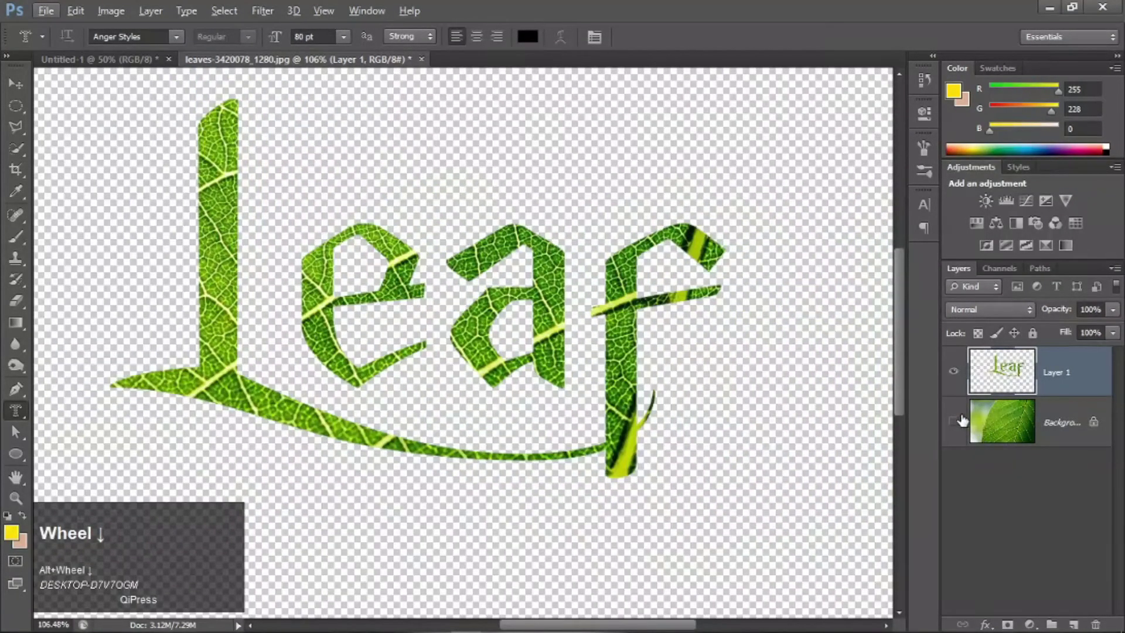
left_click(961, 418)
scroll(506, 324, "up", 1)
scroll(482, 317, "down", 2)
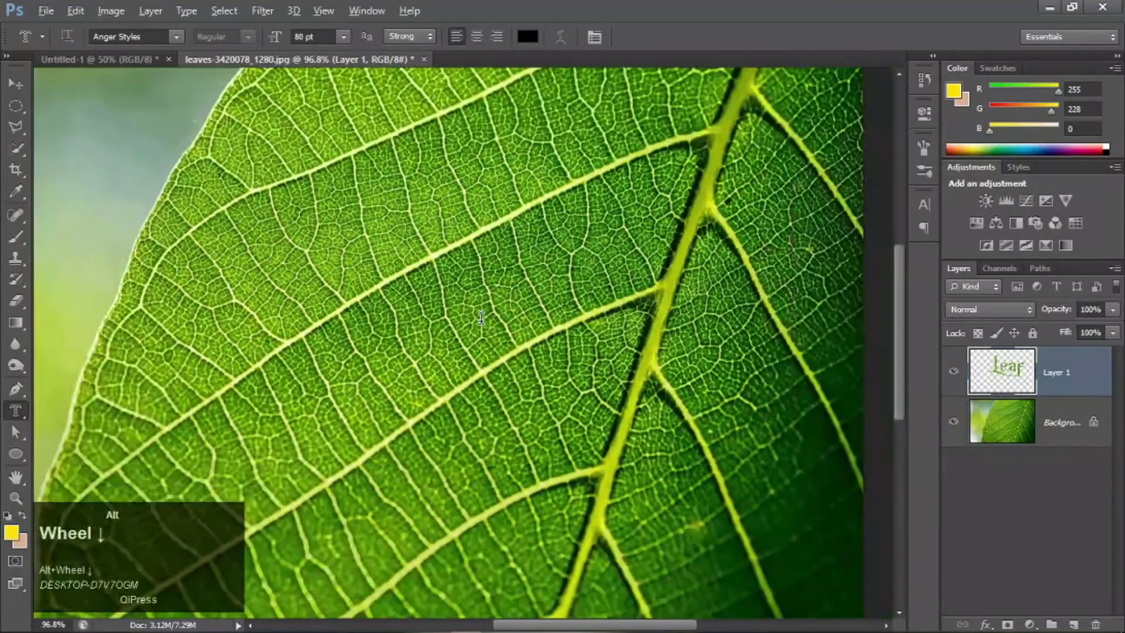
scroll(481, 317, "down", 1)
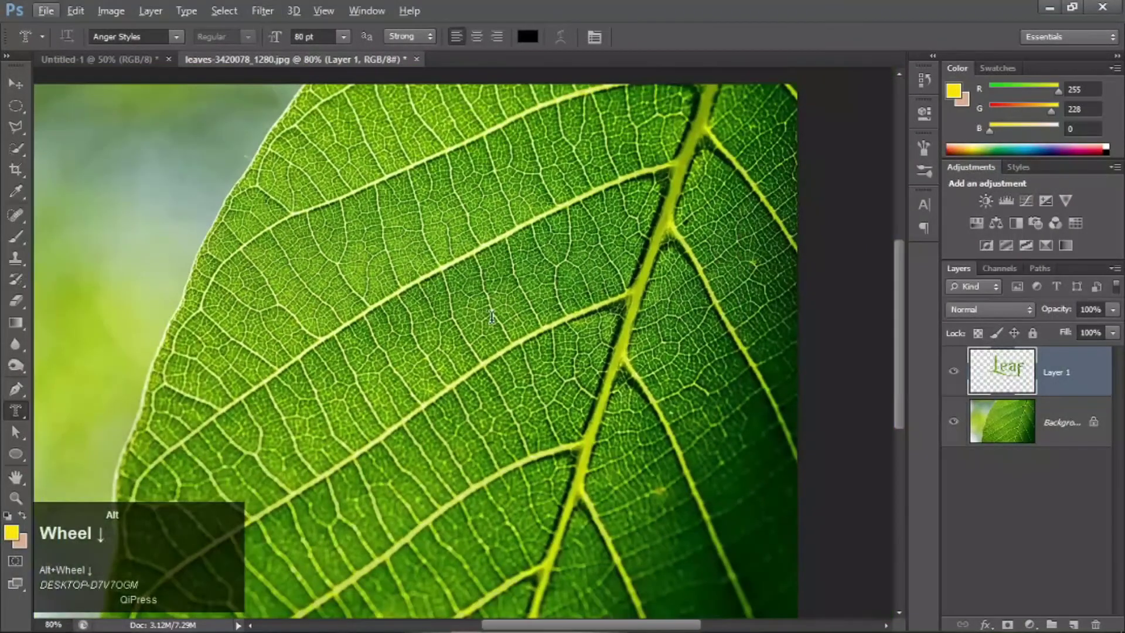
Try shifting the copied text slightly upward, undo the move, and delete the copied text layer
left_click(15, 84)
left_click_drag(517, 303, 518, 279)
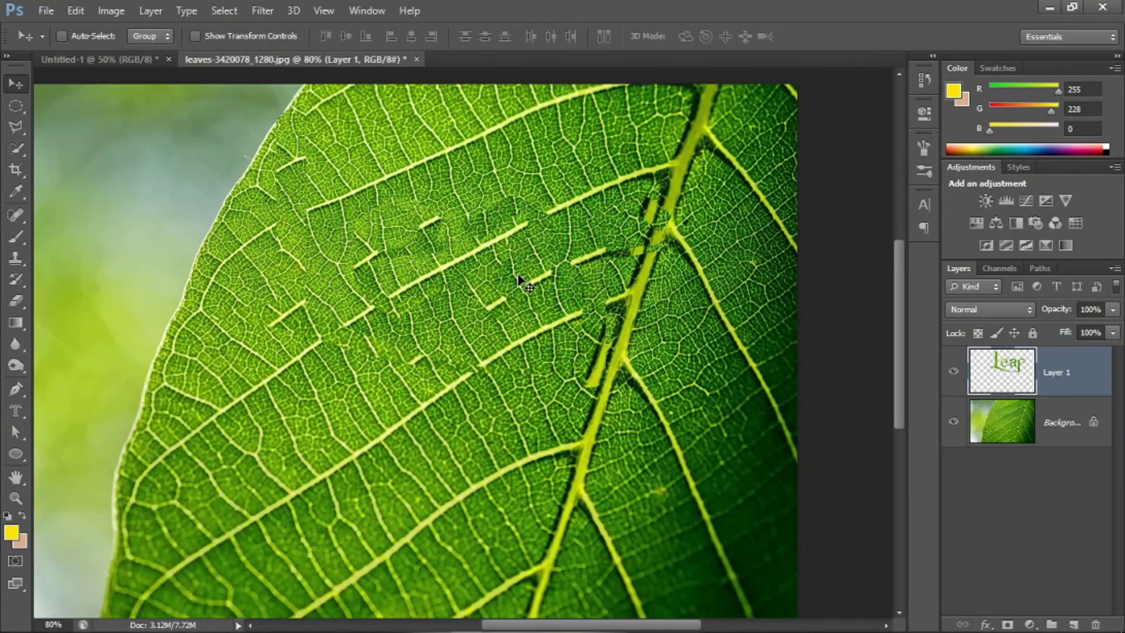
key("ctrl+alt+z")
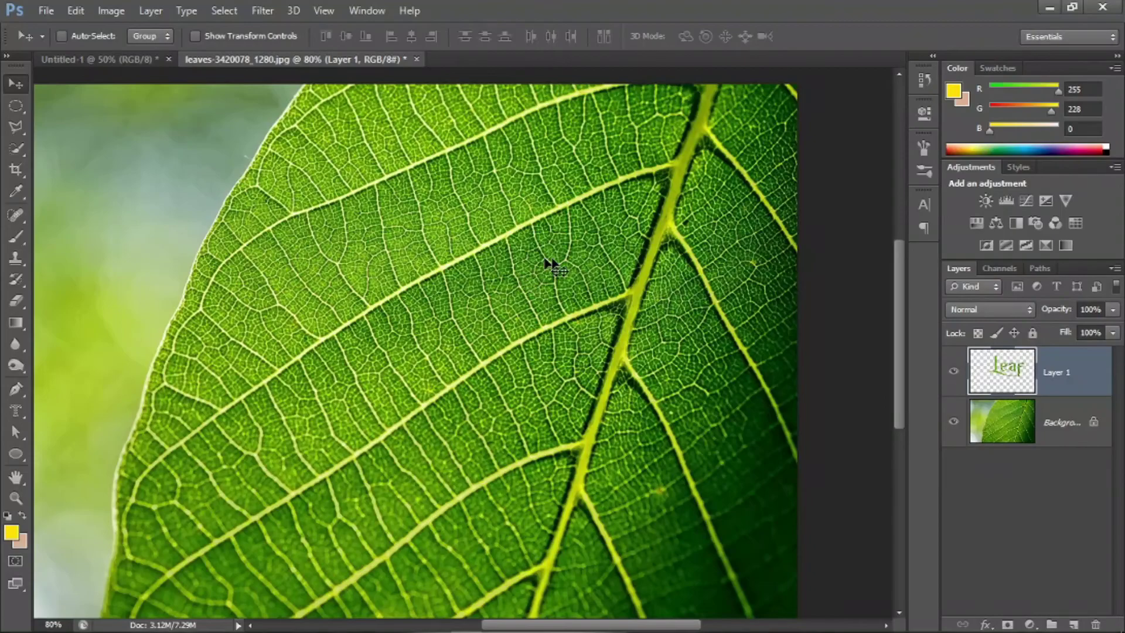
left_click(1062, 376)
key("Delete")
Create a new horizontal type mask reading "Leaf" across the leaf photo and commit it as a selection
right_click(18, 413)
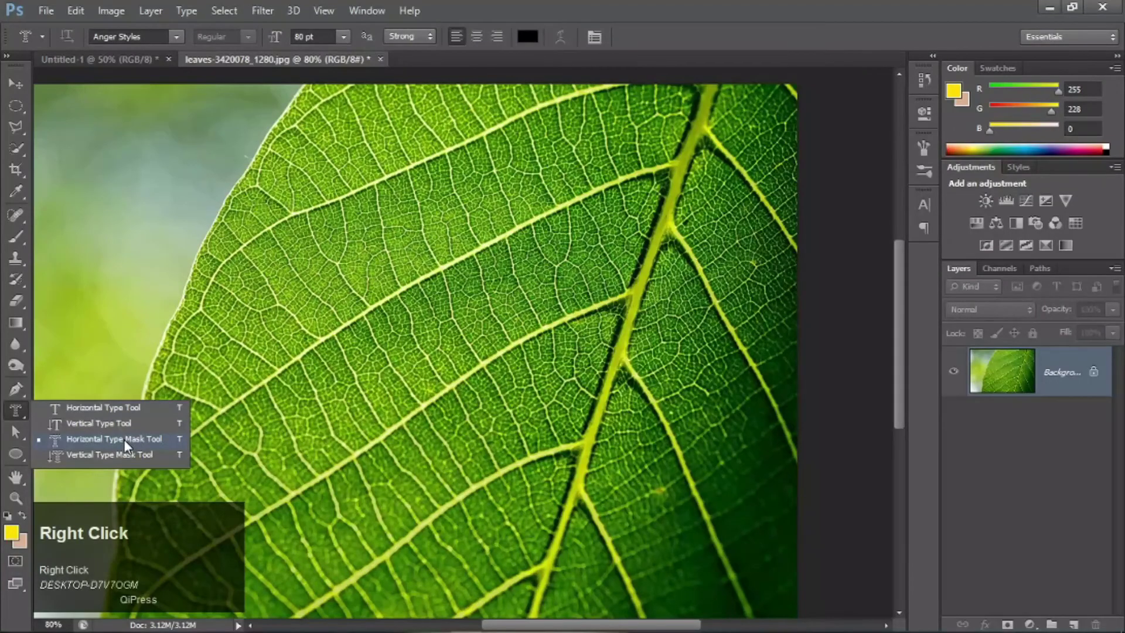
left_click(124, 438)
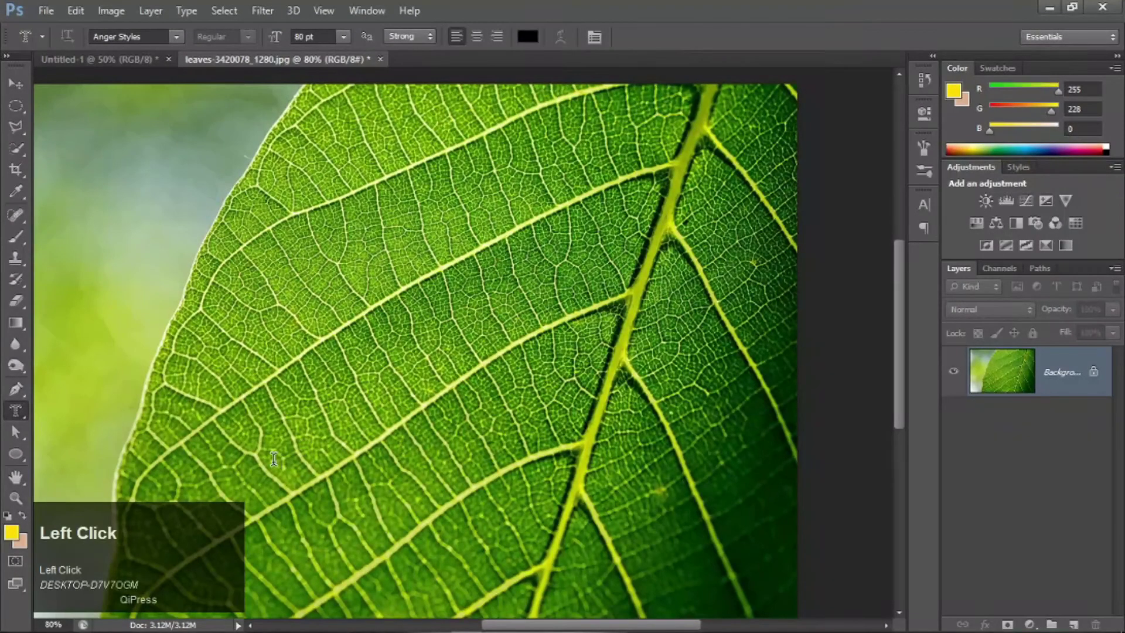
left_click(298, 461)
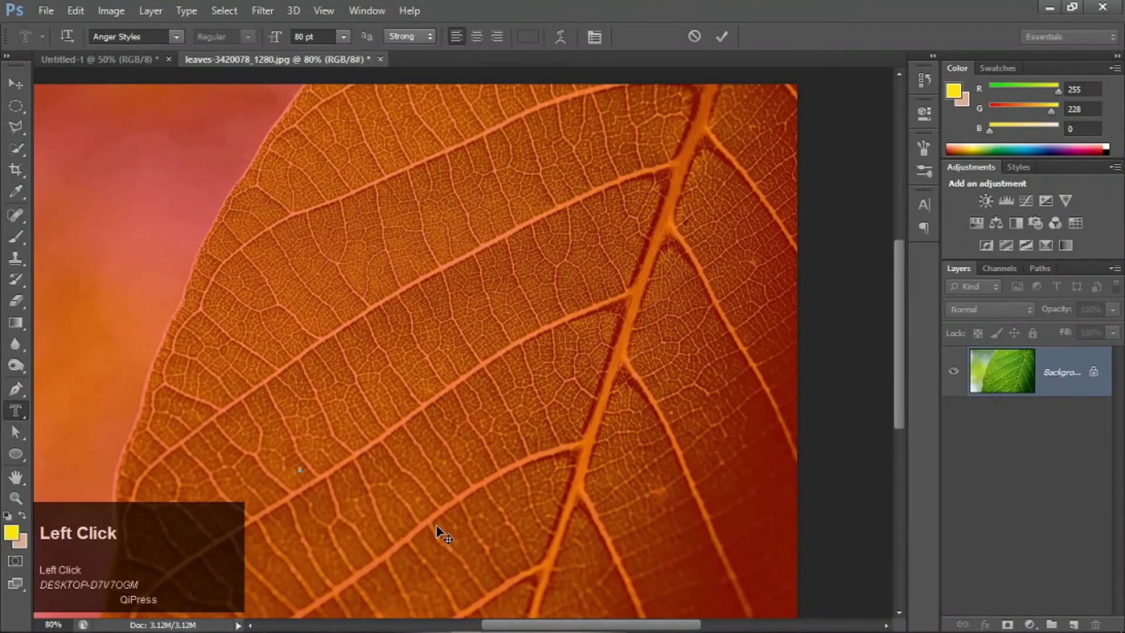
type("Lea")
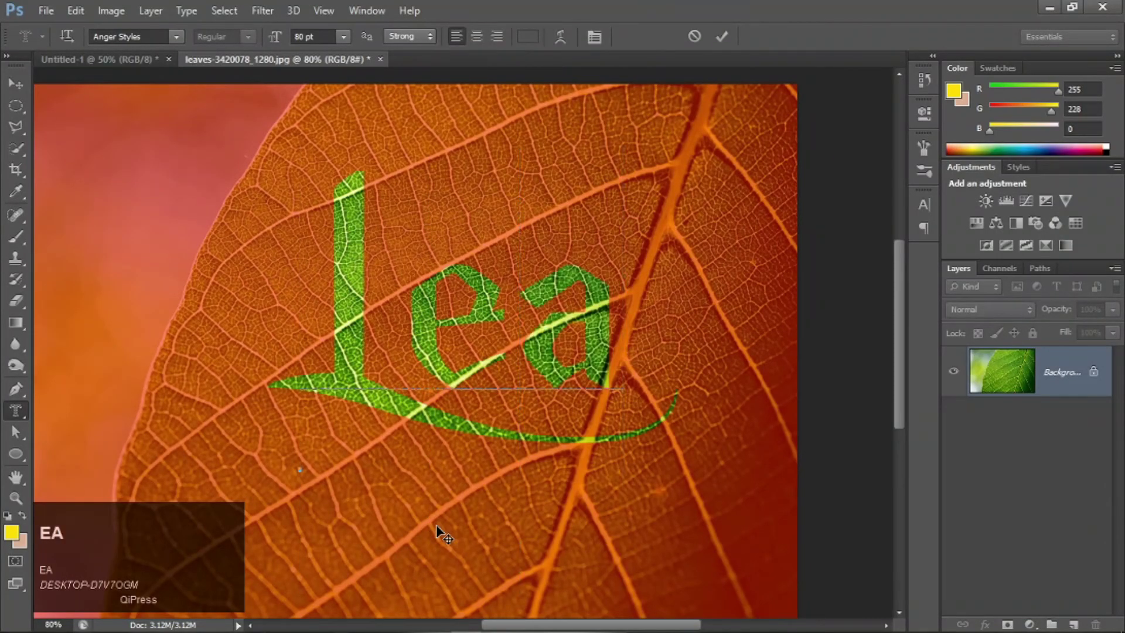
type("f")
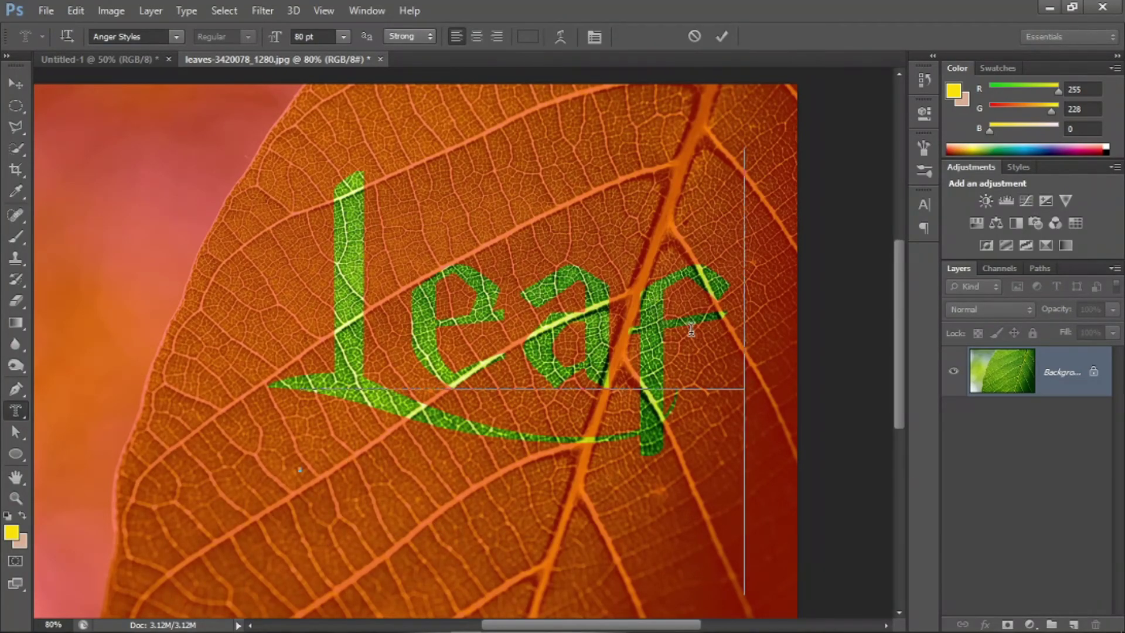
left_click(721, 37)
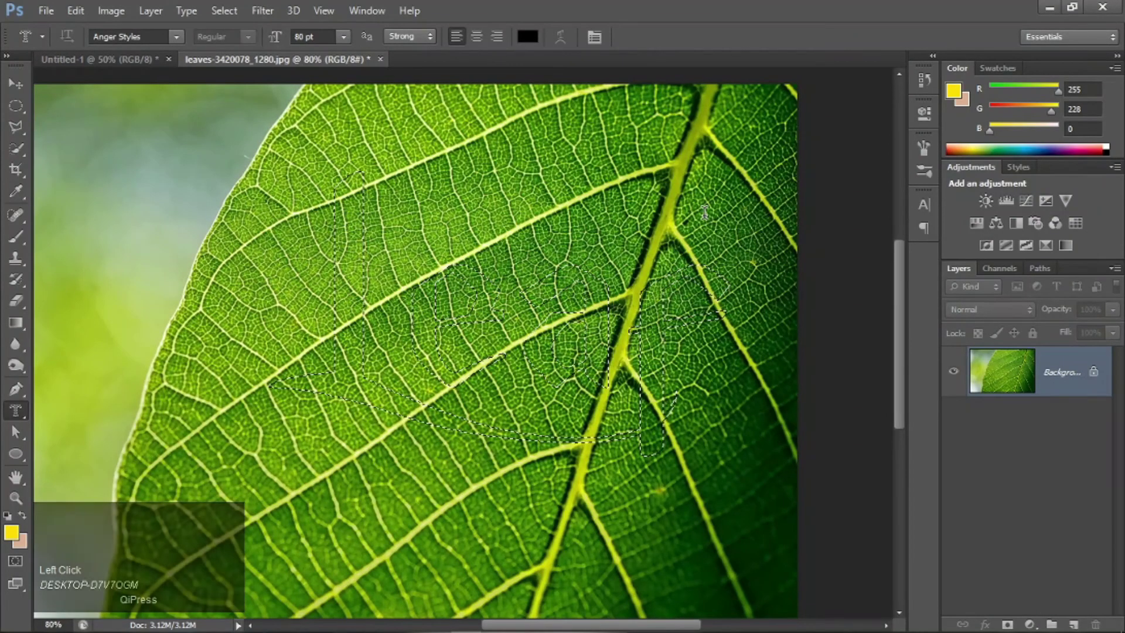
Duplicate the selected letters onto their own layer and check them by toggling the background's visibility
key("ctrl+j")
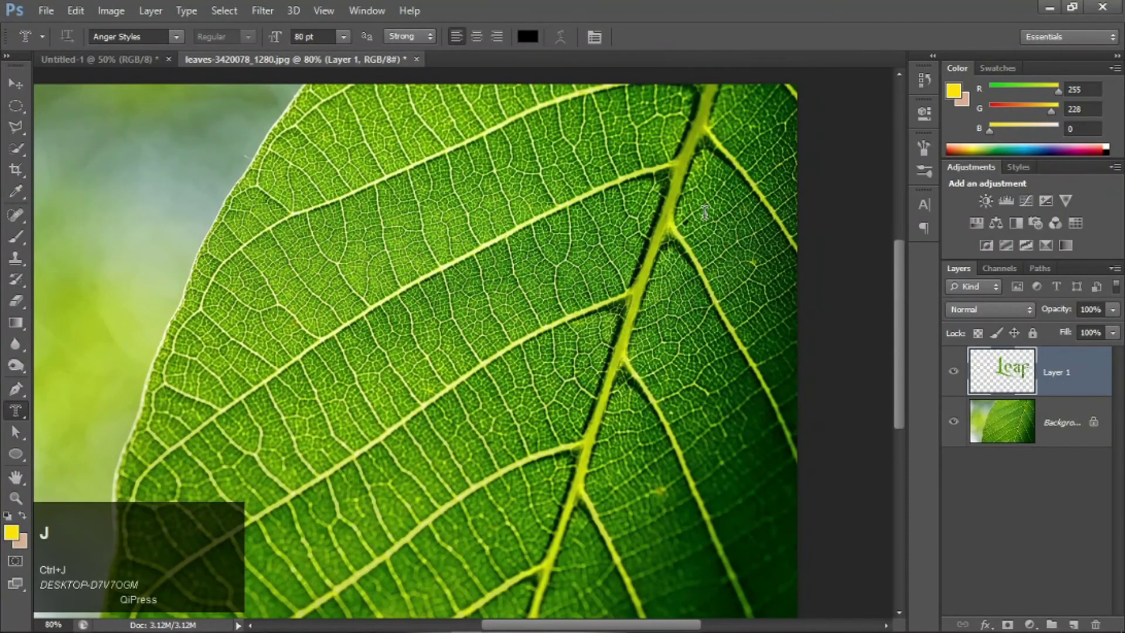
left_click(954, 421)
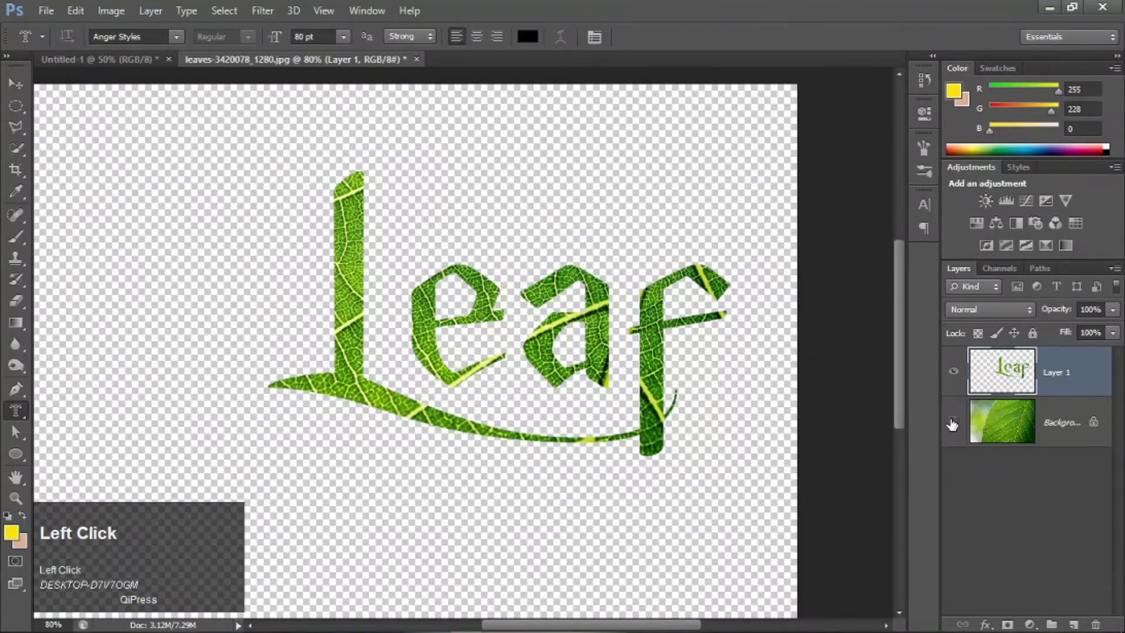
left_click(953, 421)
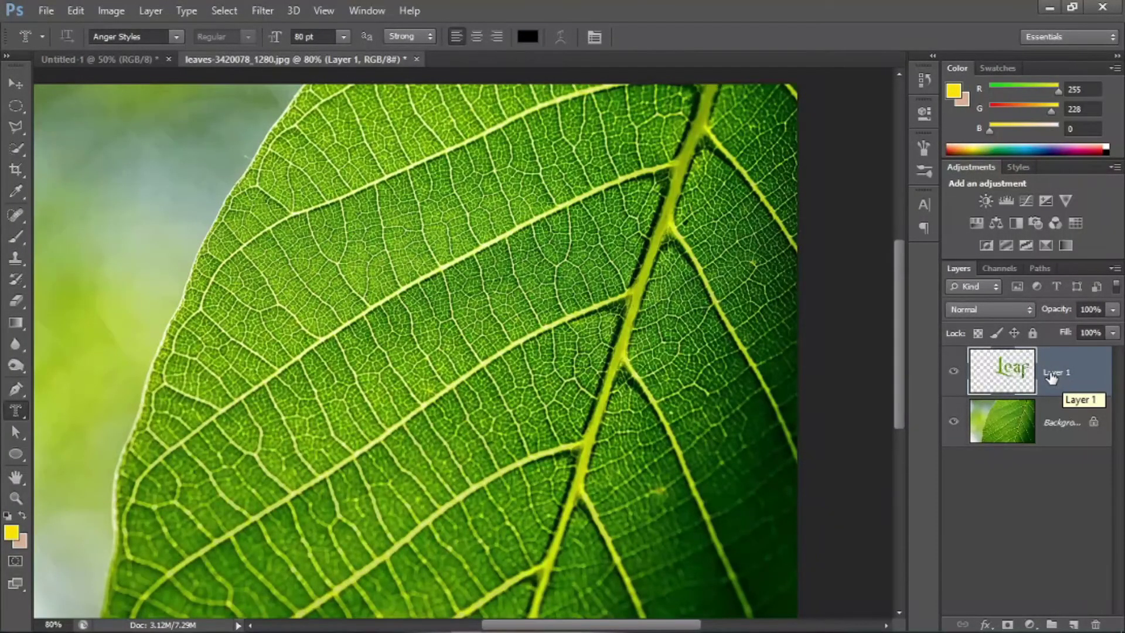
Add a Drop Shadow to the copied text layer with 100% opacity, 7% spread, 38 px size and a slightly larger distance
left_click(1100, 383)
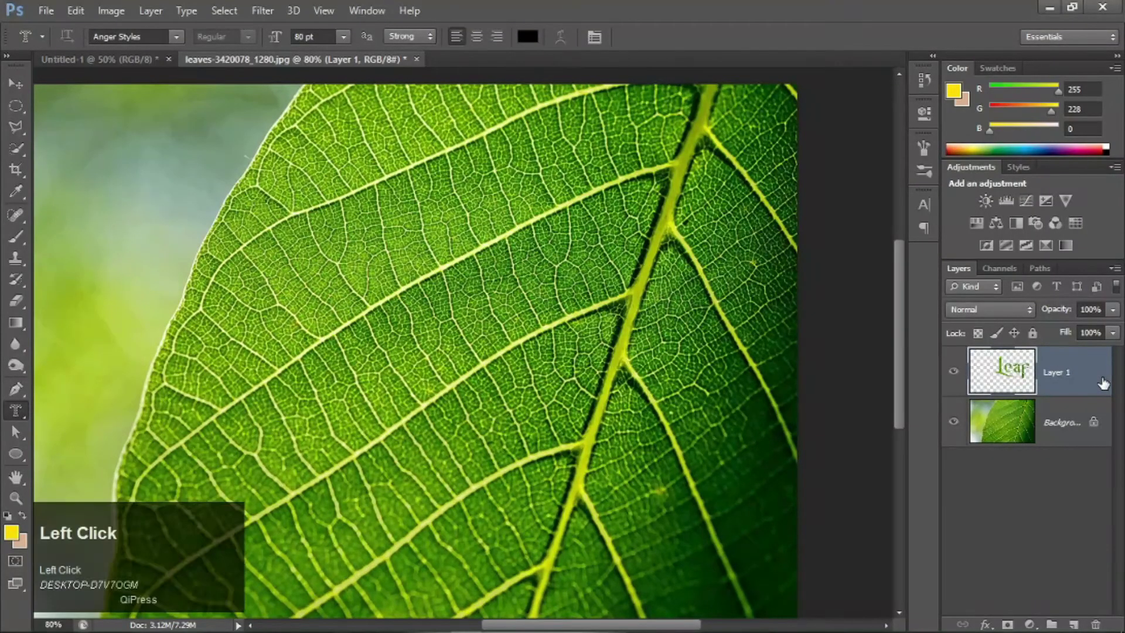
double_click(1091, 363)
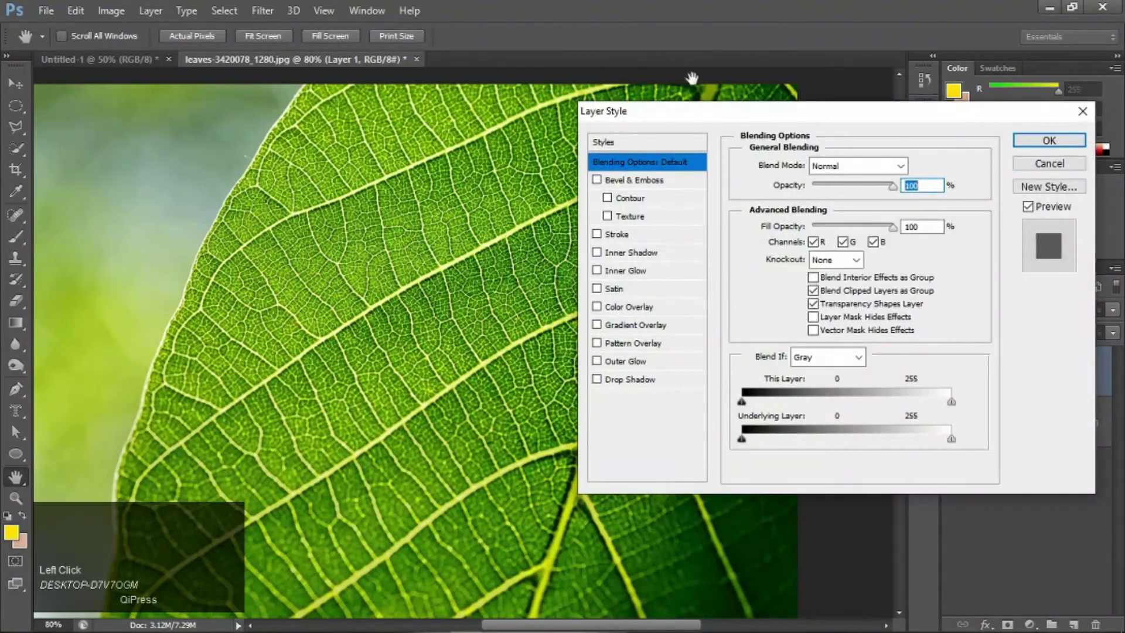
left_click_drag(730, 119, 931, 99)
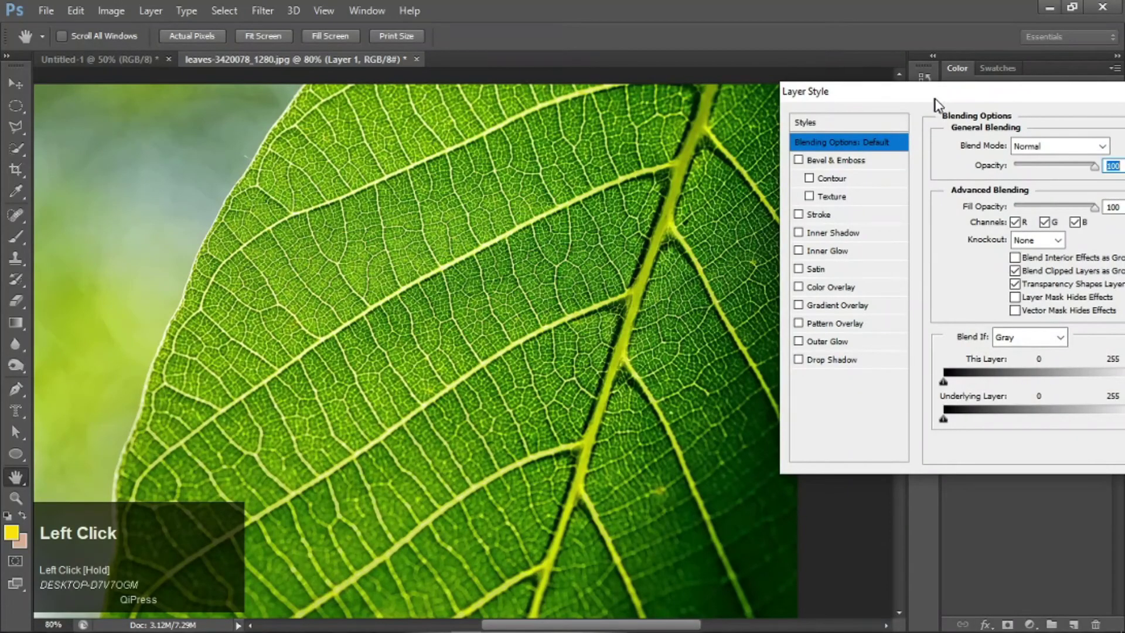
left_click(818, 365)
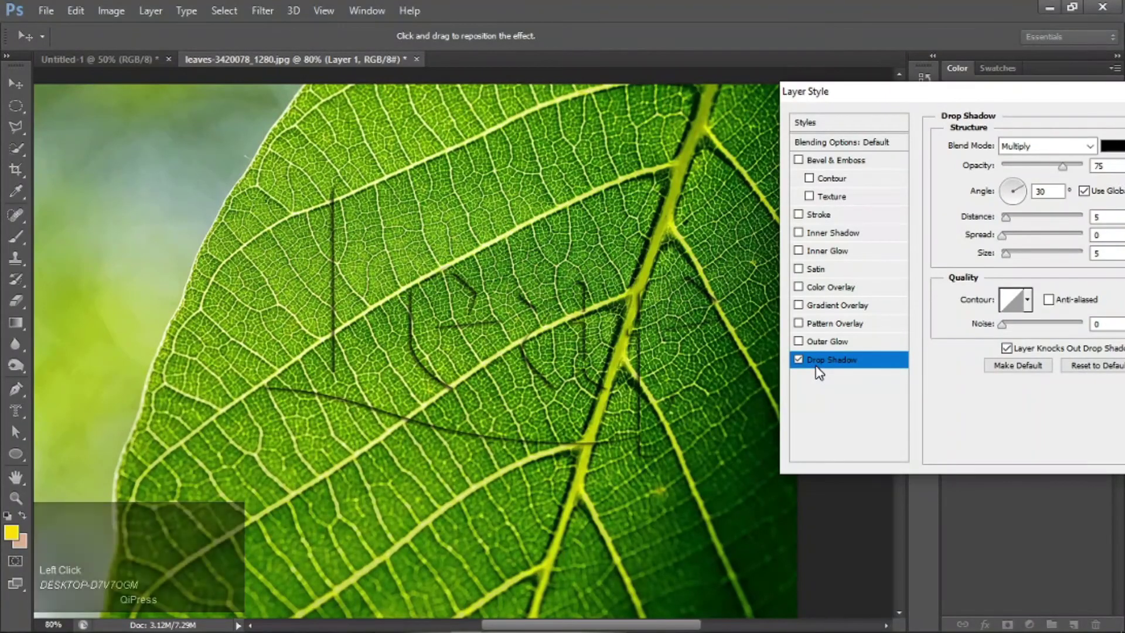
left_click_drag(1041, 101, 963, 105)
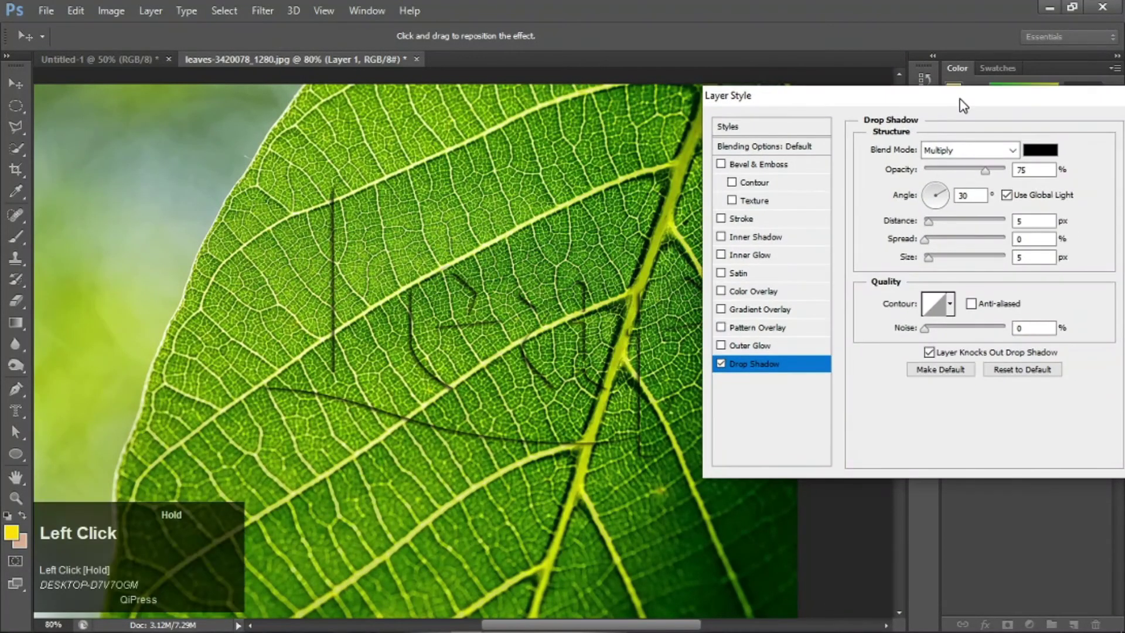
left_click_drag(984, 170, 1034, 171)
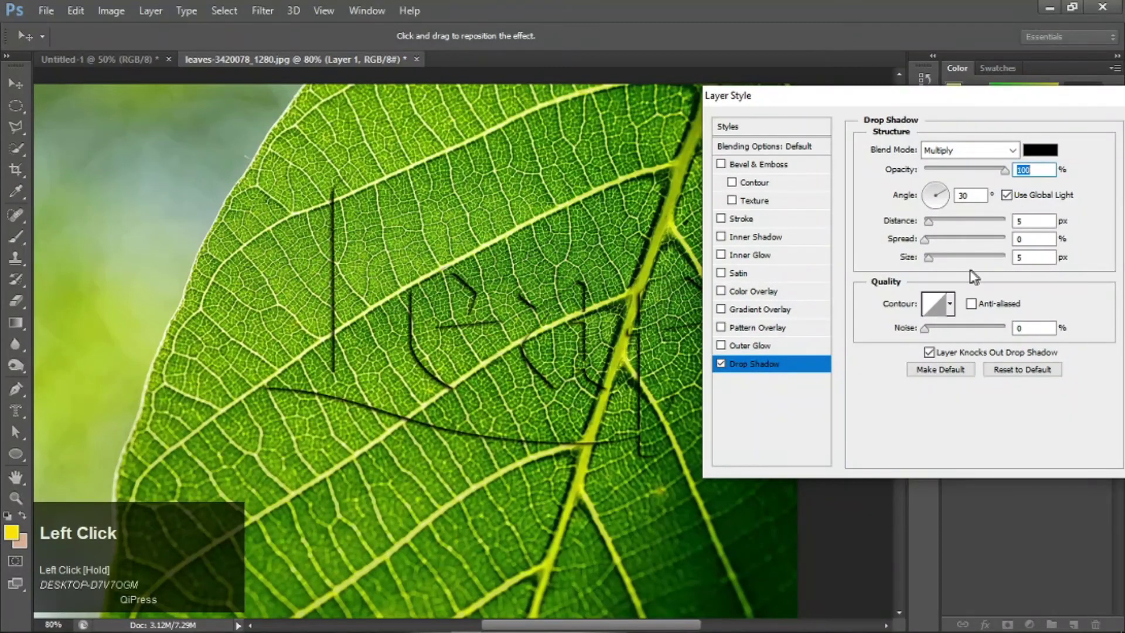
left_click_drag(929, 257, 941, 261)
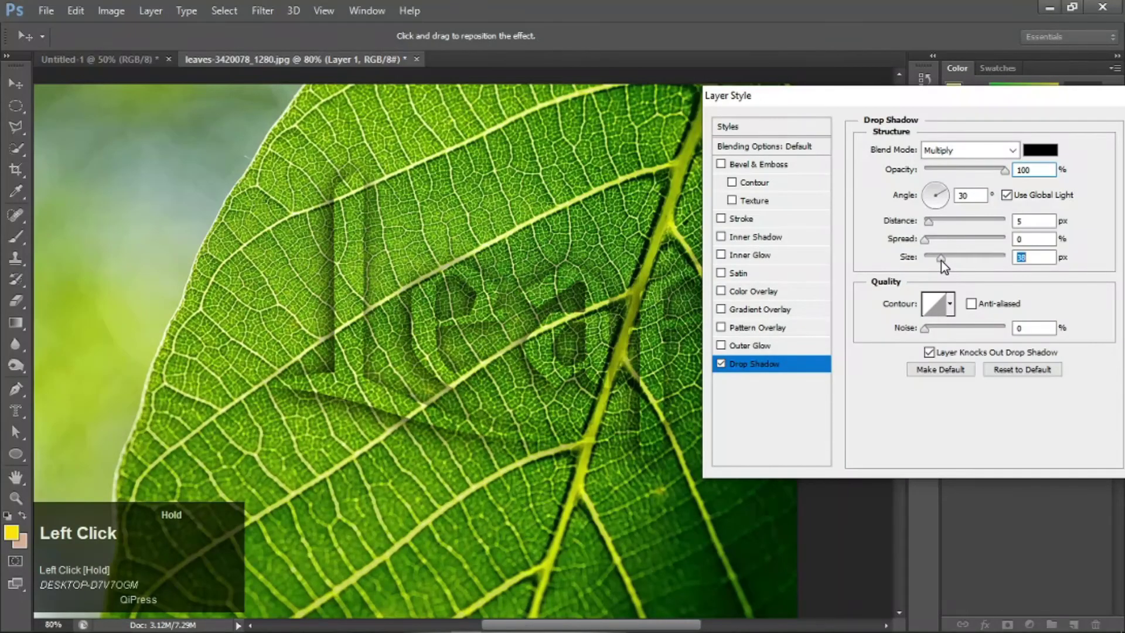
mouse_move(930, 222)
left_mouse_down()
mouse_move(944, 240)
mouse_move(931, 242)
left_mouse_up()
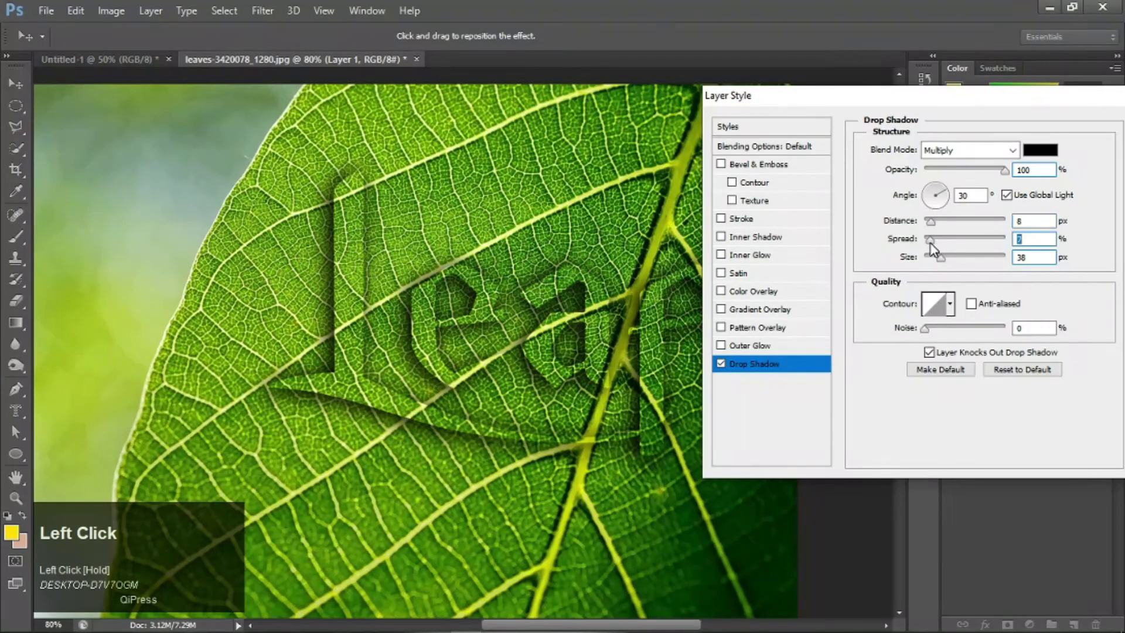
Try the drop shadow's noise at 100%, return it to 0%, and apply the layer style
left_click_drag(925, 329, 1056, 328)
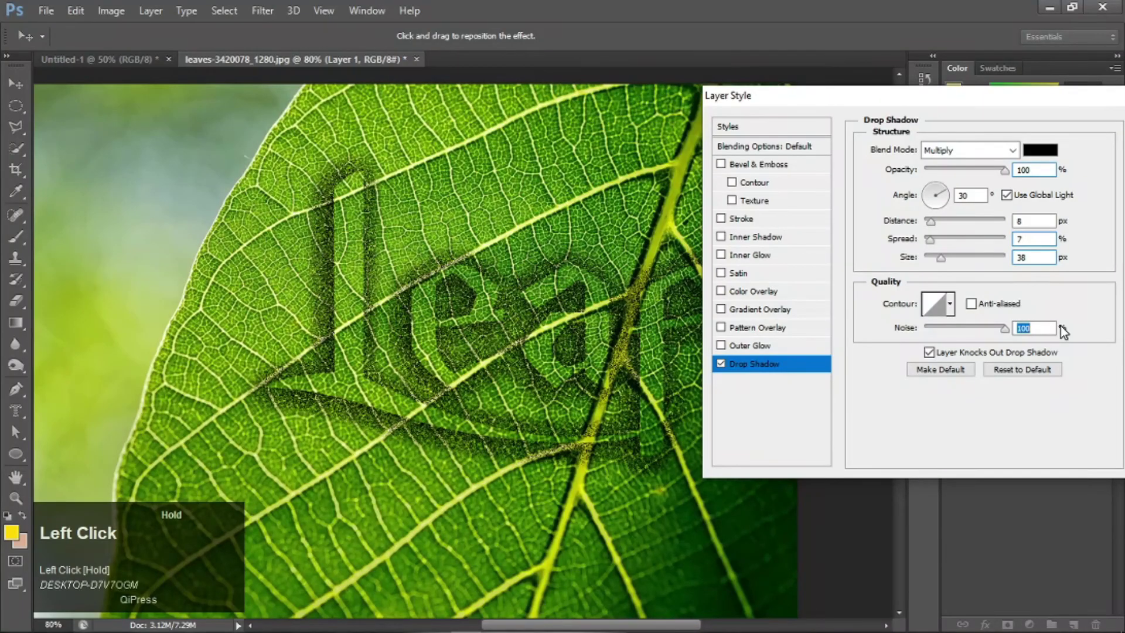
left_click_drag(1063, 328, 911, 330)
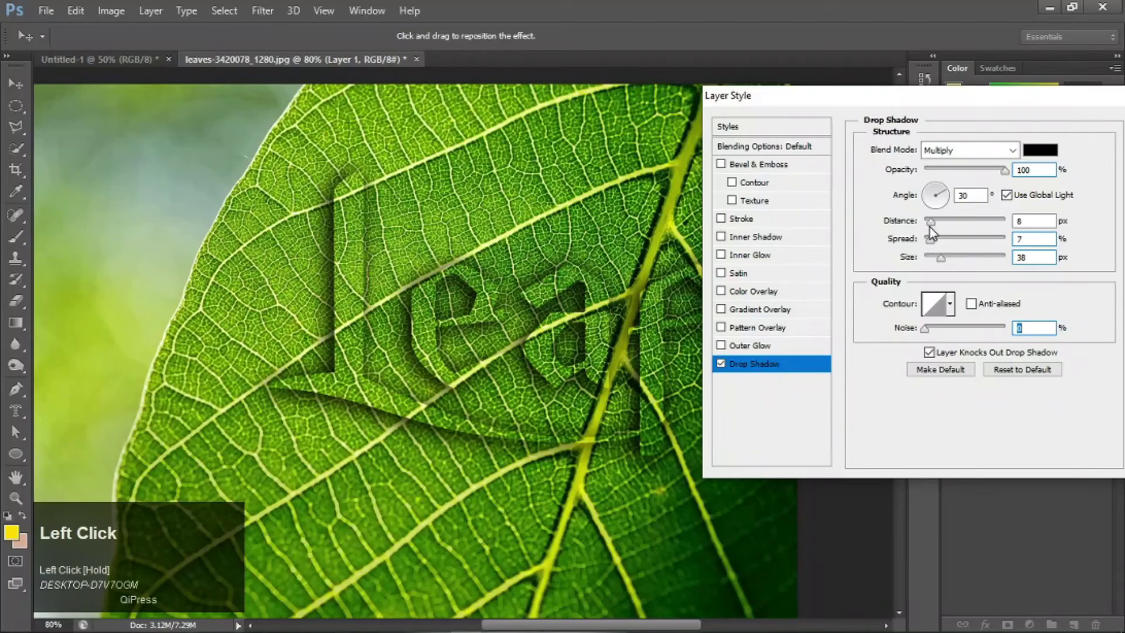
left_click_drag(1089, 103, 980, 138)
left_click(1065, 160)
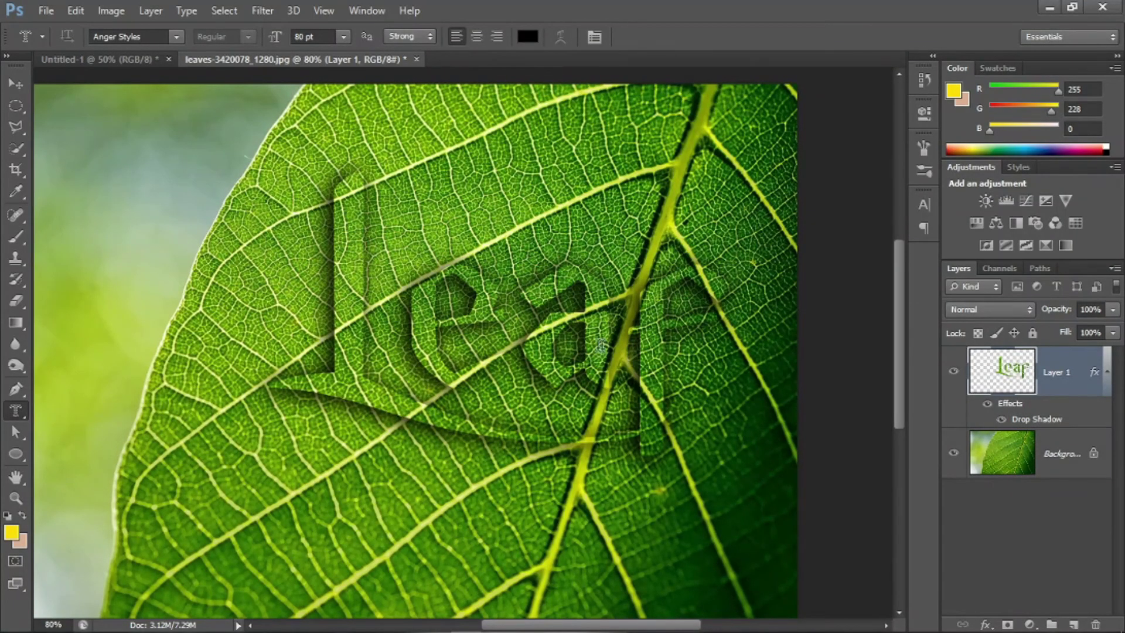
Undo the drop shadow and the layer copy to get back to the committed "Leaf" selection on the background
right_click(17, 411)
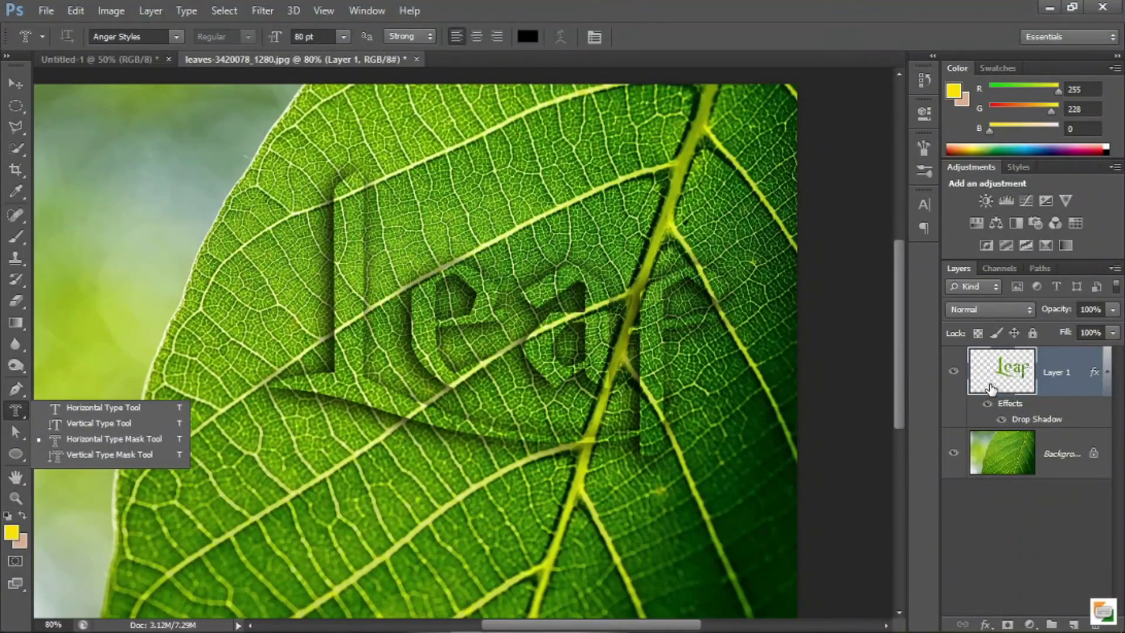
key("ctrl+alt+z")
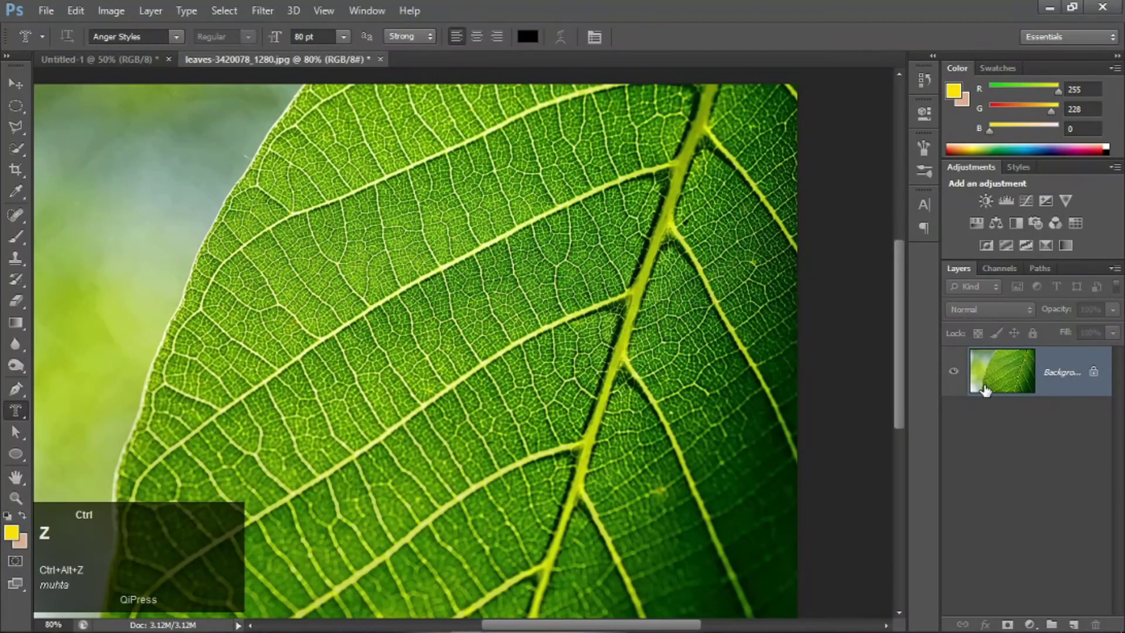
key("ctrl+z")
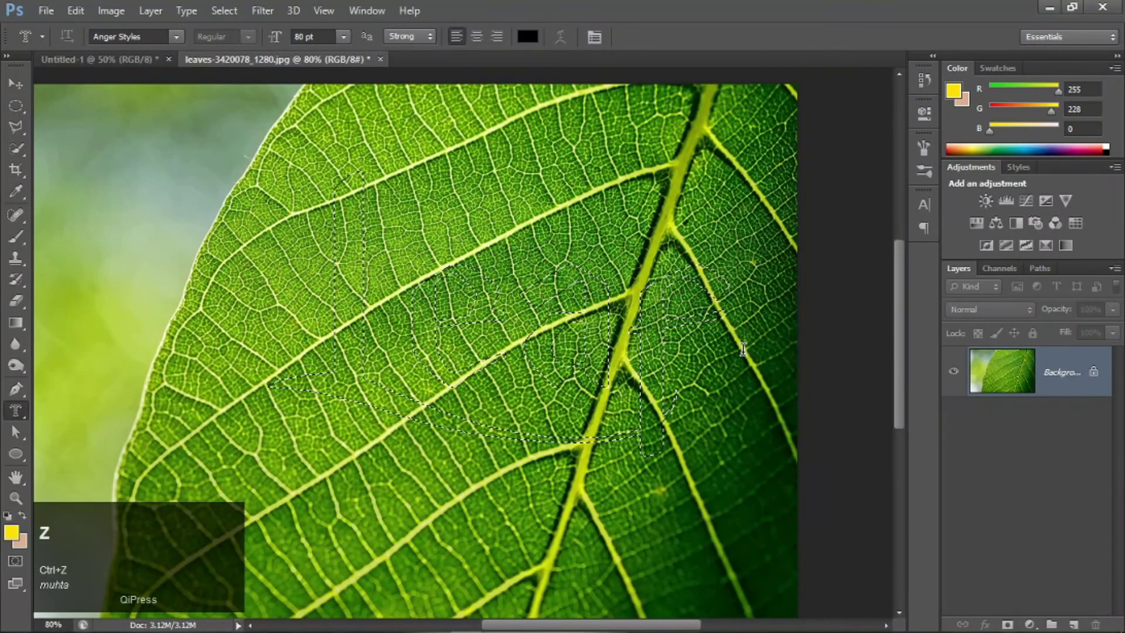
Invert the text selection and convert the locked background into a regular layer with the default settings
key("ctrl+shift+i")
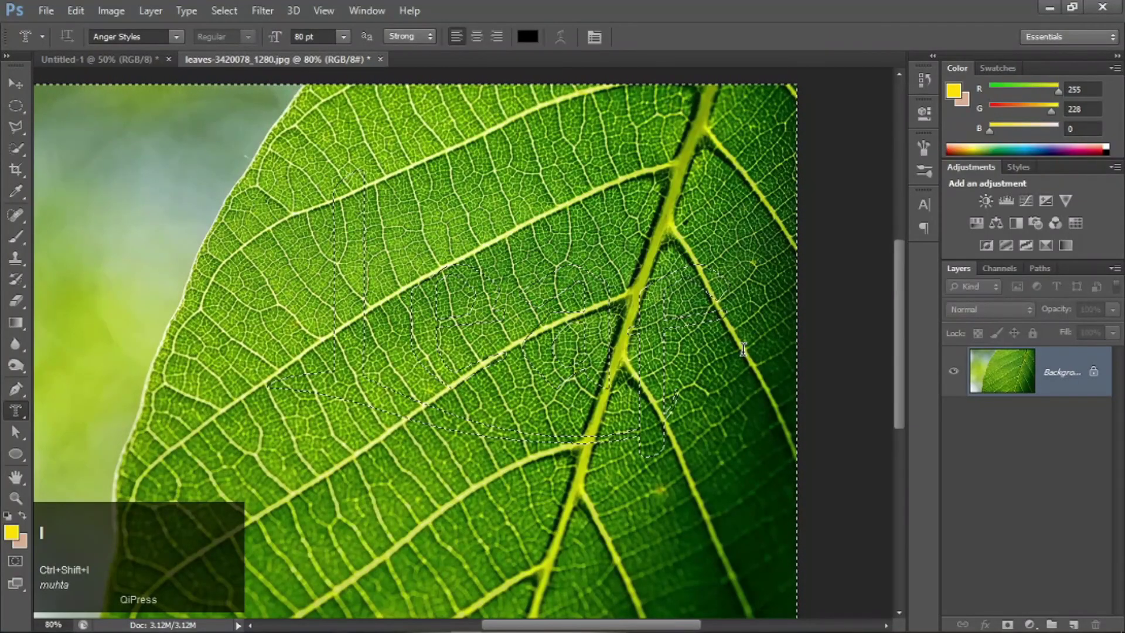
double_click(1071, 380)
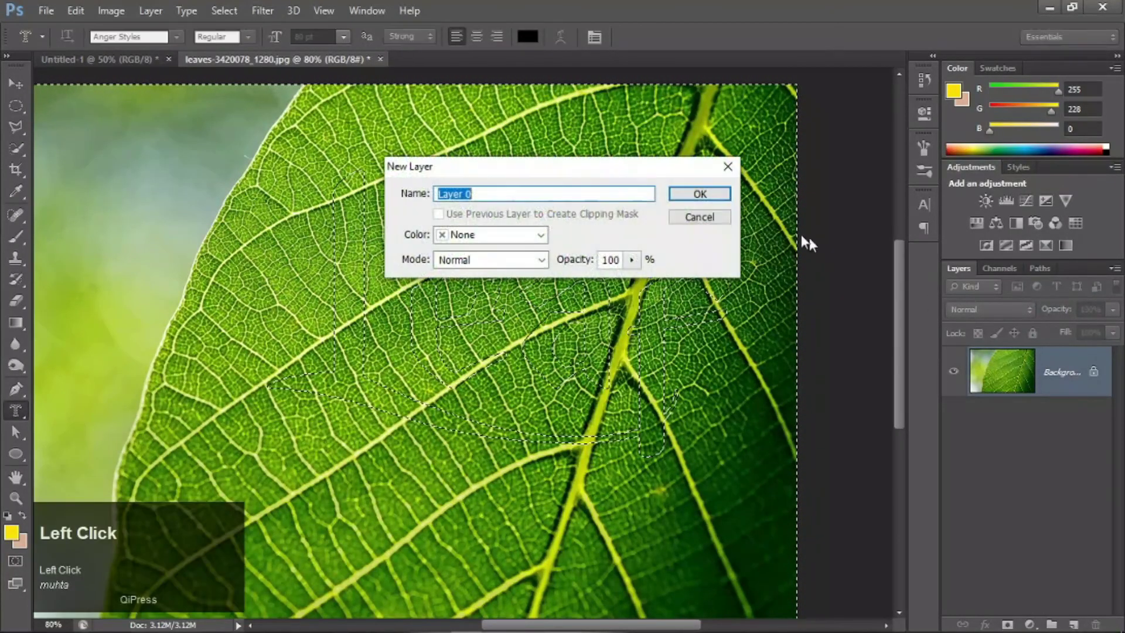
left_click(708, 191)
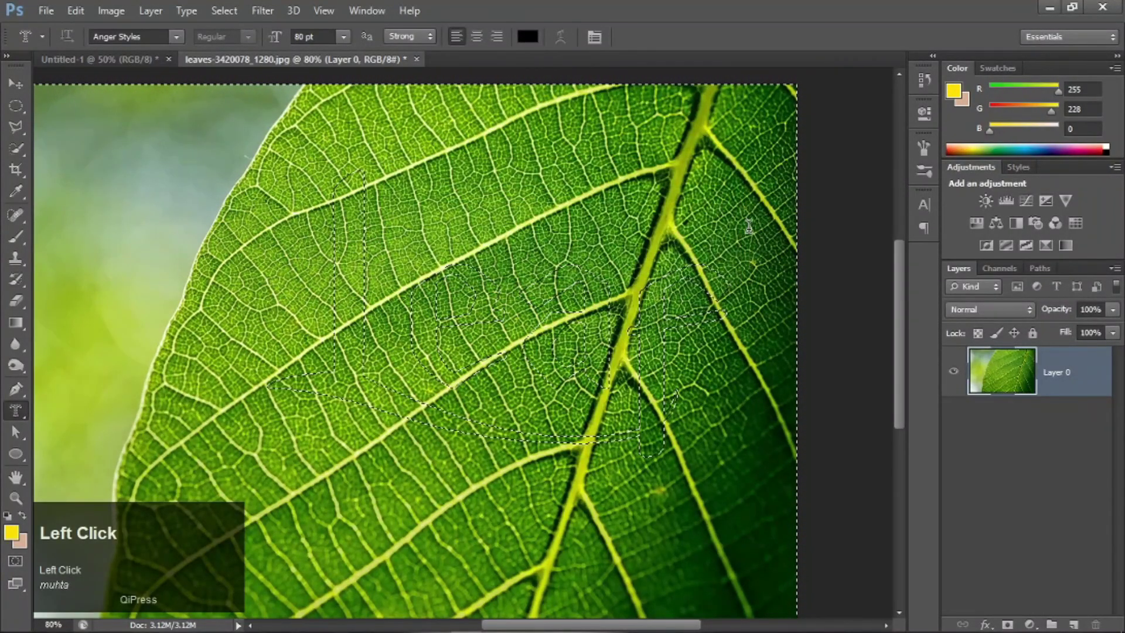
Delete the photo area around the "Leaf" letters, and undo the deletion
key("Delete")
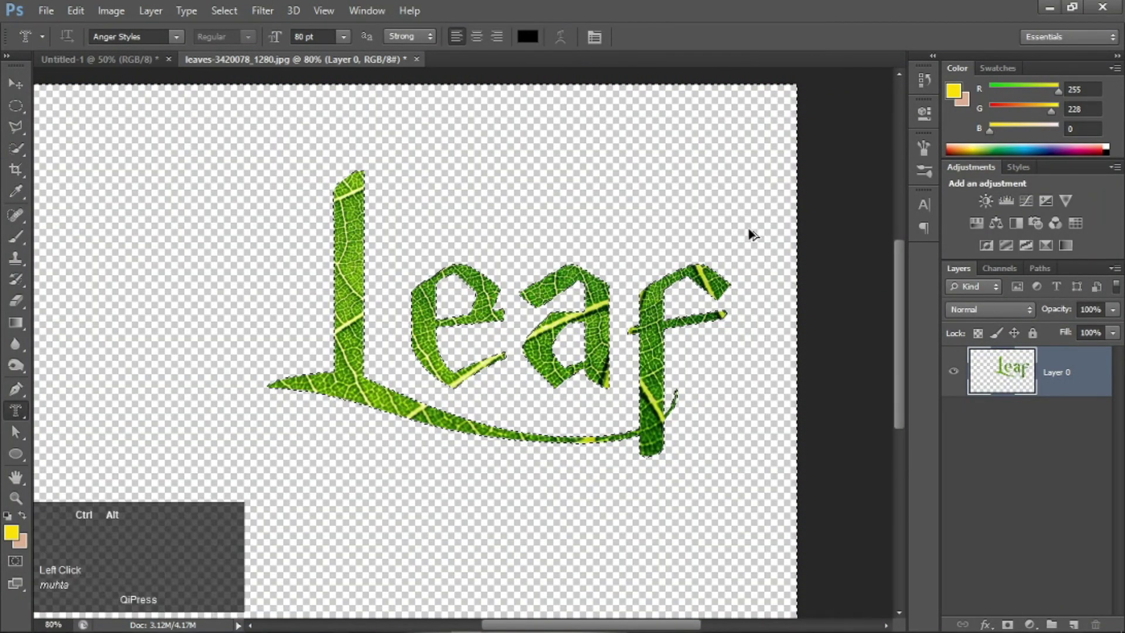
key("ctrl+alt+z")
key("ctrl")
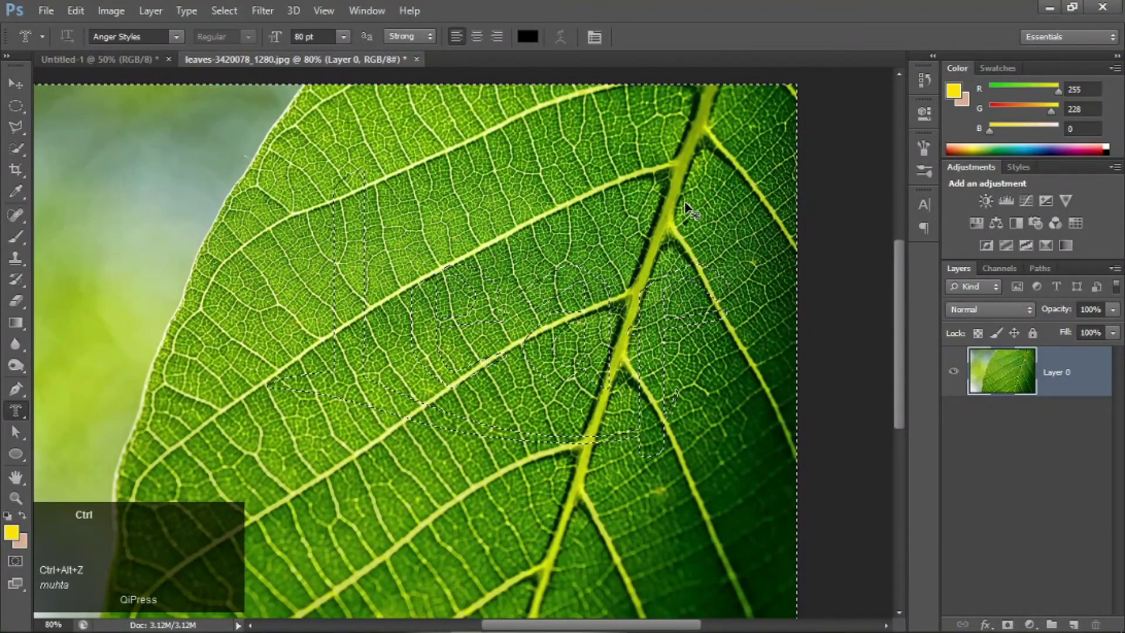
Undo the selection inversion and the background layer conversion, and clear the "Leaf" text selection
key("ctrl+alt+z")
key("ctrl+d")
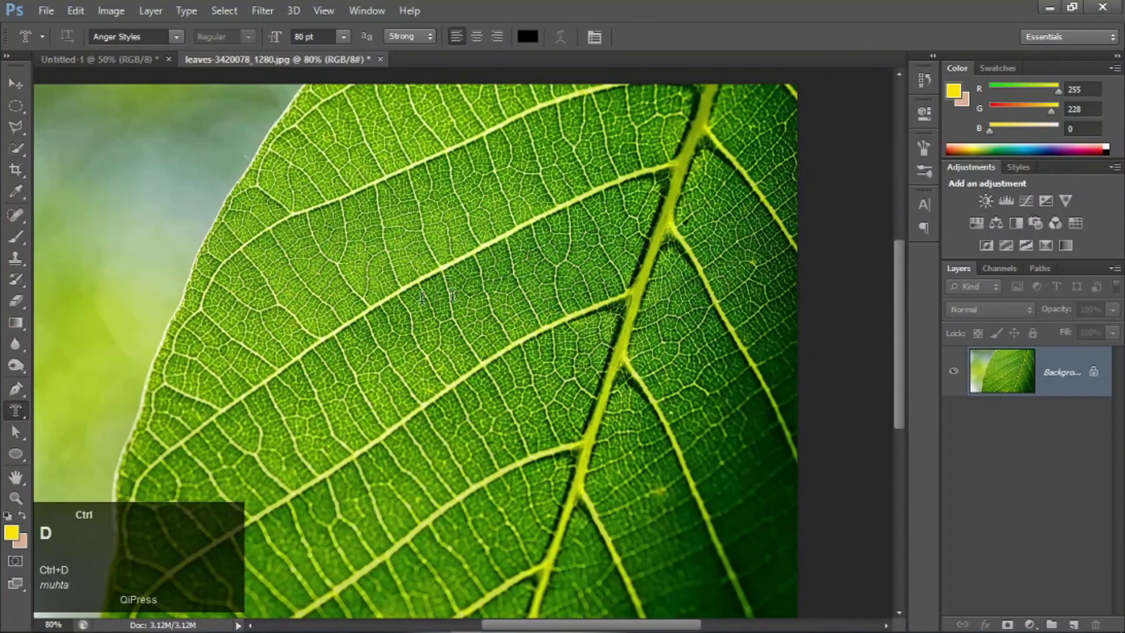
Make a vertical text selection reading "sdl" over the leaf with the Vertical Type Mask tool, commit it, and deselect it
right_click(26, 414)
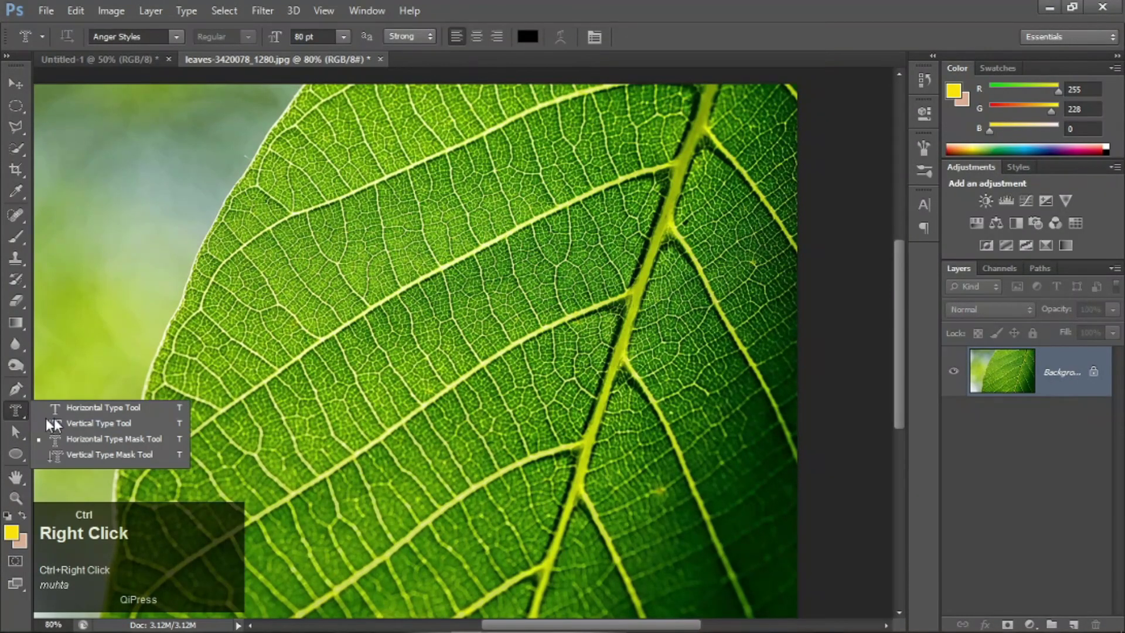
left_click(93, 454)
left_click(584, 136)
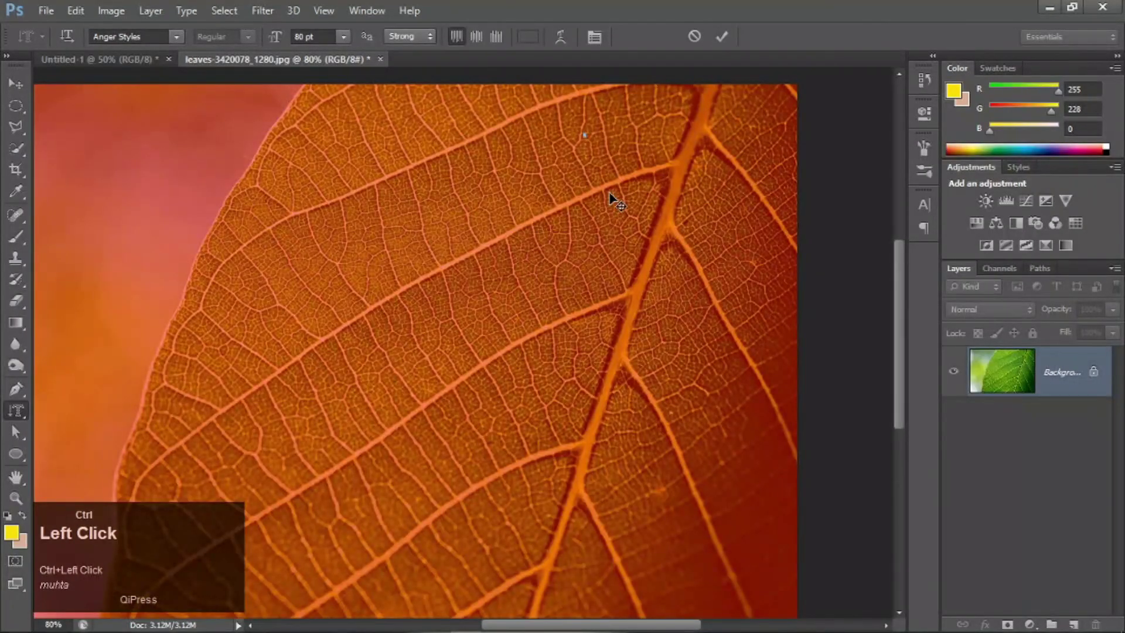
type("sdl")
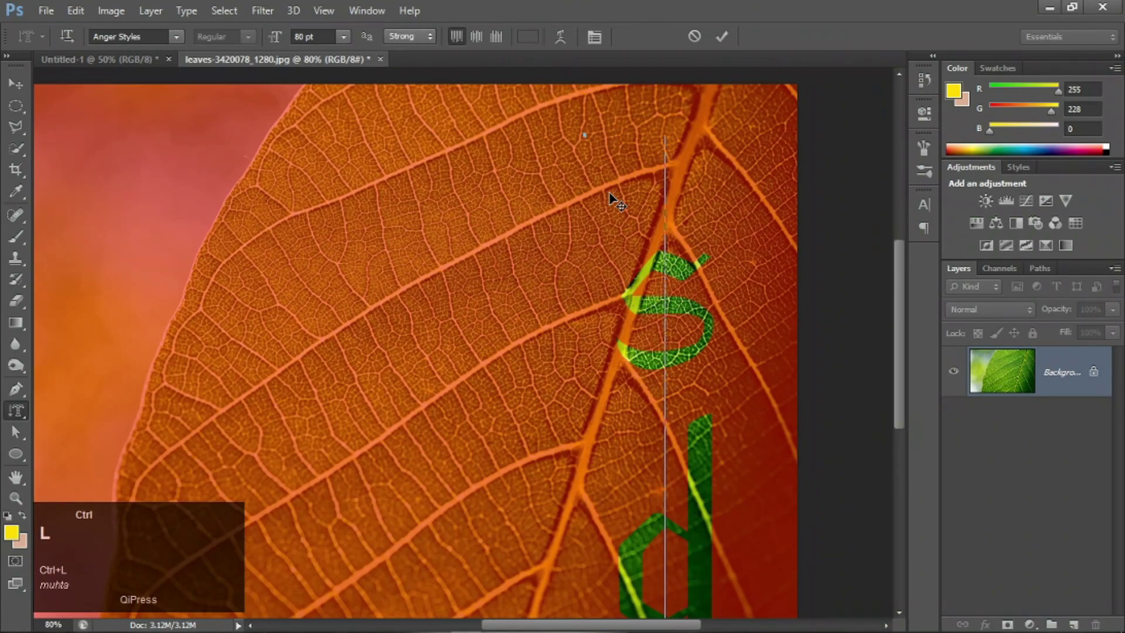
left_click(727, 36, "ctrl")
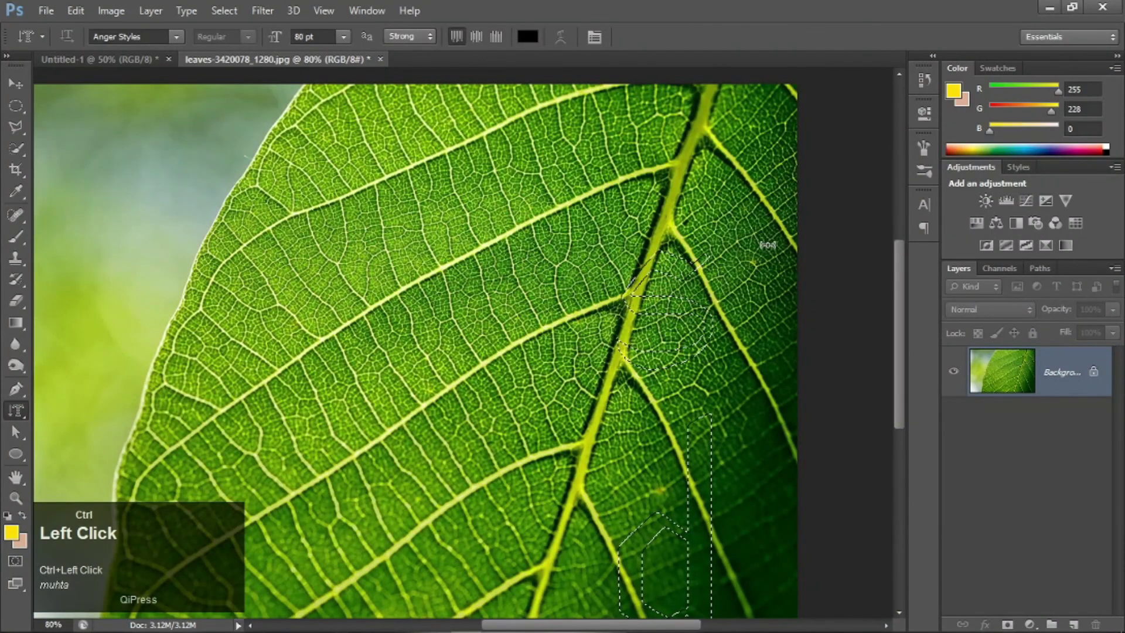
key("ctrl+d")
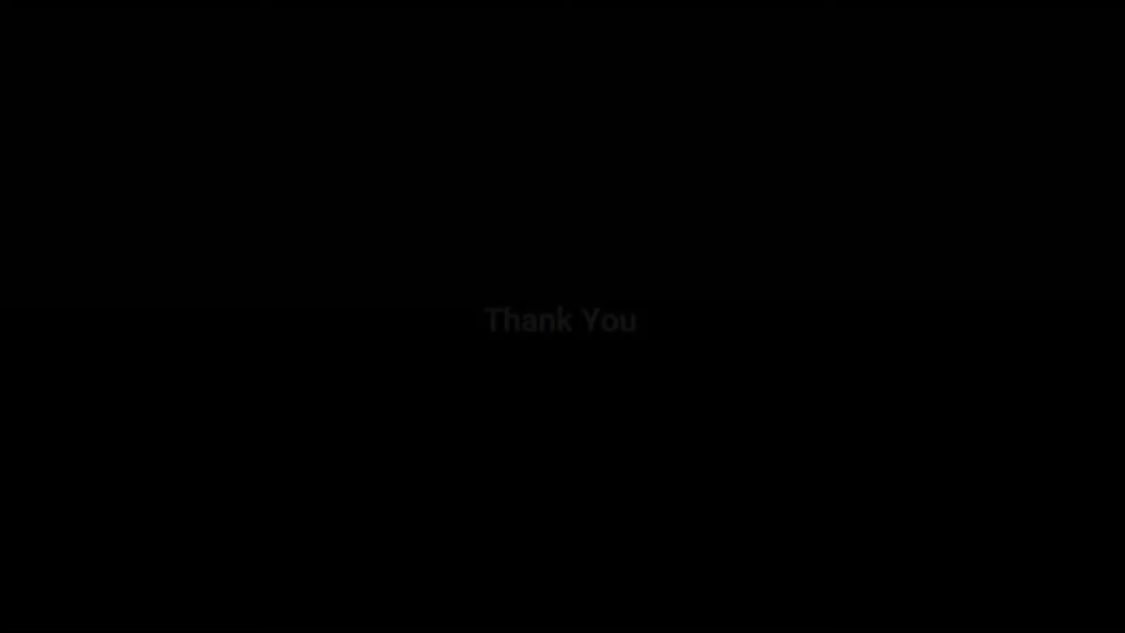